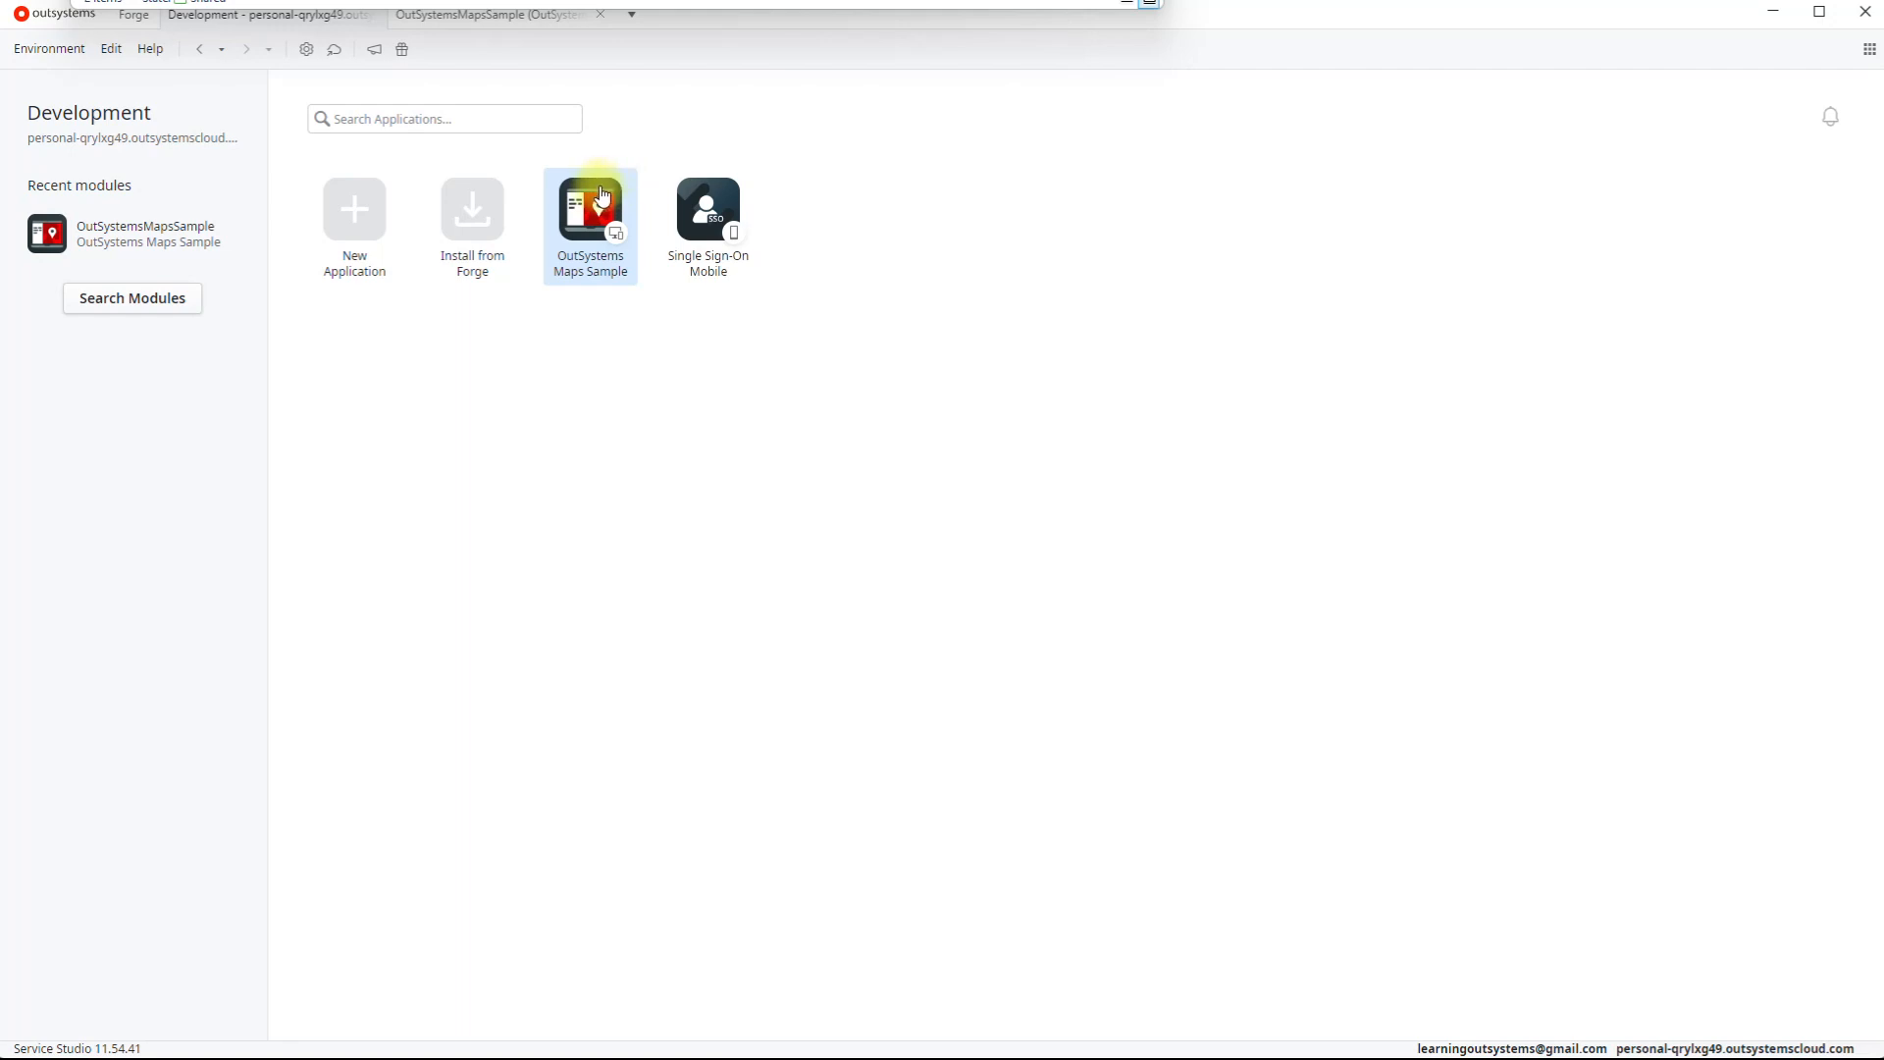
Step: Delete the OutSystemsMapsSample module together with its OutSystems Maps Sample application from the server
left_click(603, 197)
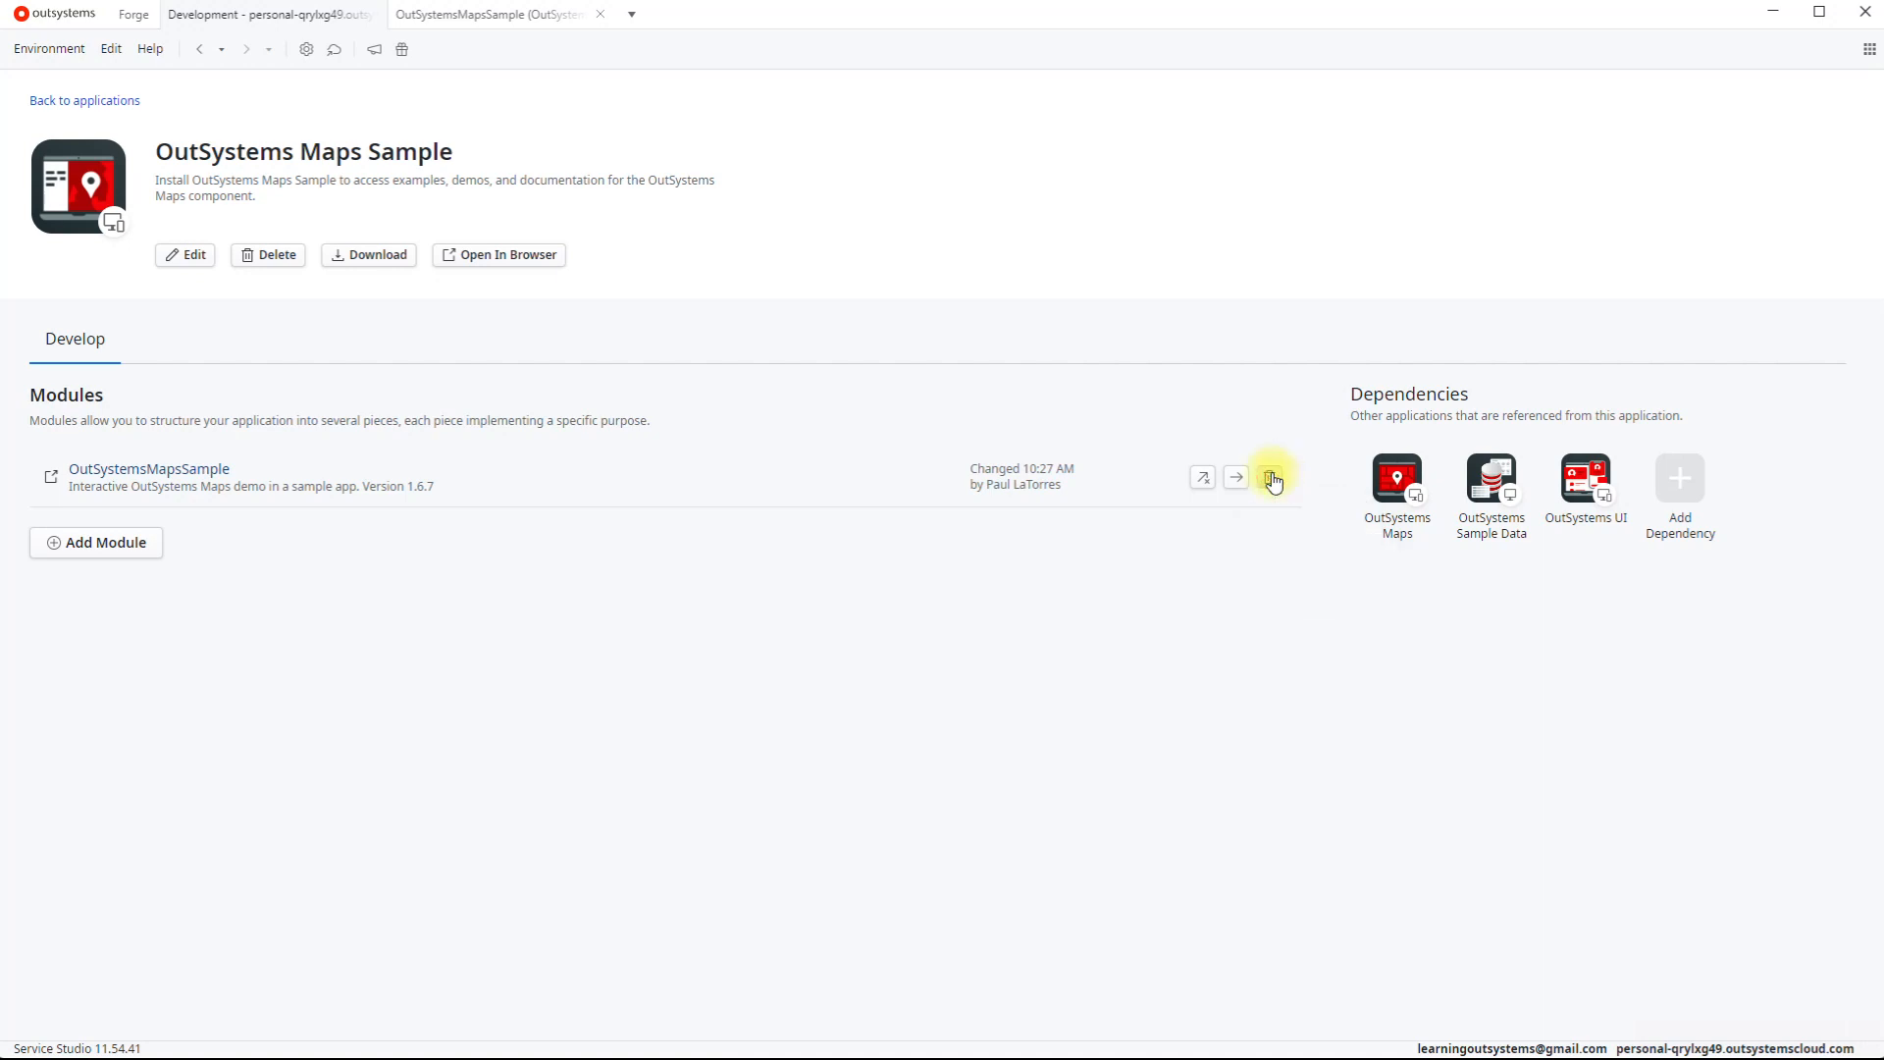
left_click(1272, 479)
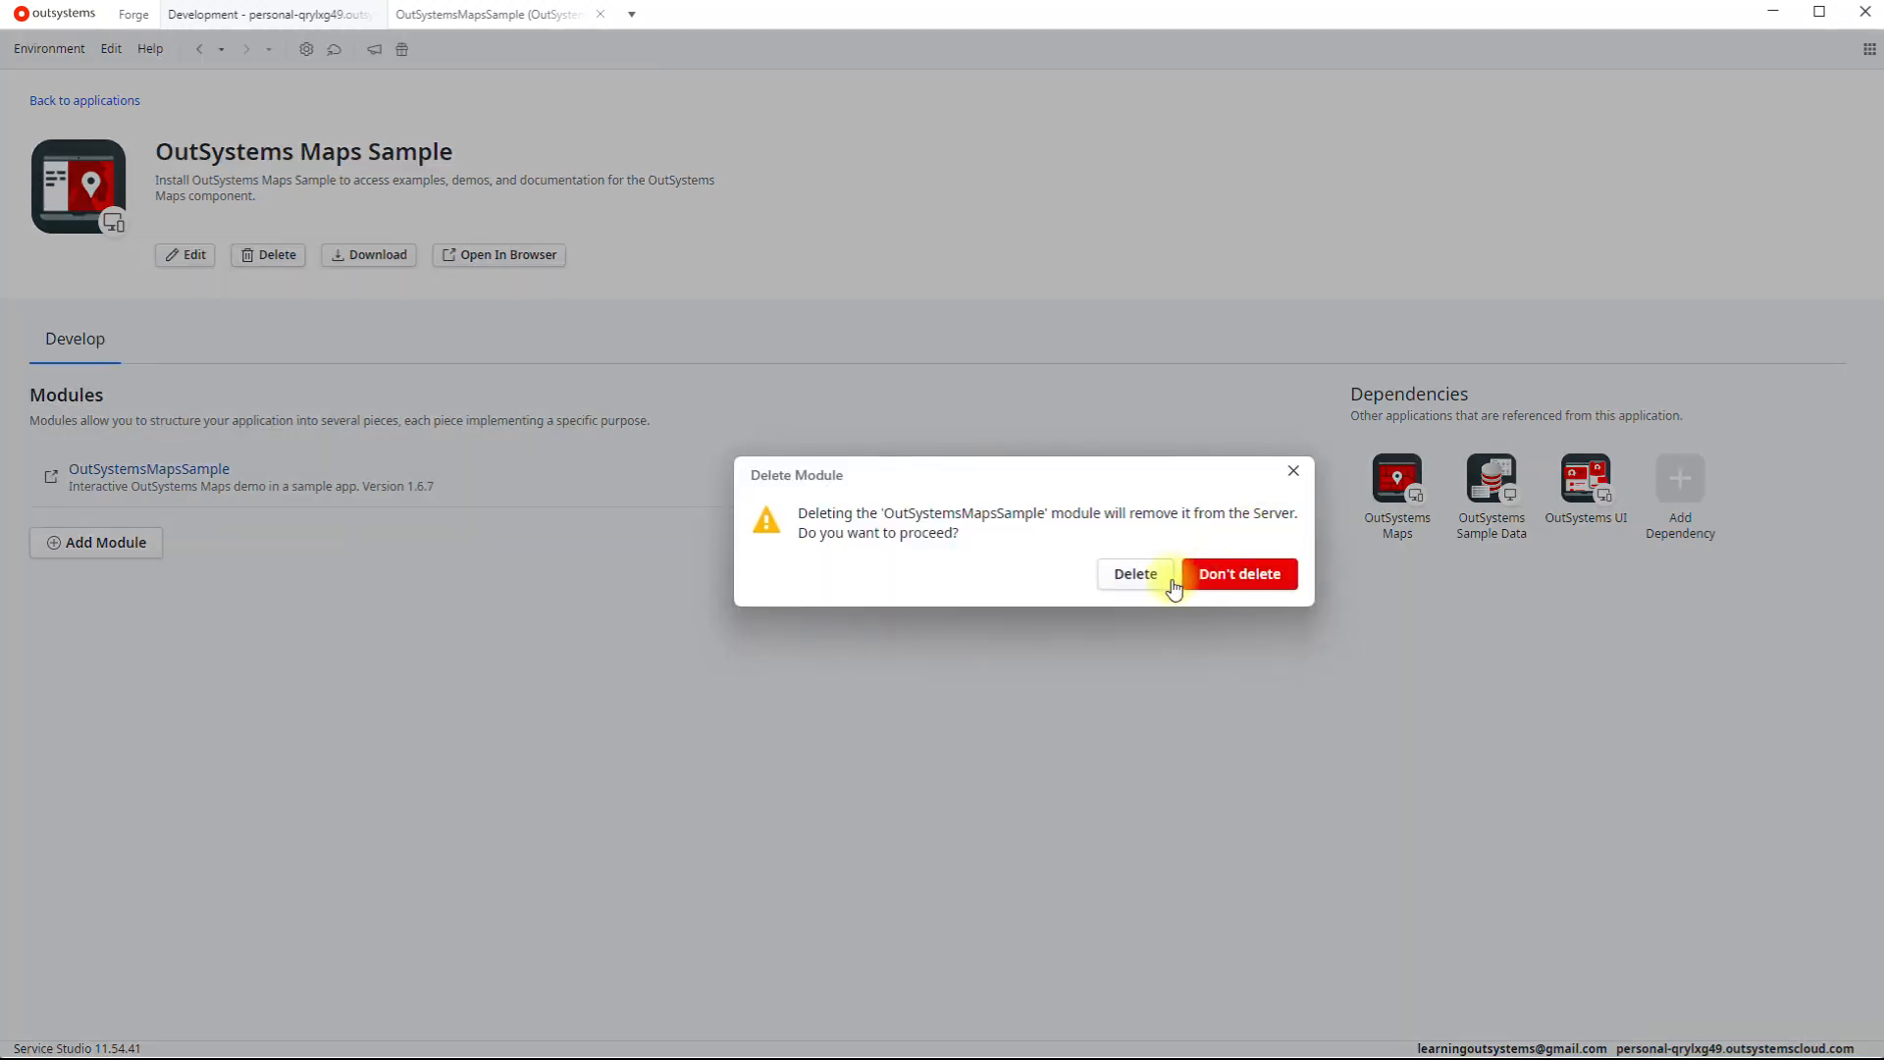
left_click(1232, 575)
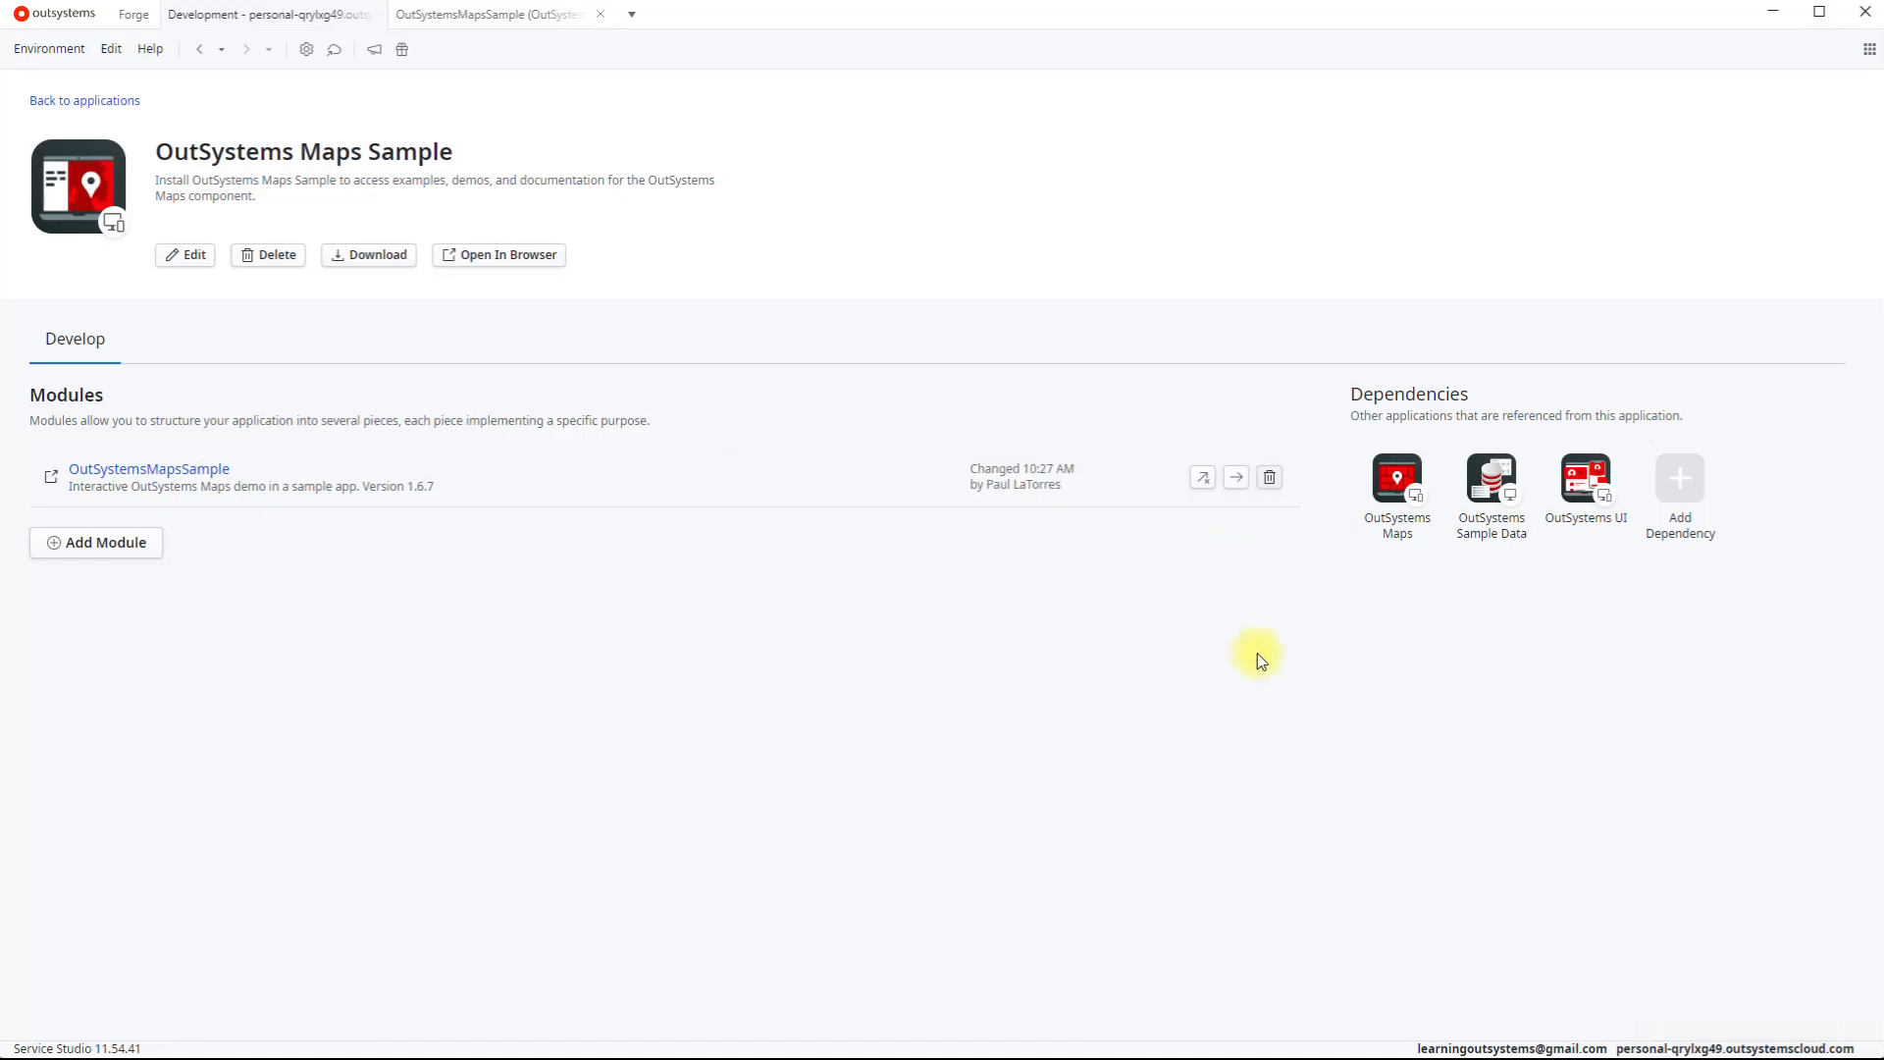
left_click(1271, 480)
left_click(1046, 572)
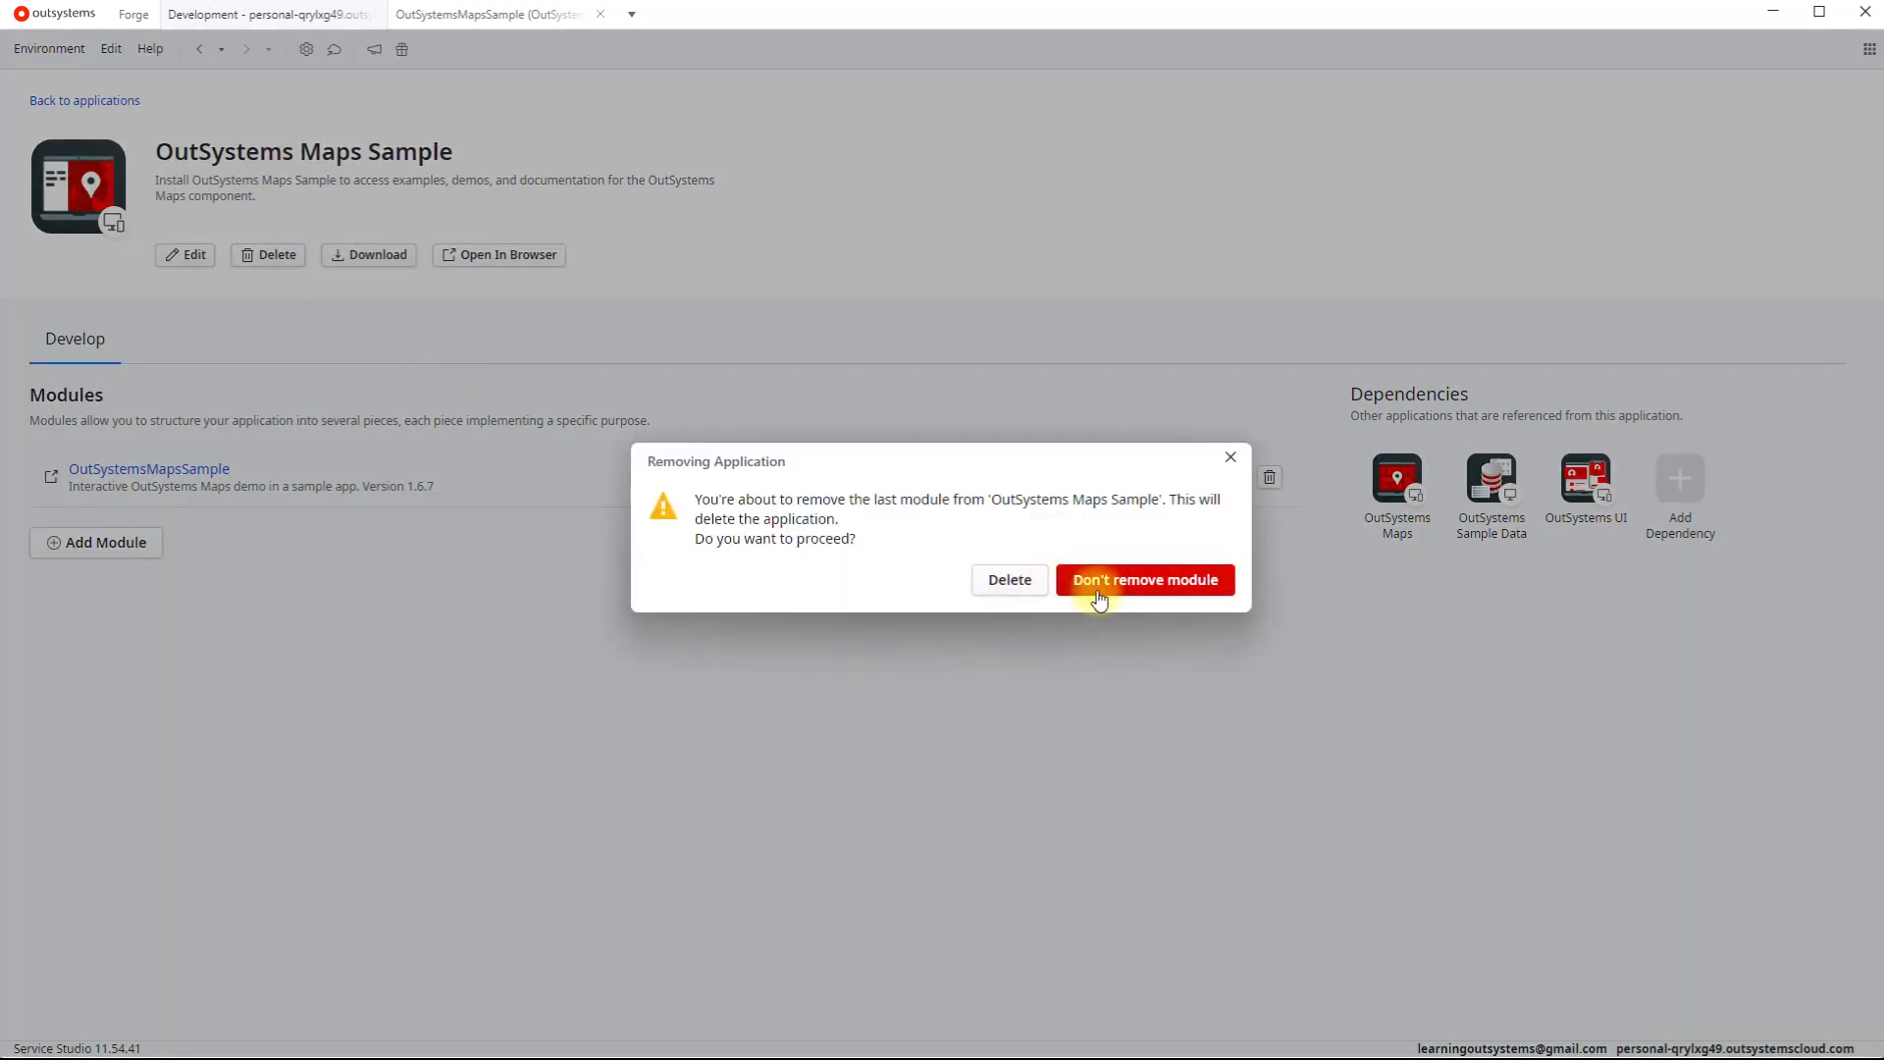
left_click(1006, 583)
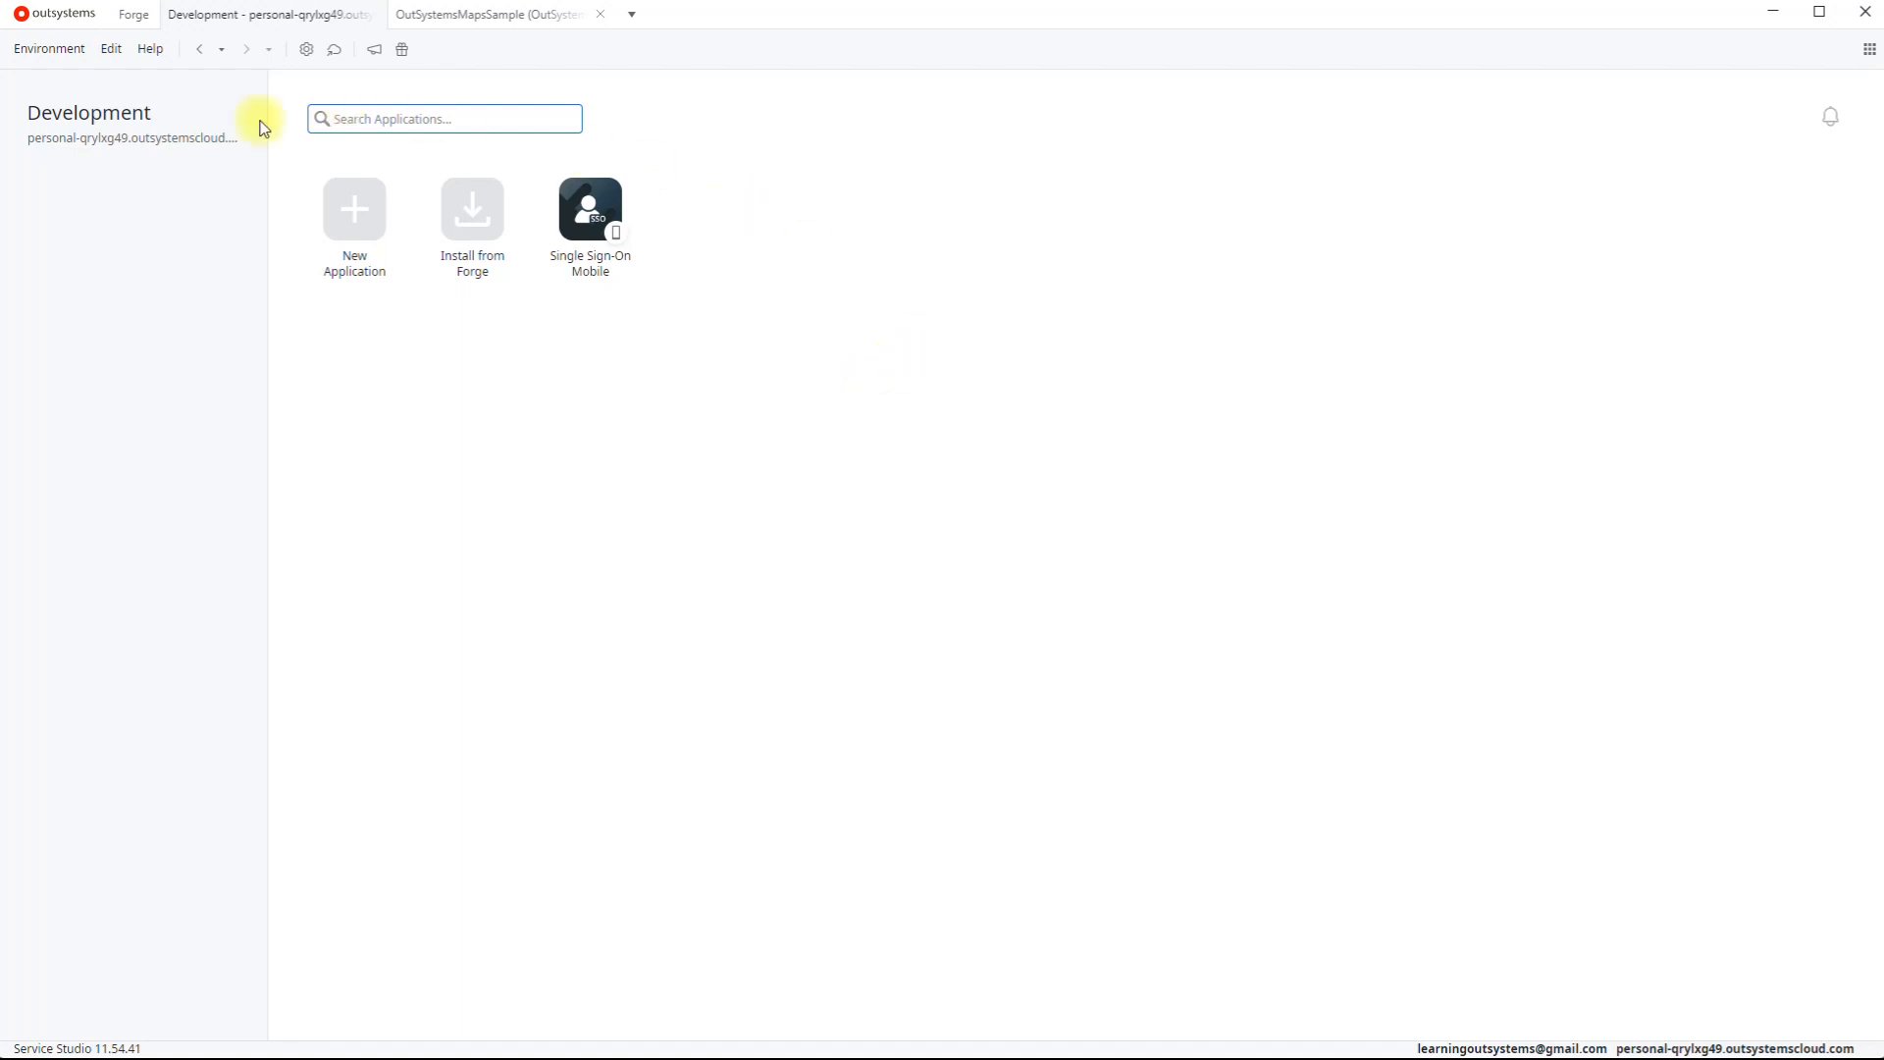
Step: View the modules that can be opened from the environment and open the environment's management in Service Center
left_click(77, 61)
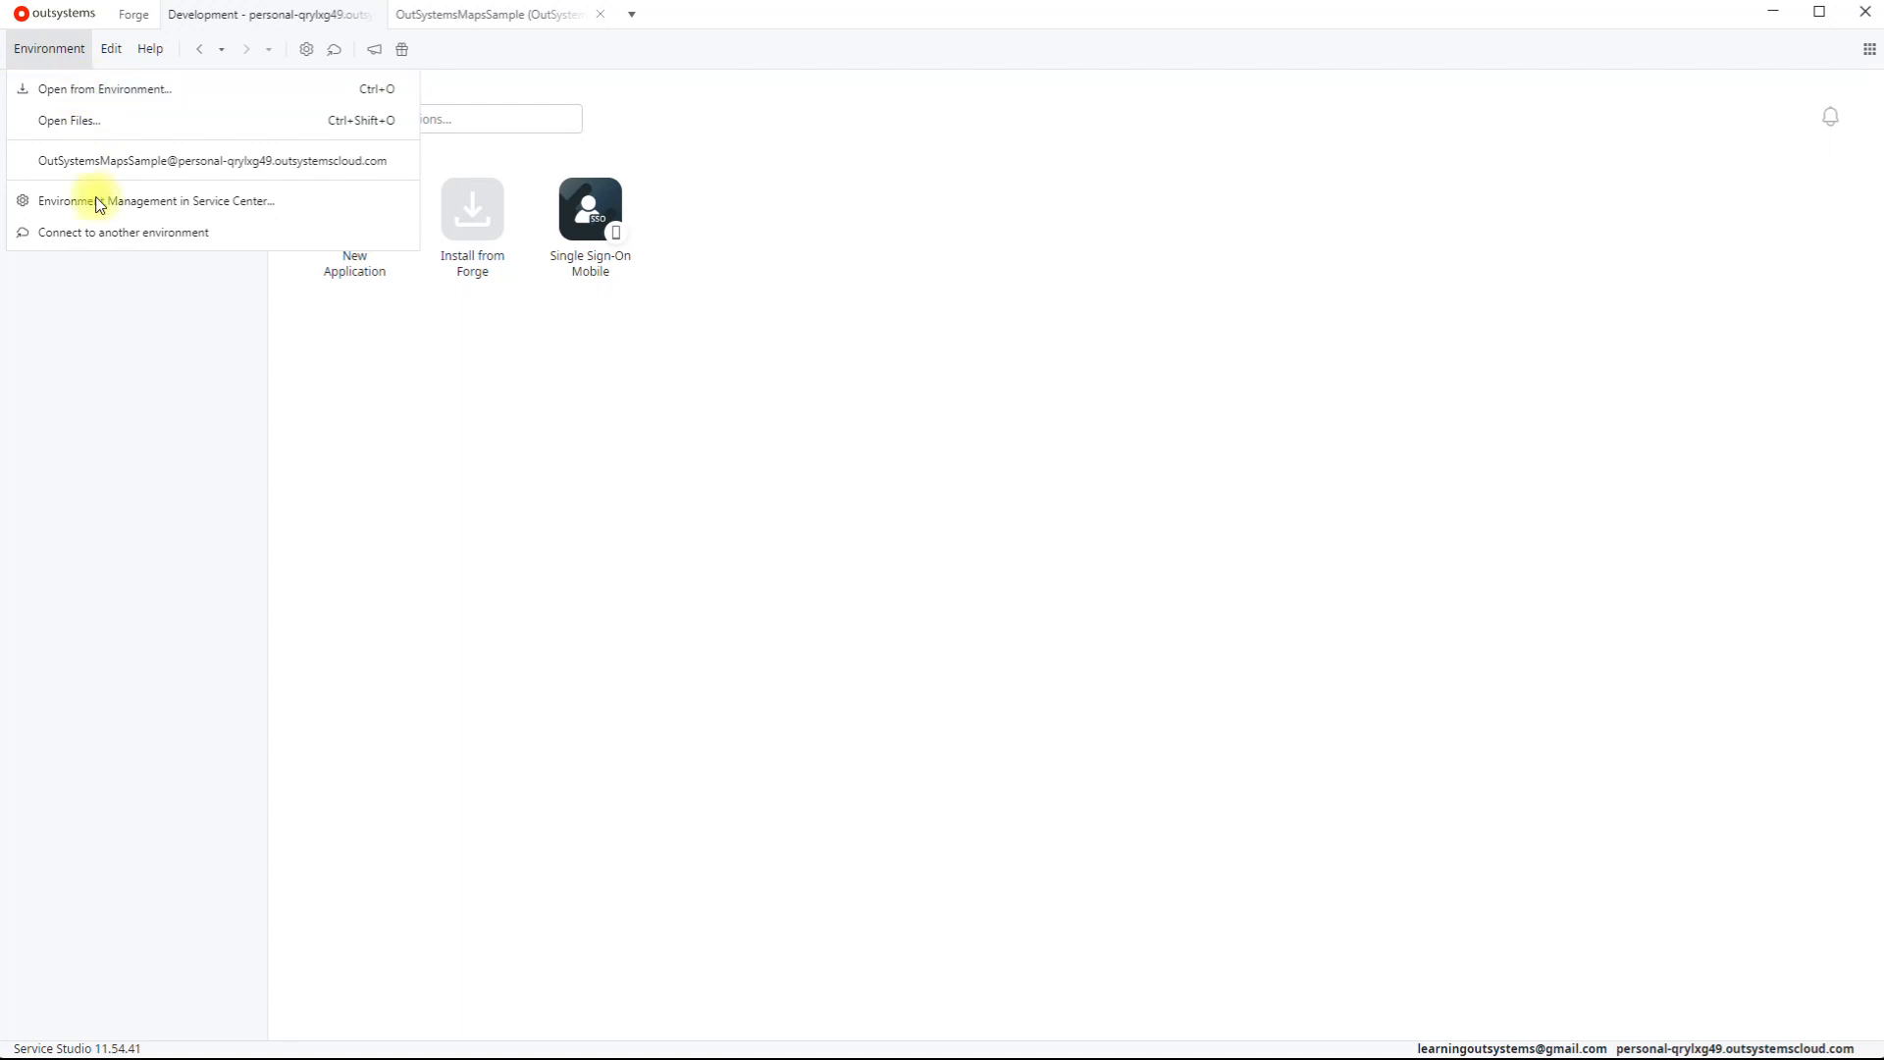
left_click(105, 95)
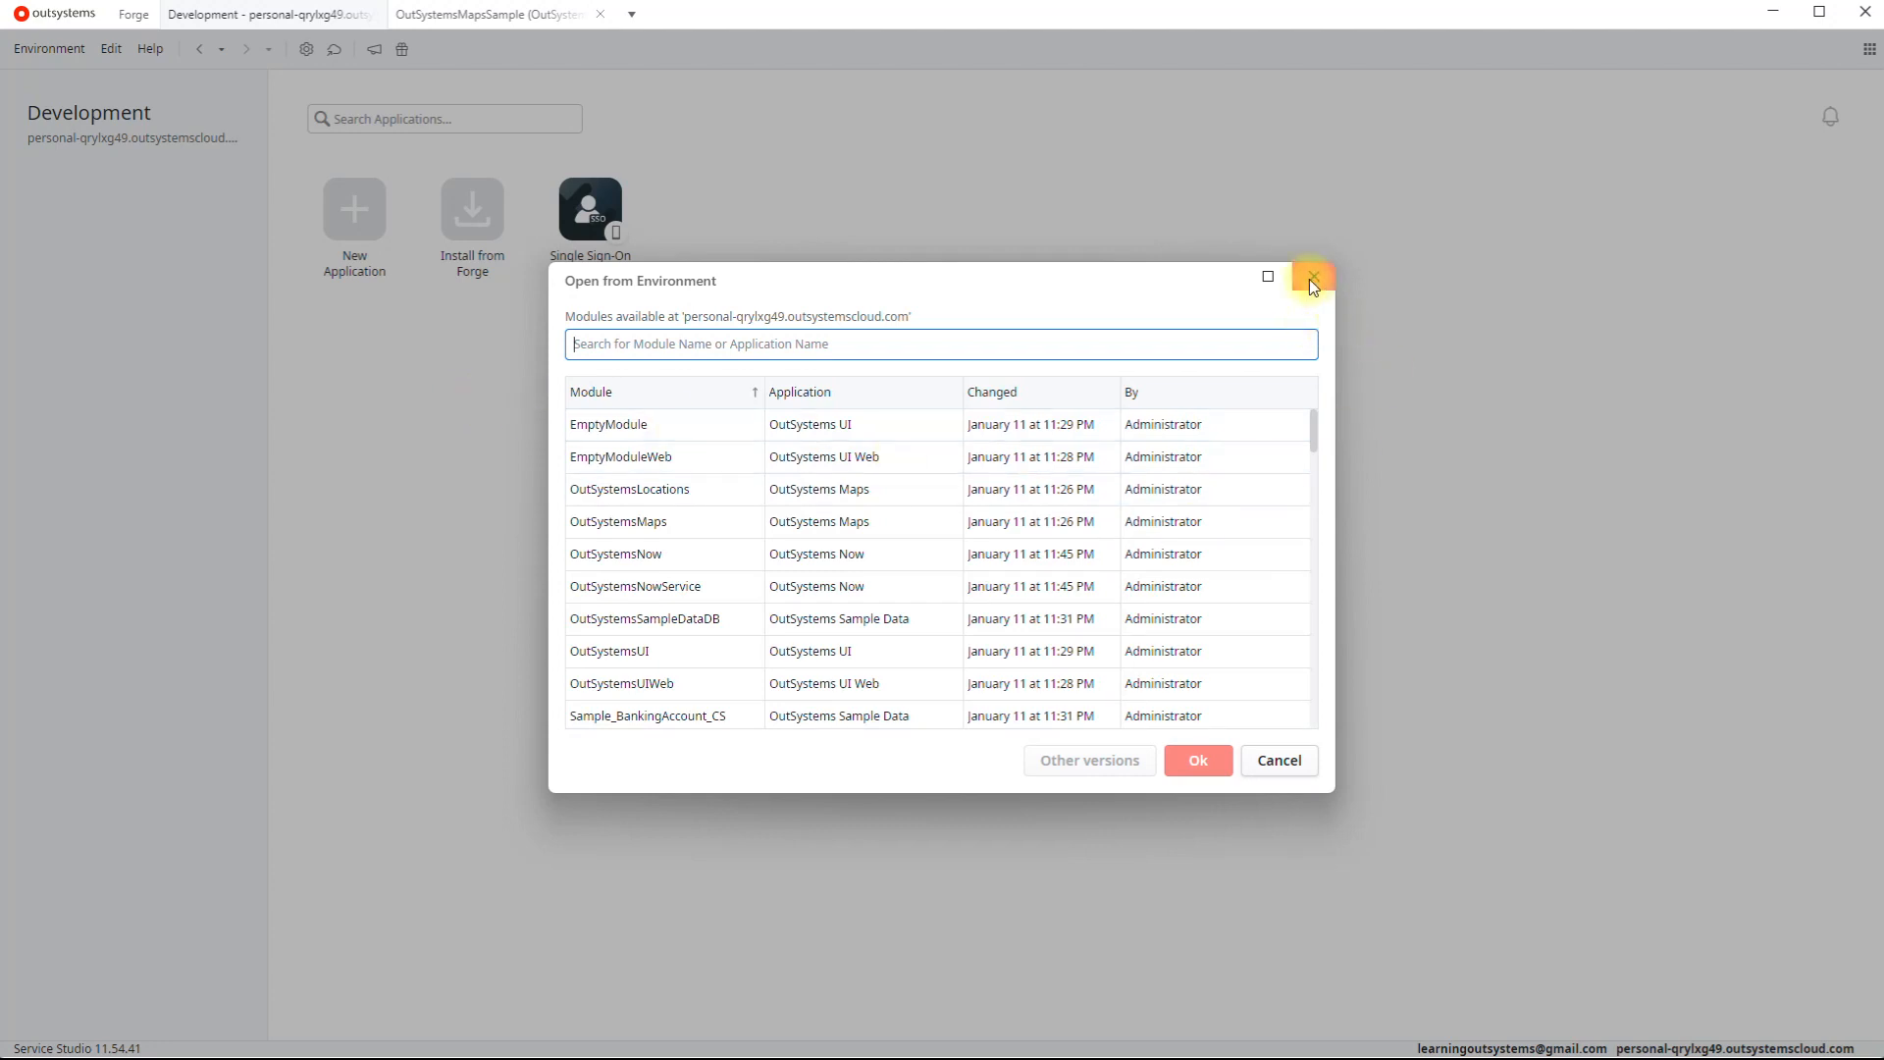
left_click(1313, 282)
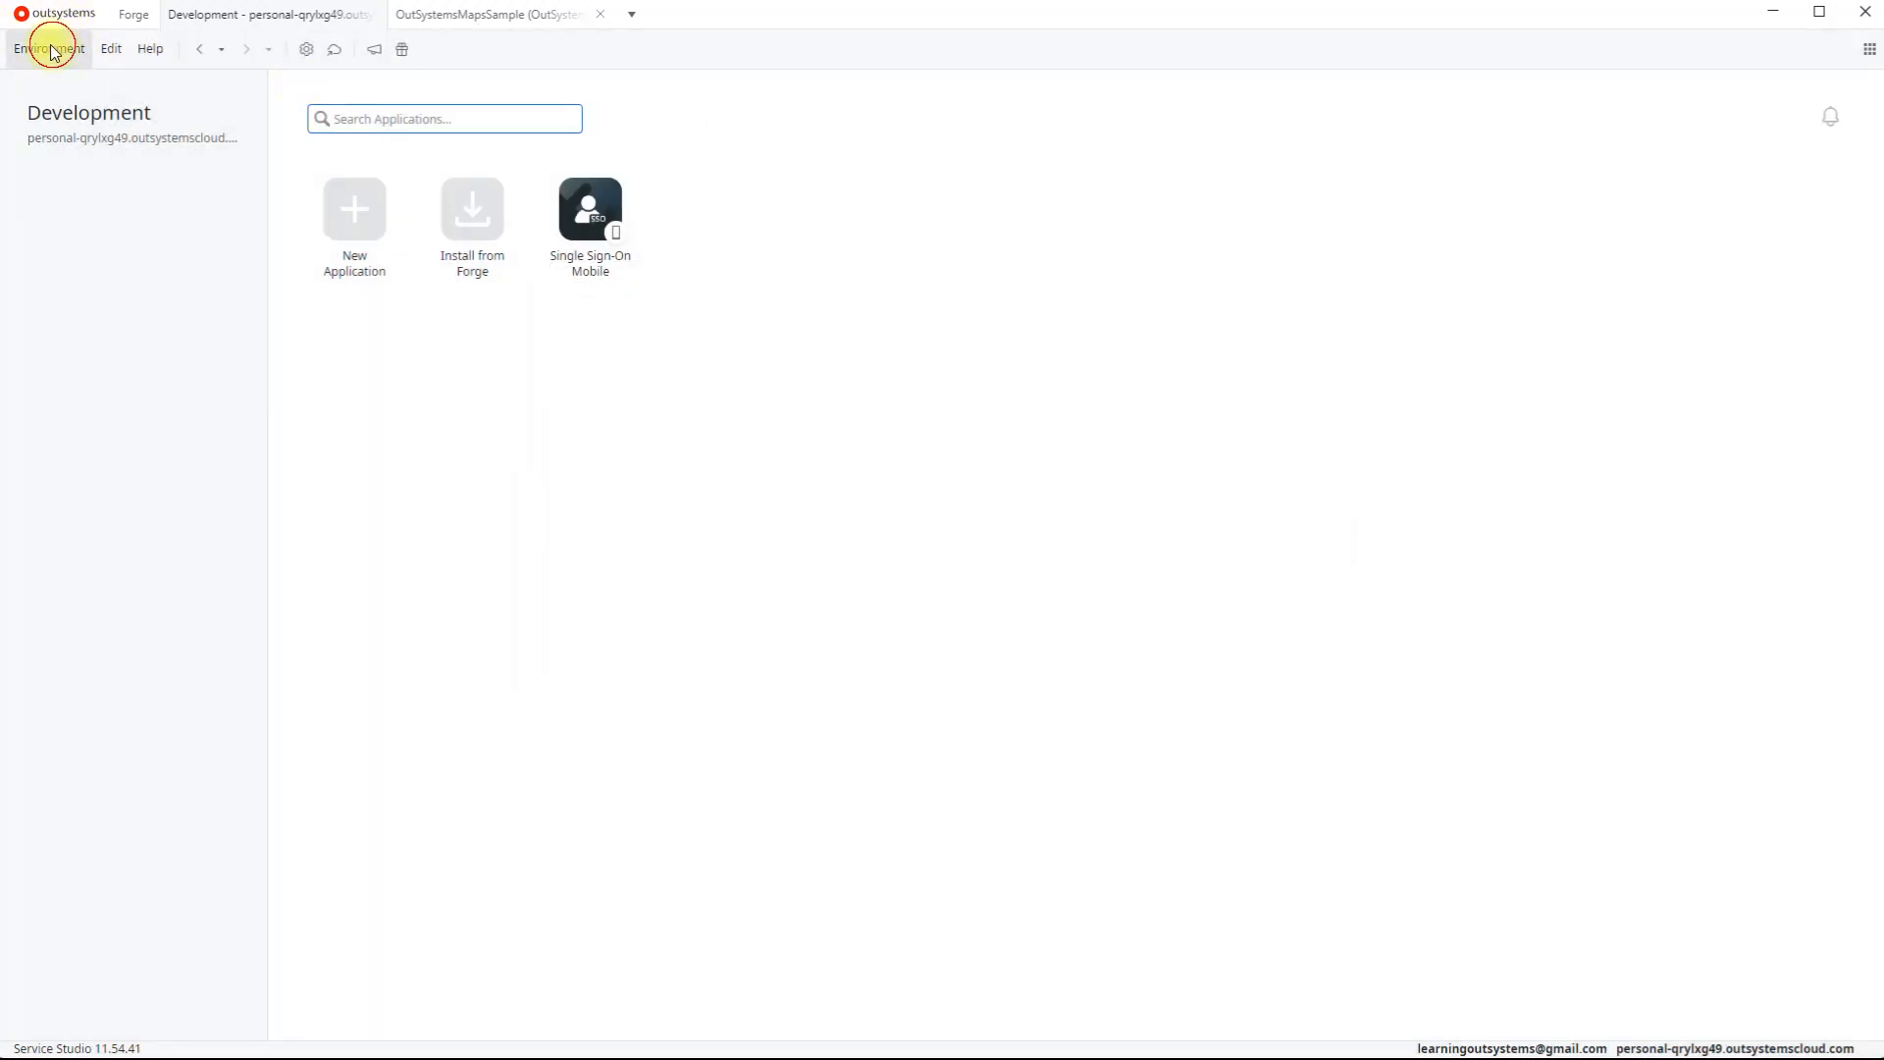
left_click(49, 49)
left_click(96, 210)
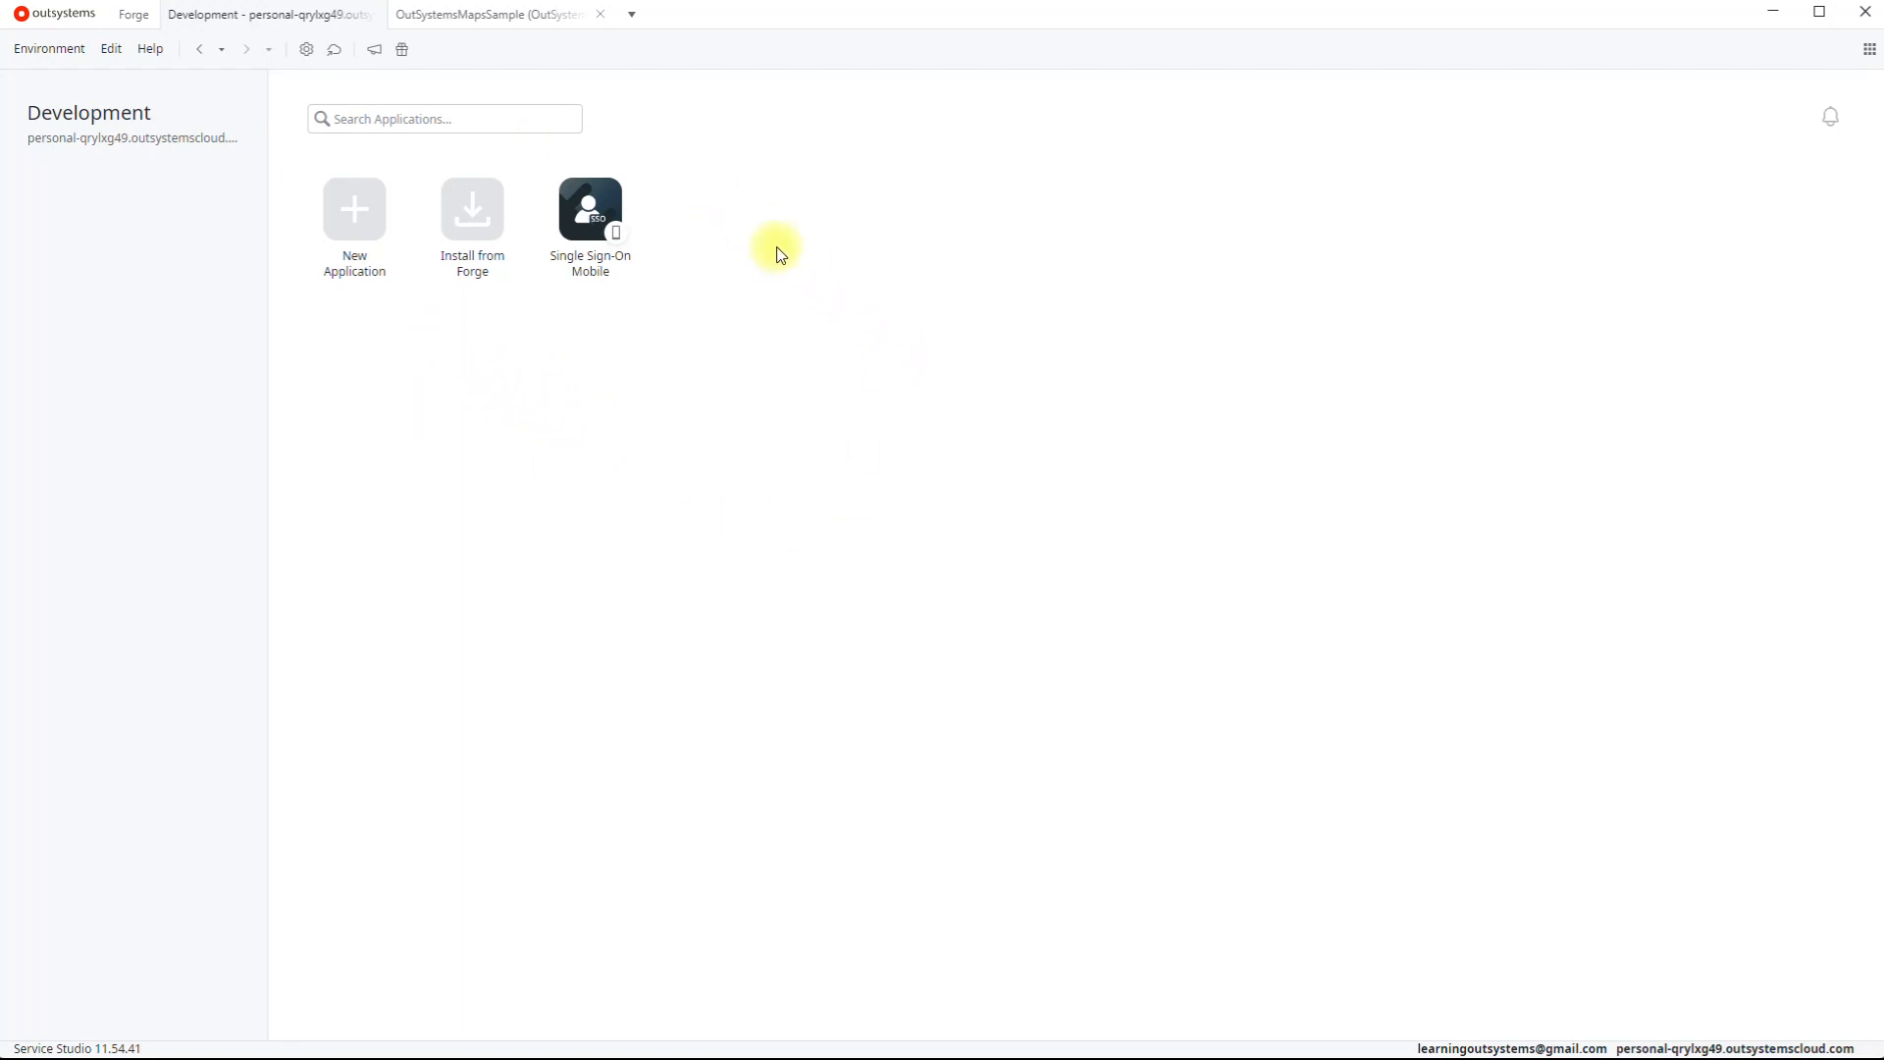
Step: Start a new application from scratch as a Reactive Web App
left_click(355, 223)
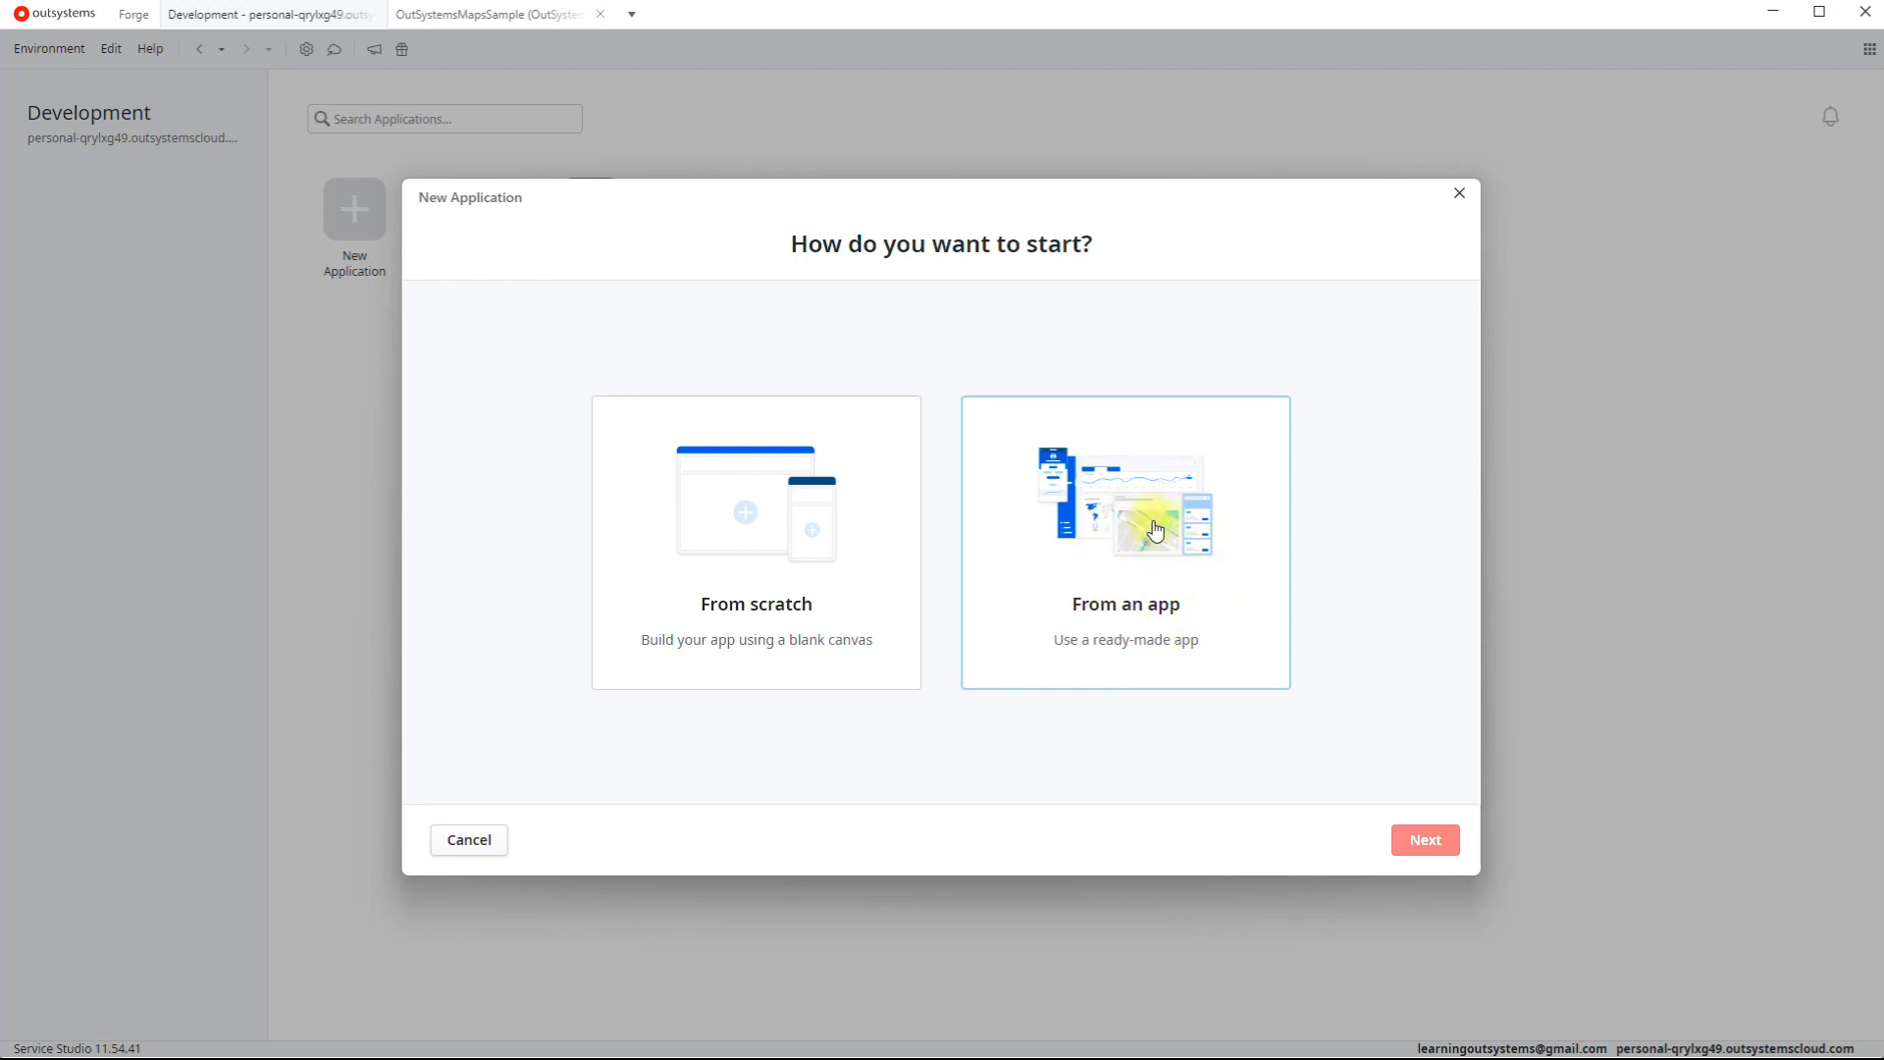
left_click(752, 520)
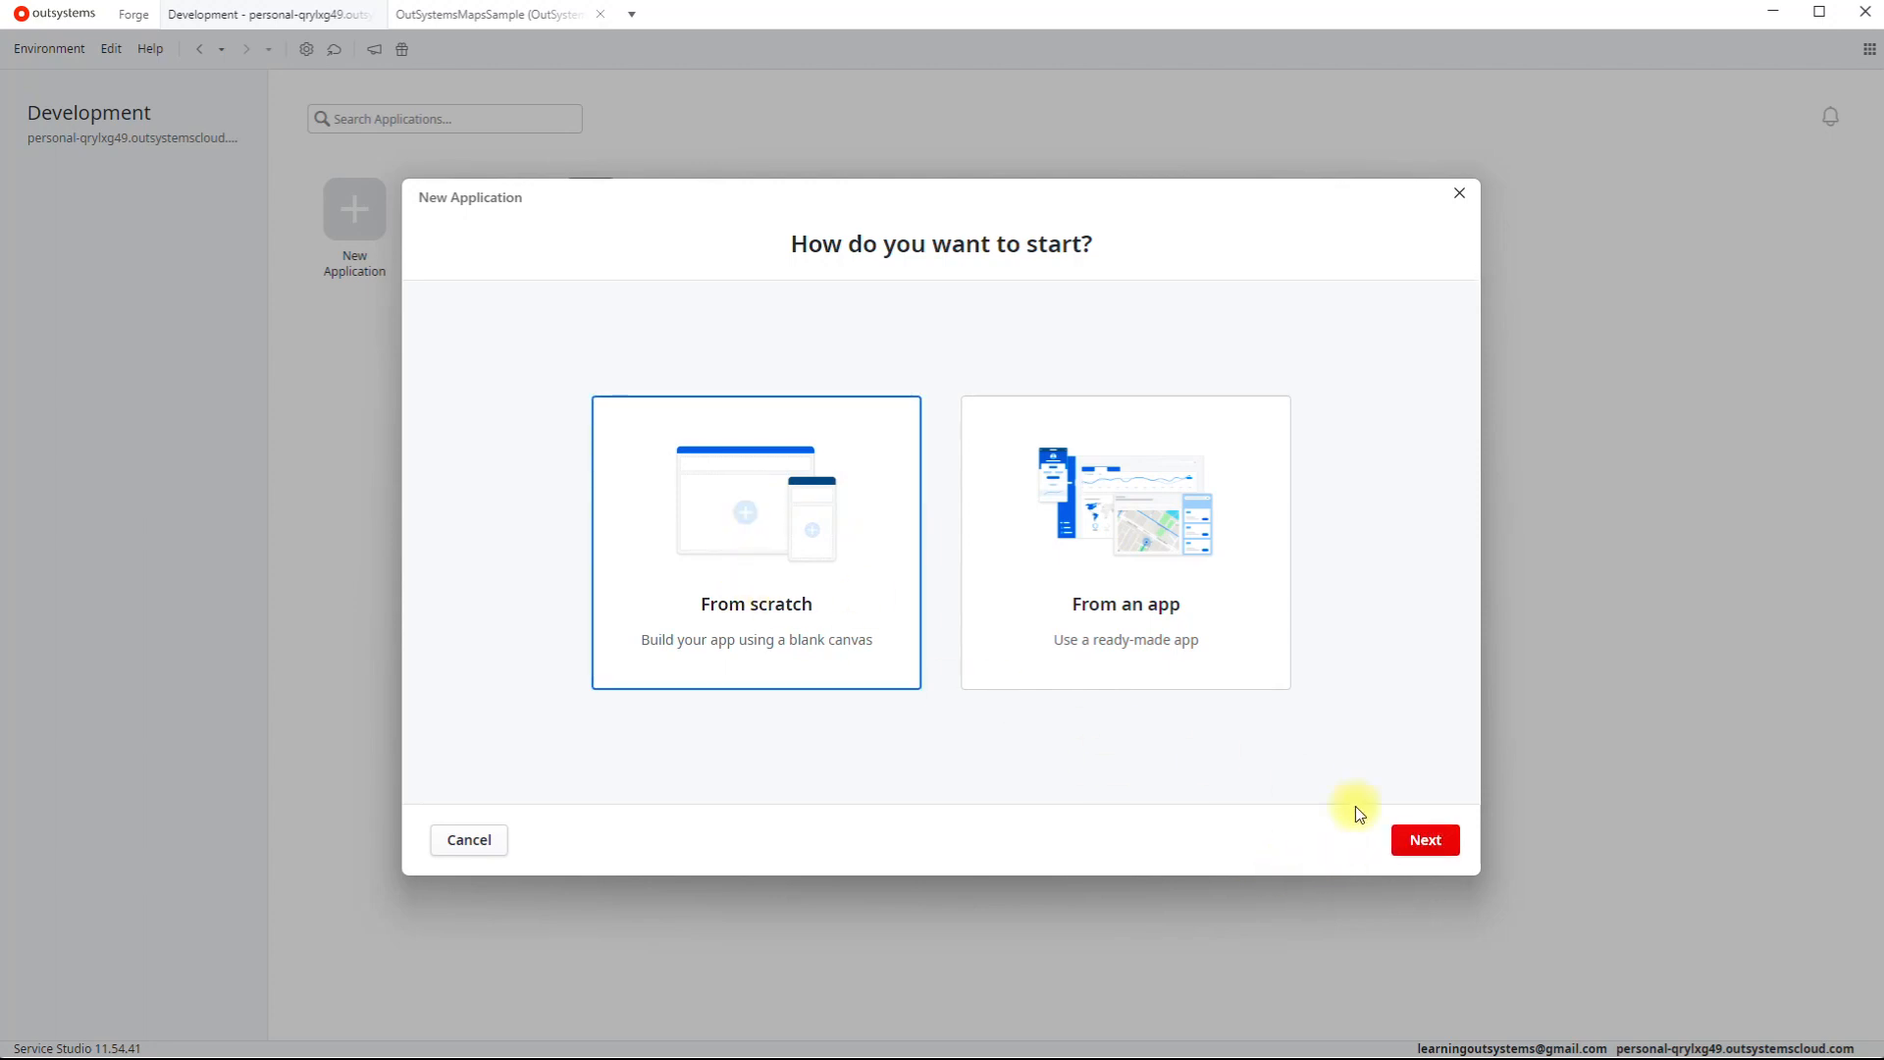
left_click(1433, 850)
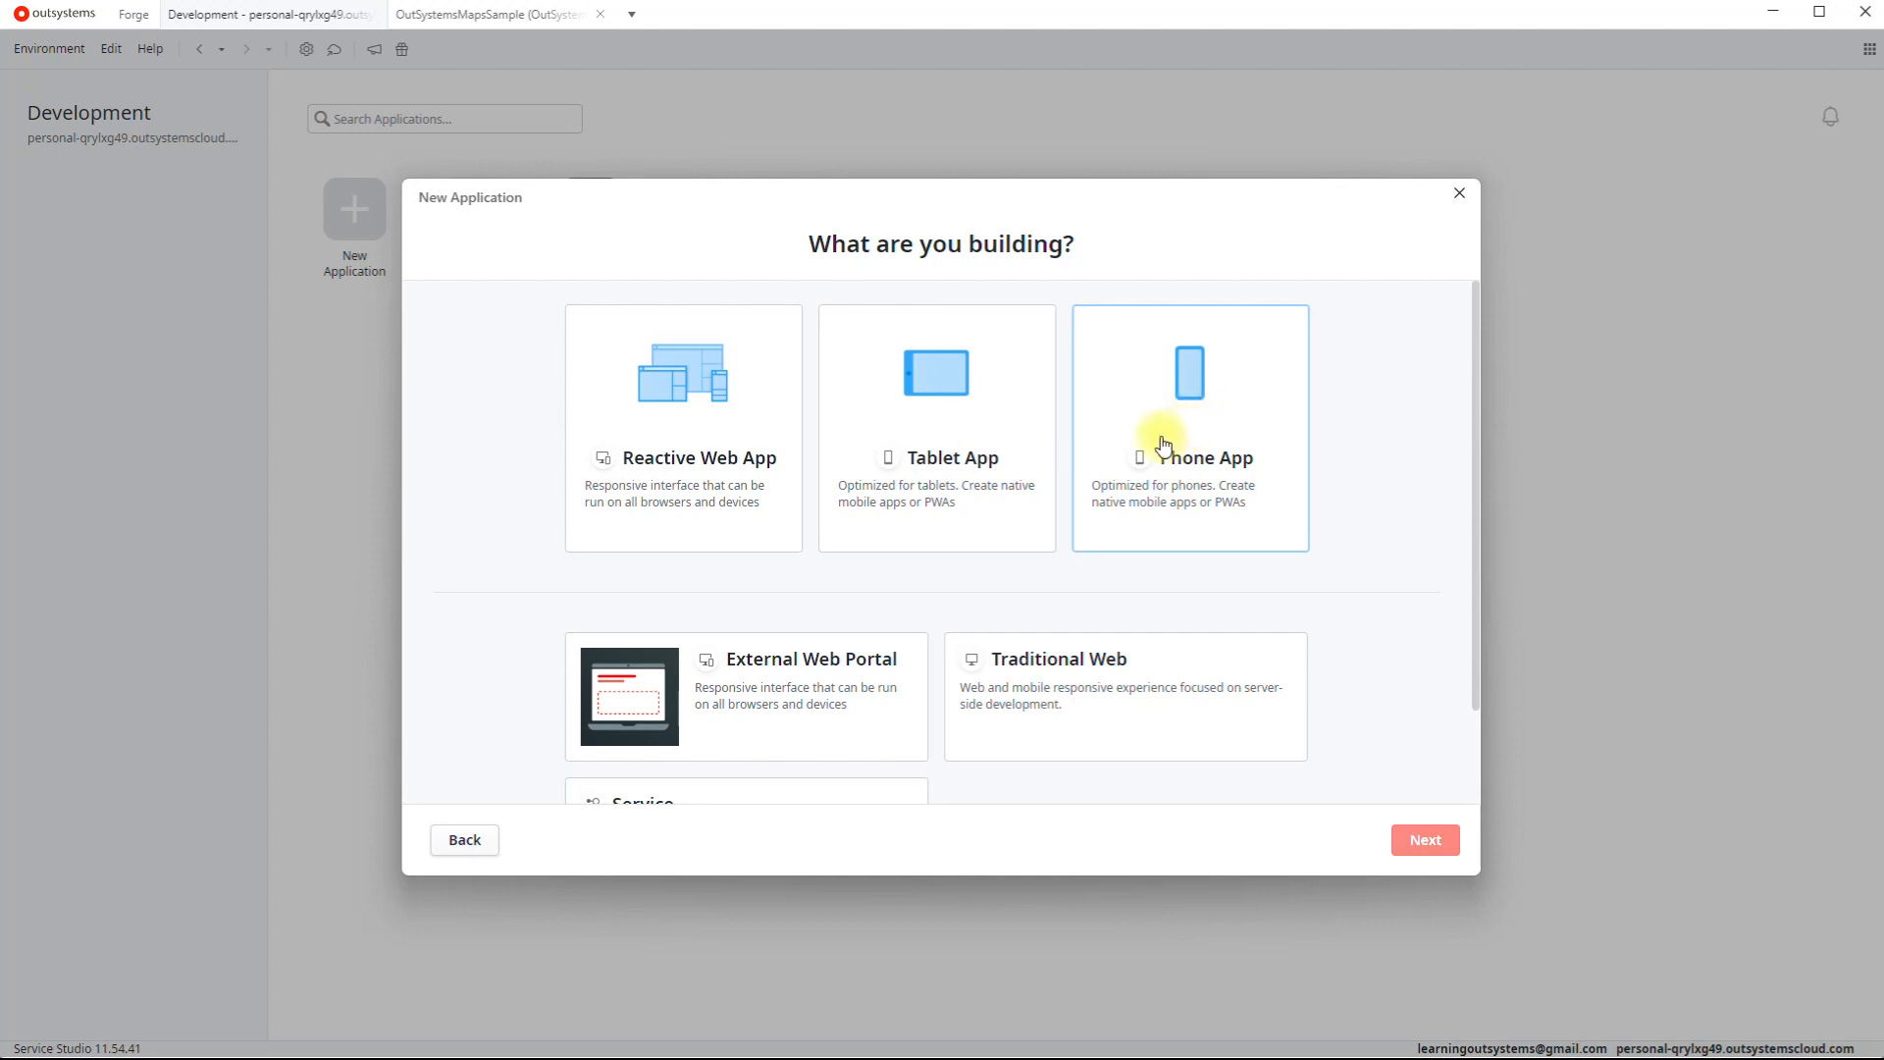
scroll(1060, 589, "down", 2)
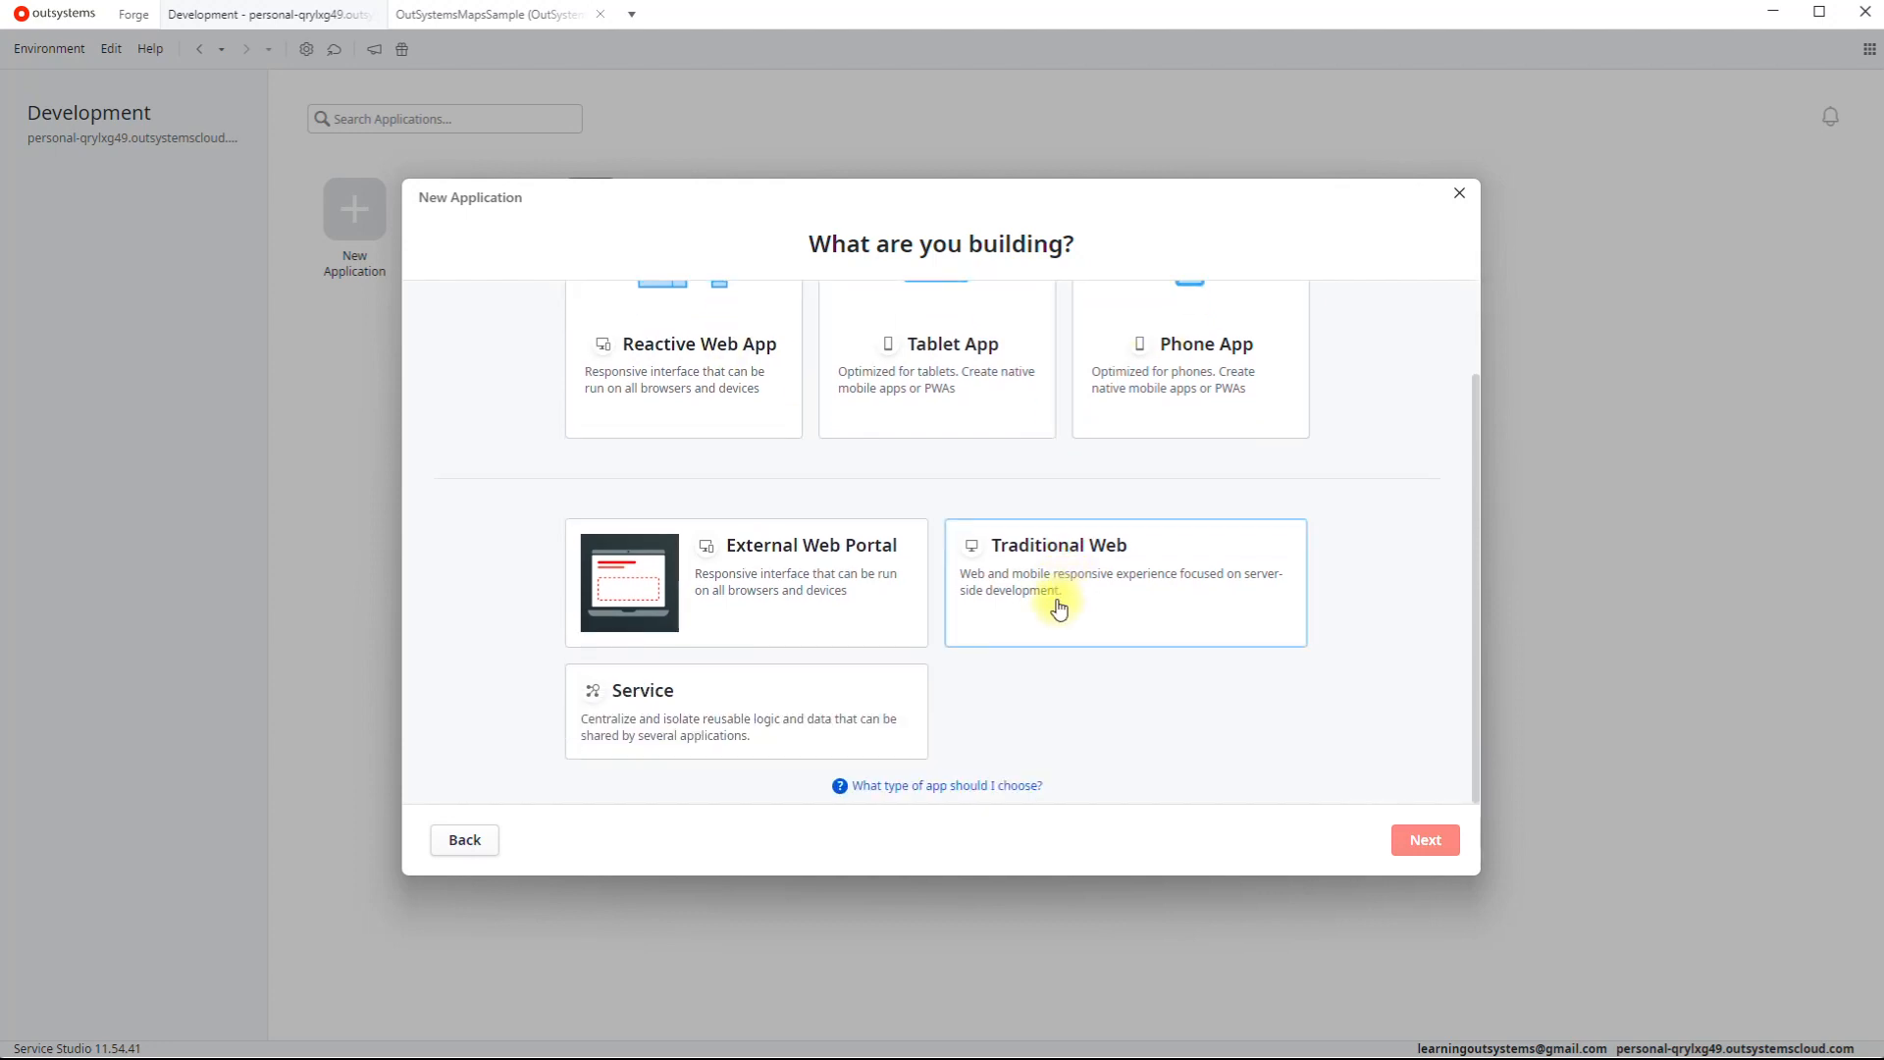
scroll(1059, 603, "up", 2)
left_click(653, 458)
left_click(1431, 844)
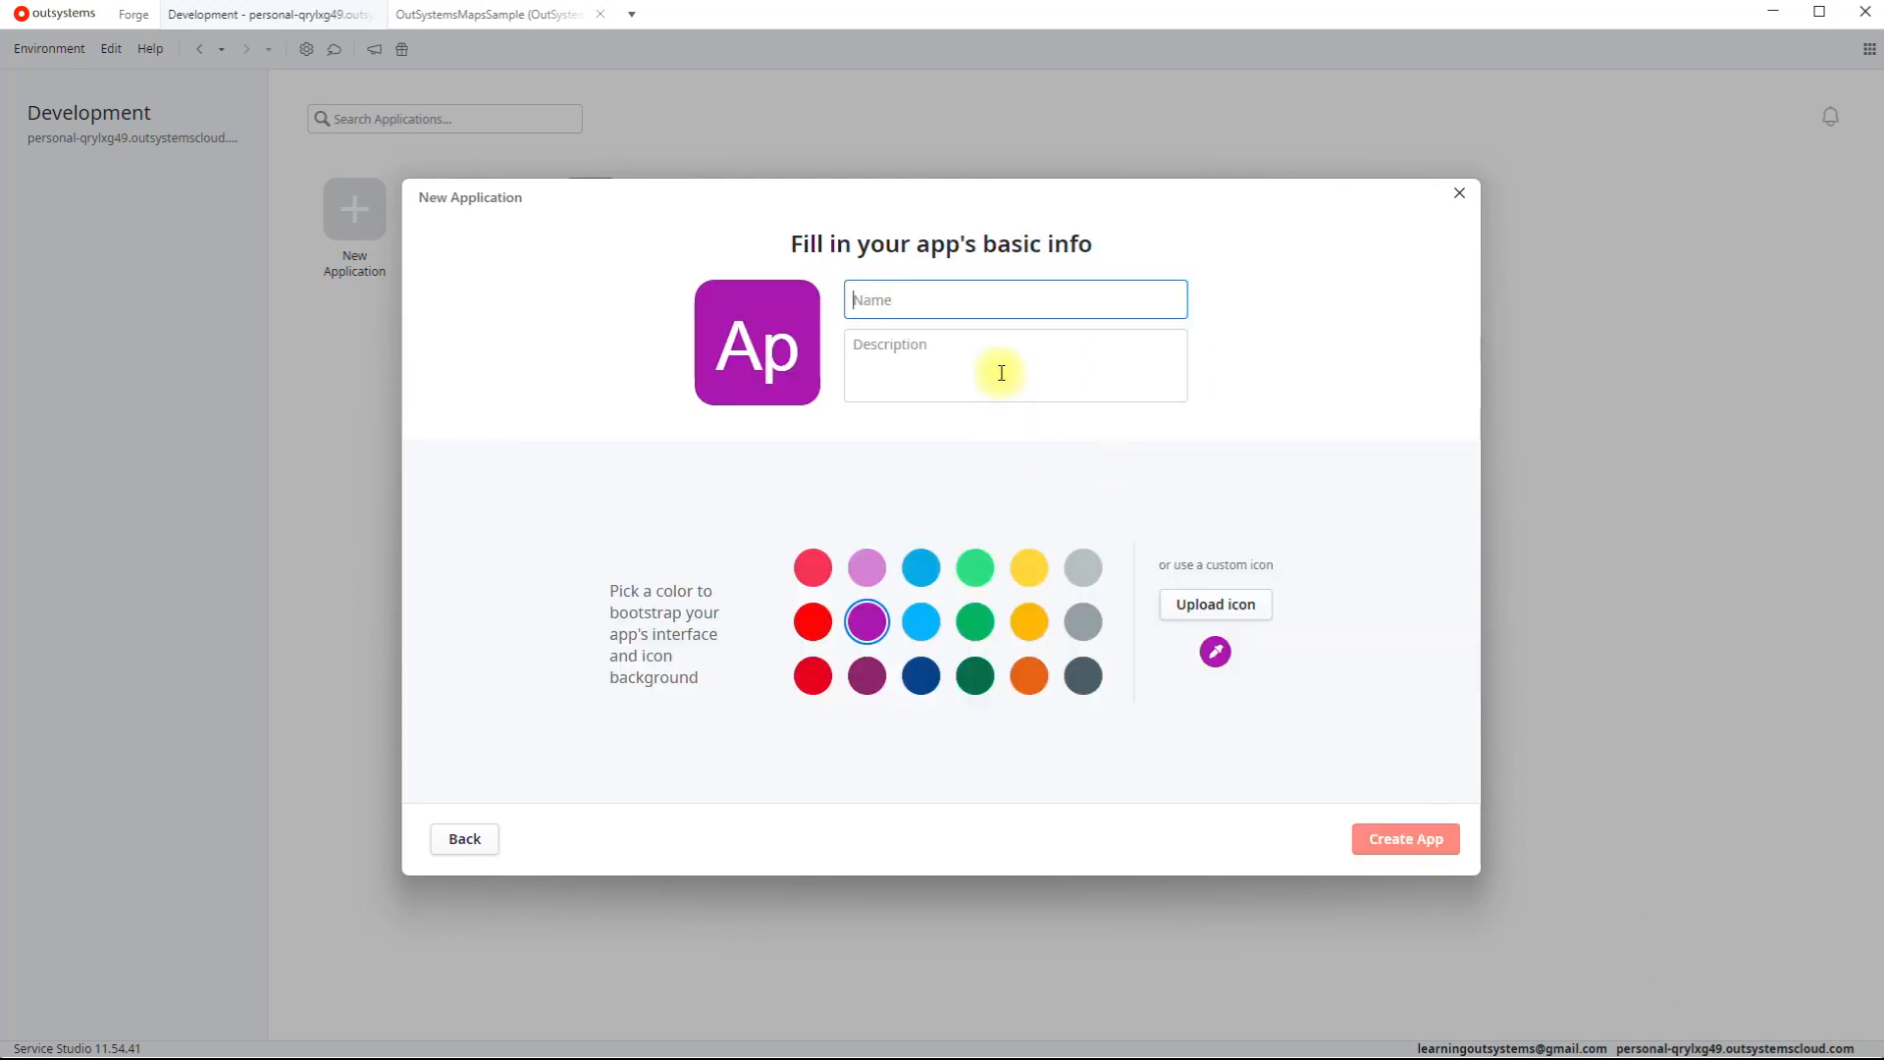
Step: Name the app MyFirstApp, describe it as "This is my very first app" and give it the medium green color
left_click(977, 297)
type("M")
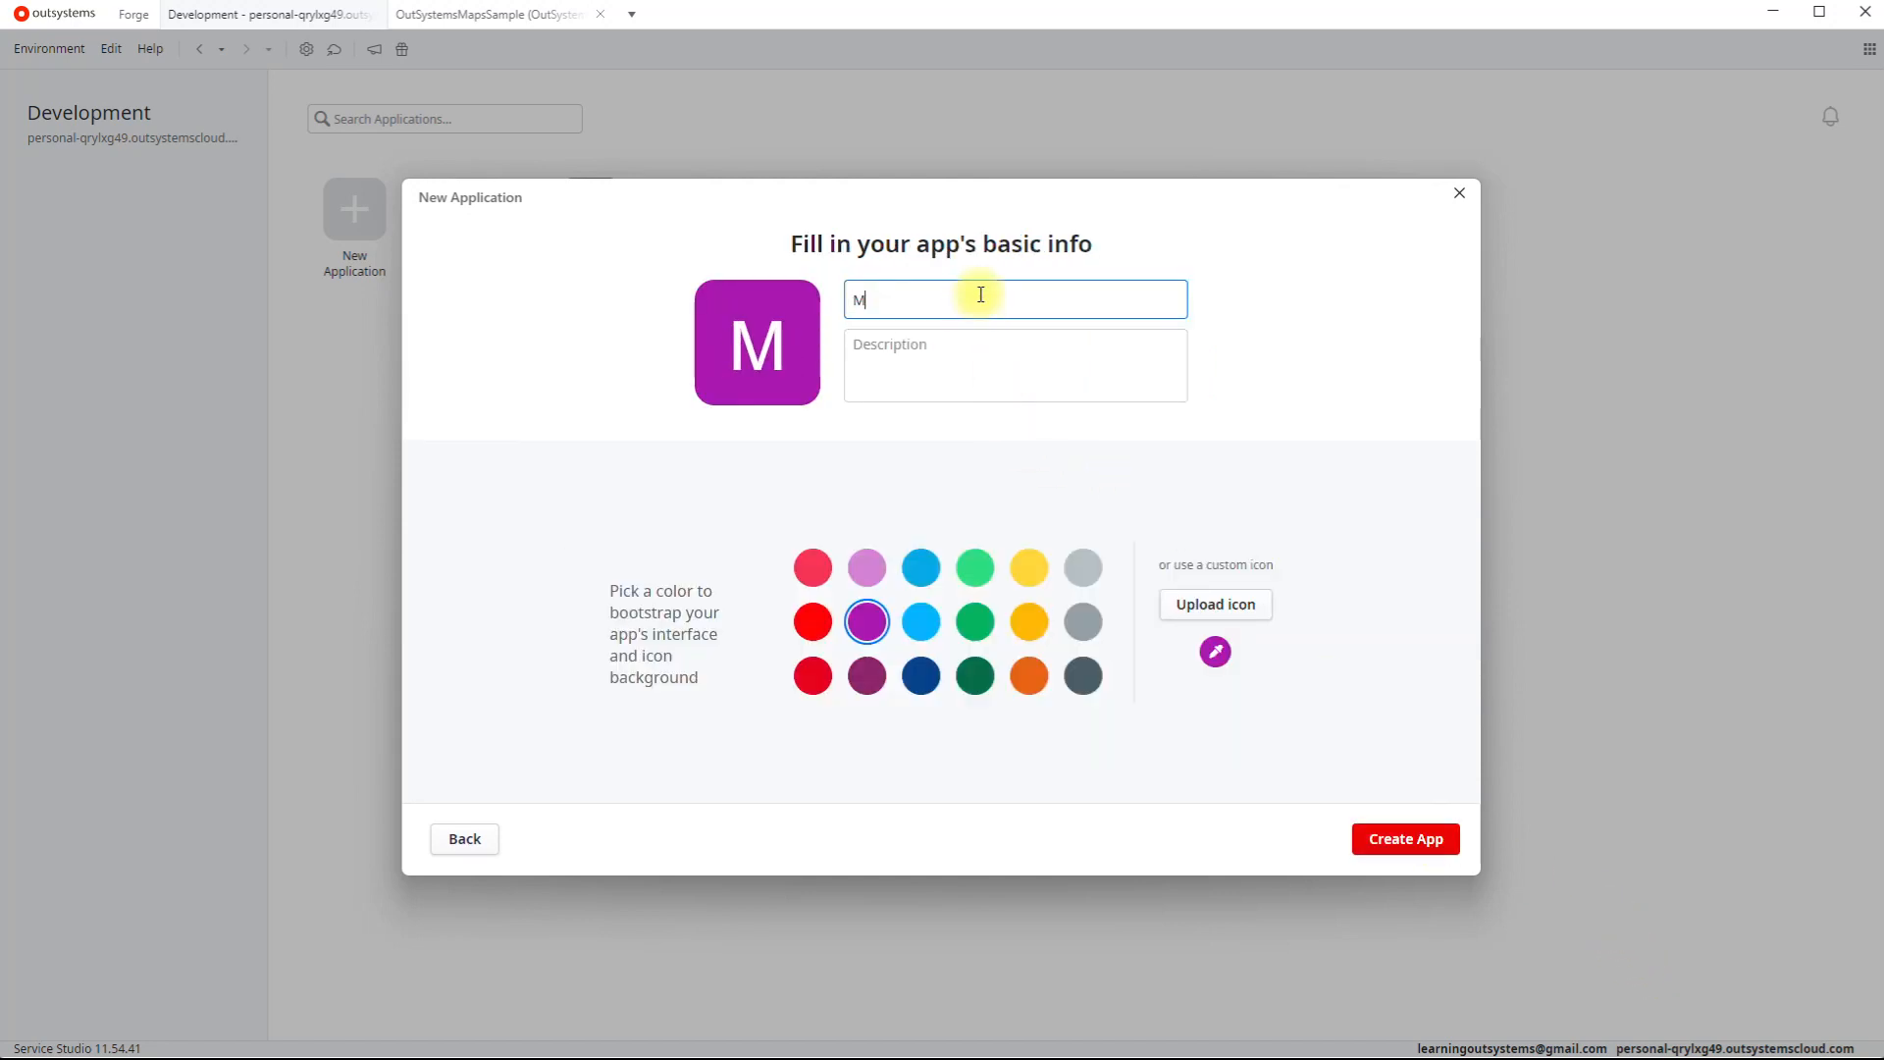
type("yFirst")
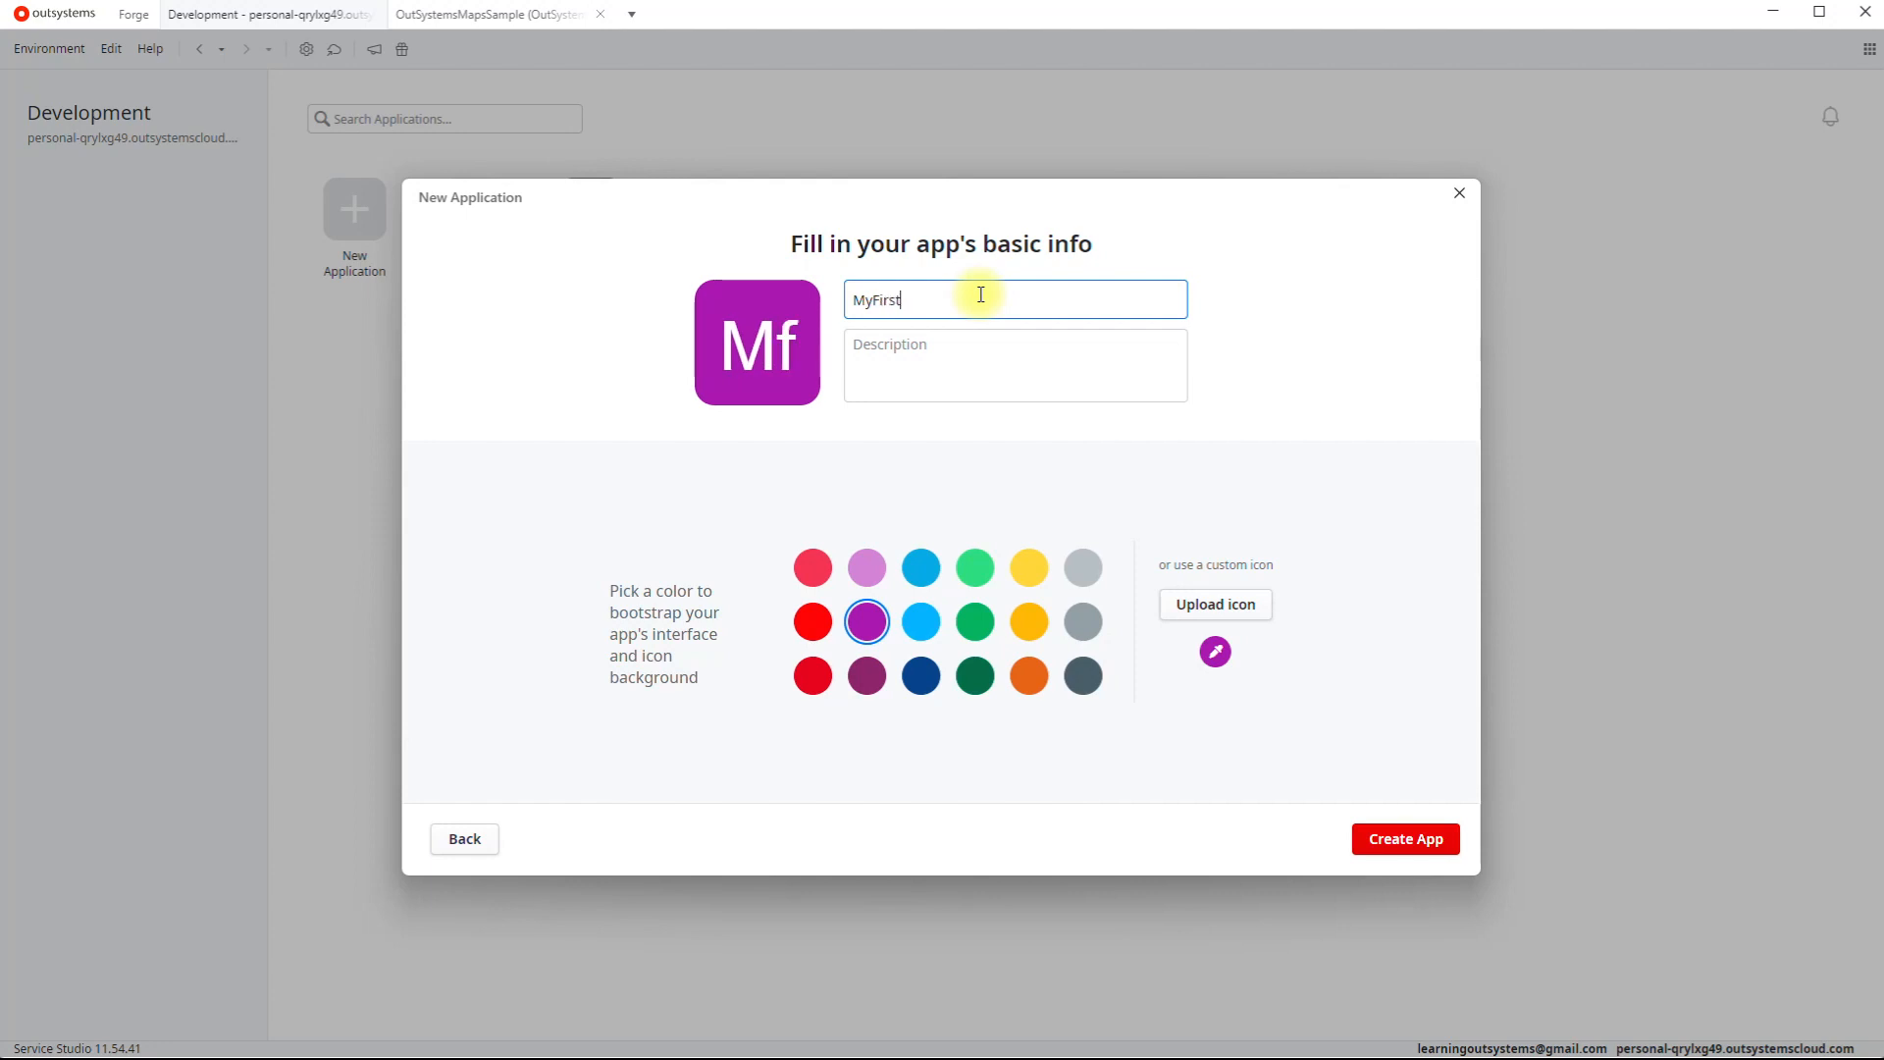
type("App")
left_click(927, 344)
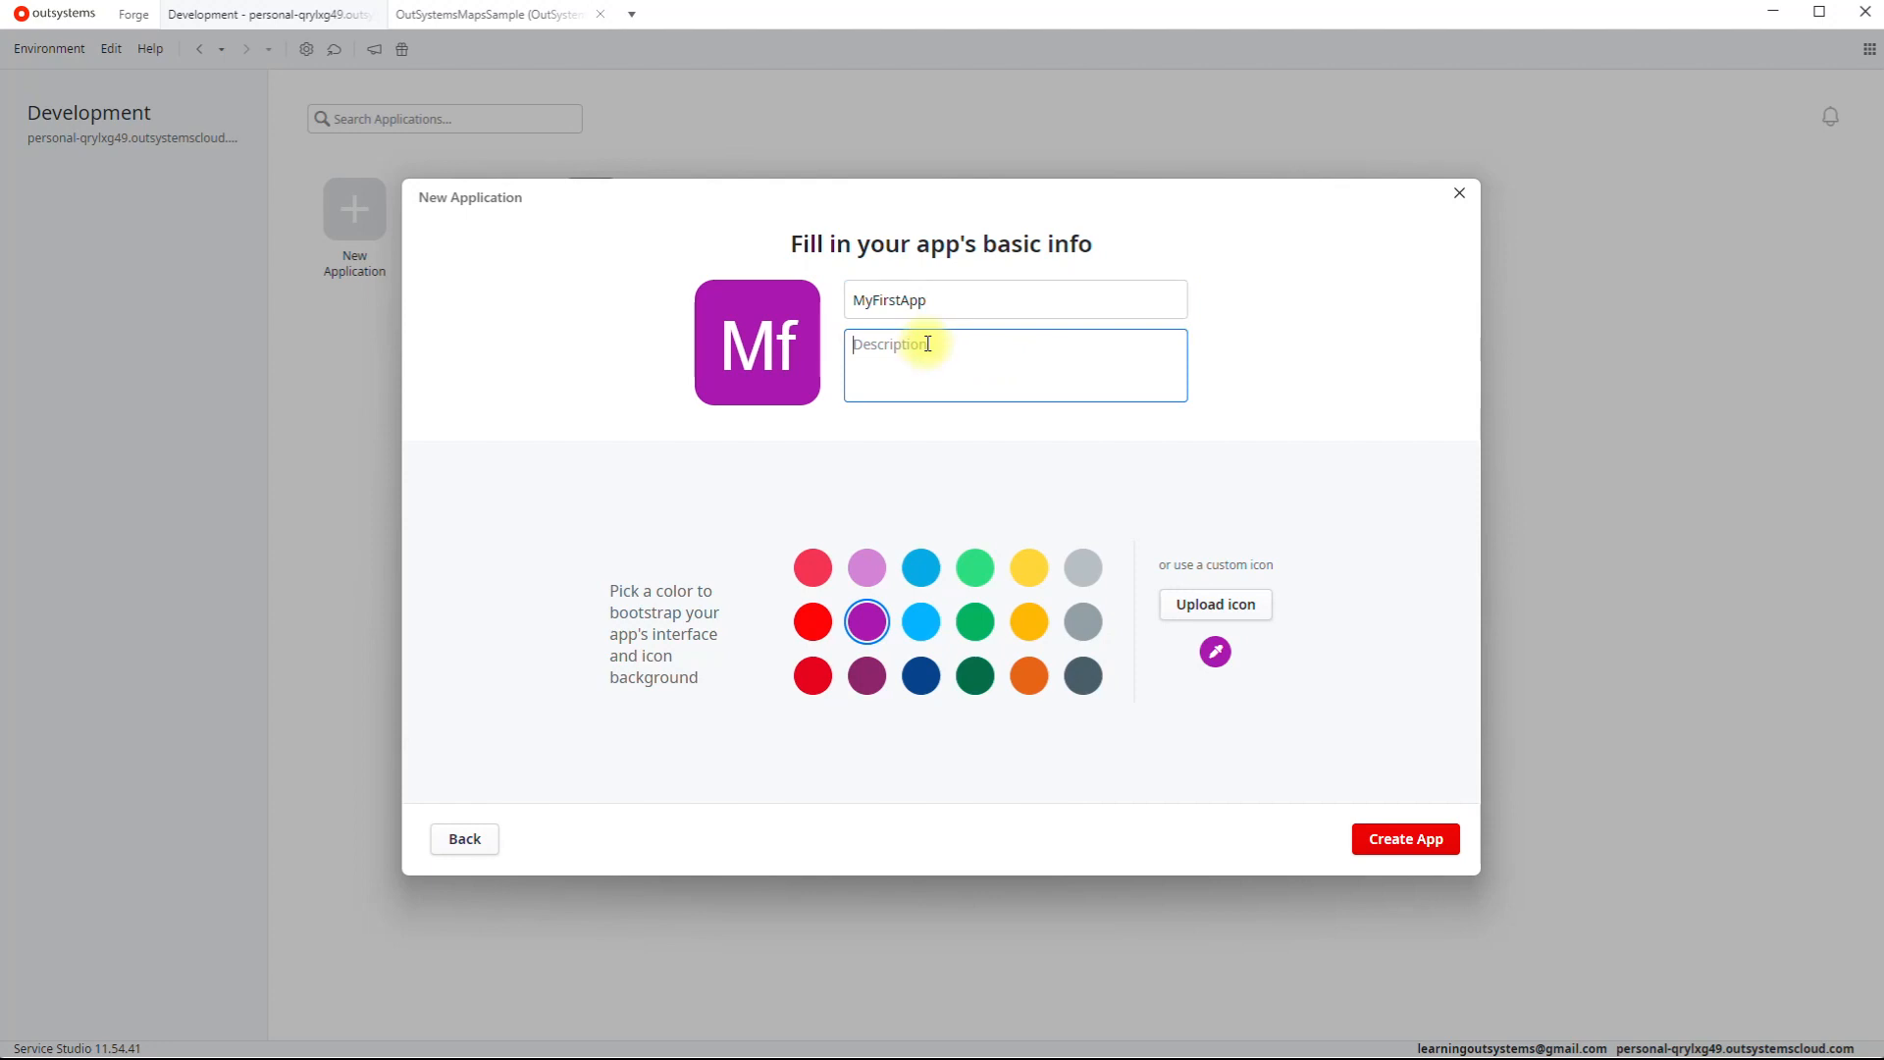
type("This is my very first app")
left_click(914, 631)
left_click(973, 624)
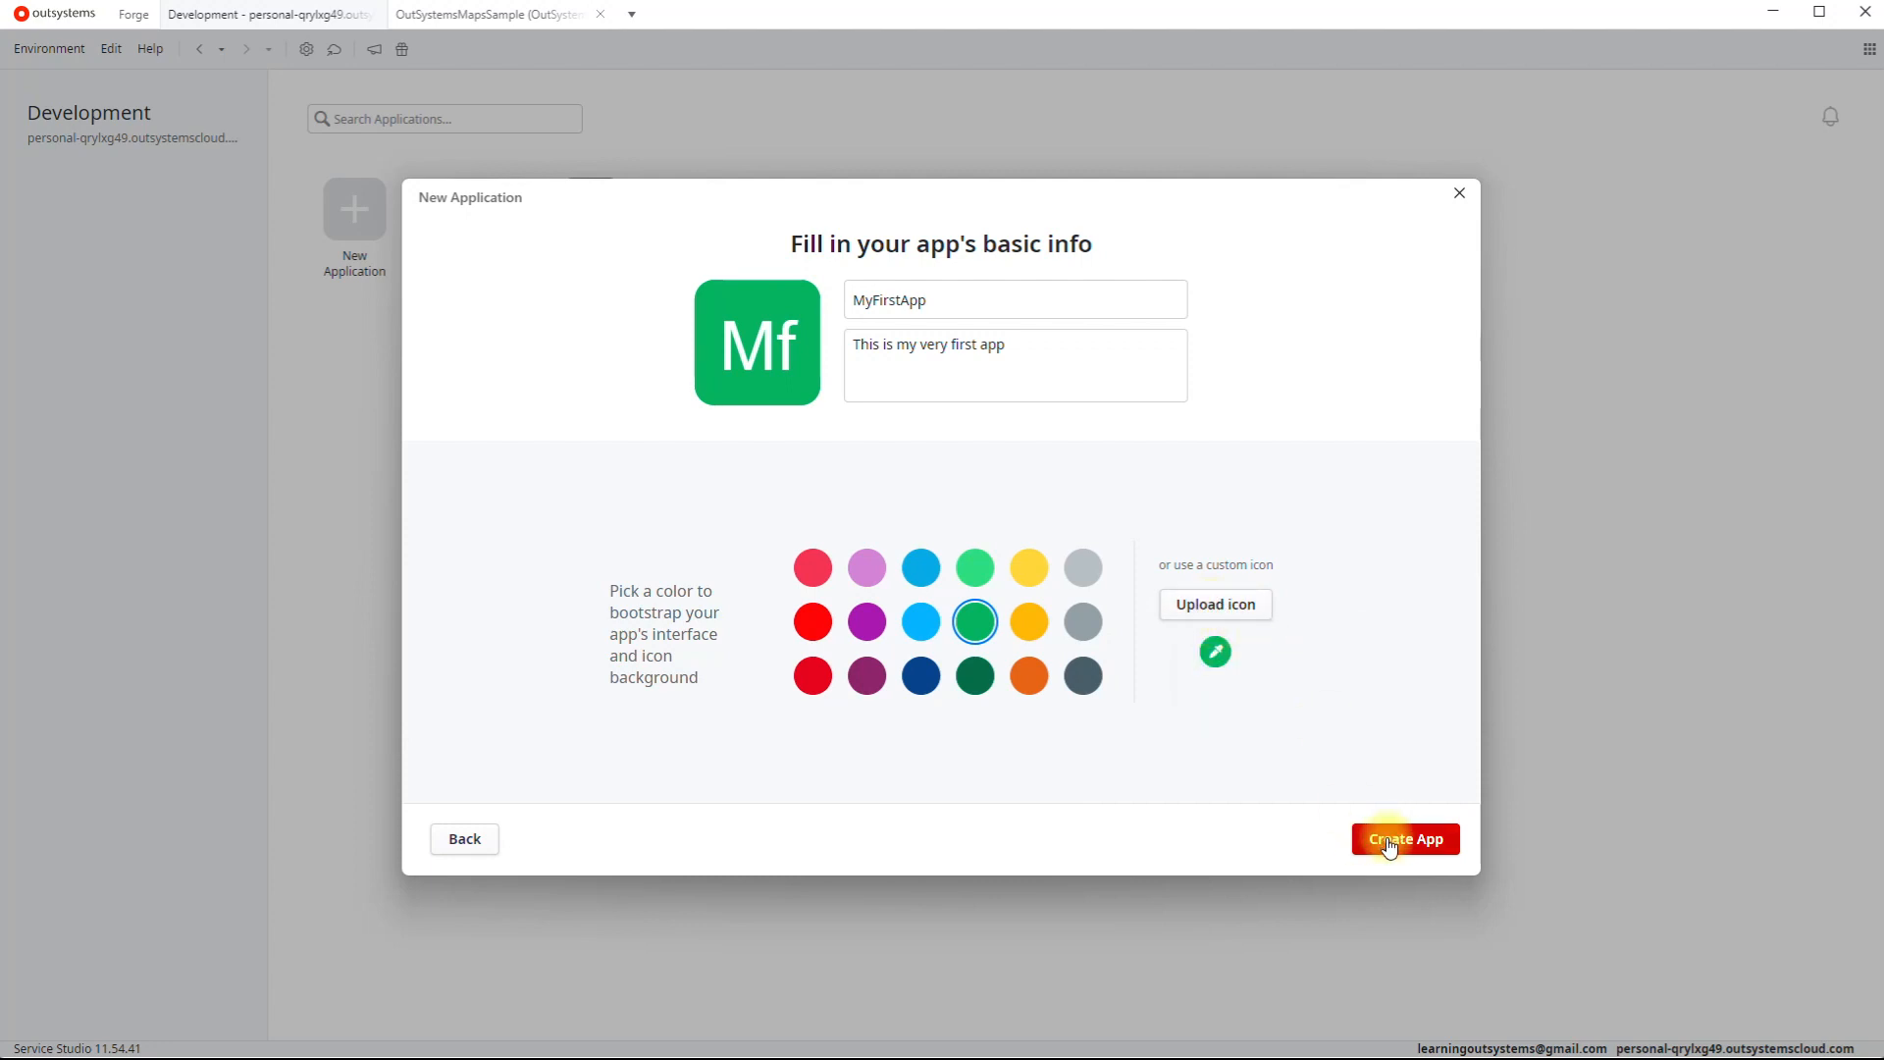
left_click(1217, 605)
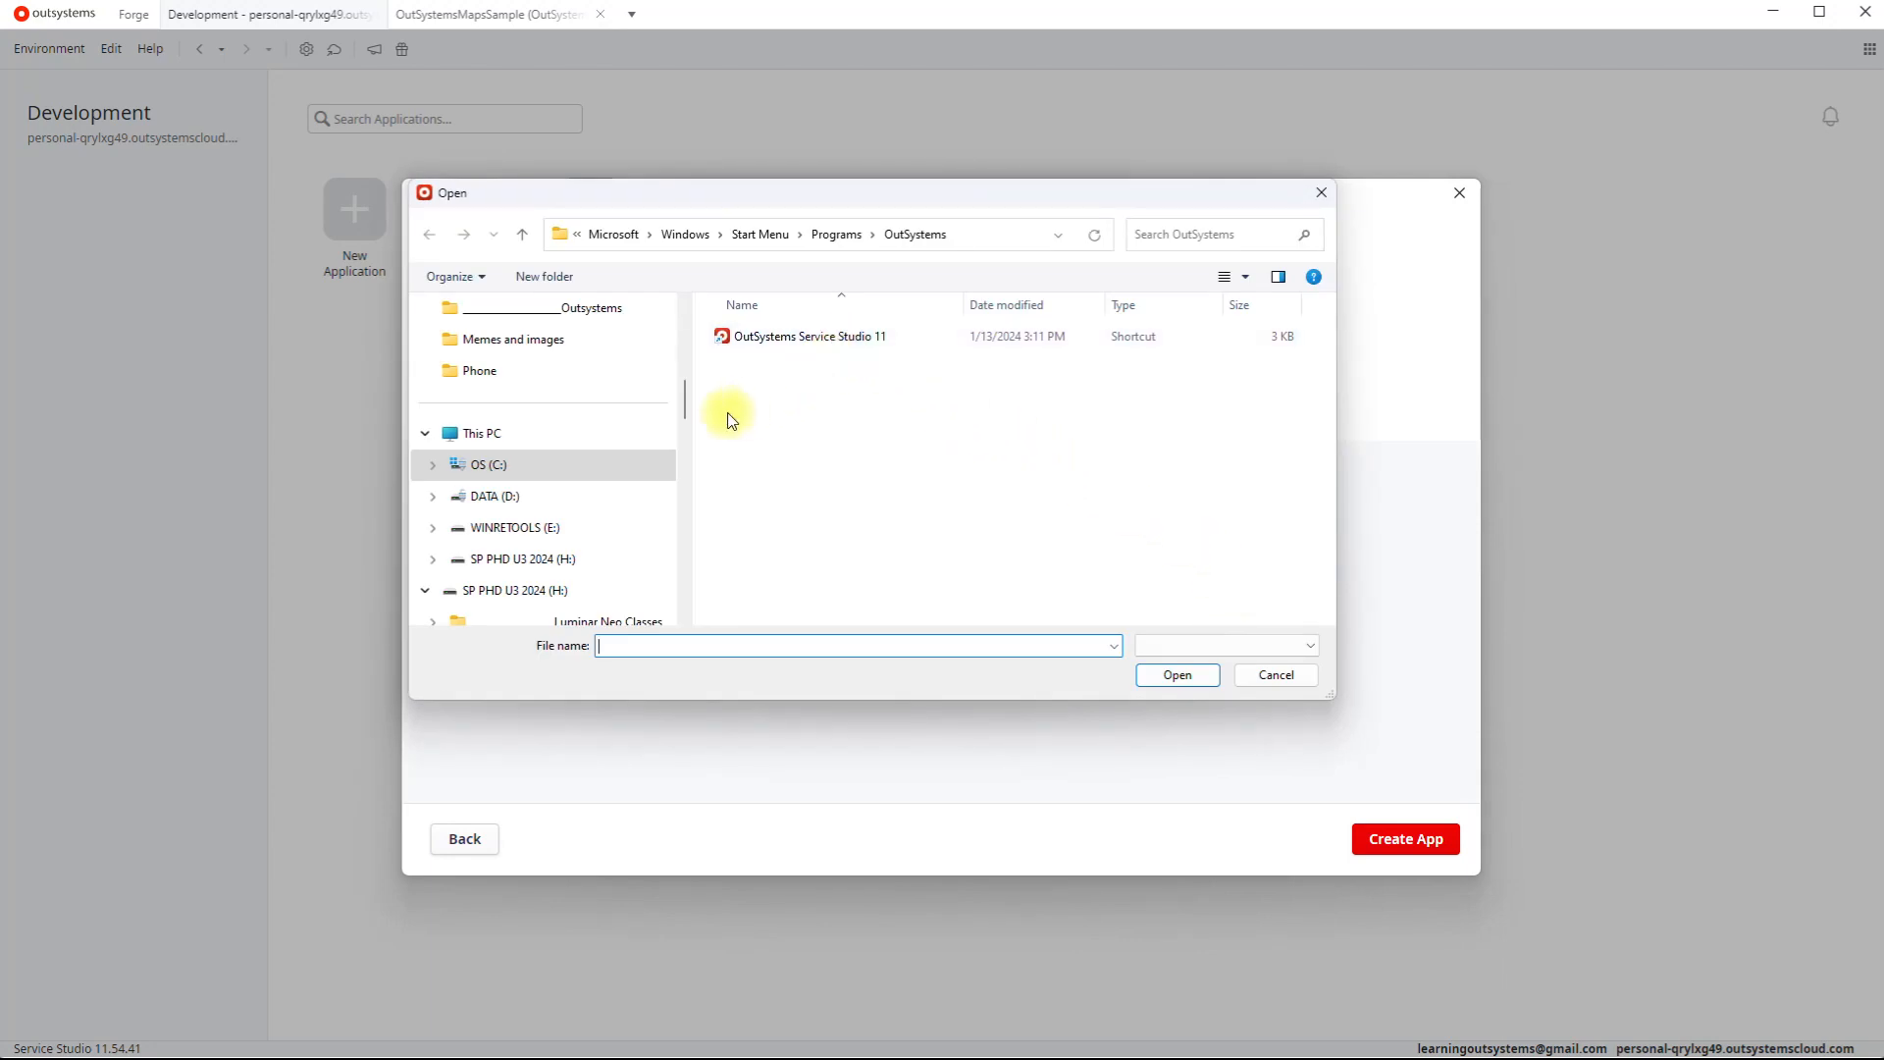
scroll(576, 373, "up", 5)
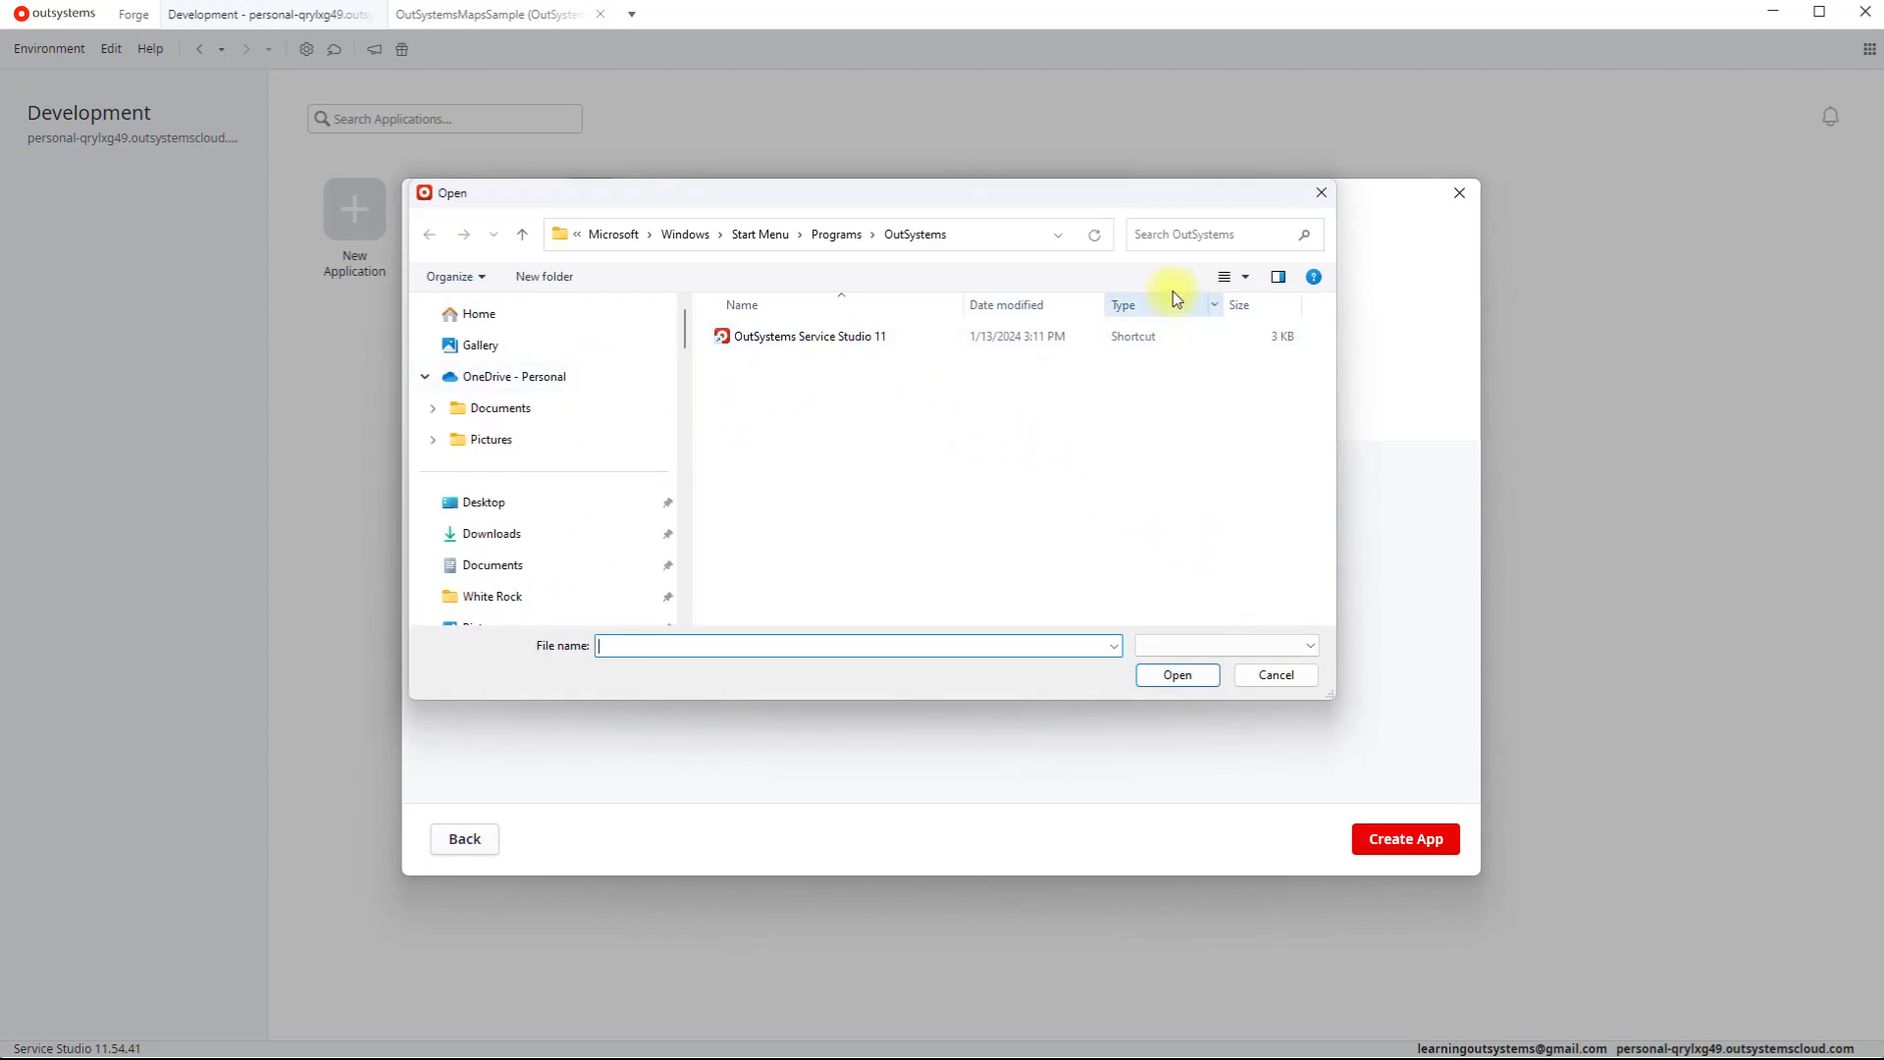
left_click(1277, 675)
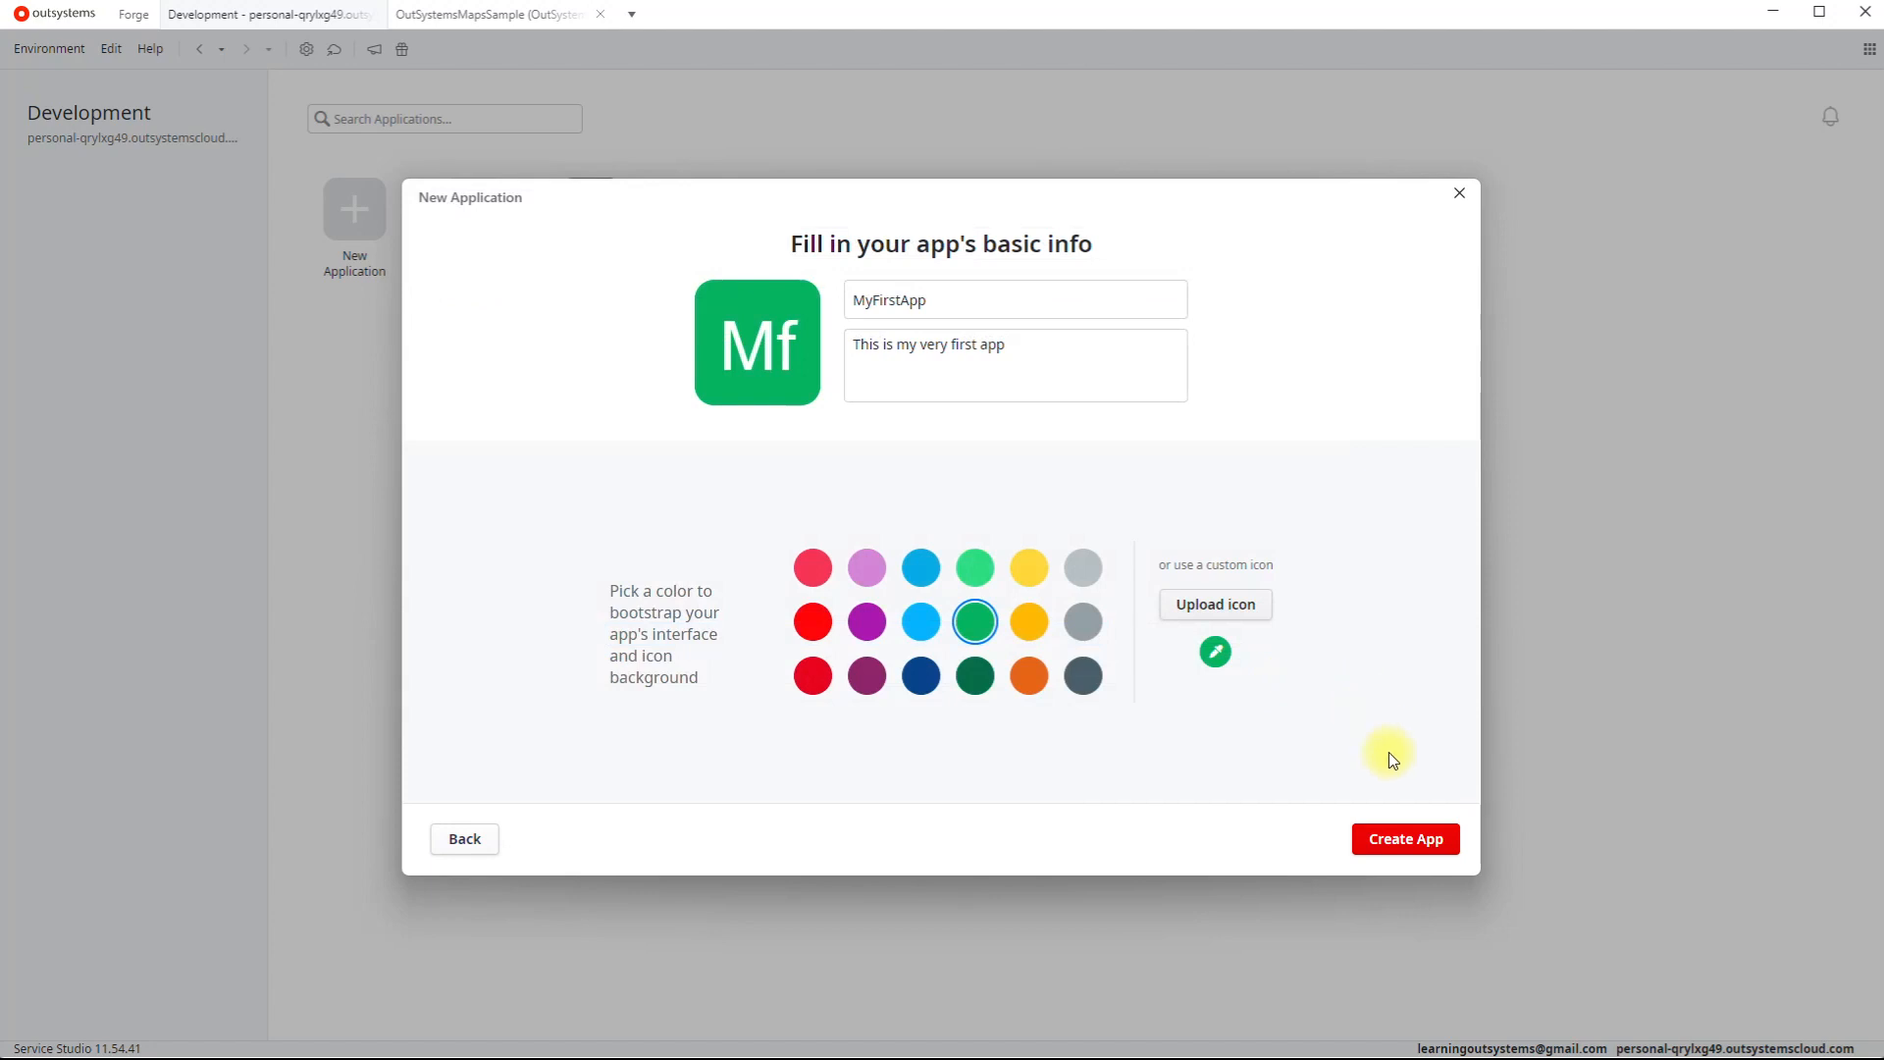
Step: Create the app and its MyFirstApp module with the Reactive Web App module type
left_click(1403, 841)
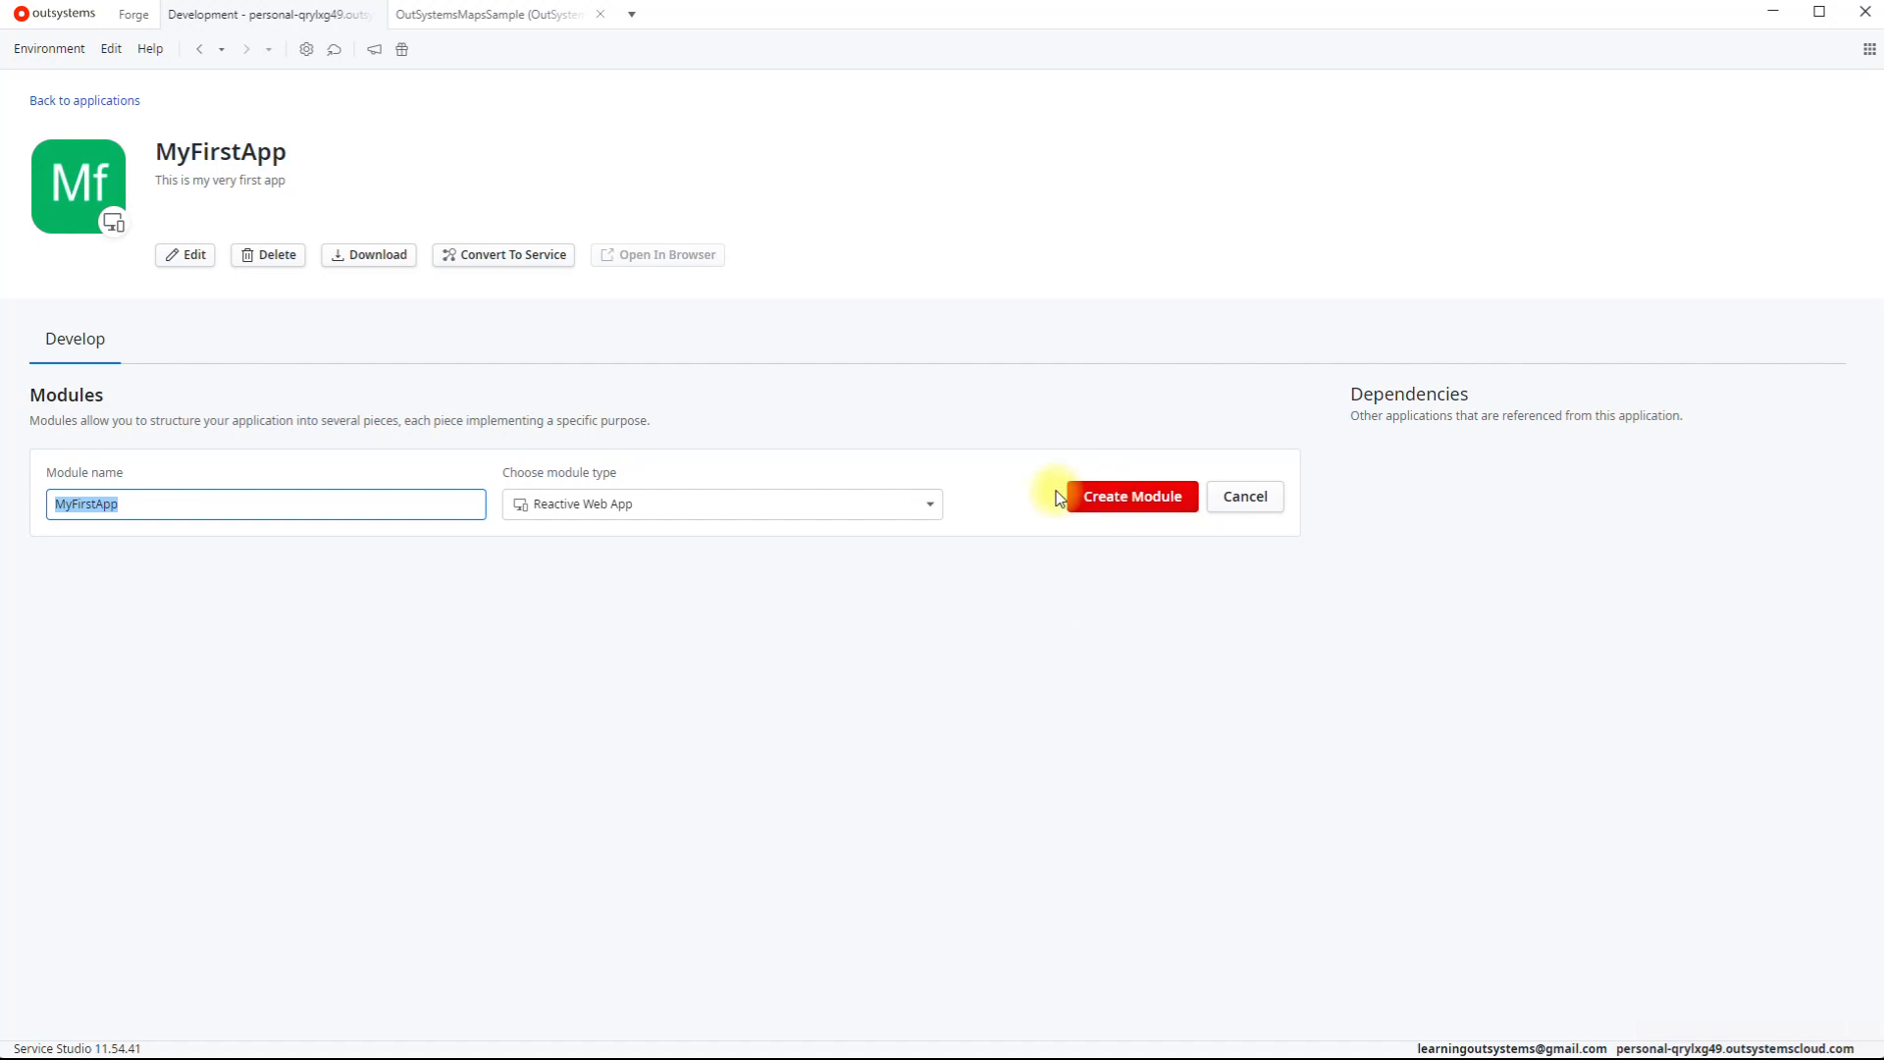
left_click(602, 507)
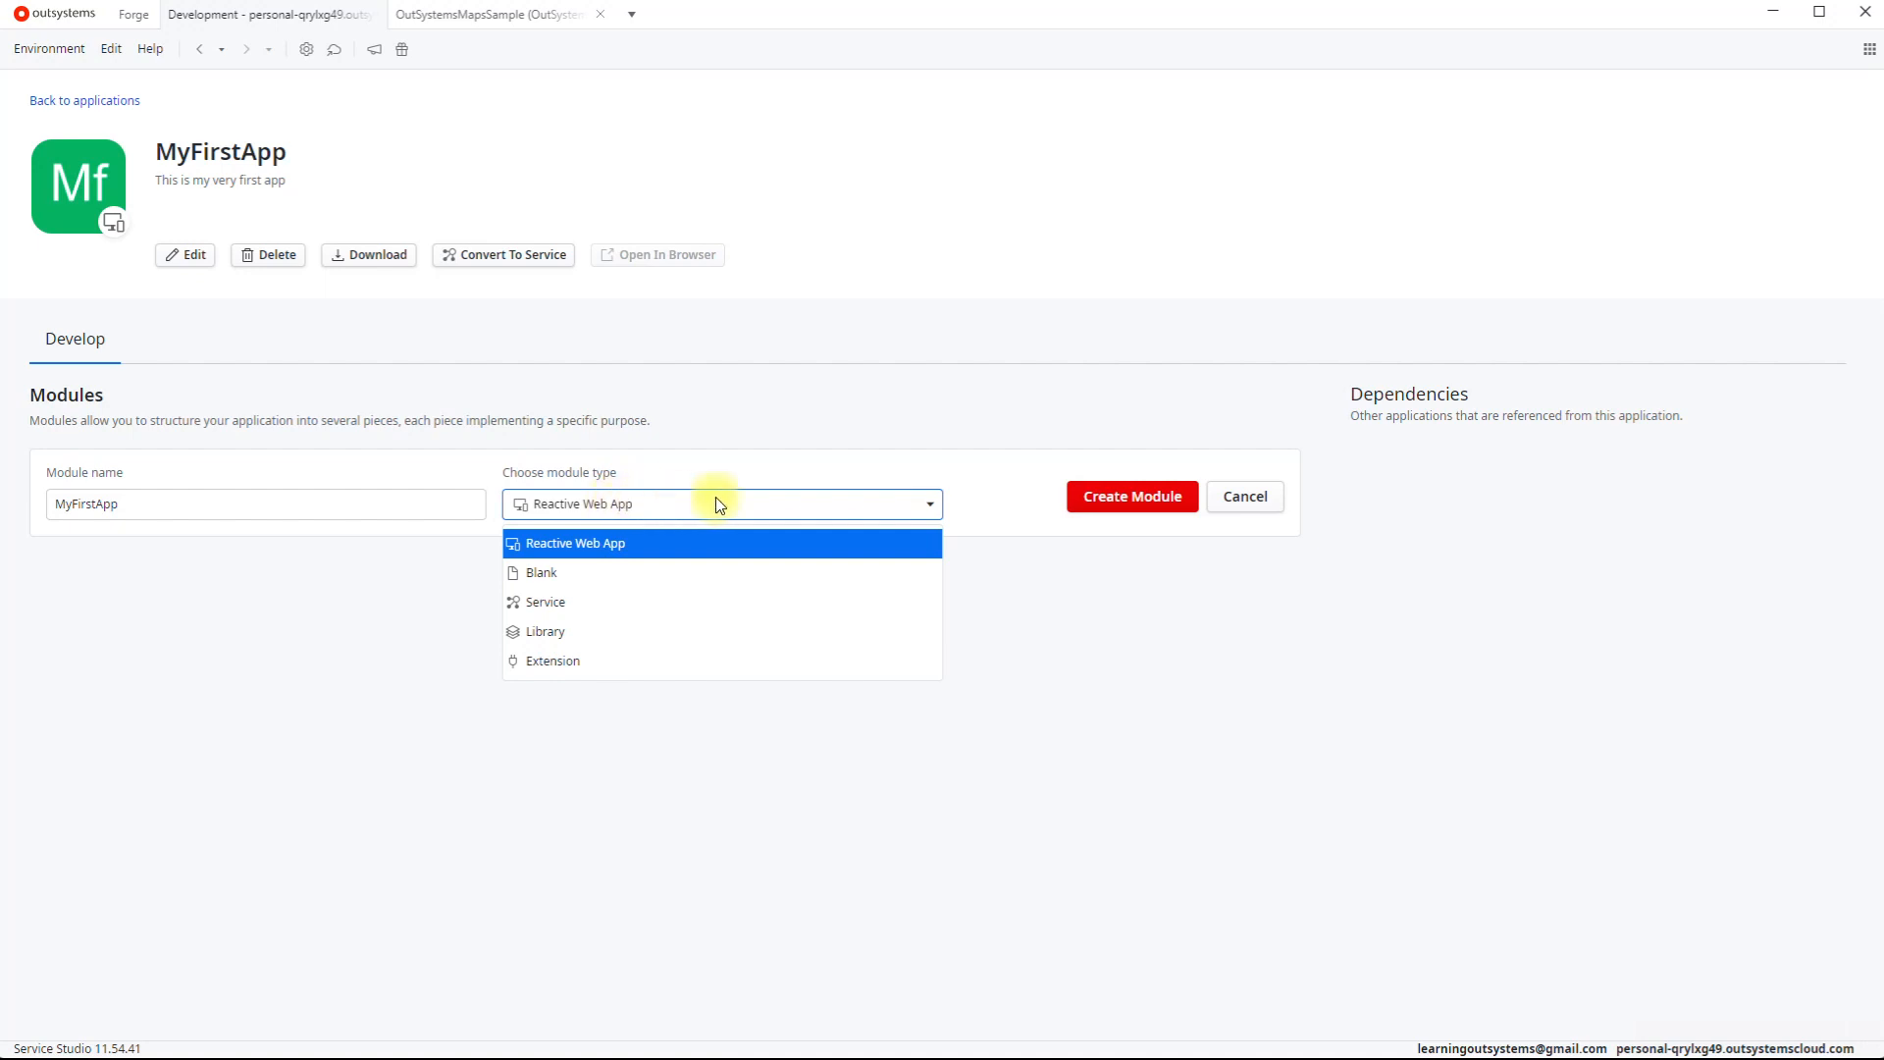
left_click(652, 544)
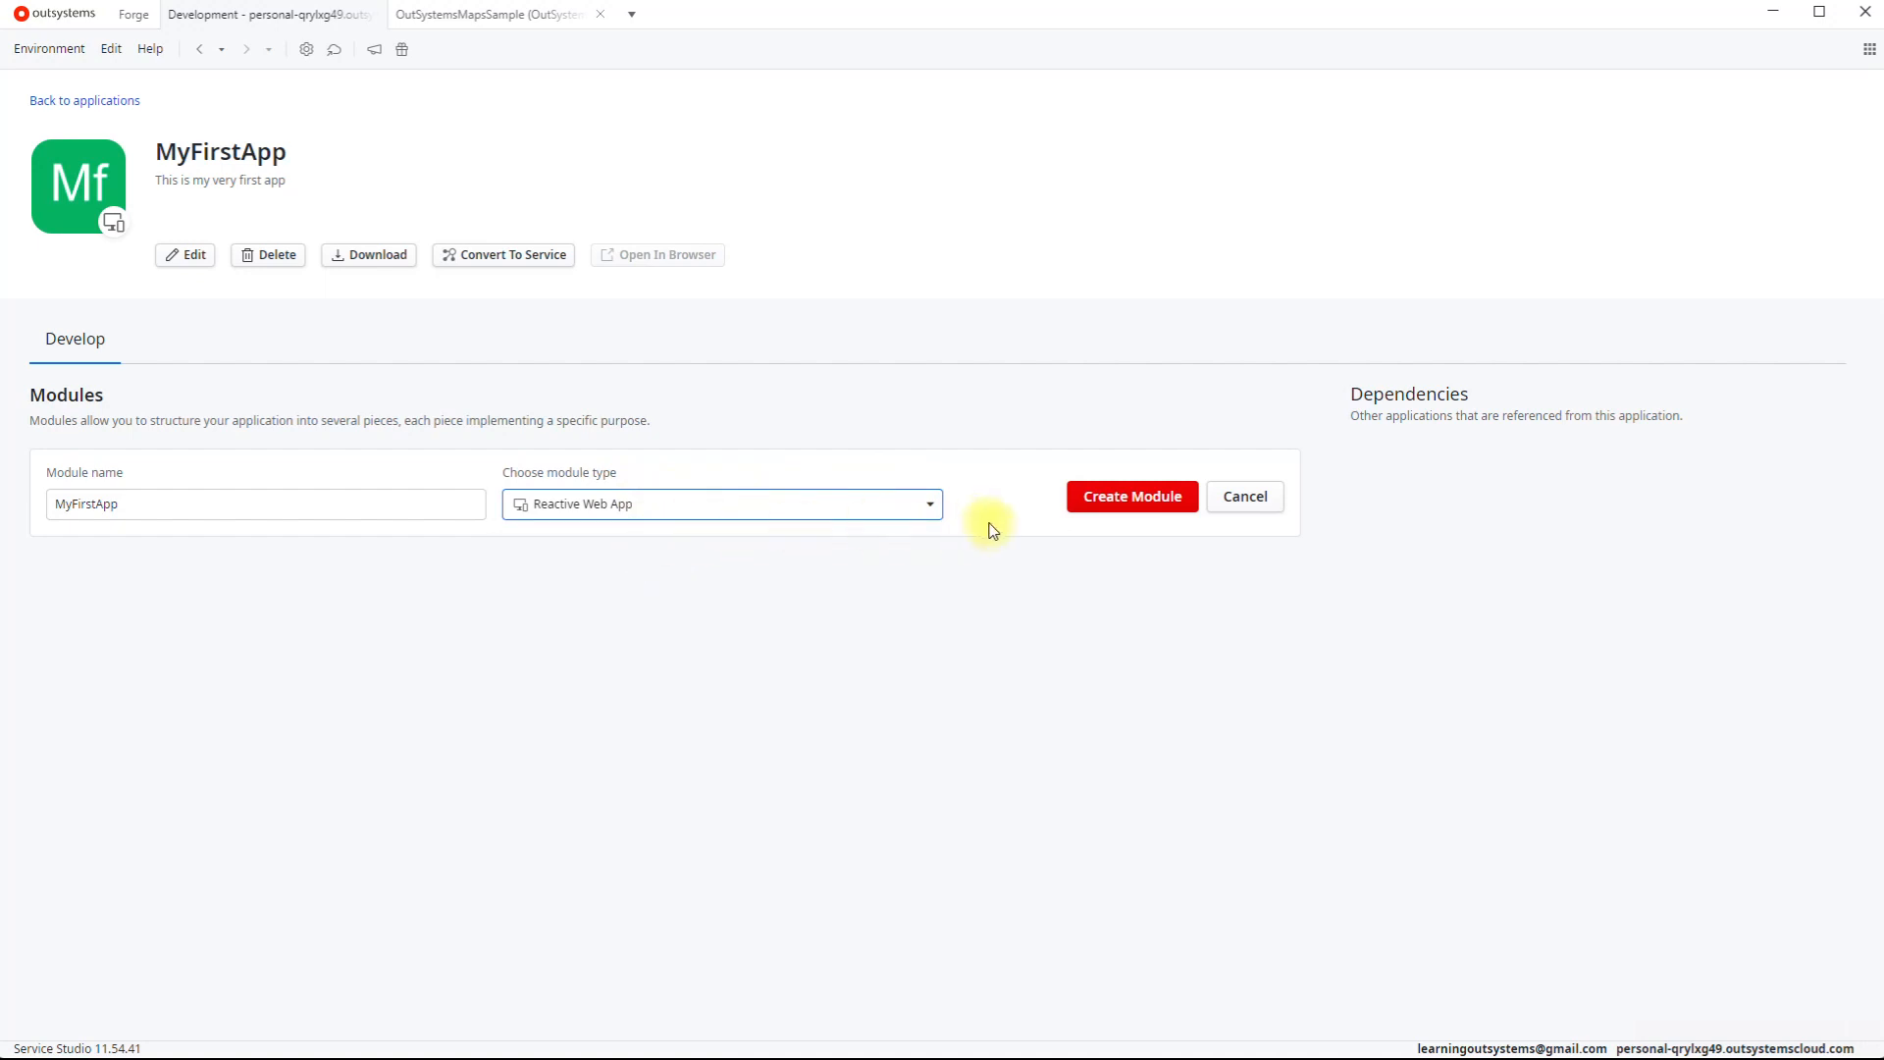
left_click(1117, 501)
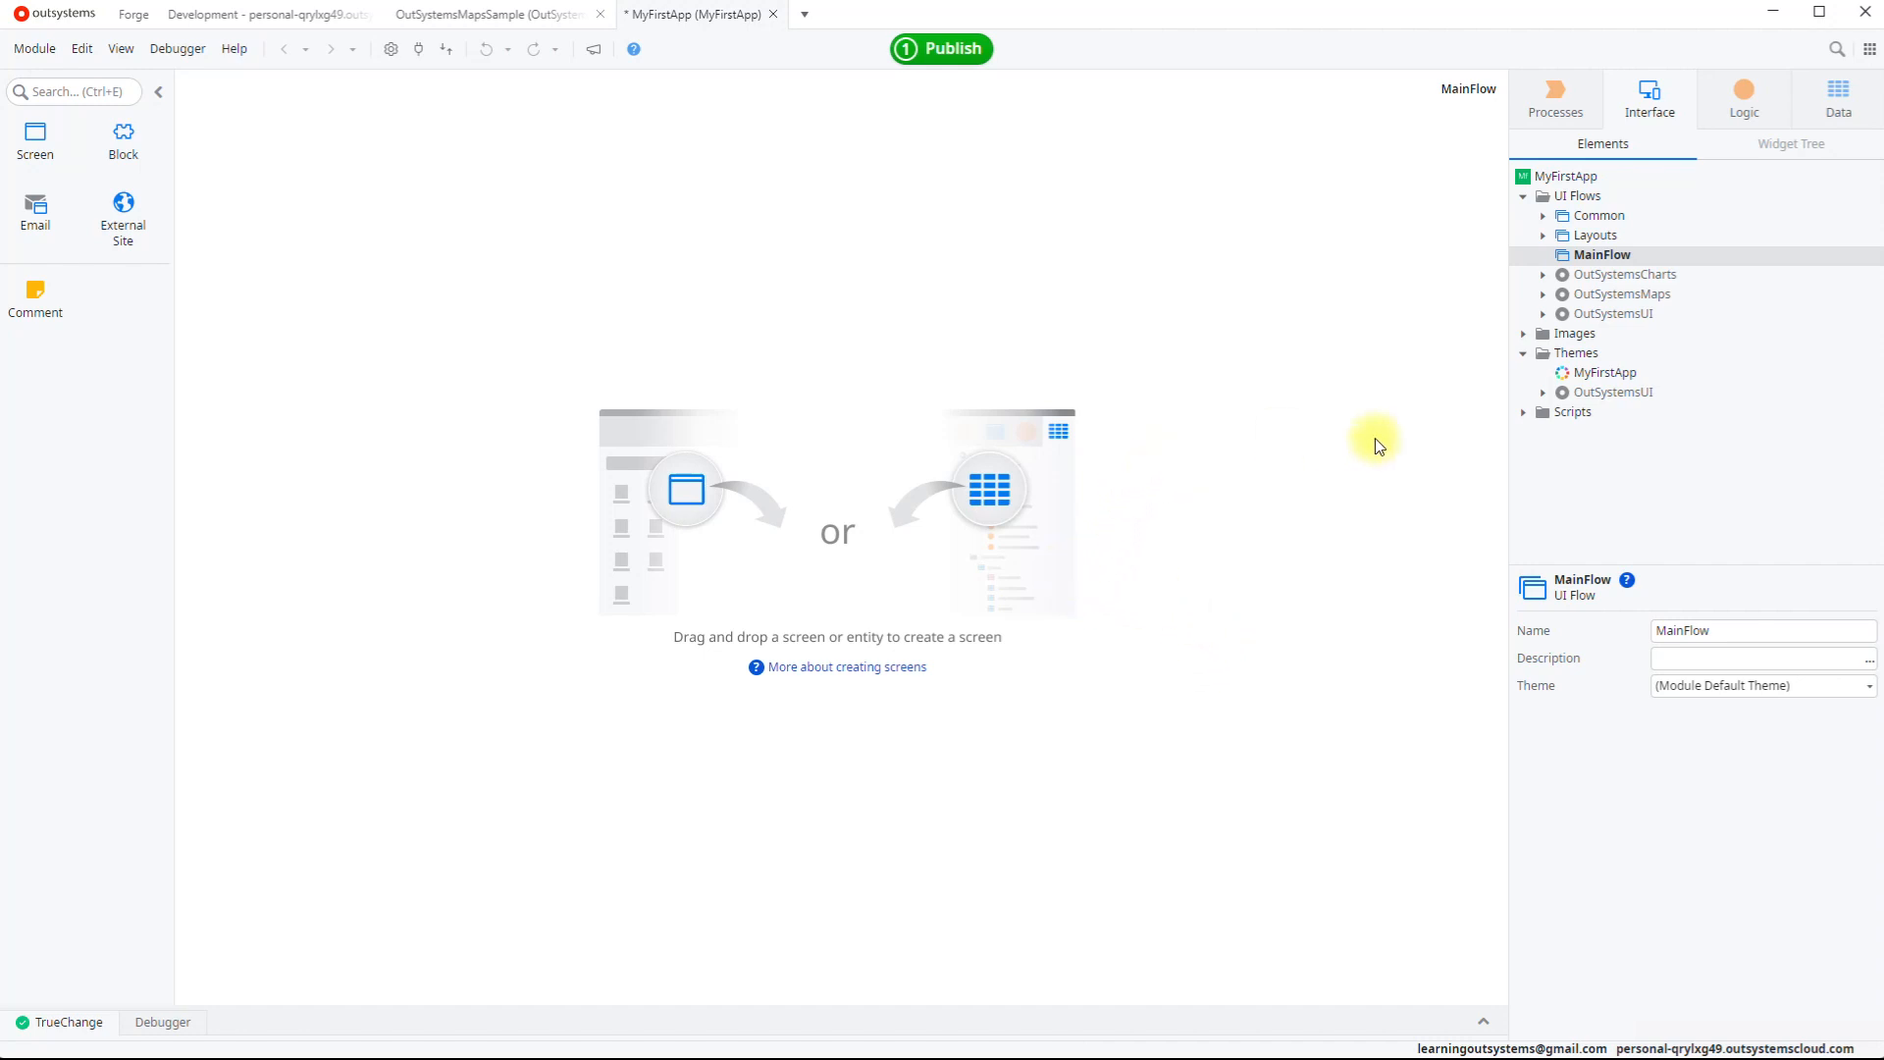
Step: Add a screen named Home to the MainFlow from the Empty template and include it in the menu
left_click(1581, 258)
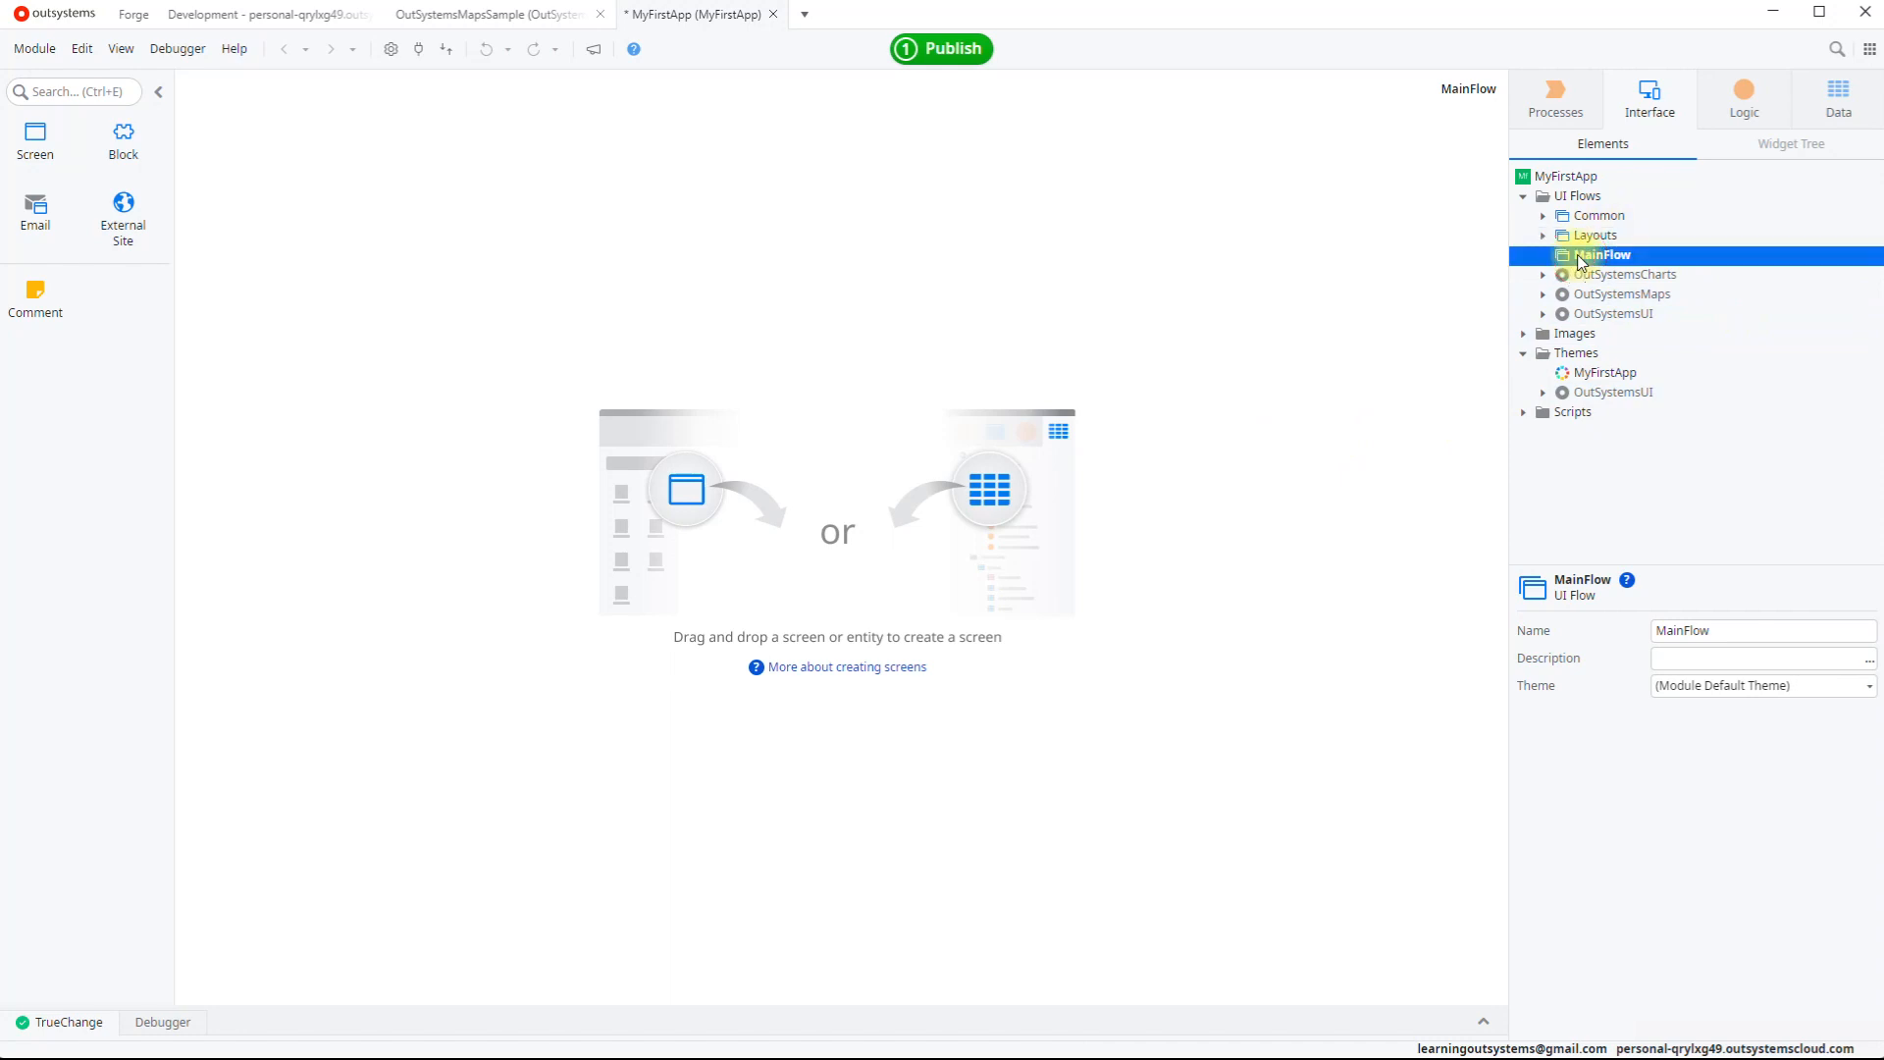
left_click(1553, 256)
right_click(1610, 259)
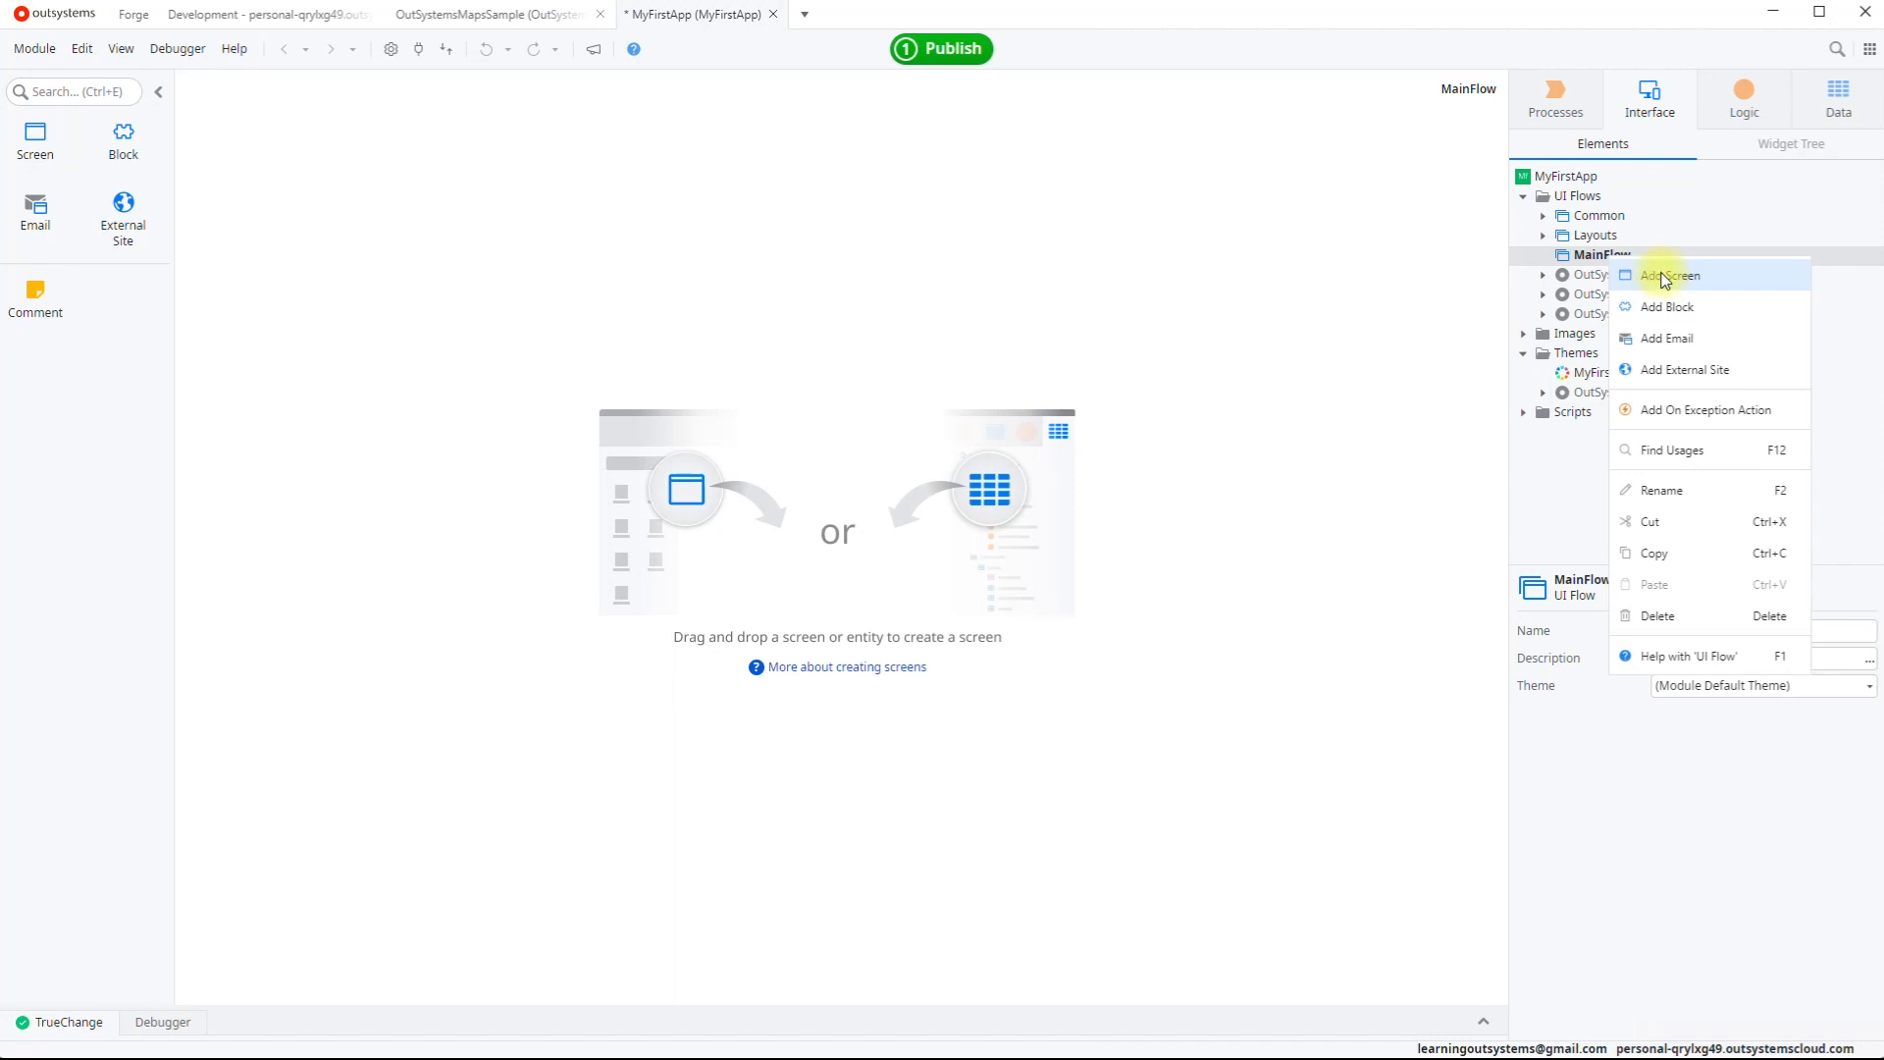
left_click(1666, 277)
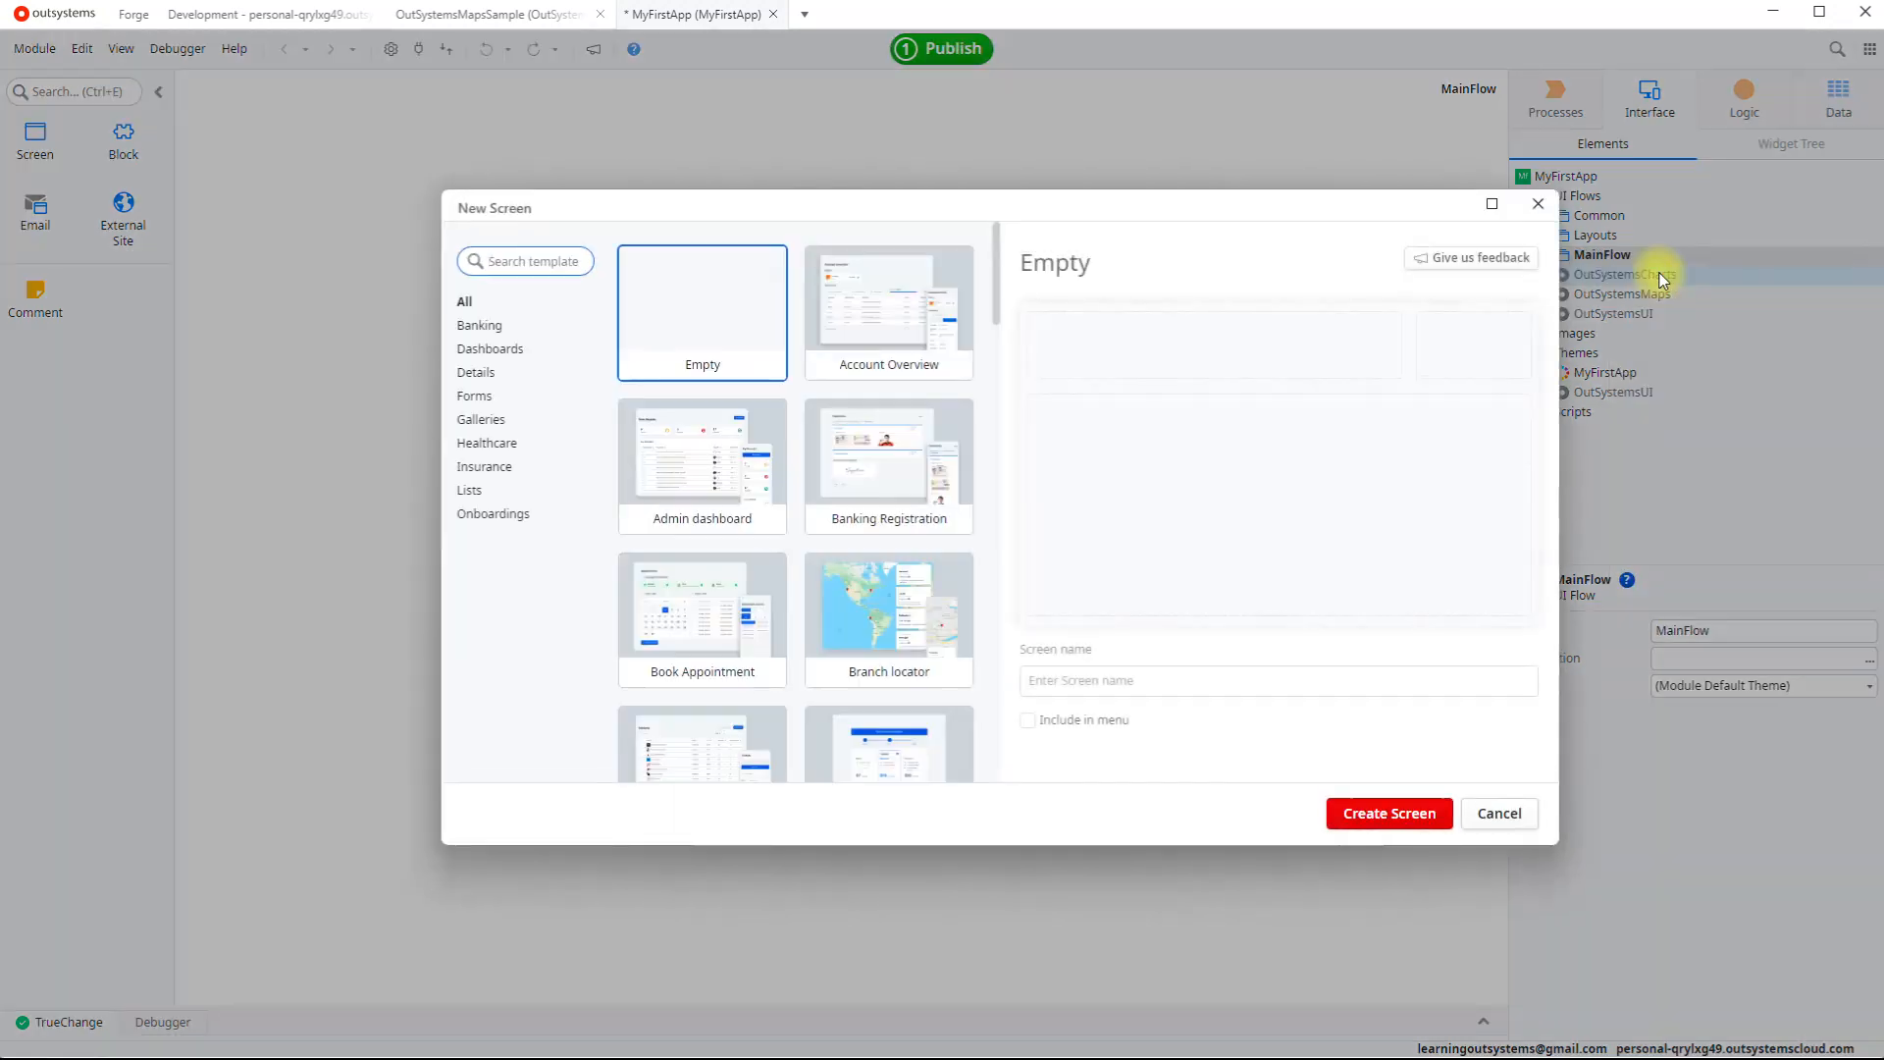
left_click(723, 319)
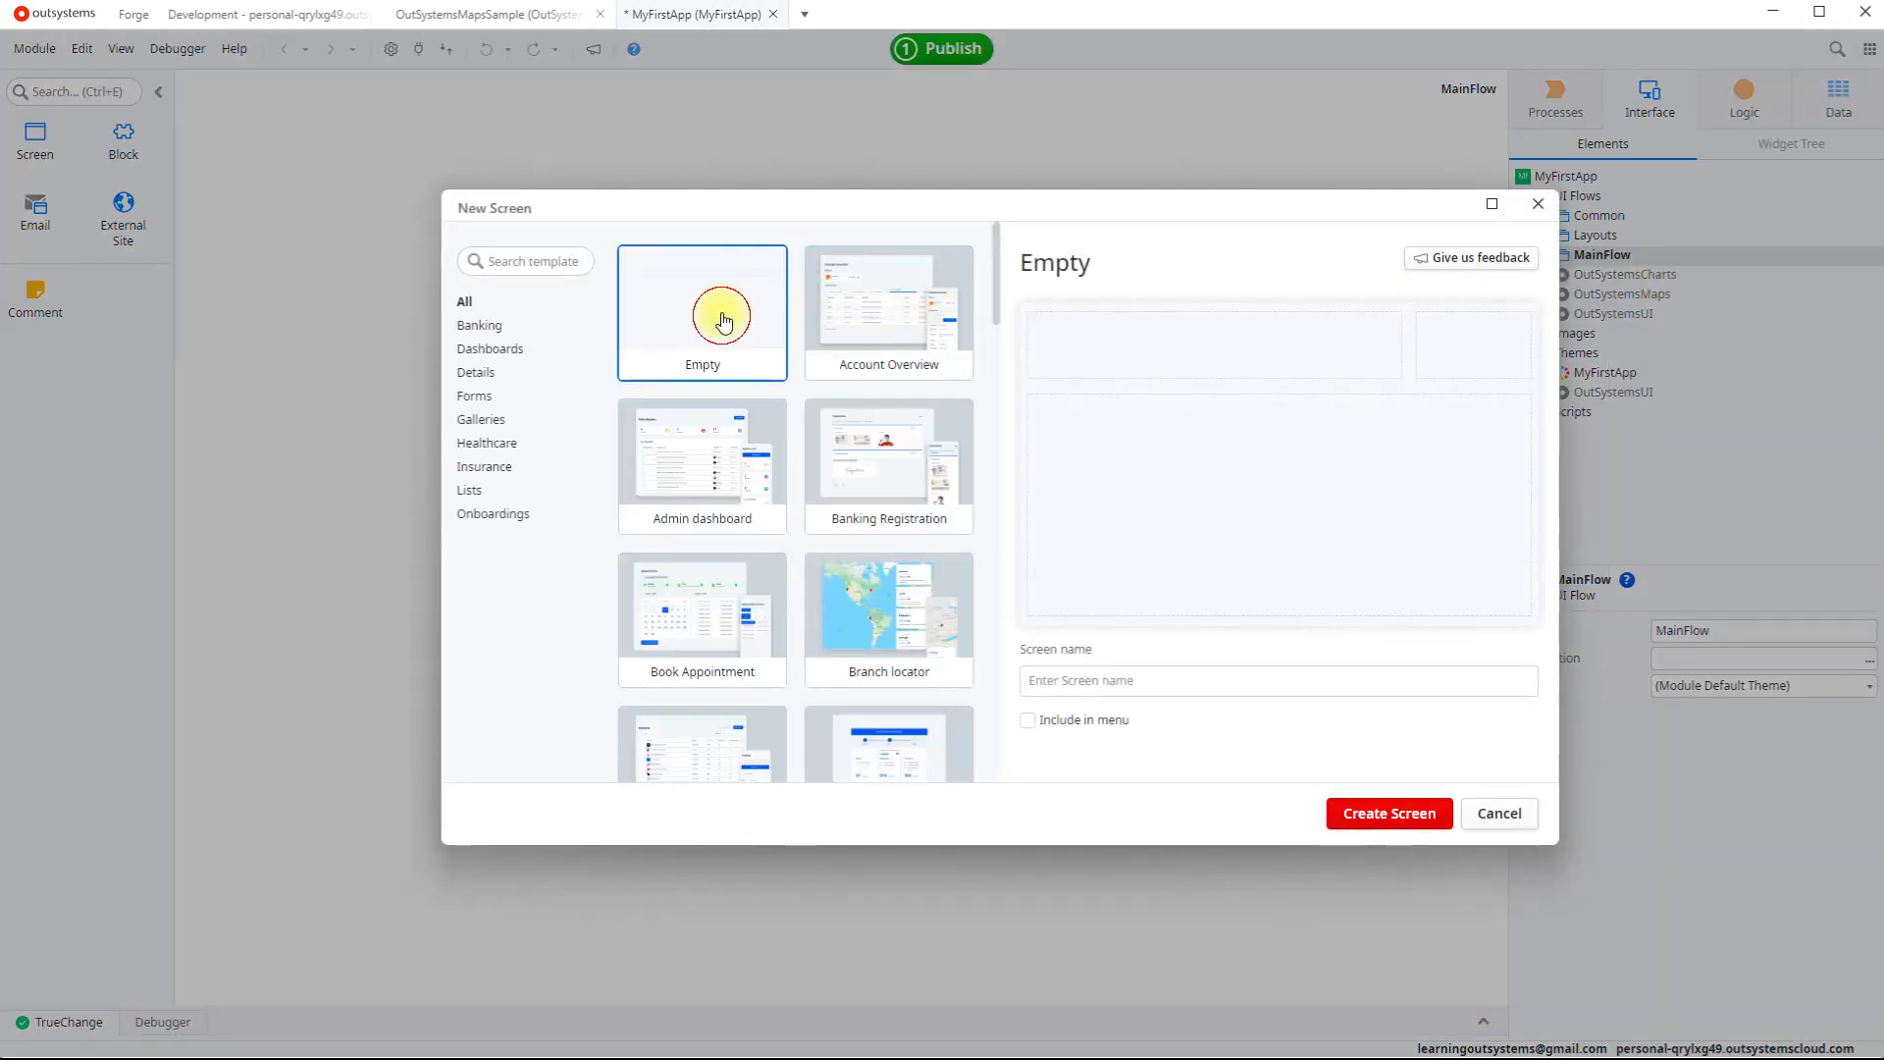
left_click(1112, 685)
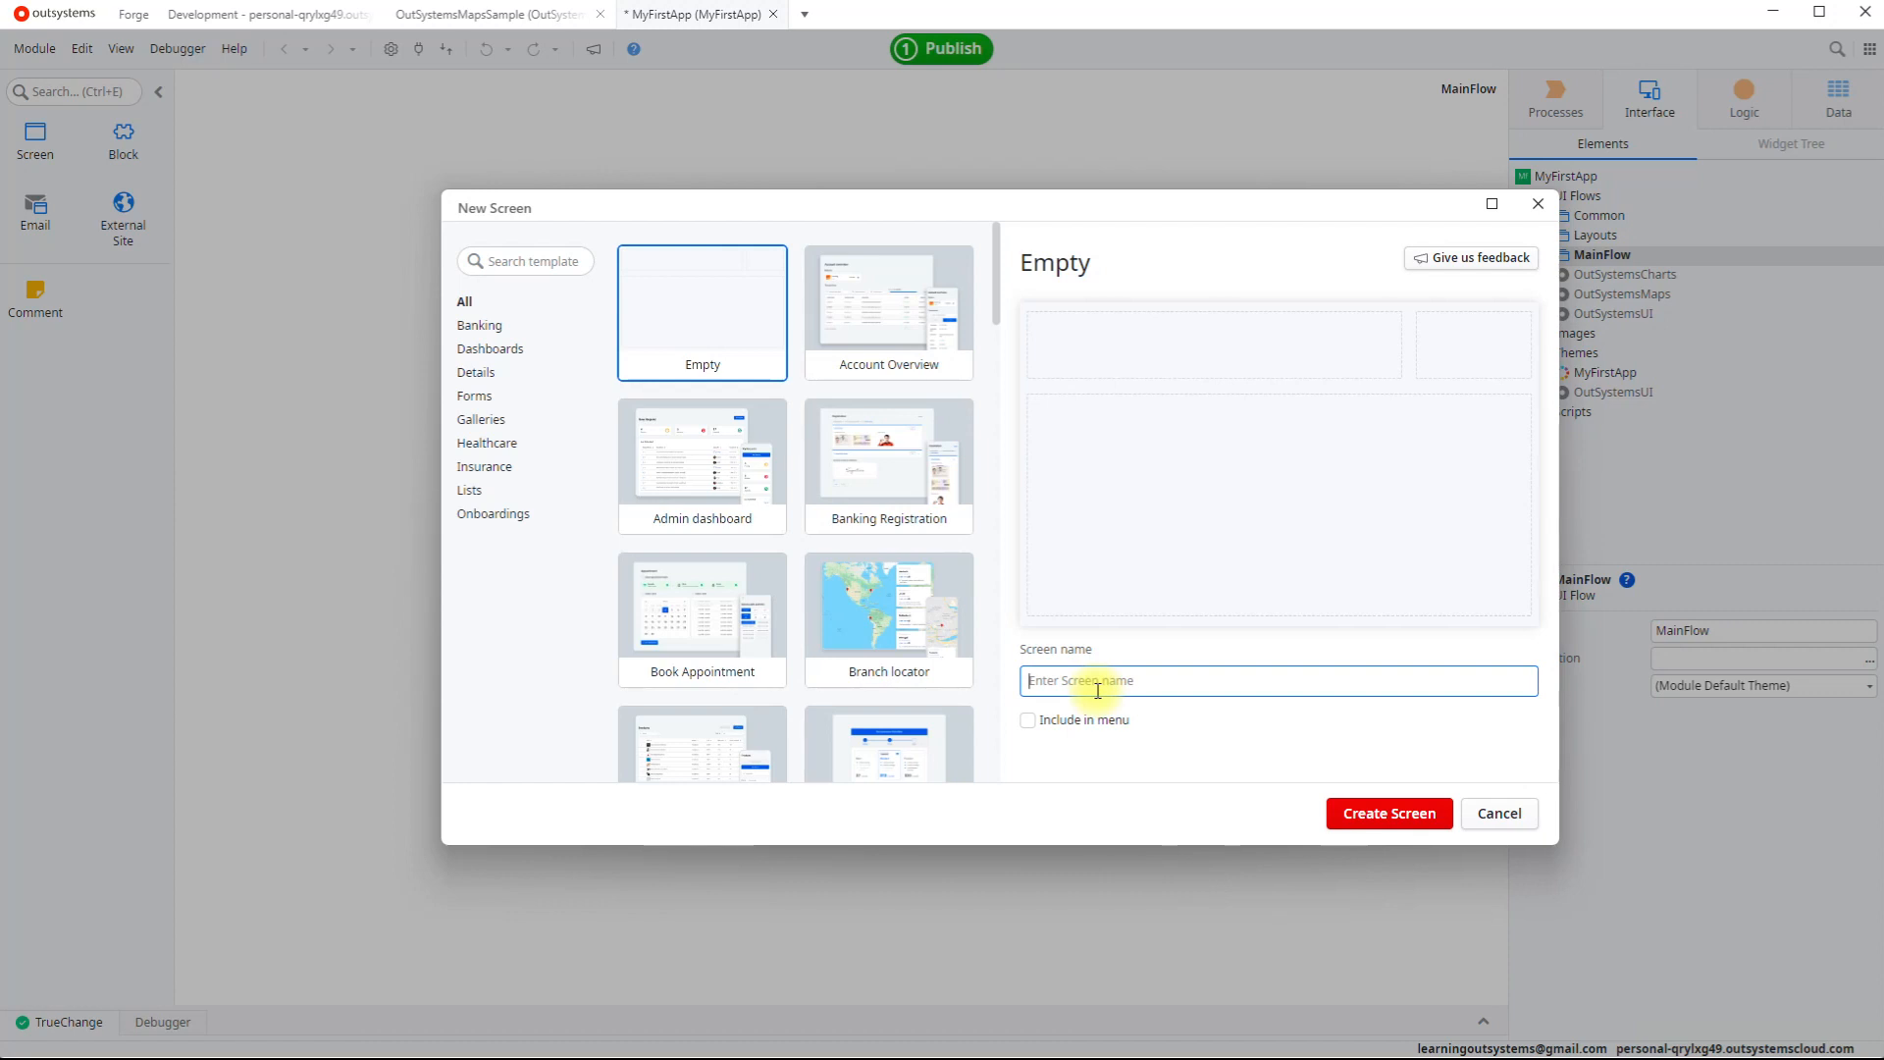
type("Home")
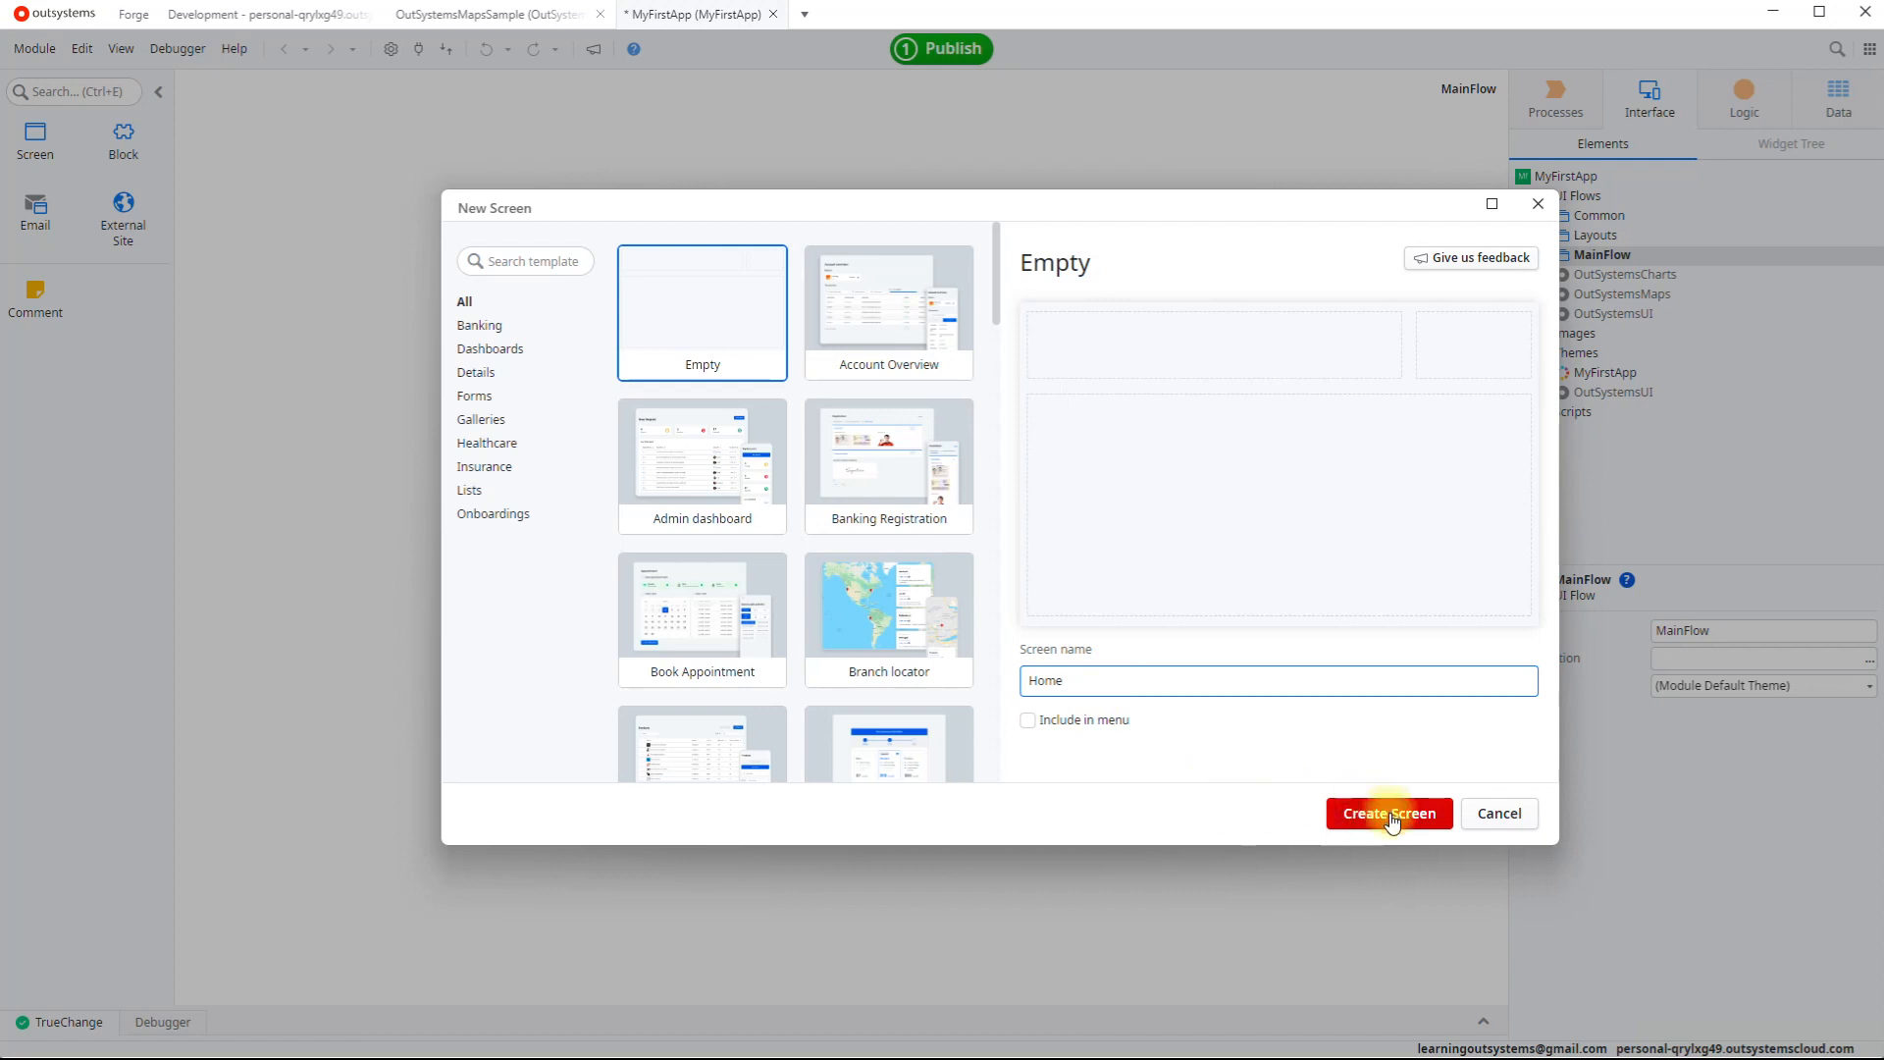
left_click(1044, 728)
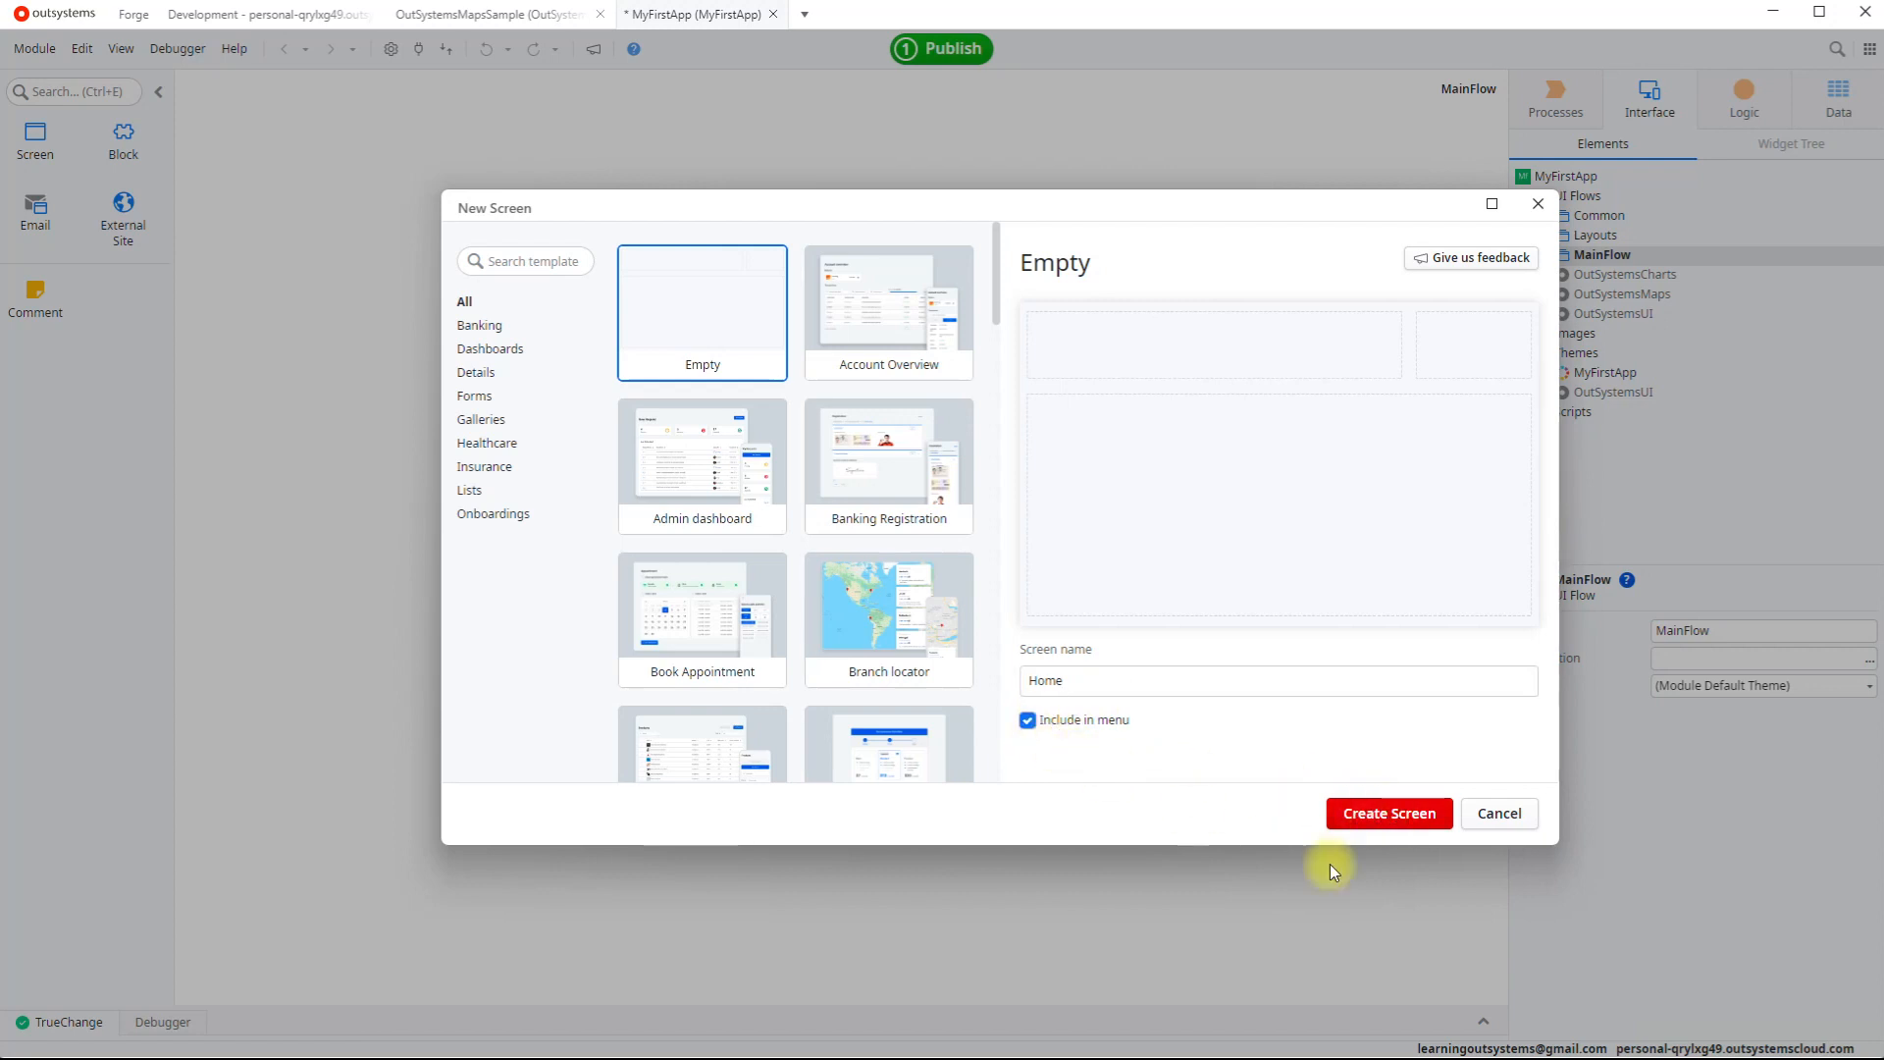
left_click(1371, 823)
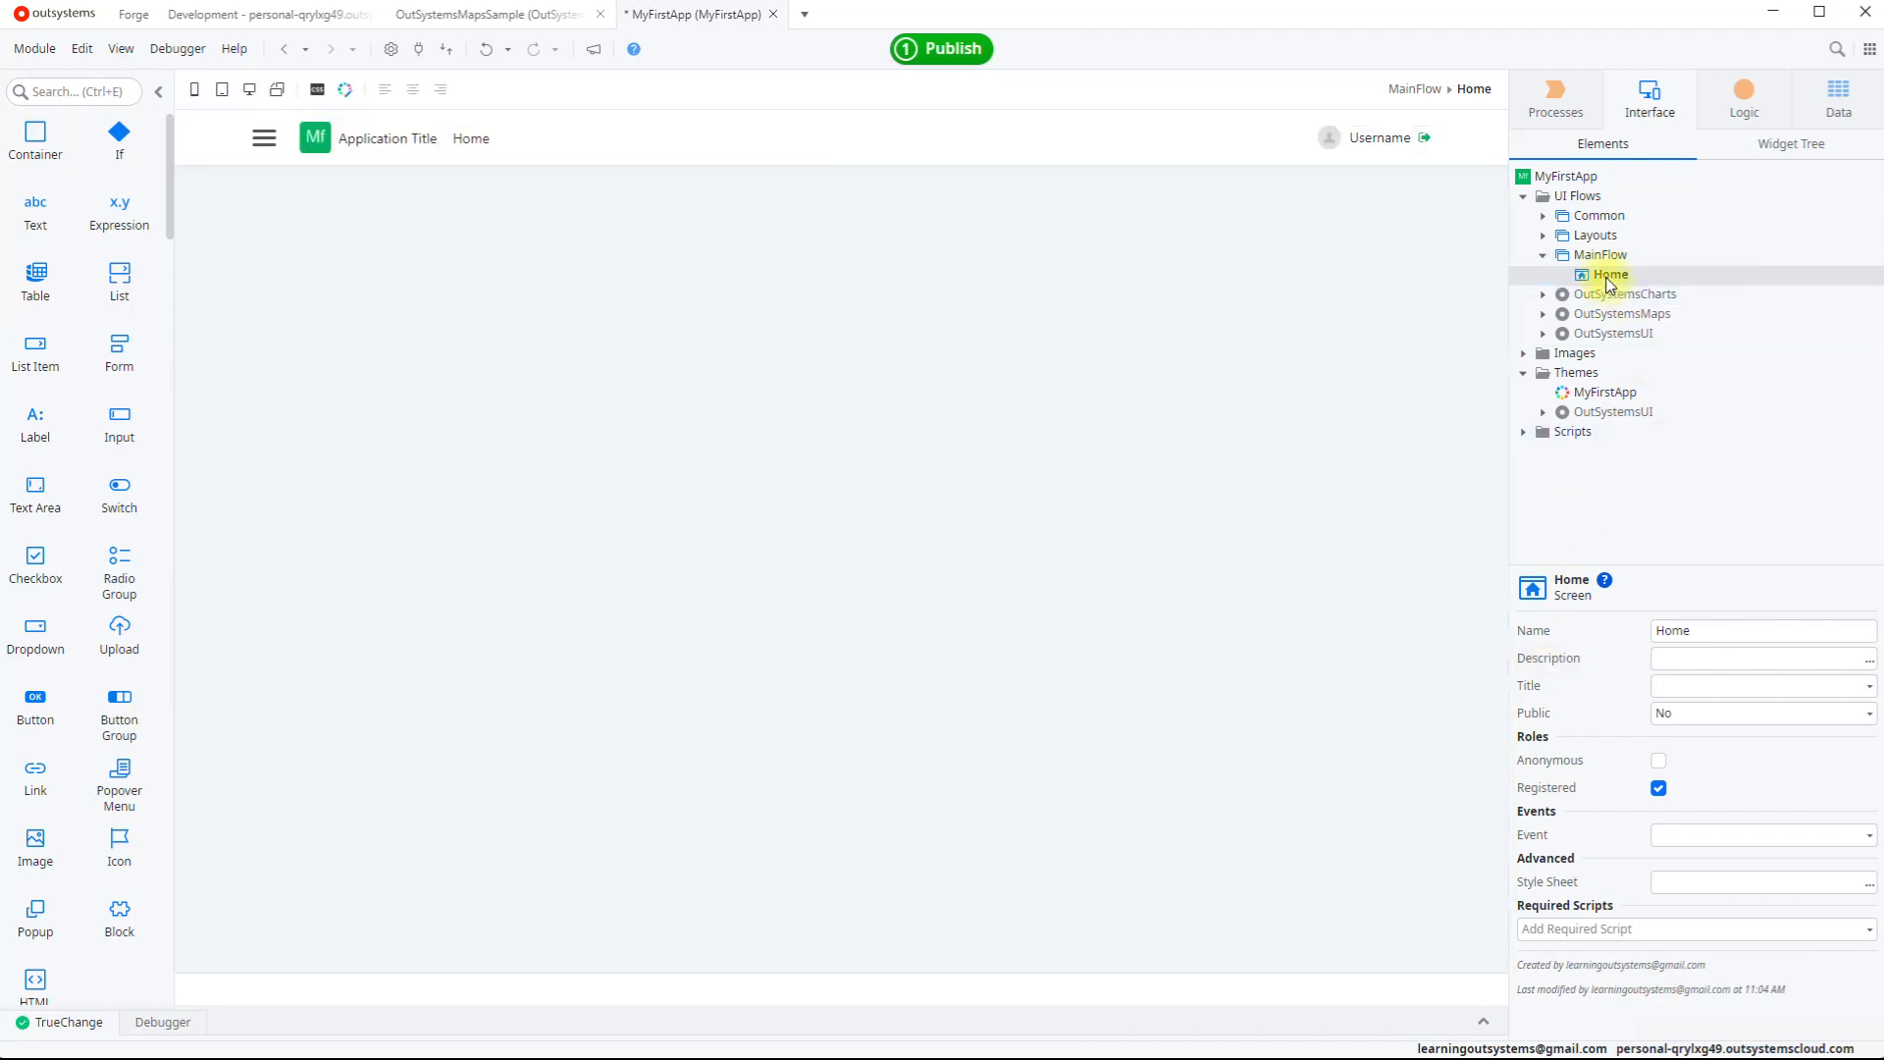
Step: Select the main content area of the Home screen and publish the MyFirstApp module
left_click(1608, 275)
left_click(1070, 417)
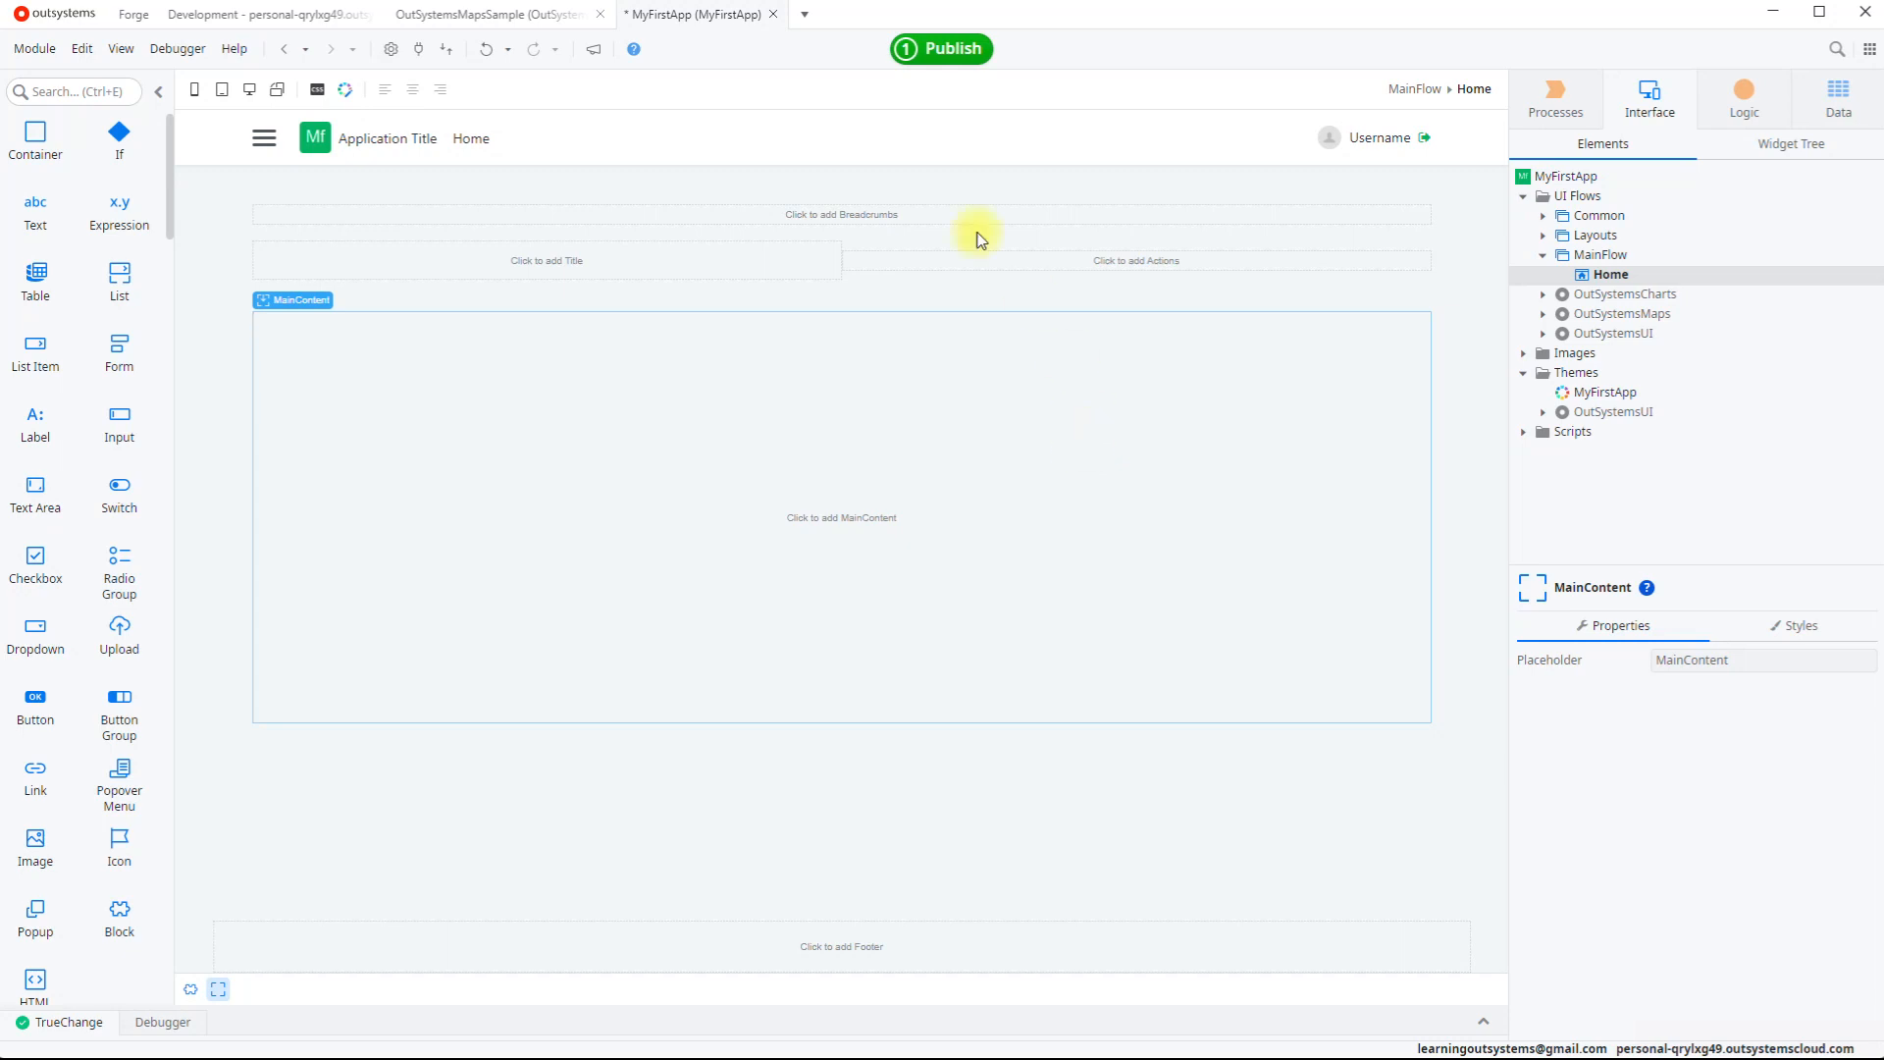
left_click(949, 52)
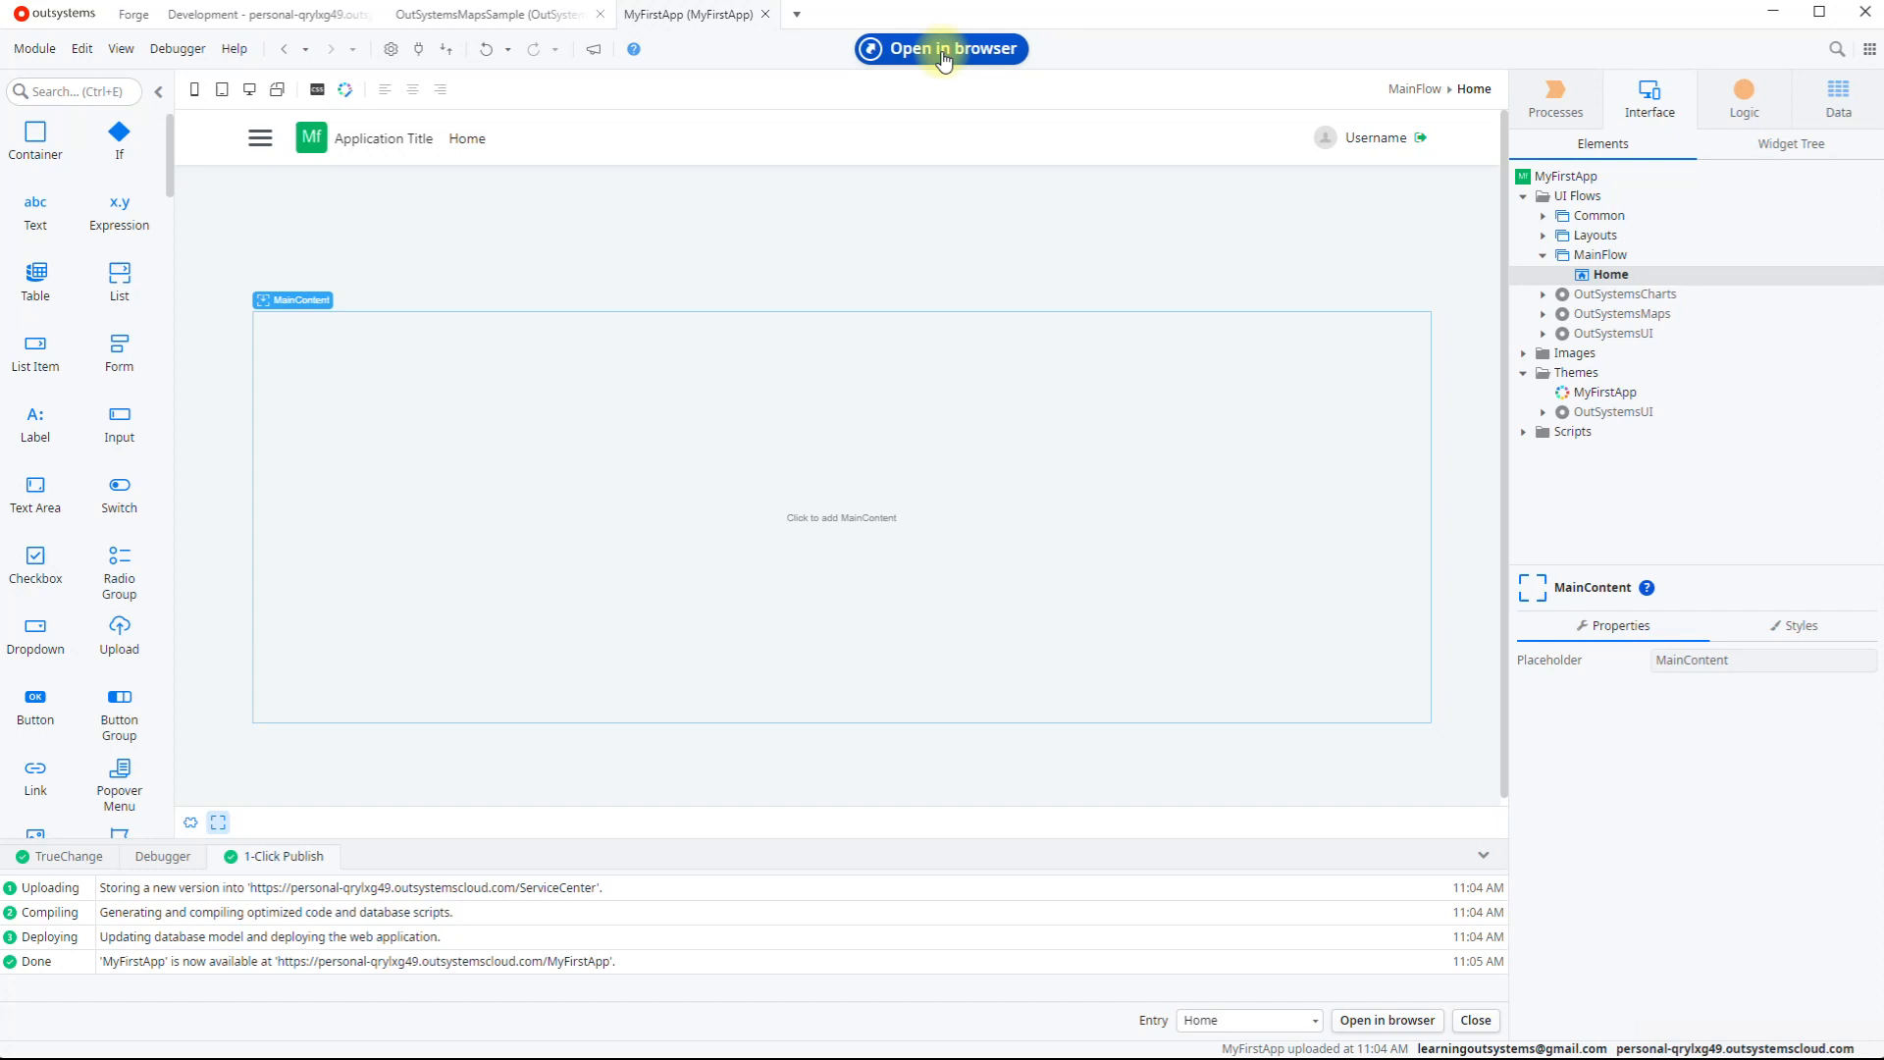
Step: Open the published MyFirstApp in the browser and look at its start page
left_click(937, 56)
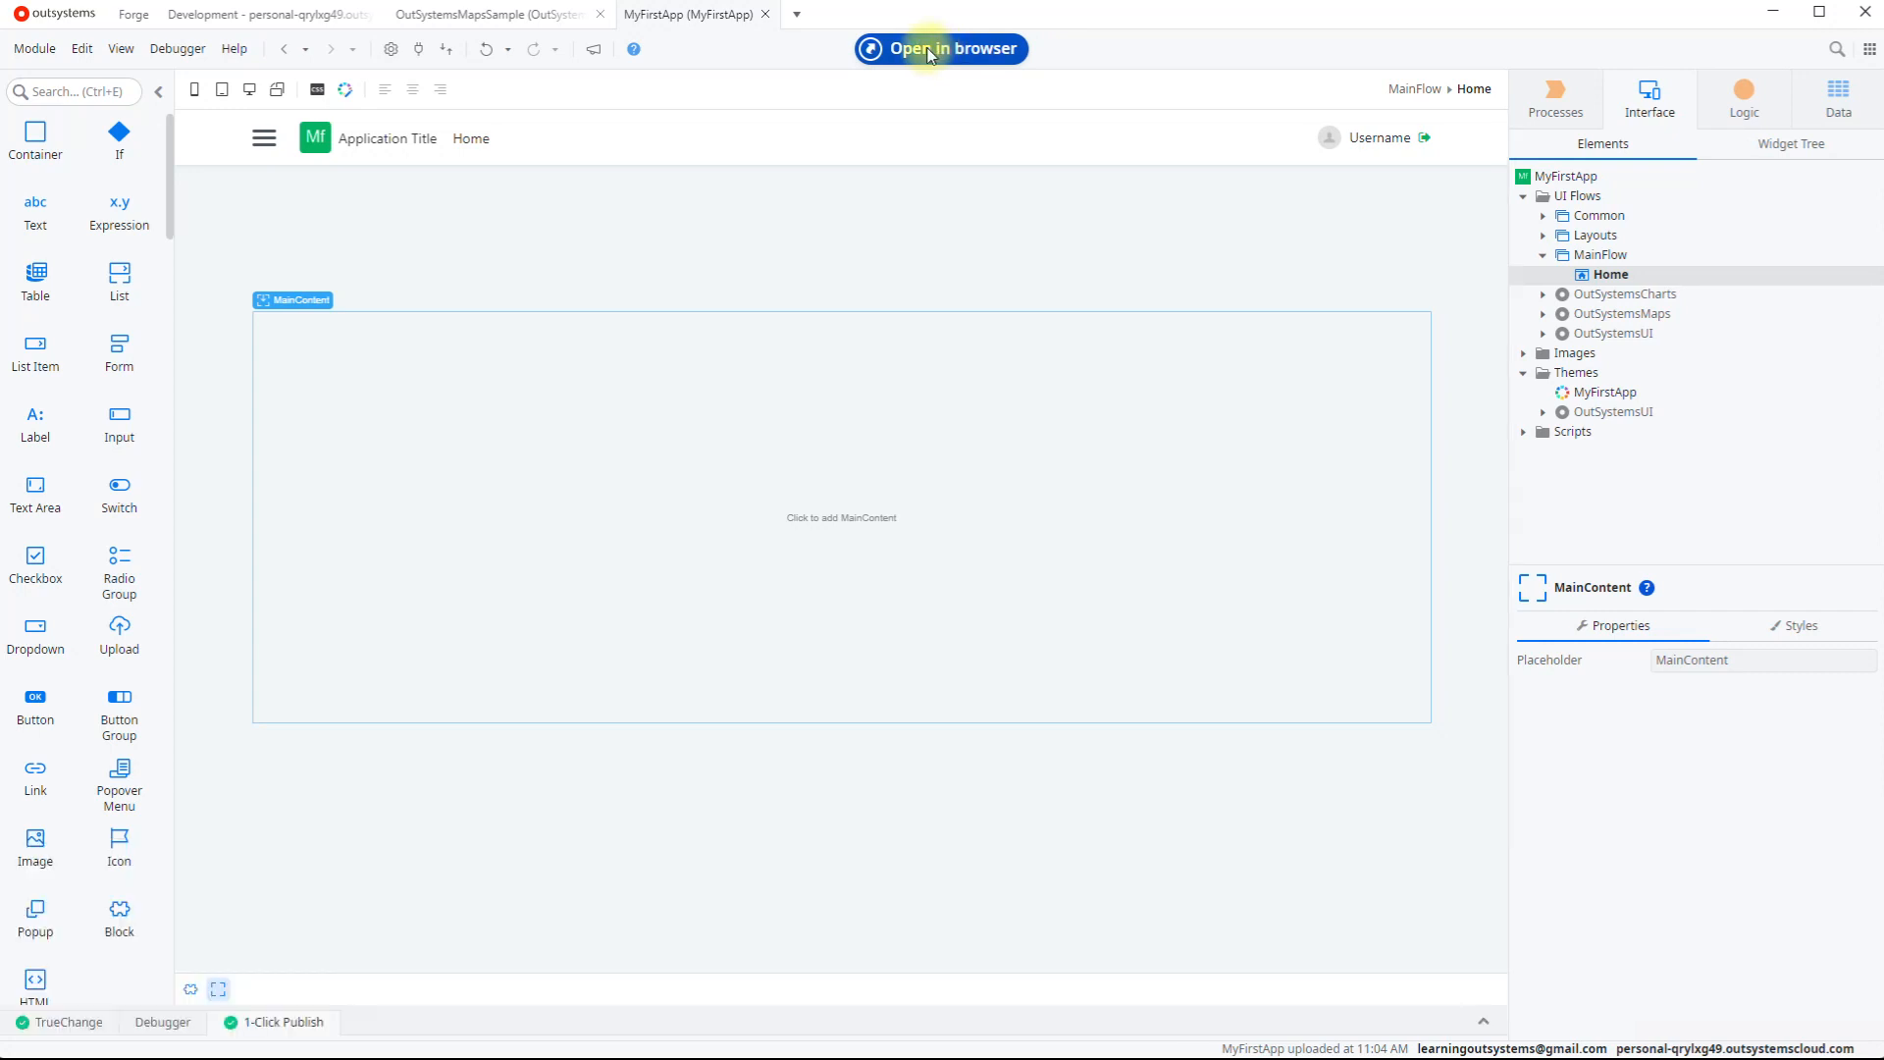
left_click_drag(887, 0, 1050, 89)
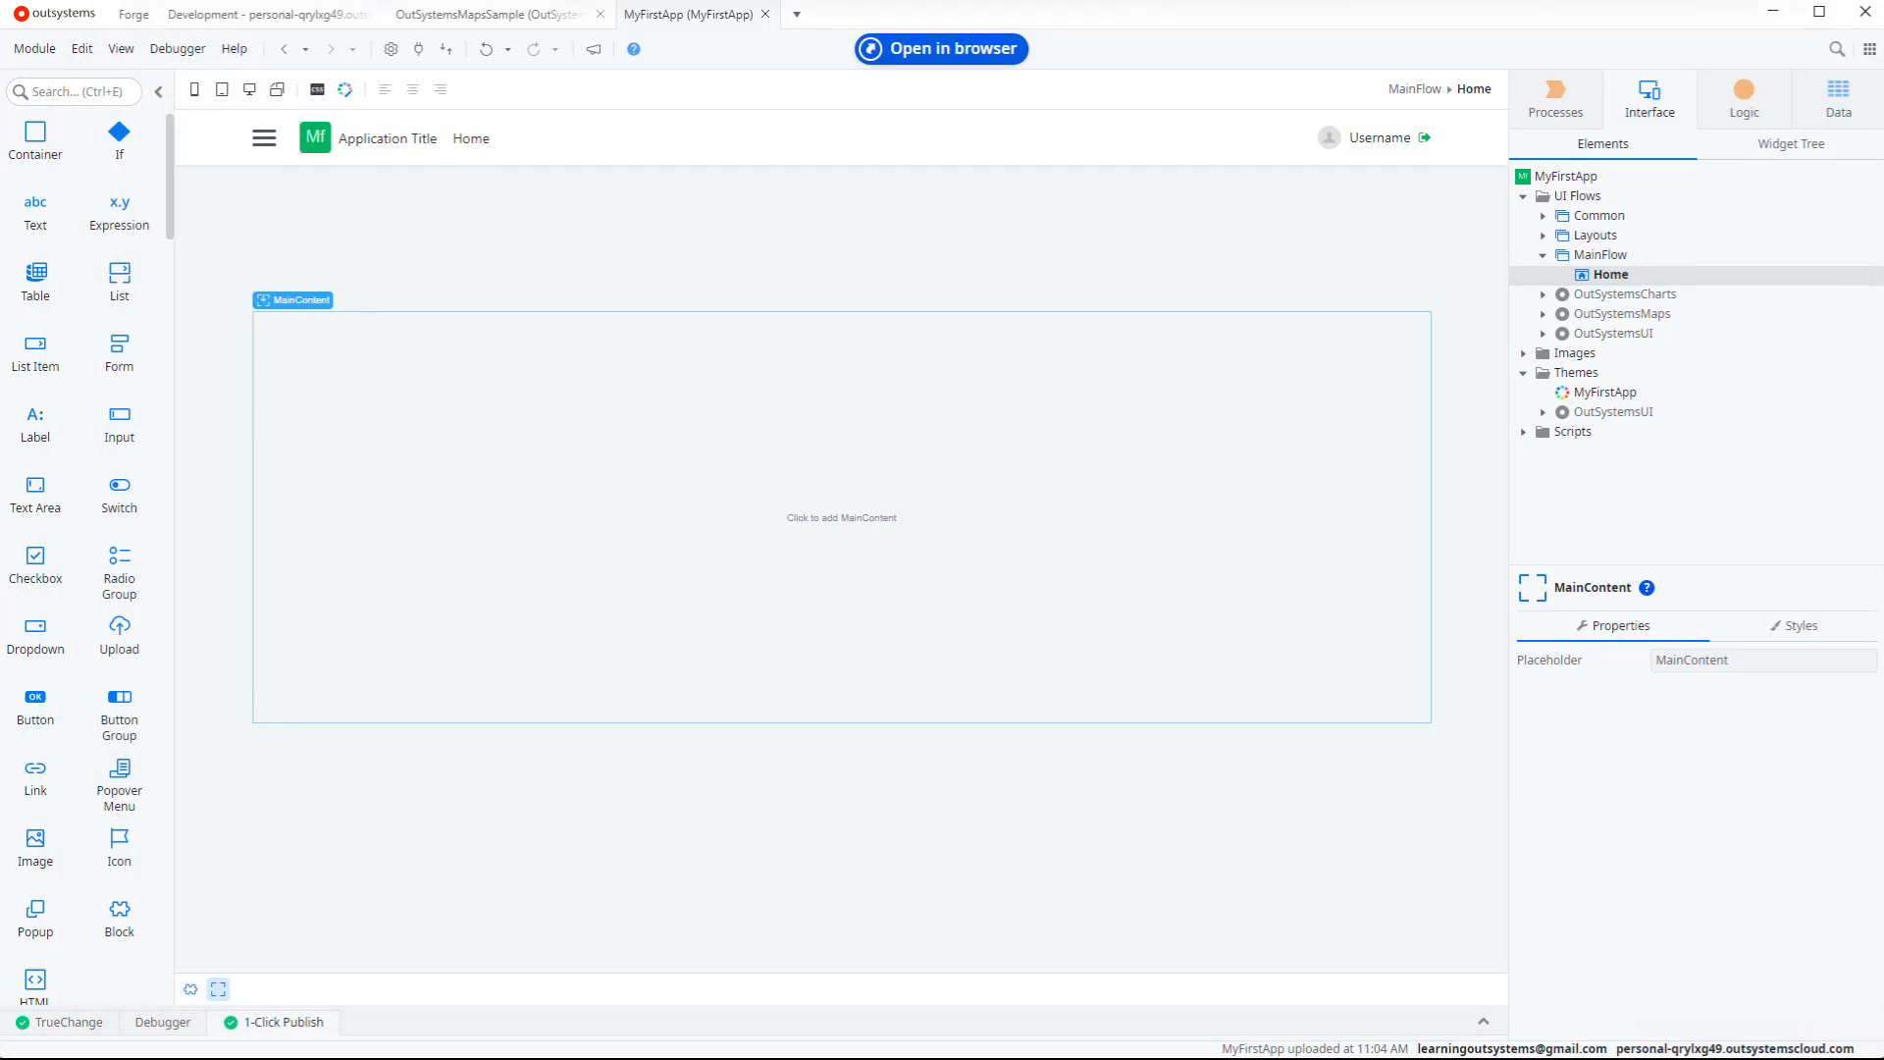
Step: Give the Home screen the Anonymous role in addition to Registered and publish the module again
left_click(1614, 278)
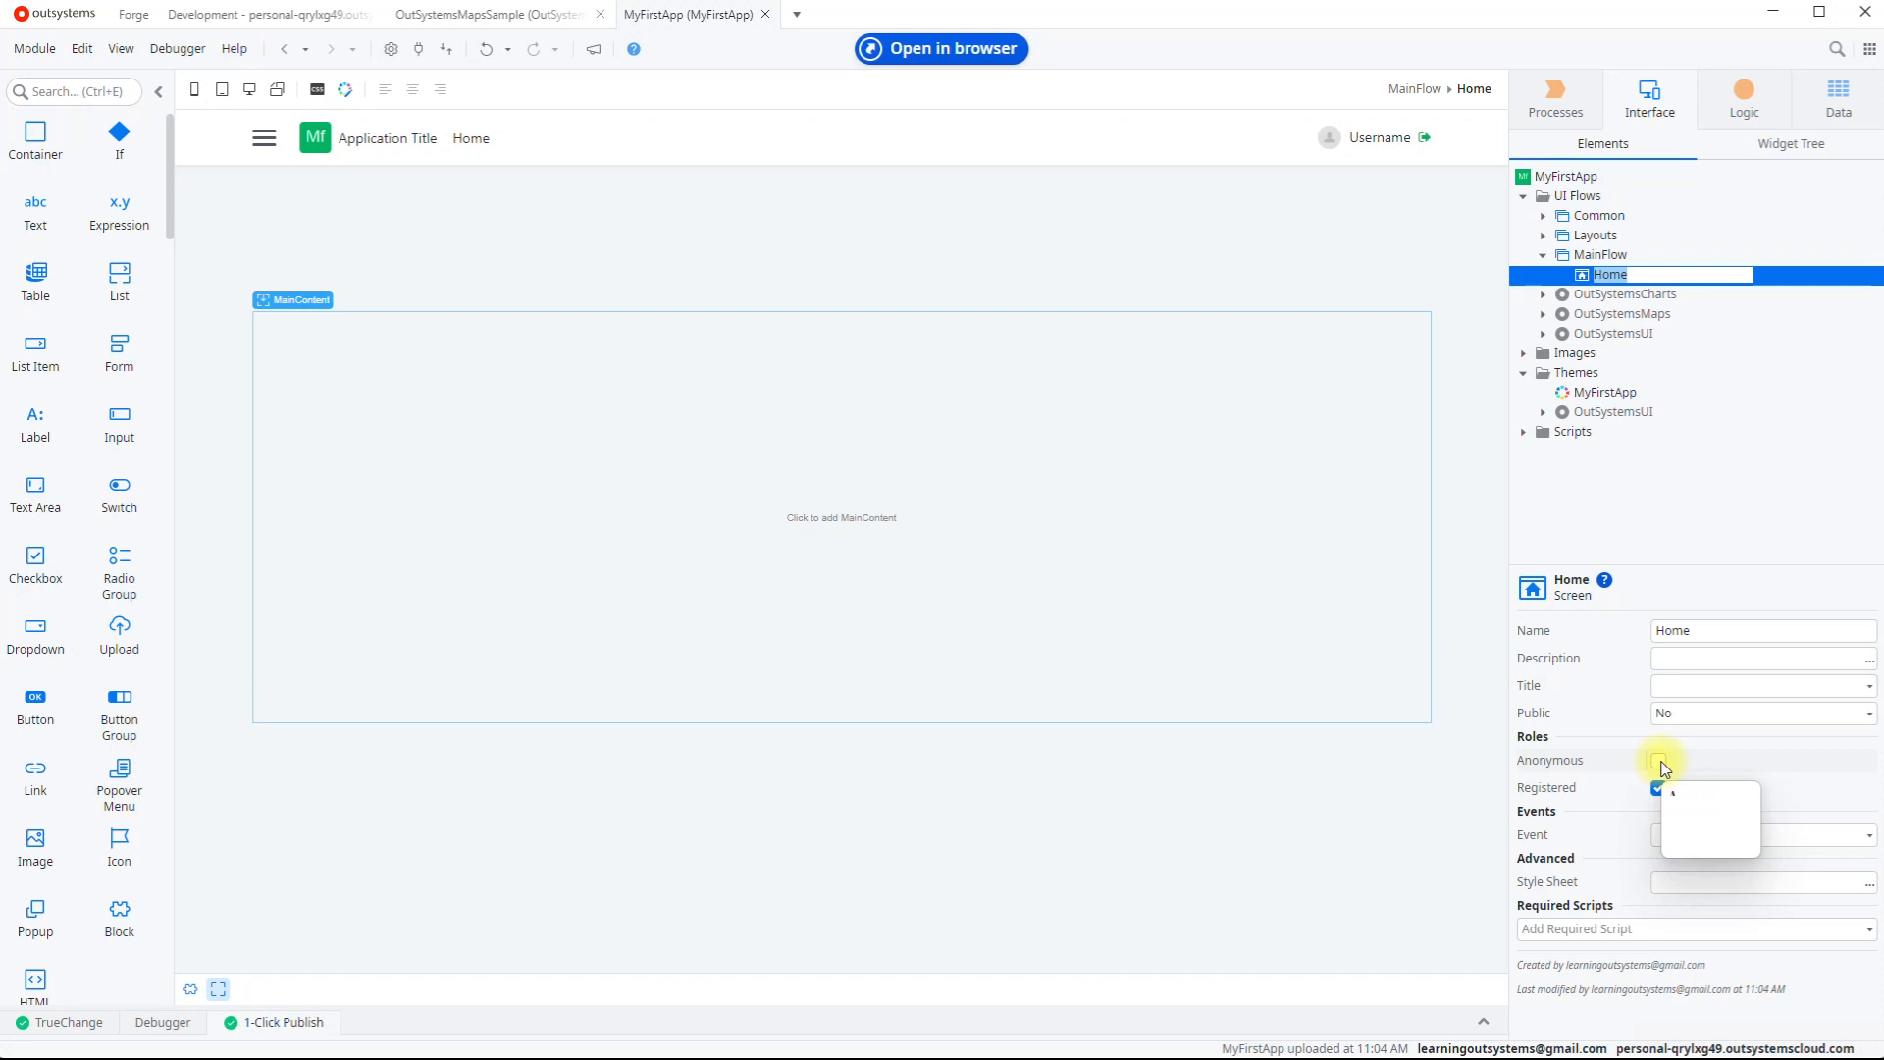
left_click(1659, 762)
left_click(1659, 788)
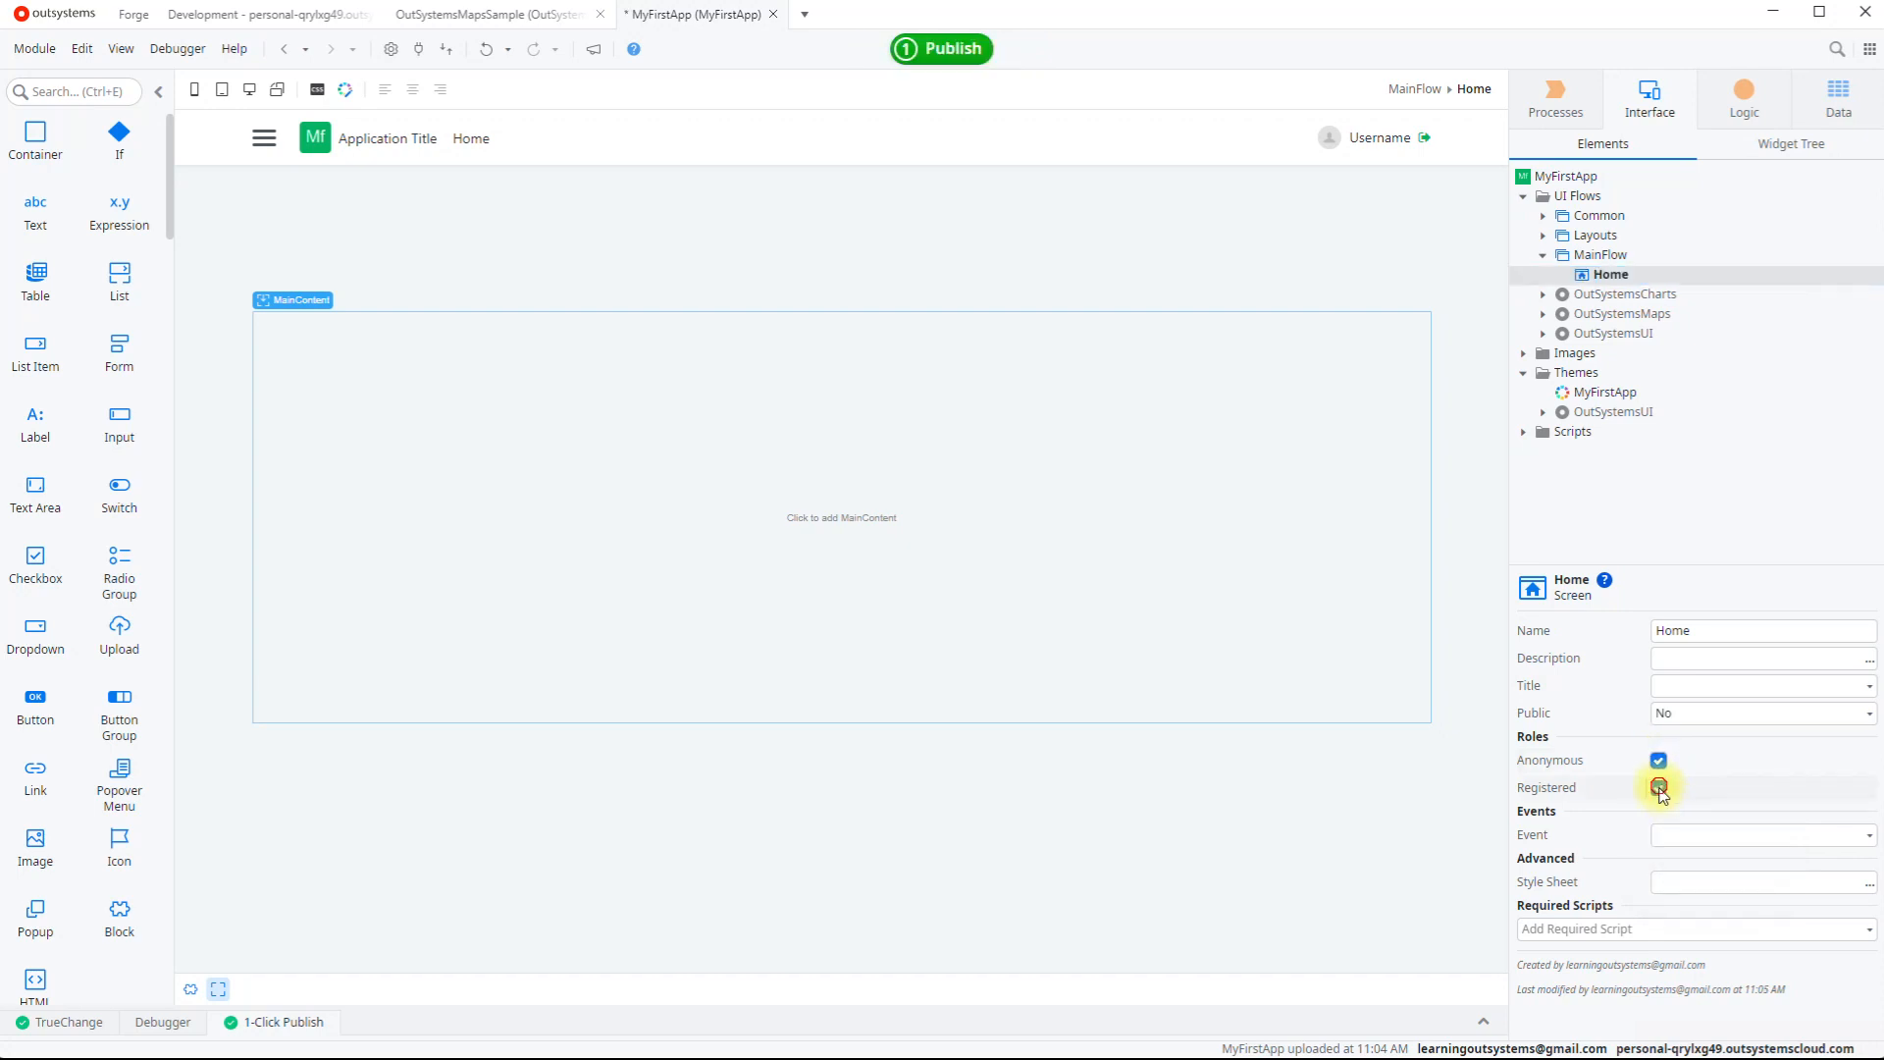
left_click(1659, 762)
left_click(1661, 764)
left_click(940, 54)
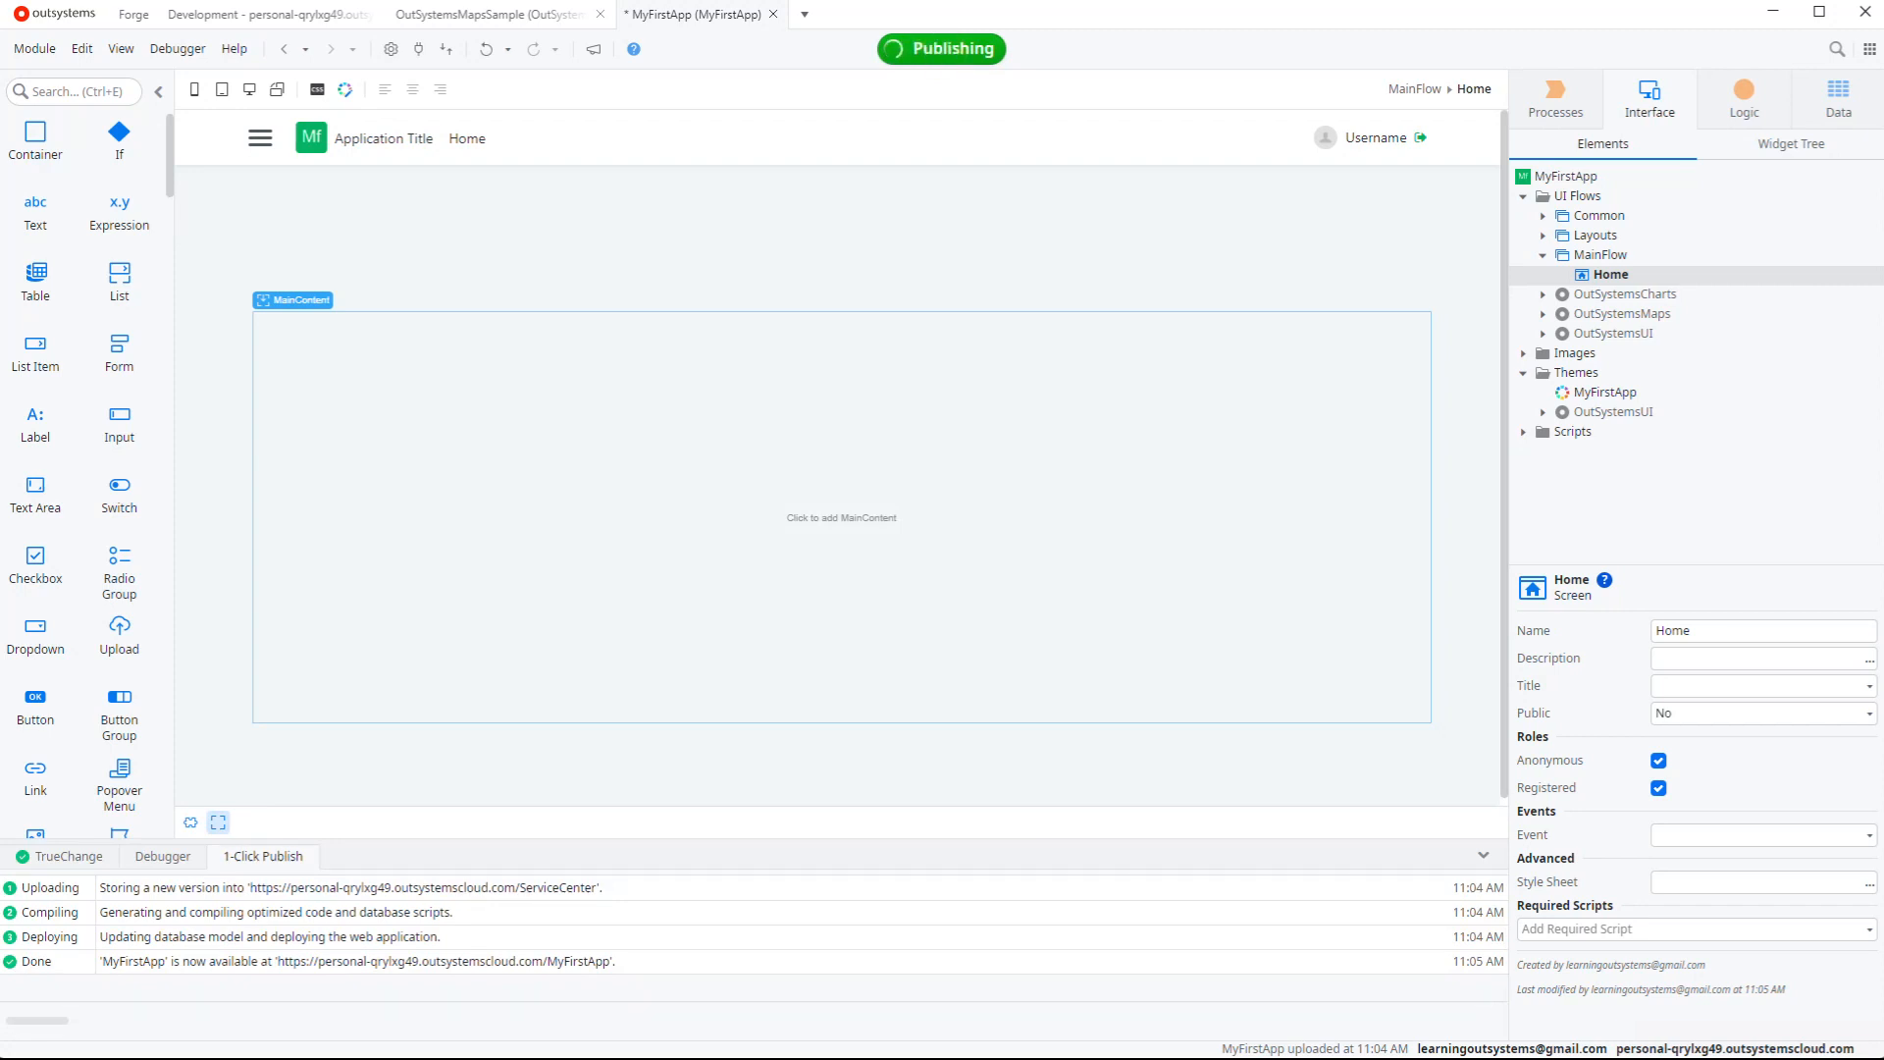
Step: Put away the browser window with the login page and open the republished app to view its Home screen
left_click_drag(1178, 0, 1143, 73)
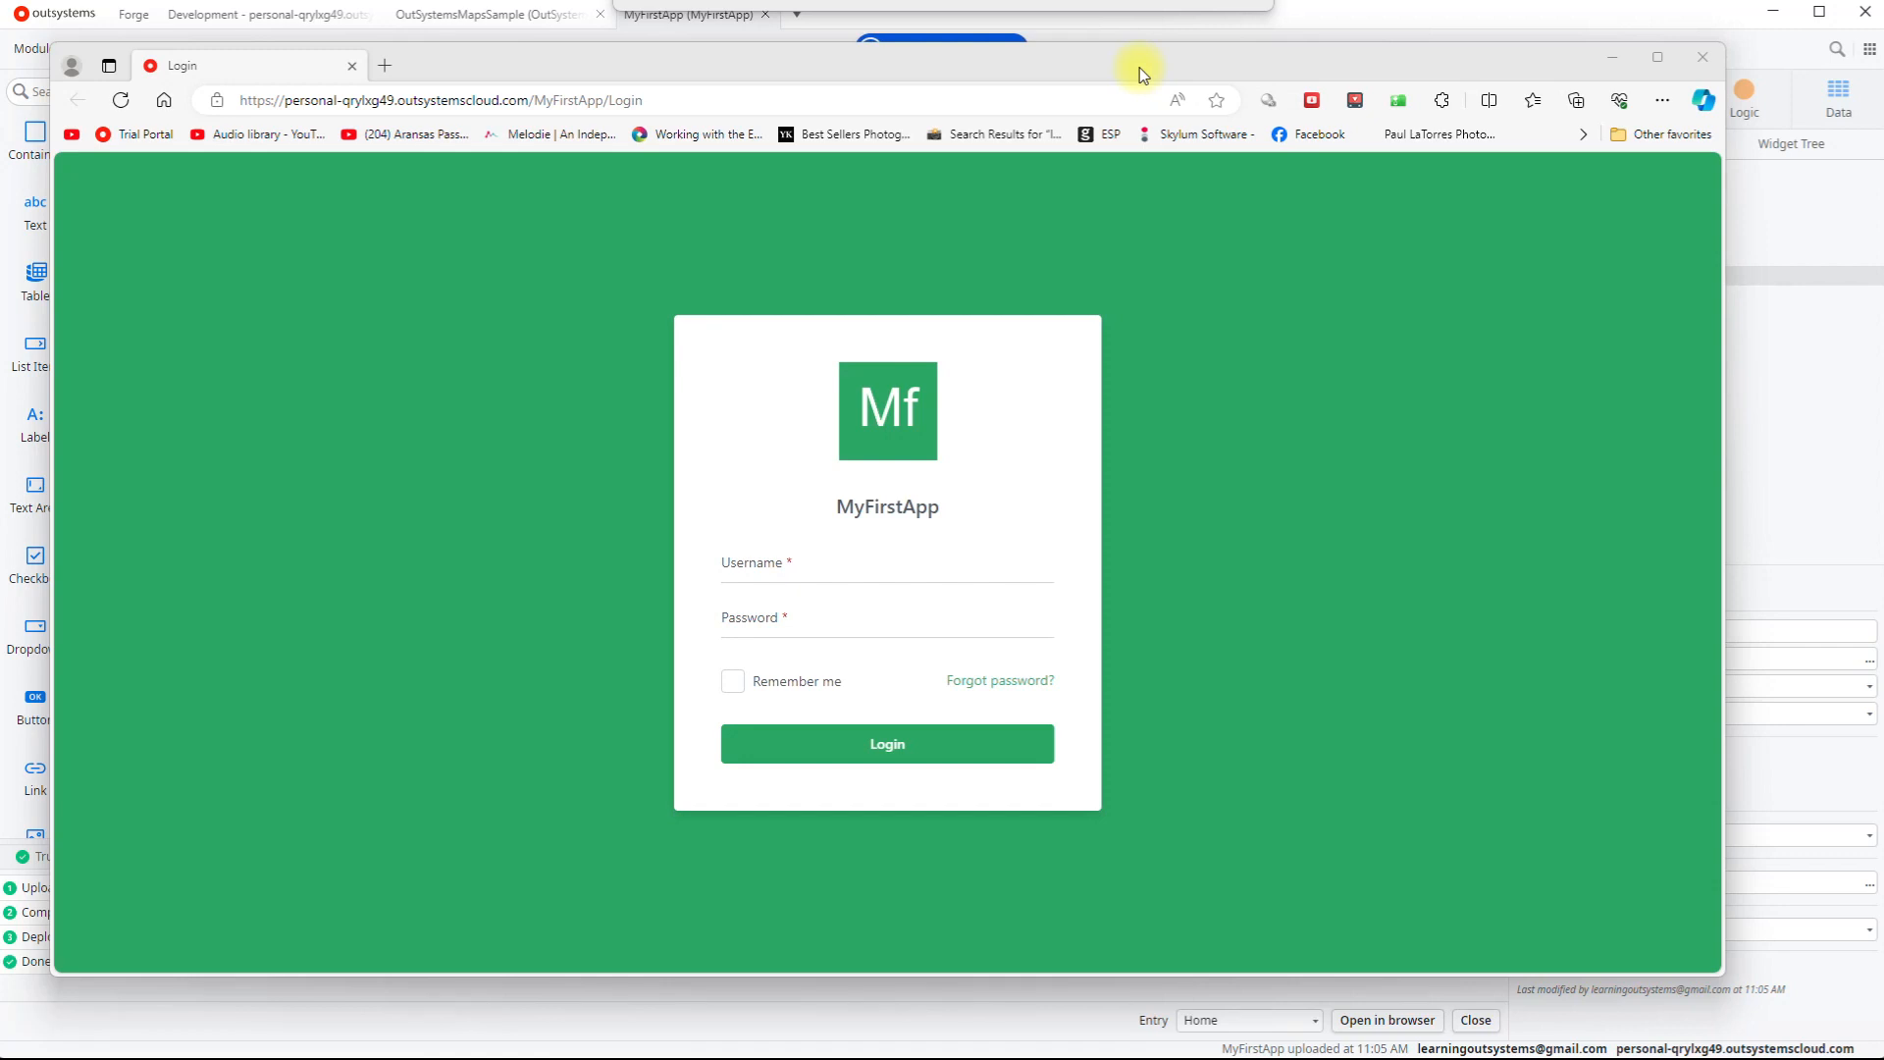
left_click_drag(1141, 74, 1226, 0)
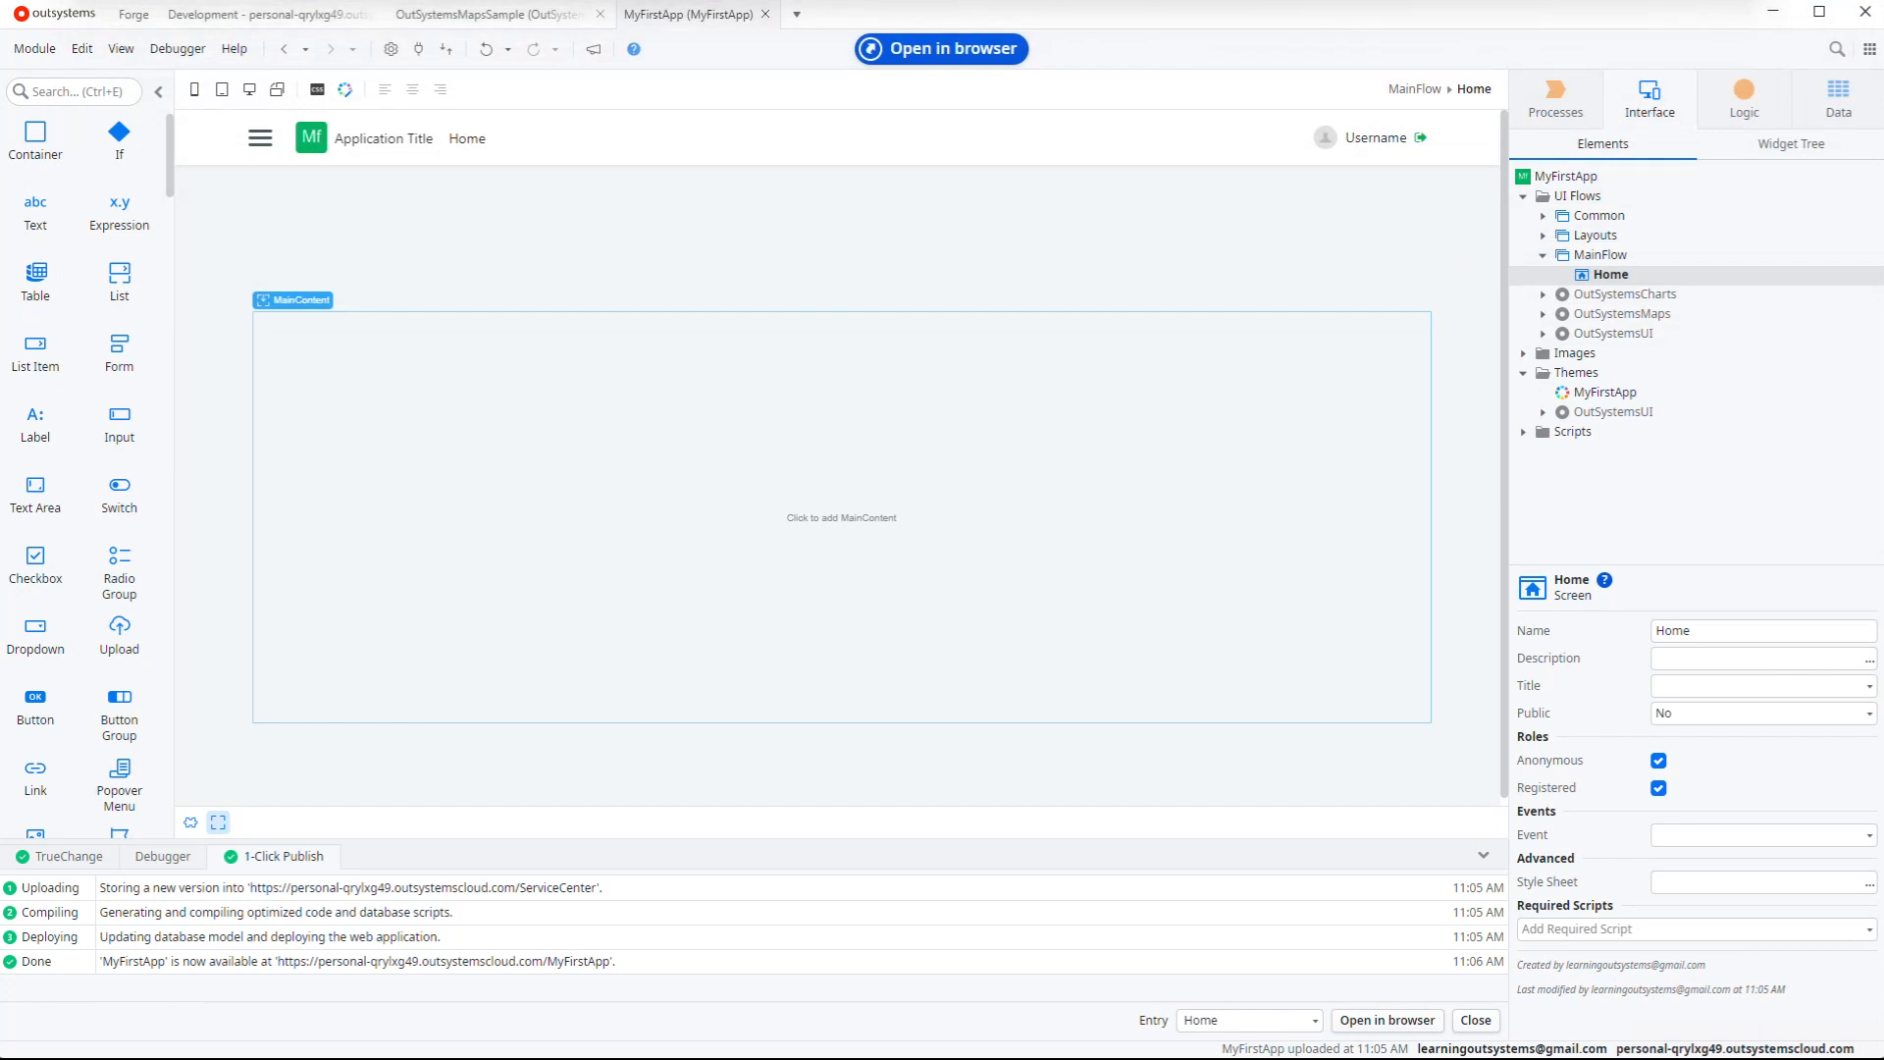
left_click(942, 53)
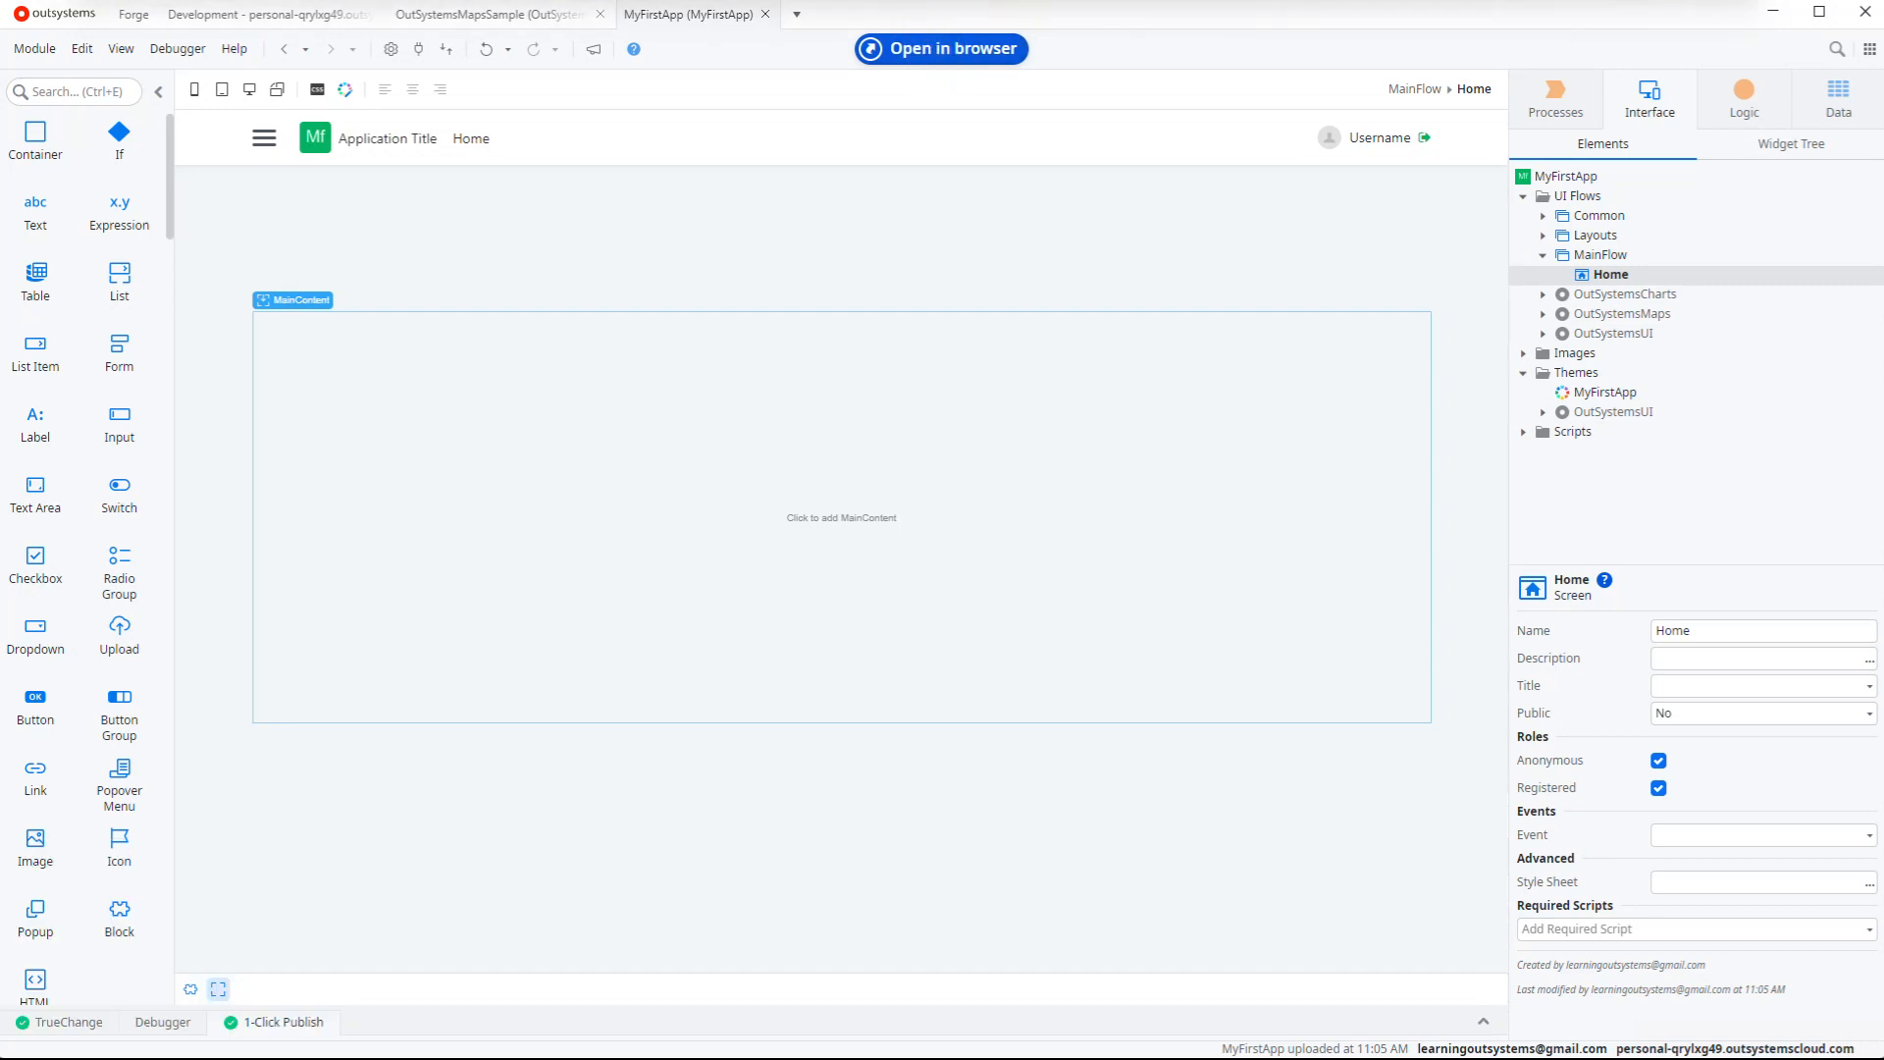
left_click_drag(740, 38, 591, 84)
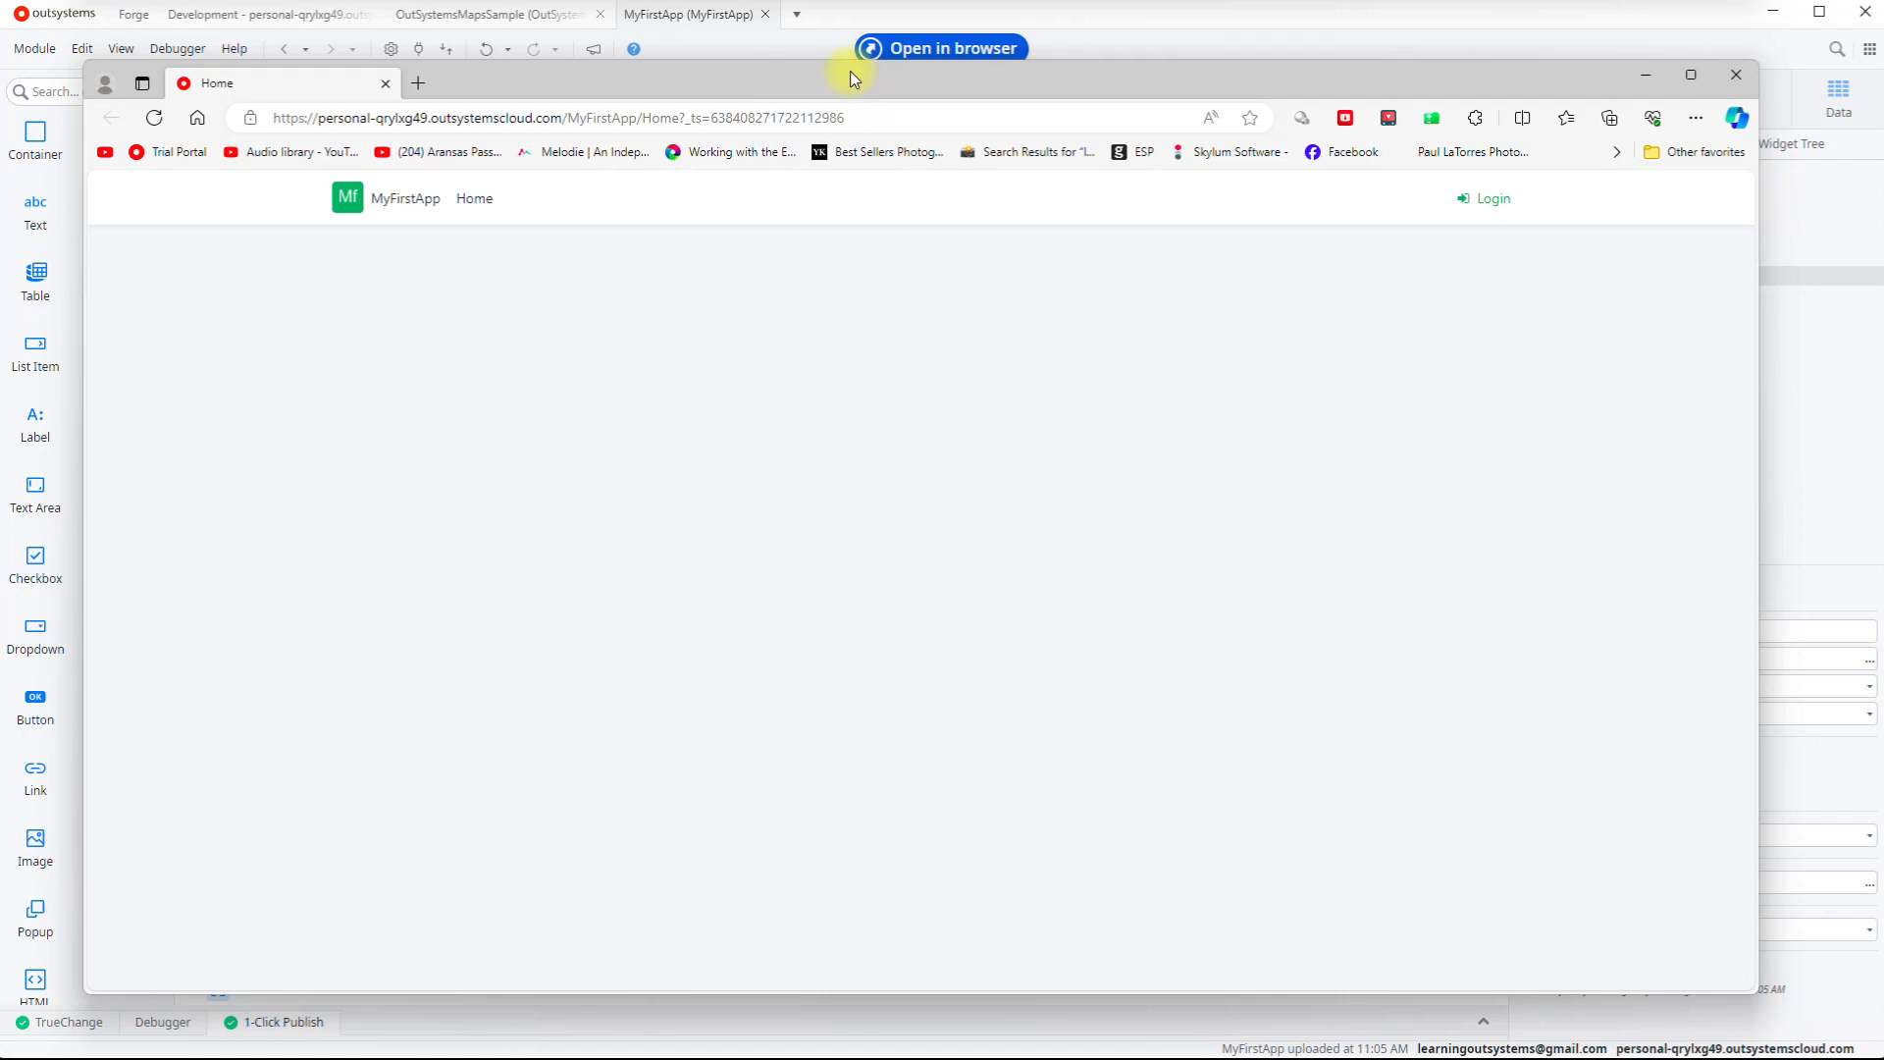
left_click_drag(854, 86, 874, 0)
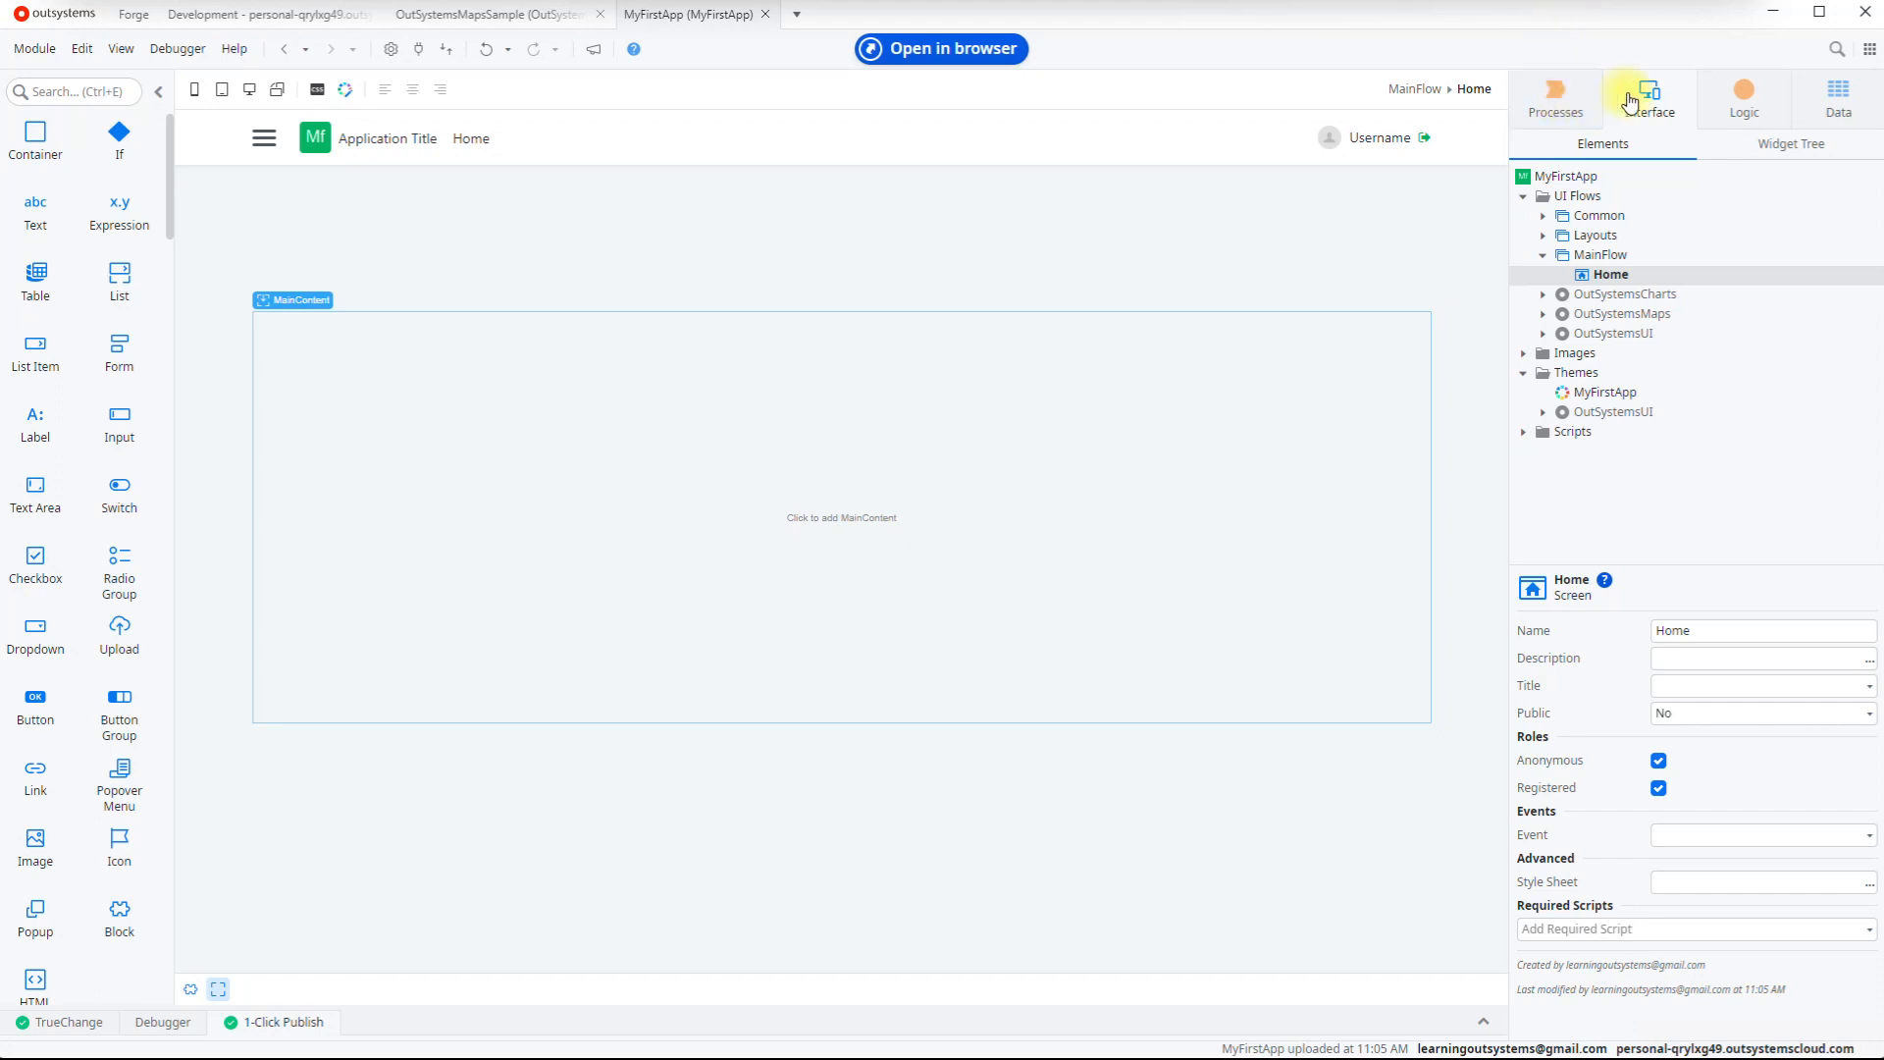
Step: Examine the module's data, interface and processes, the Home screen's widget tree, and the client and server actions in its logic
left_click(1837, 102)
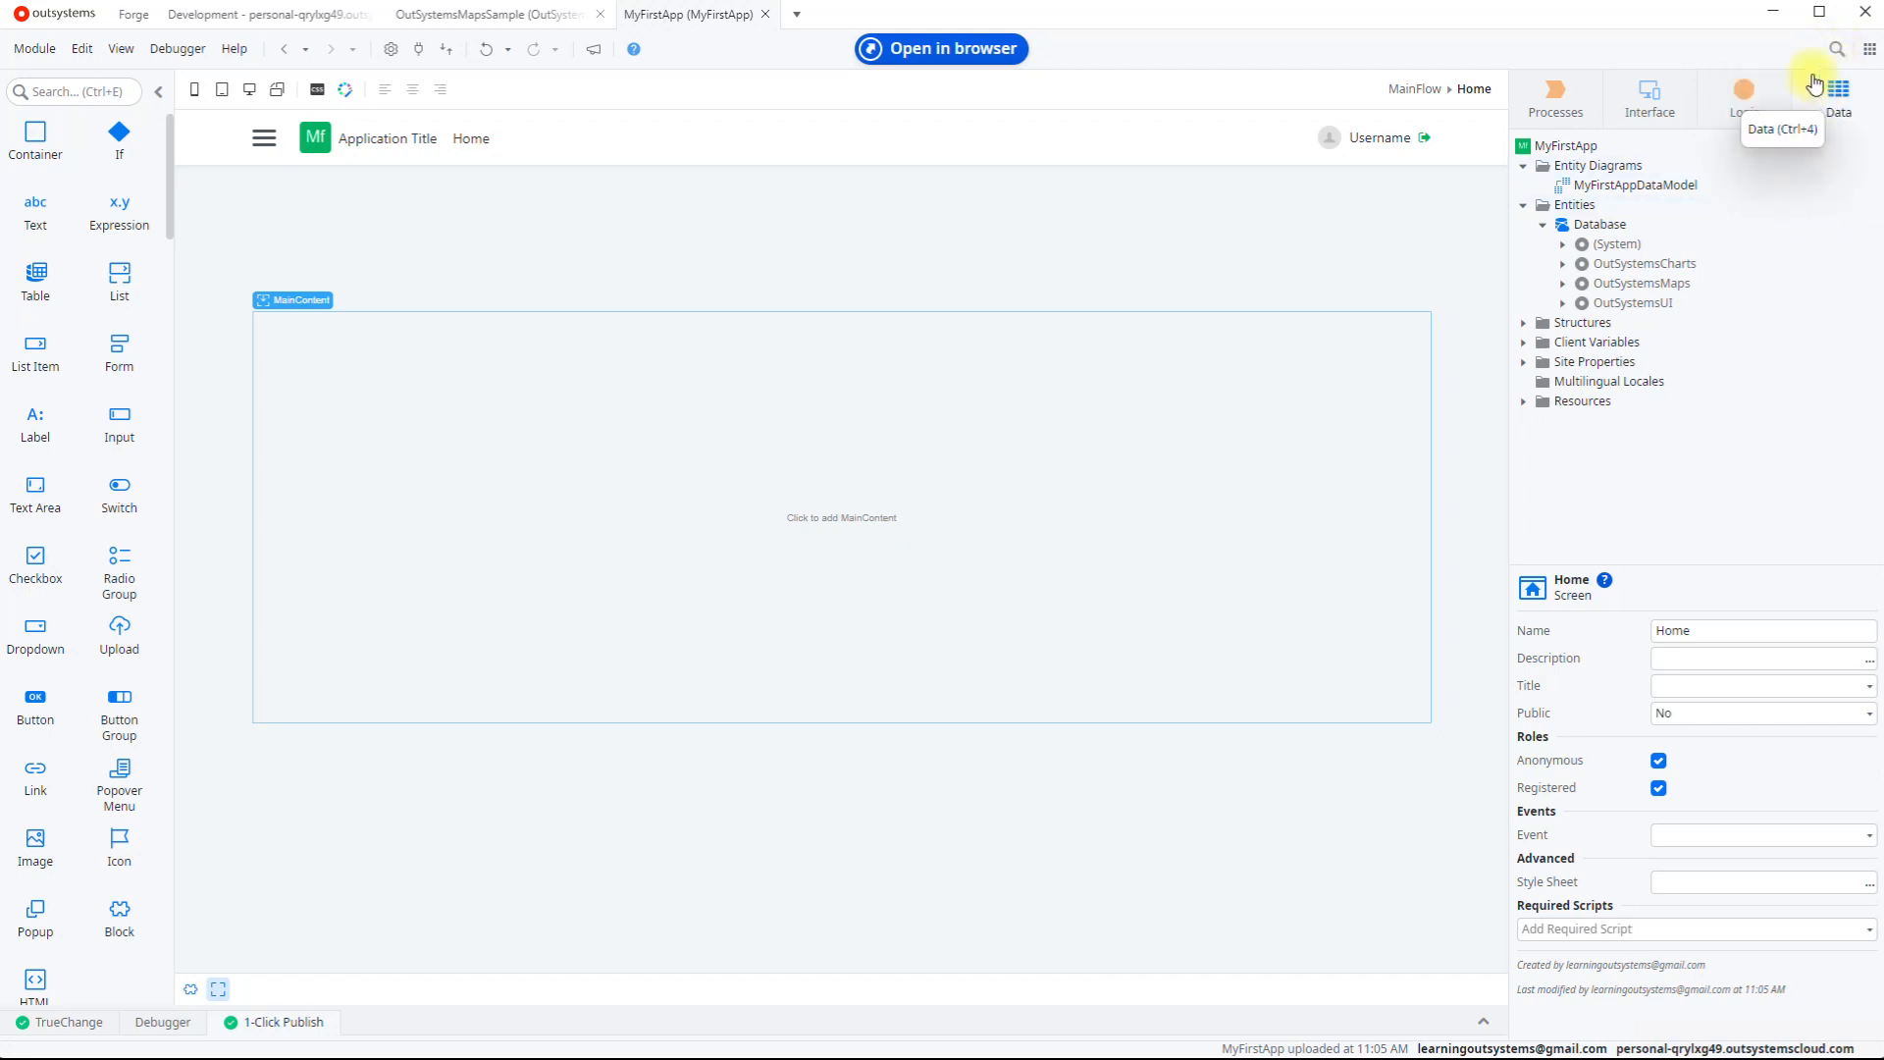
left_click(1645, 93)
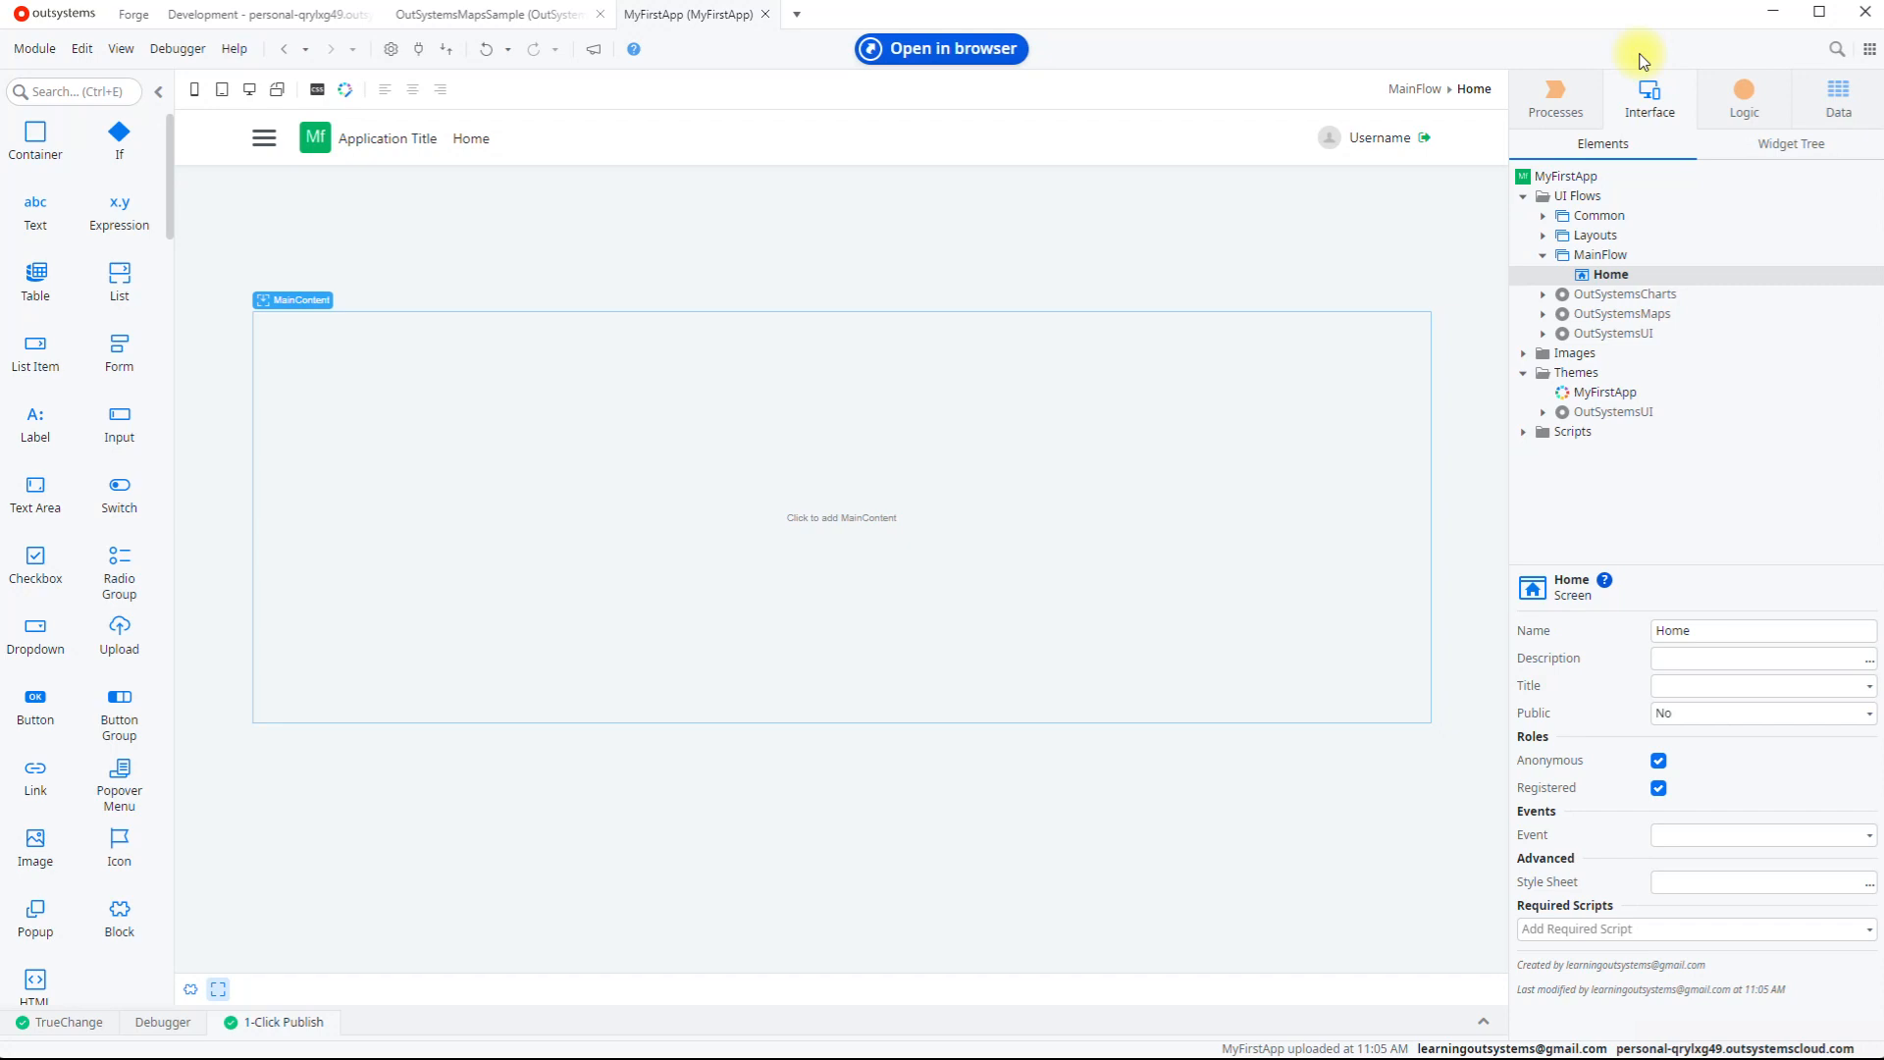
left_click(1833, 95)
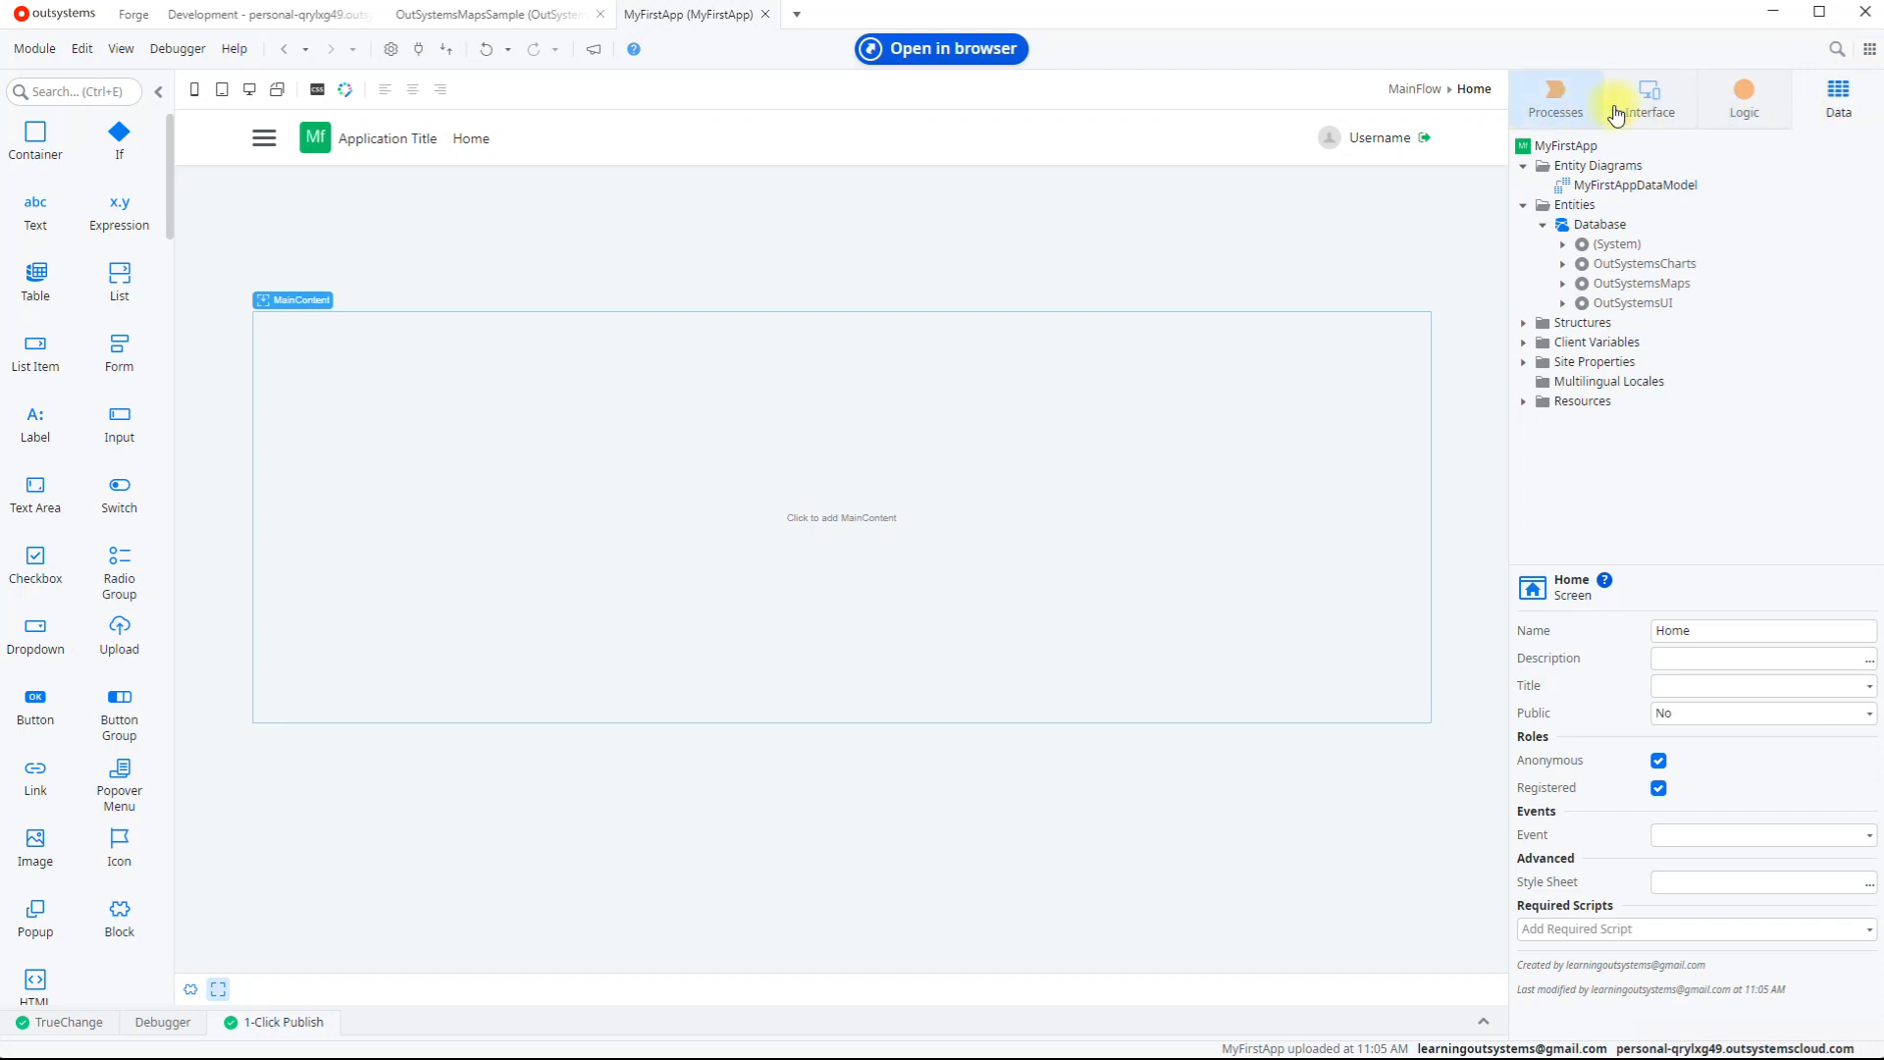
left_click(1562, 100)
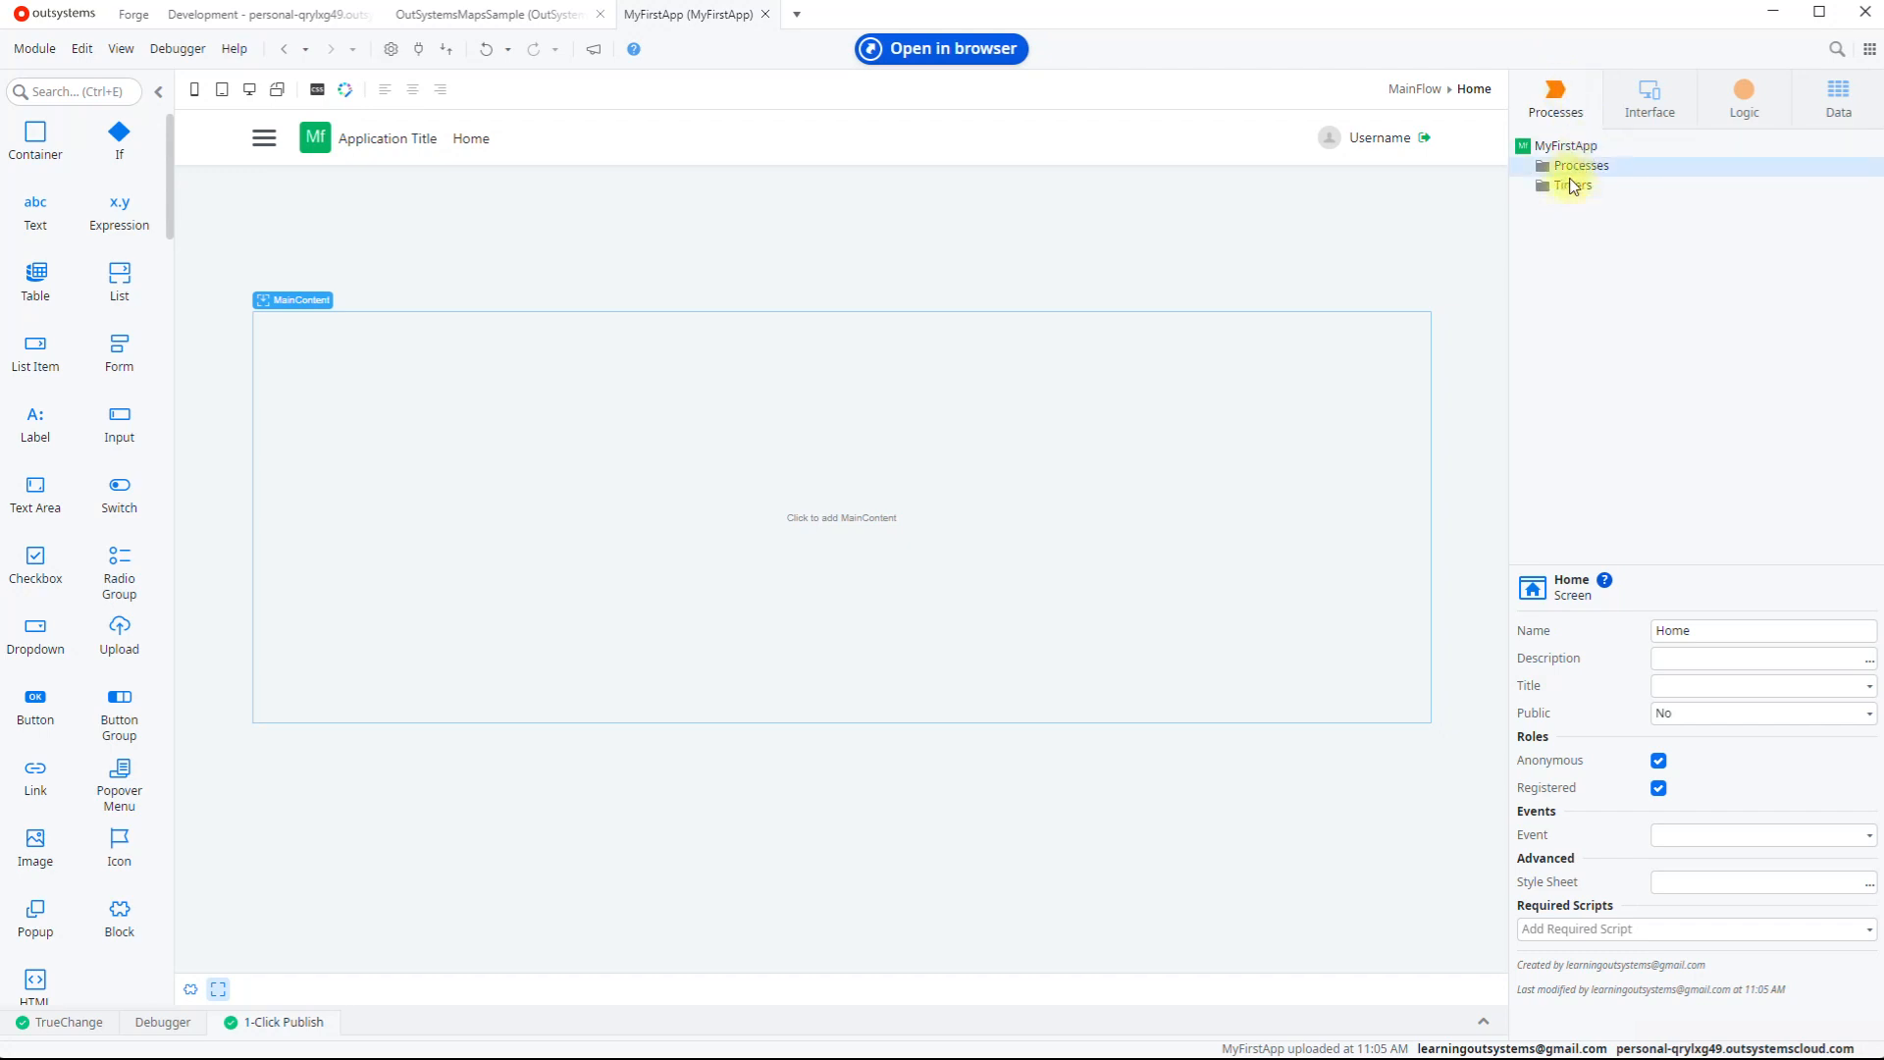
left_click(1657, 102)
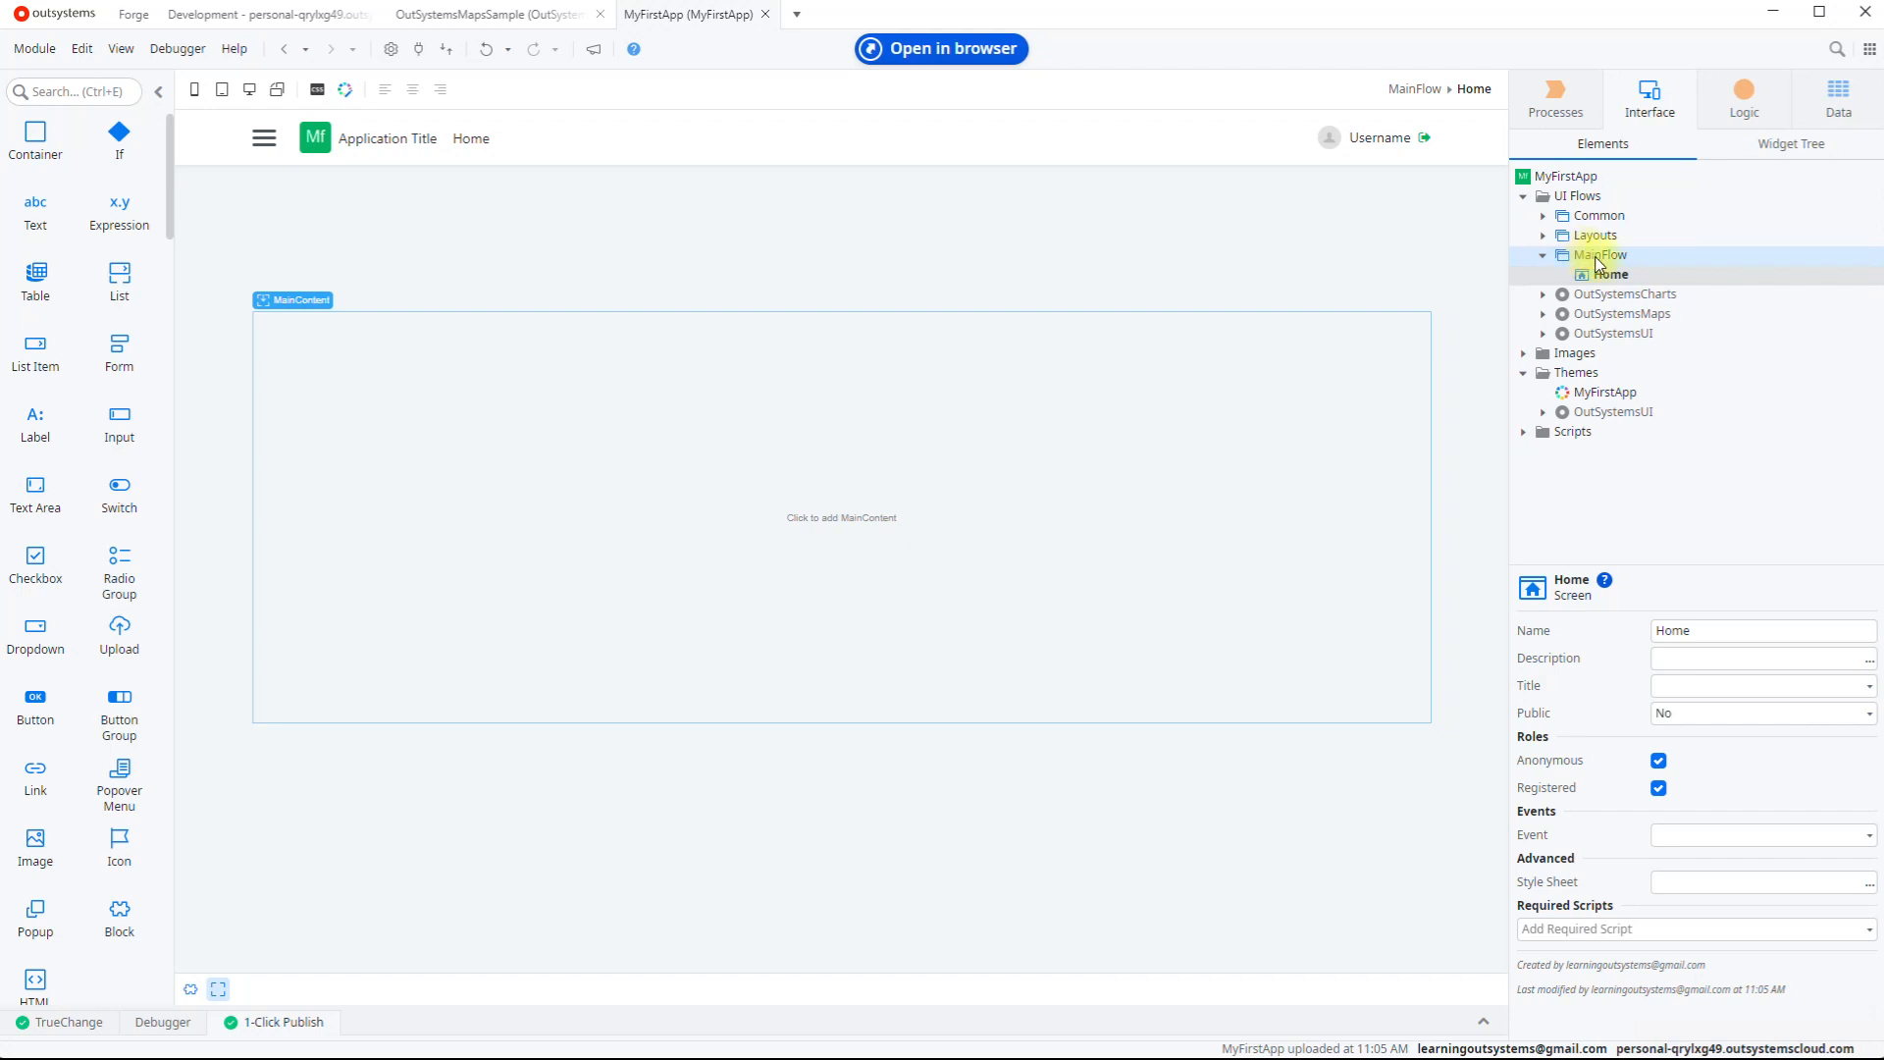
left_click(1783, 145)
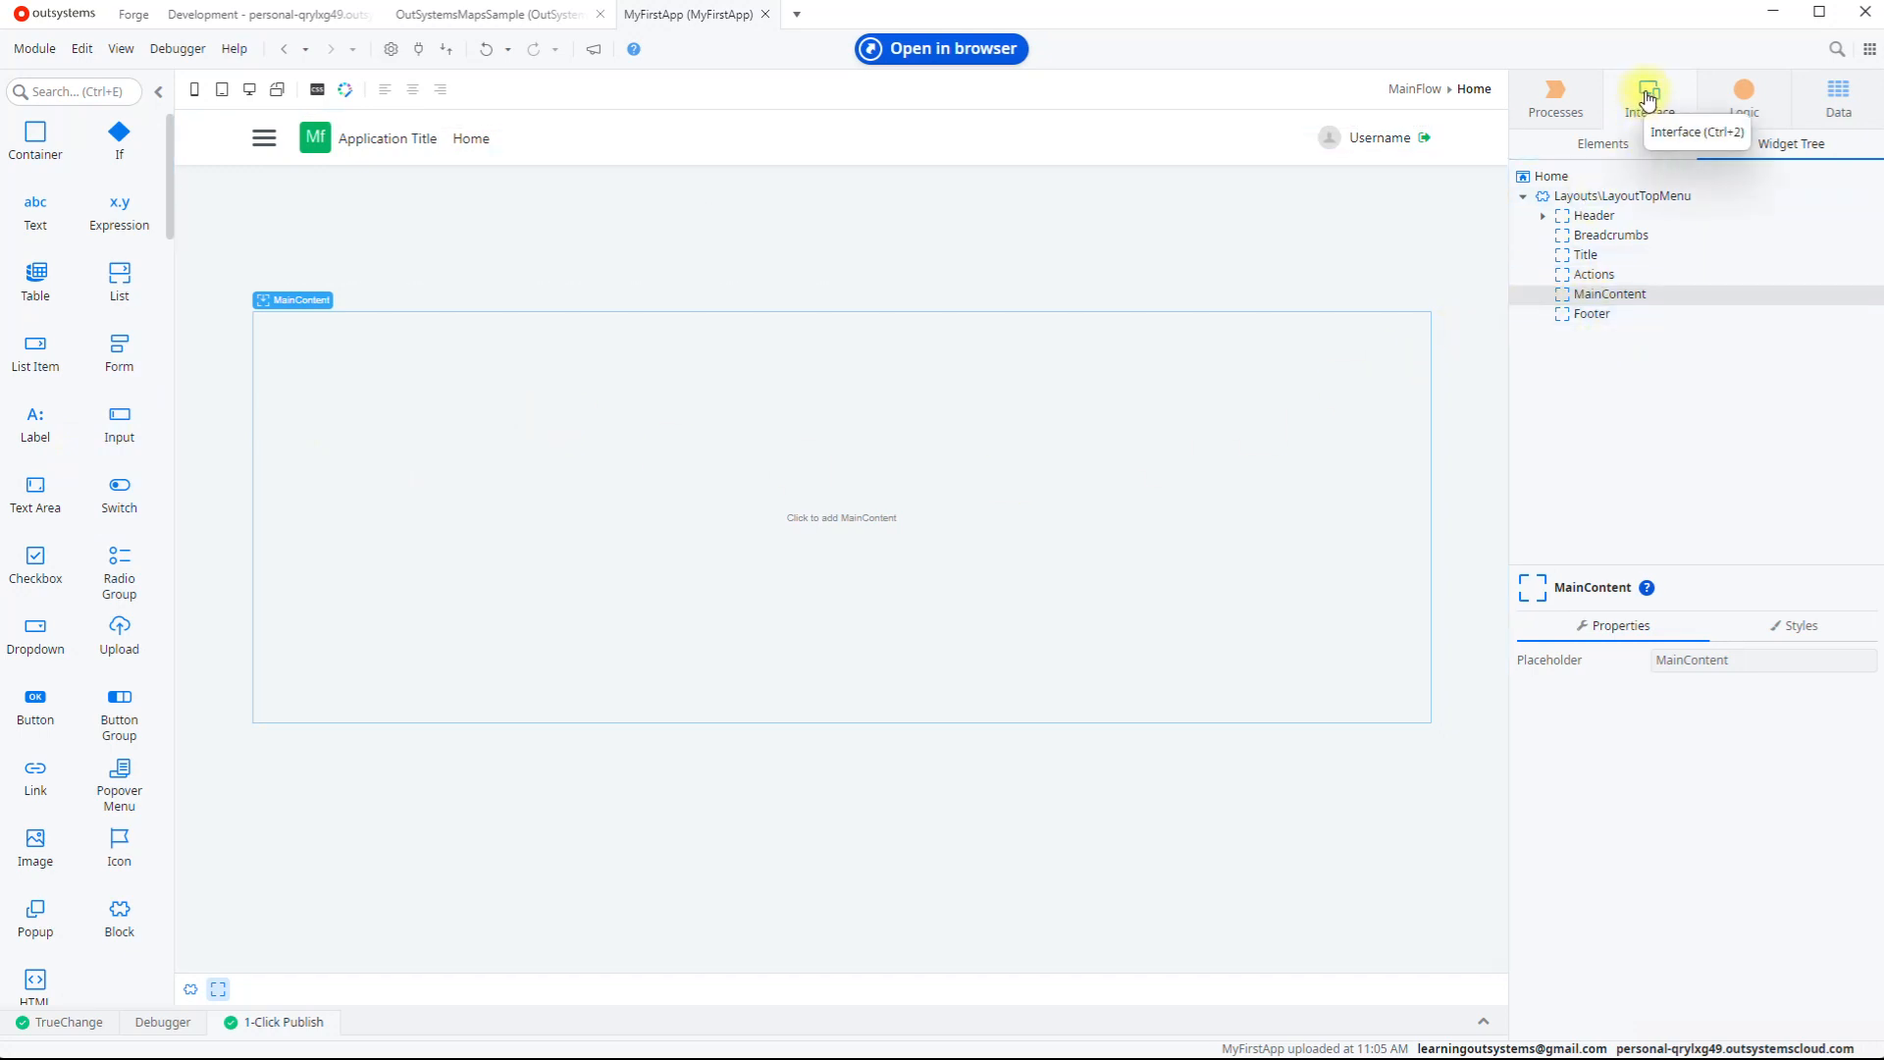
left_click(1744, 97)
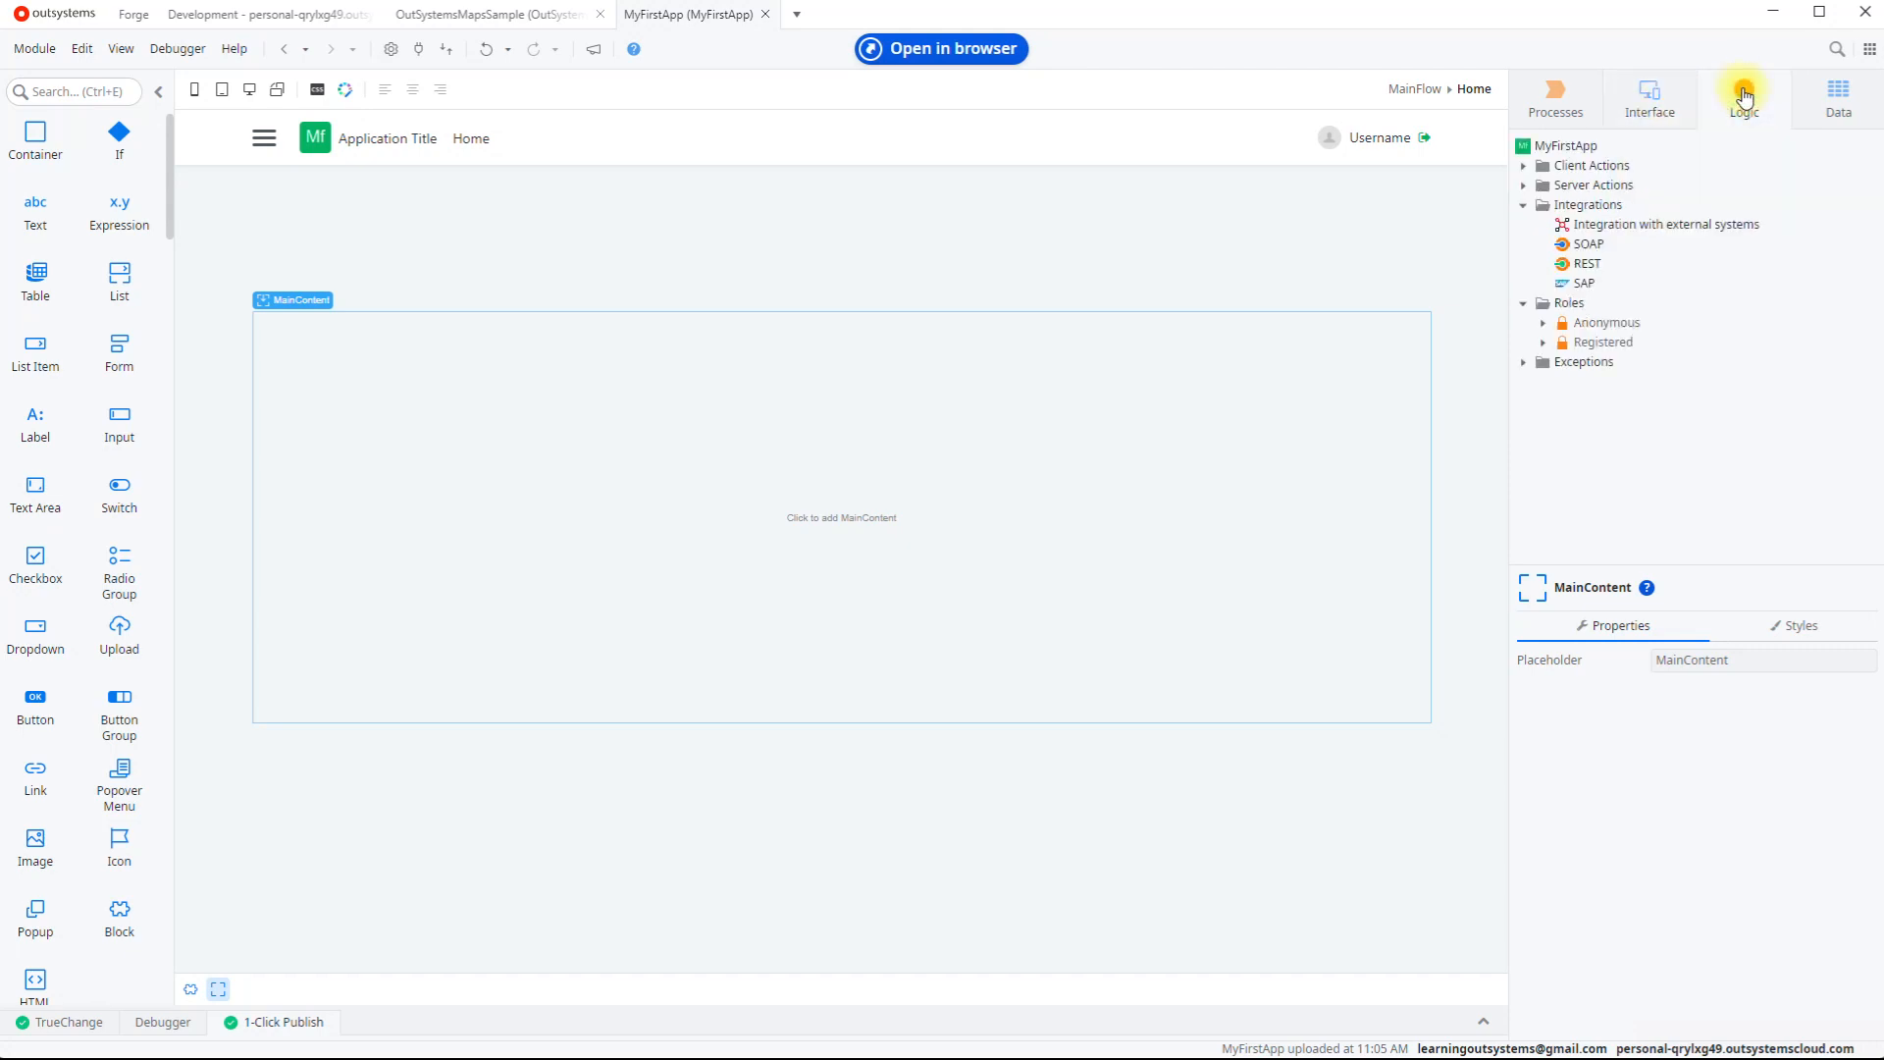
left_click(1524, 186)
left_click(1524, 165)
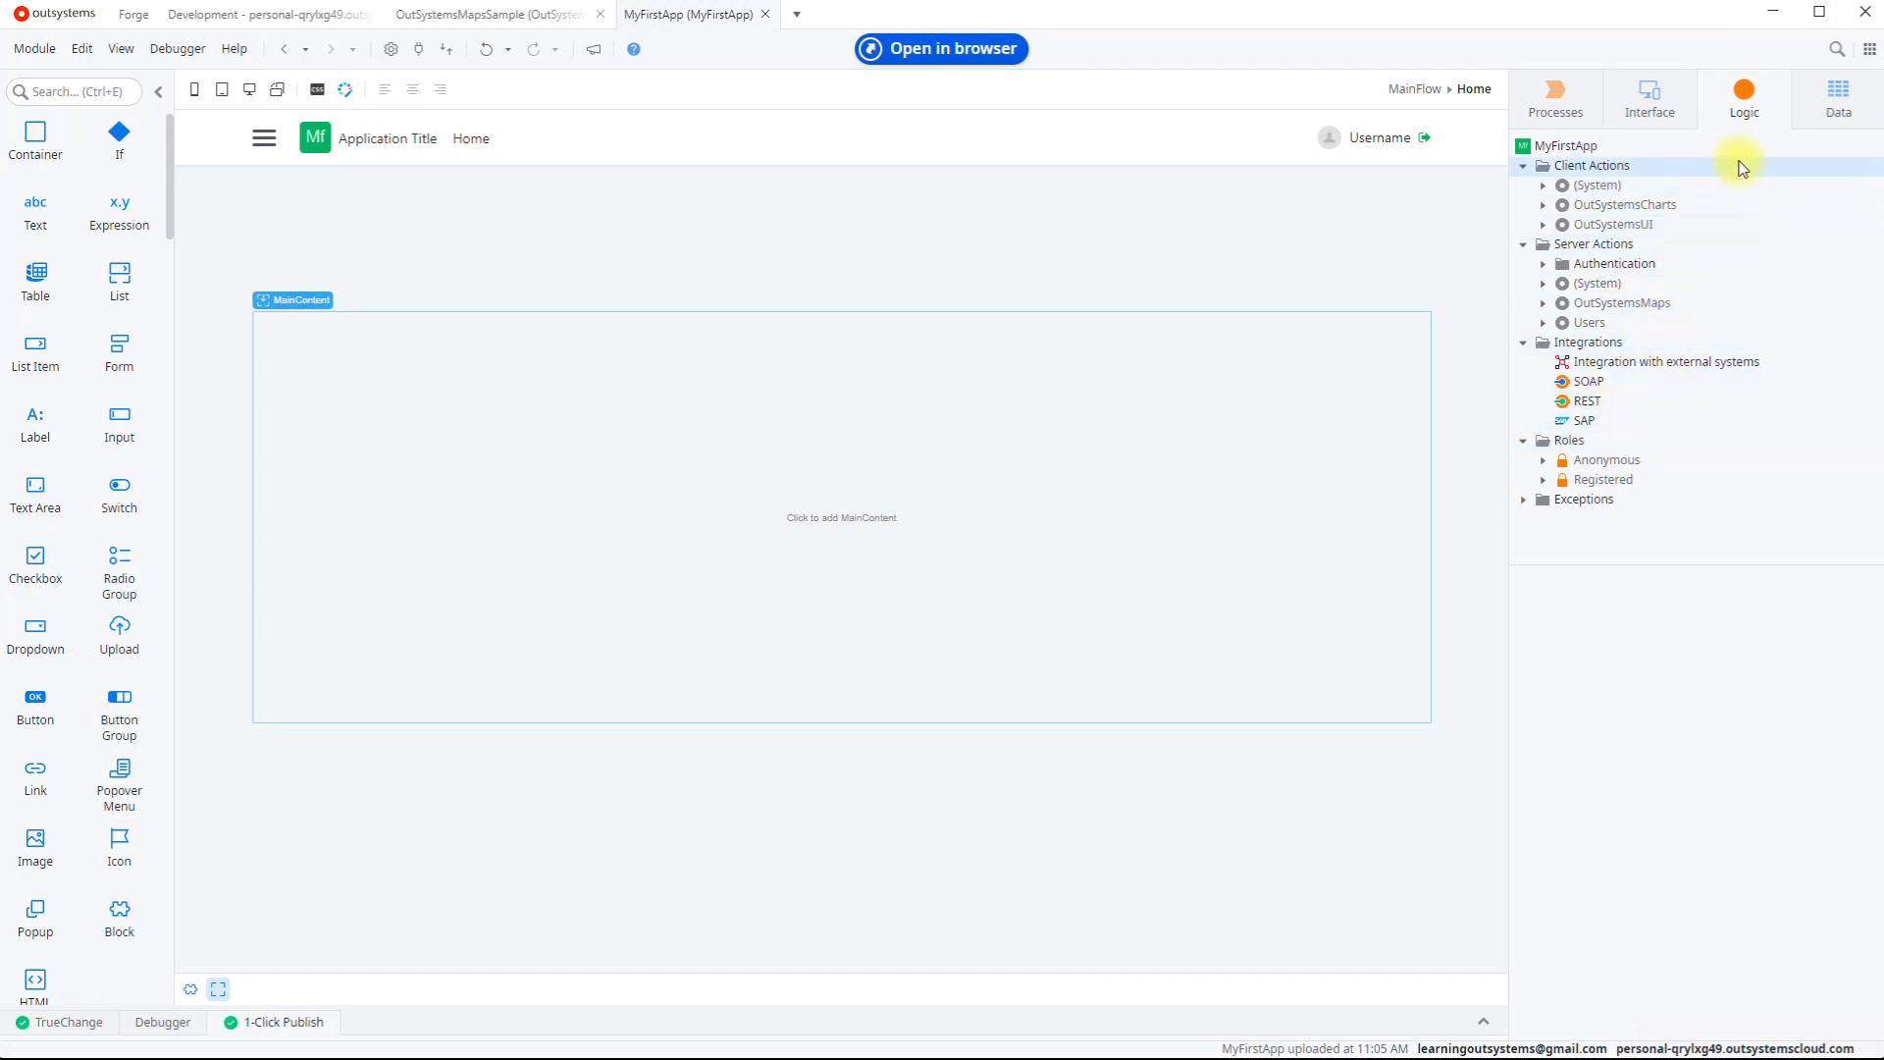
Step: Start importing new entities from Excel into the module's Database entities
left_click(1838, 97)
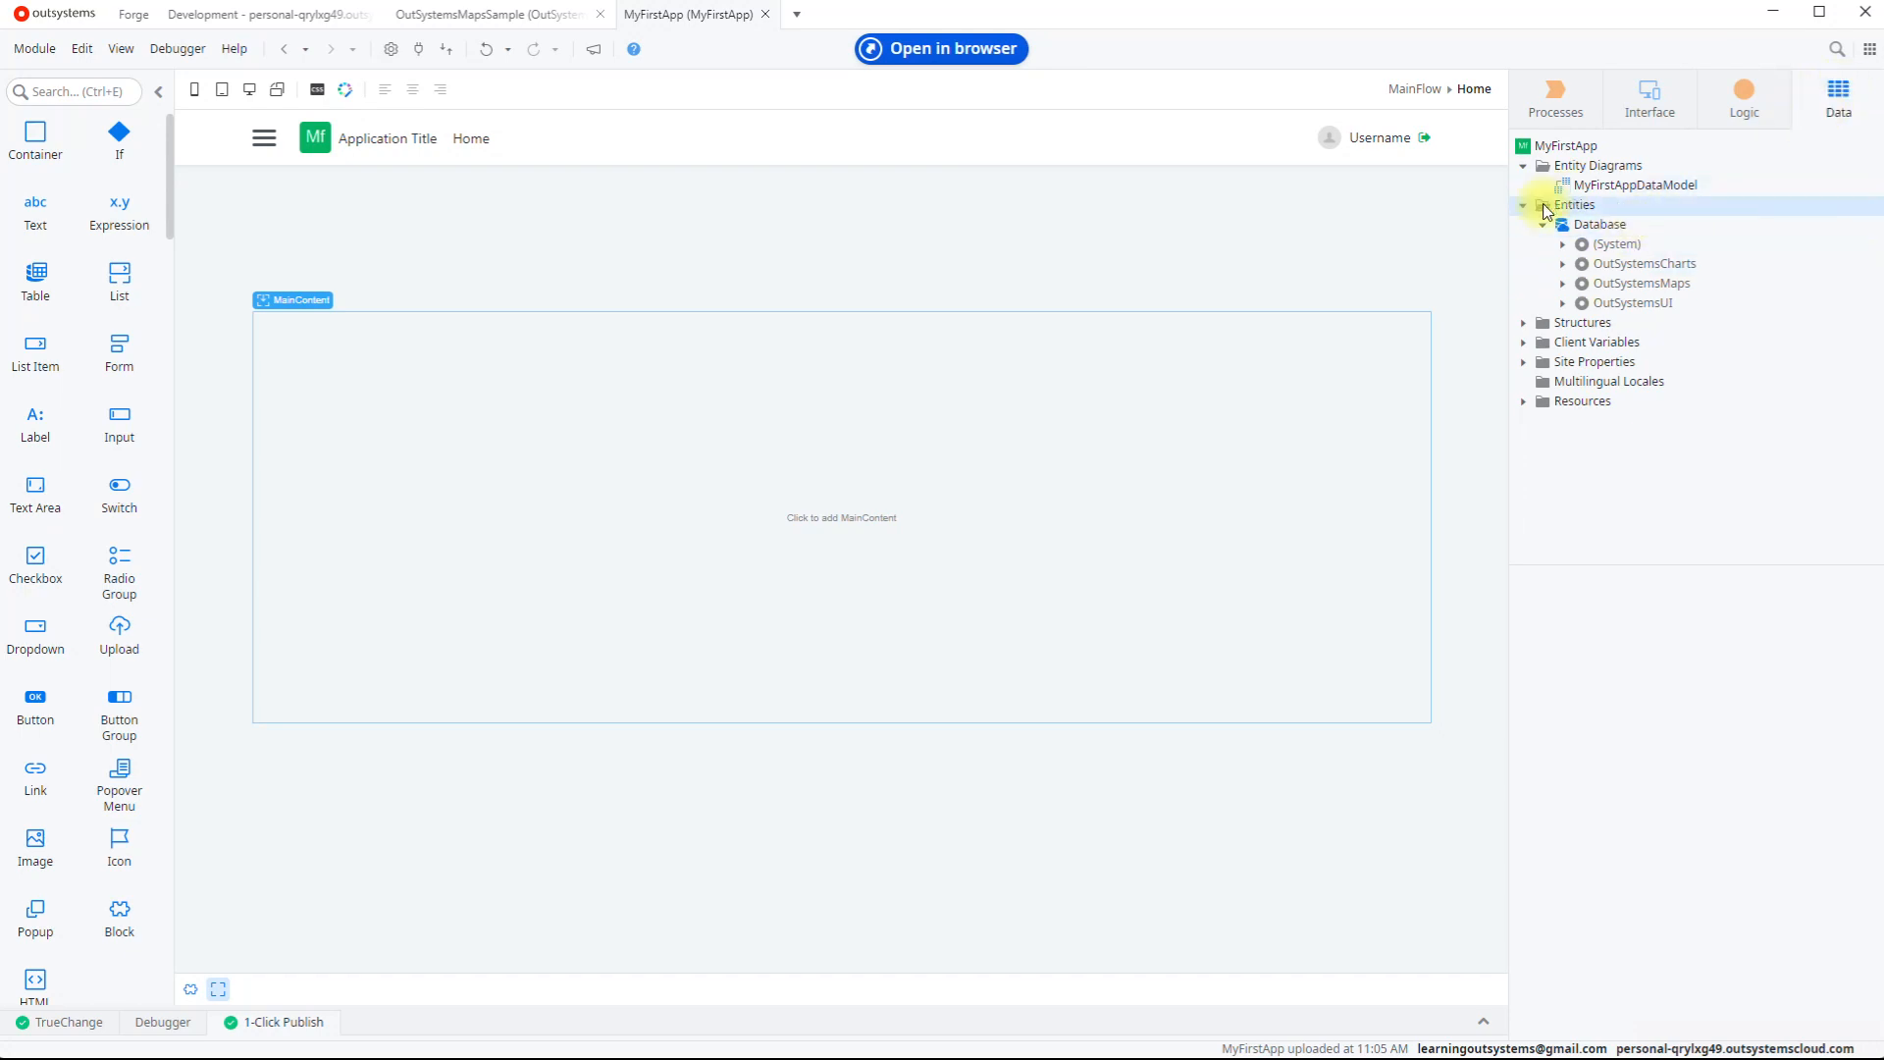
left_click(1589, 225)
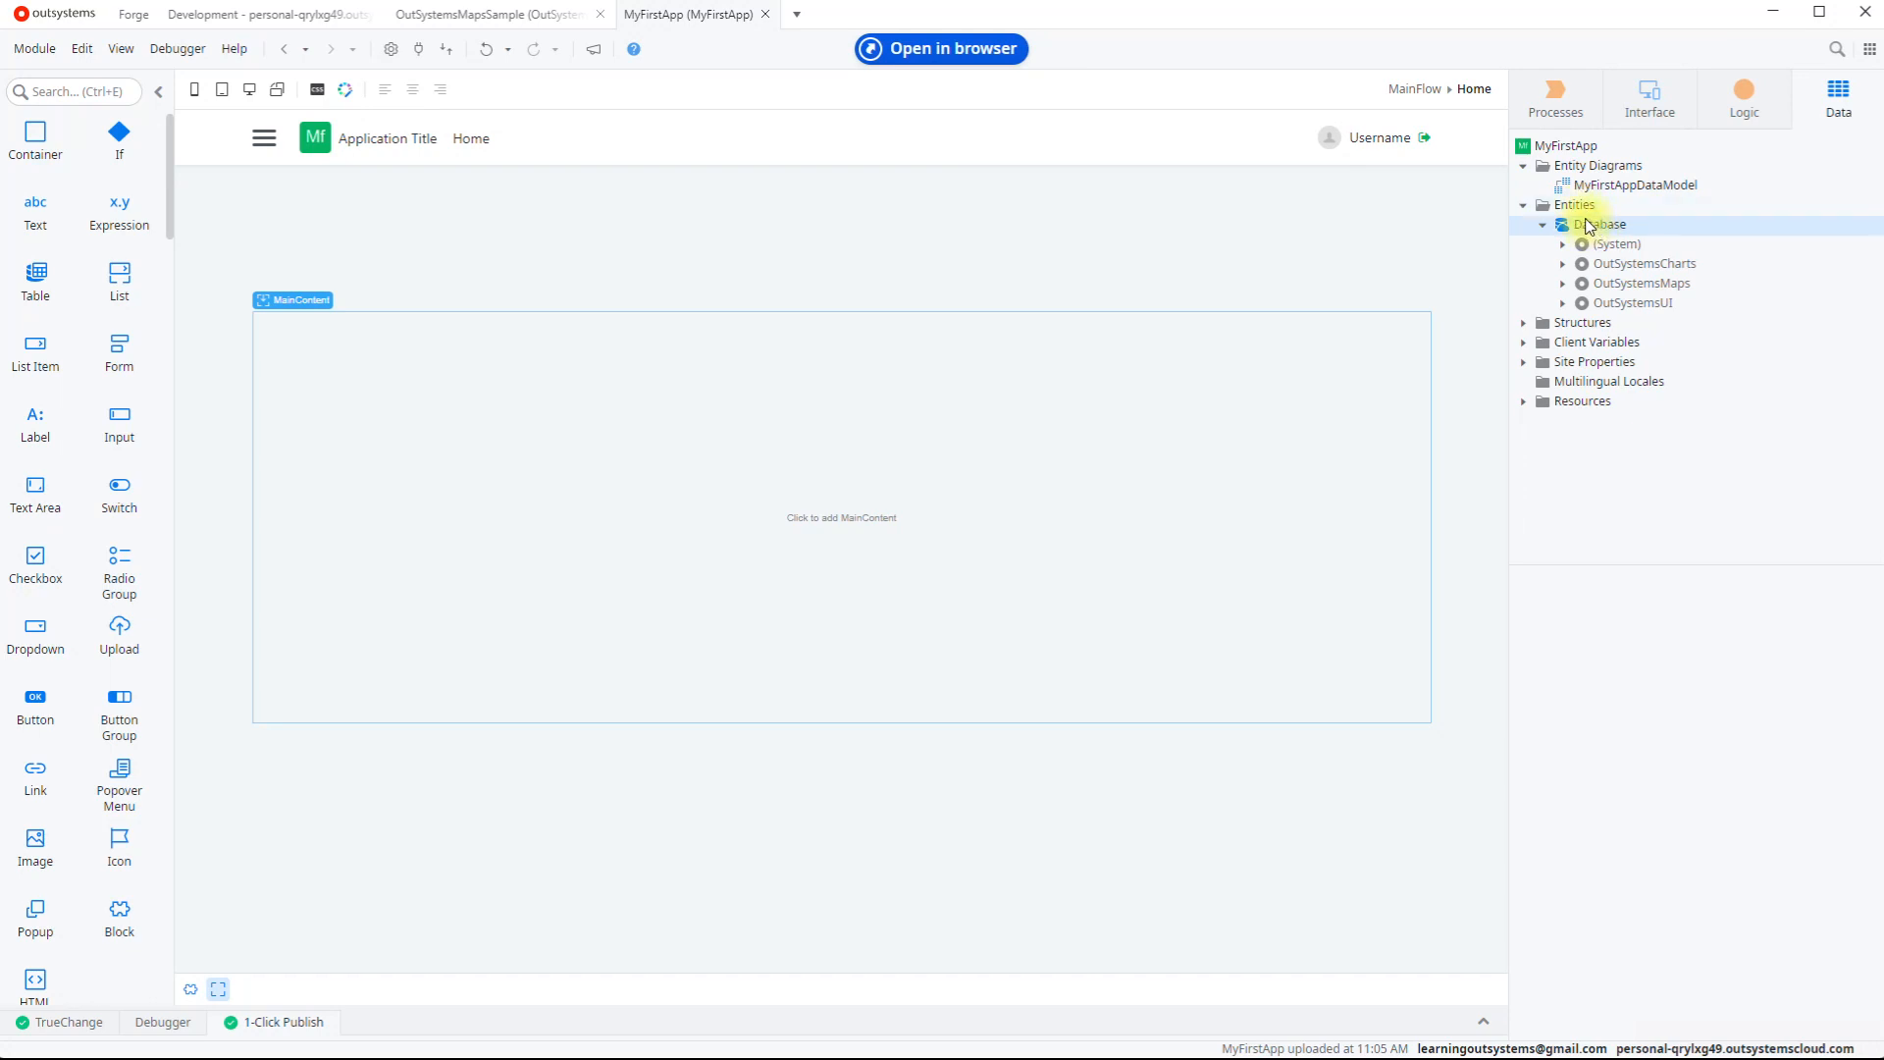
left_click(1571, 205)
left_click(1592, 229)
right_click(1583, 231)
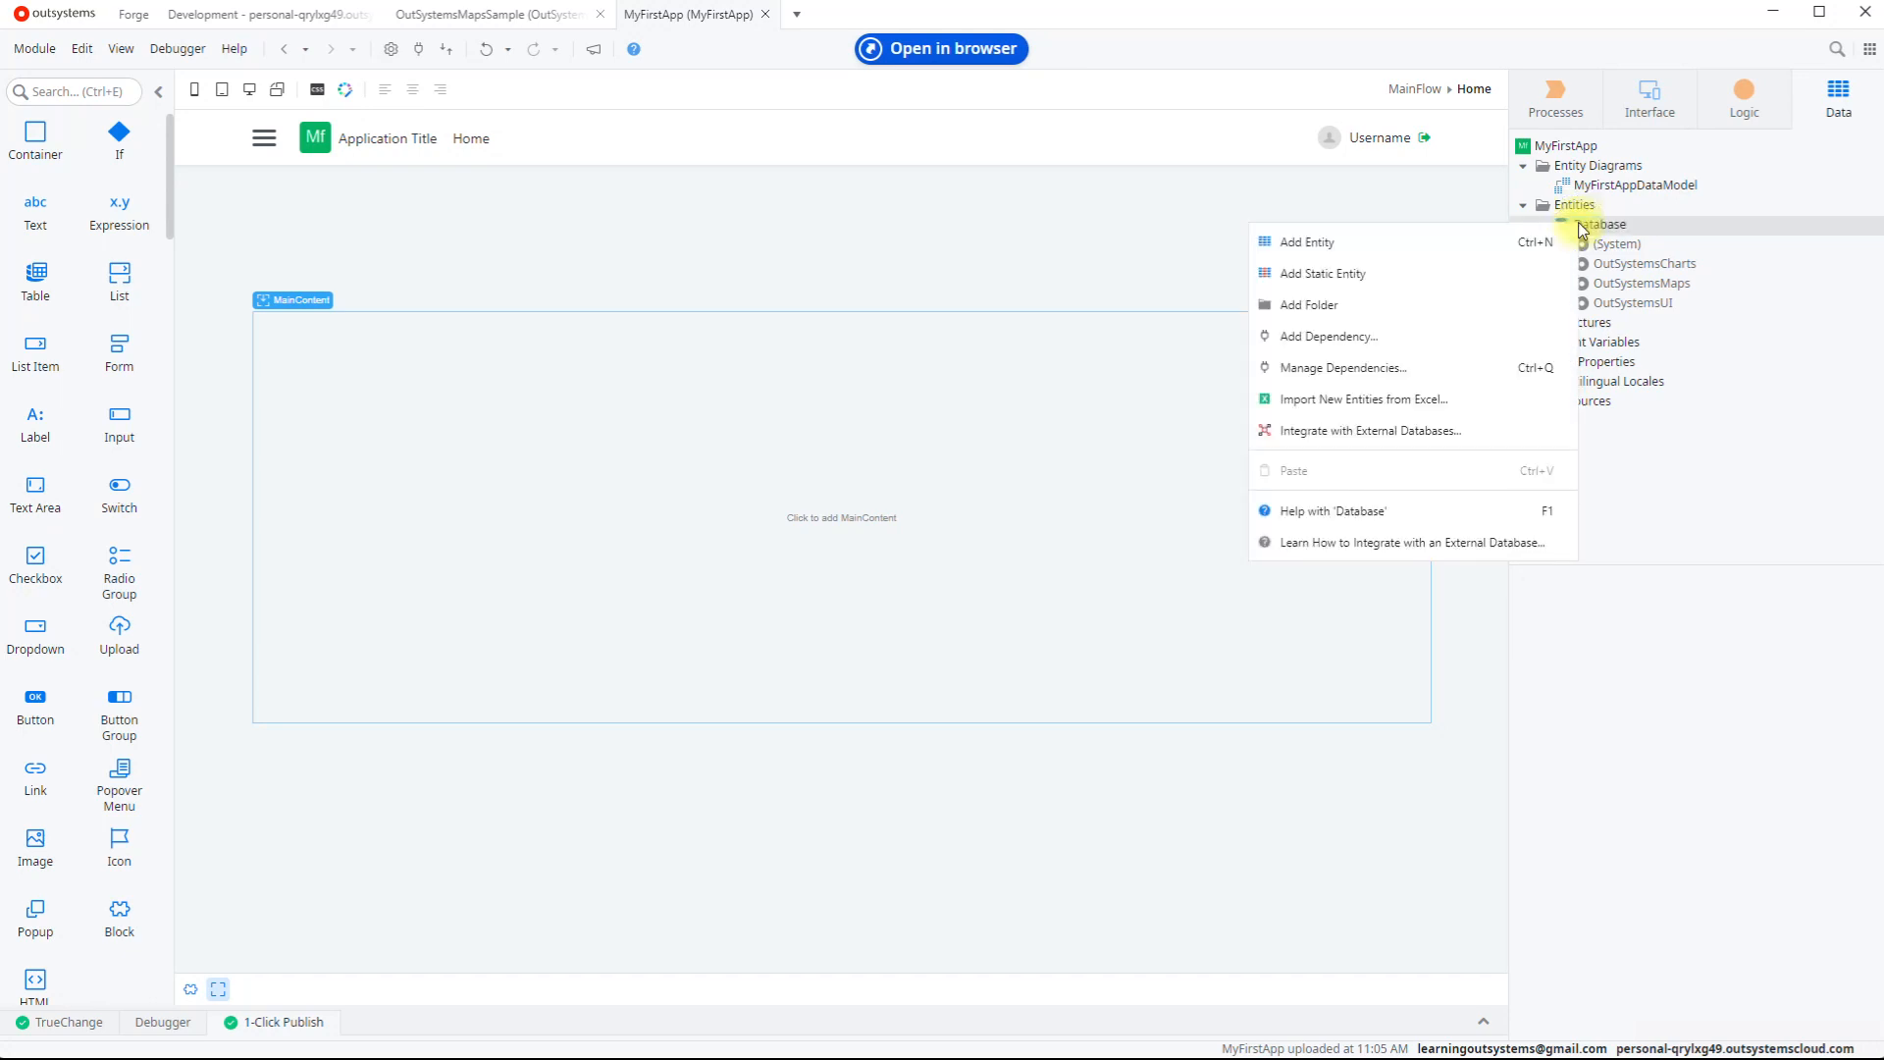
left_click(1390, 404)
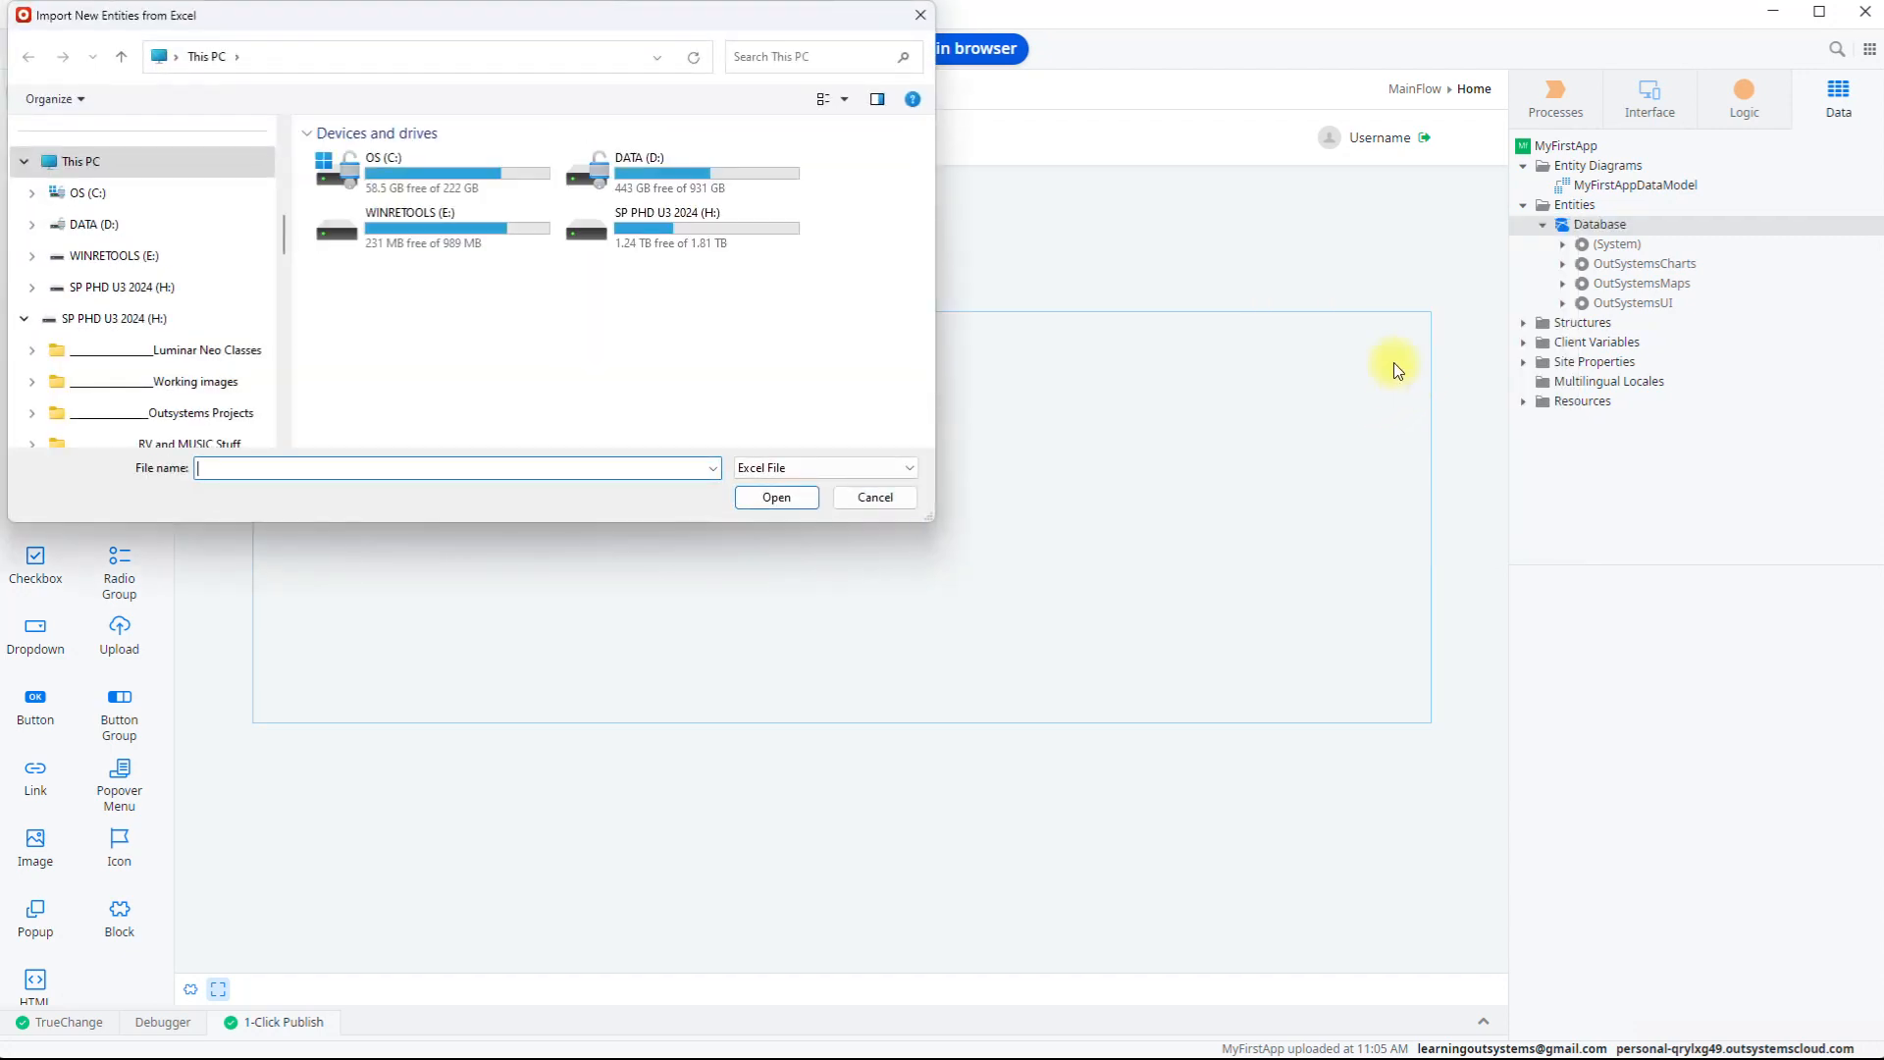
Step: Select the Country Capitals workbook in the folder TuTorial Videos > New Application and Database Table from EXCEL
left_click(187, 424)
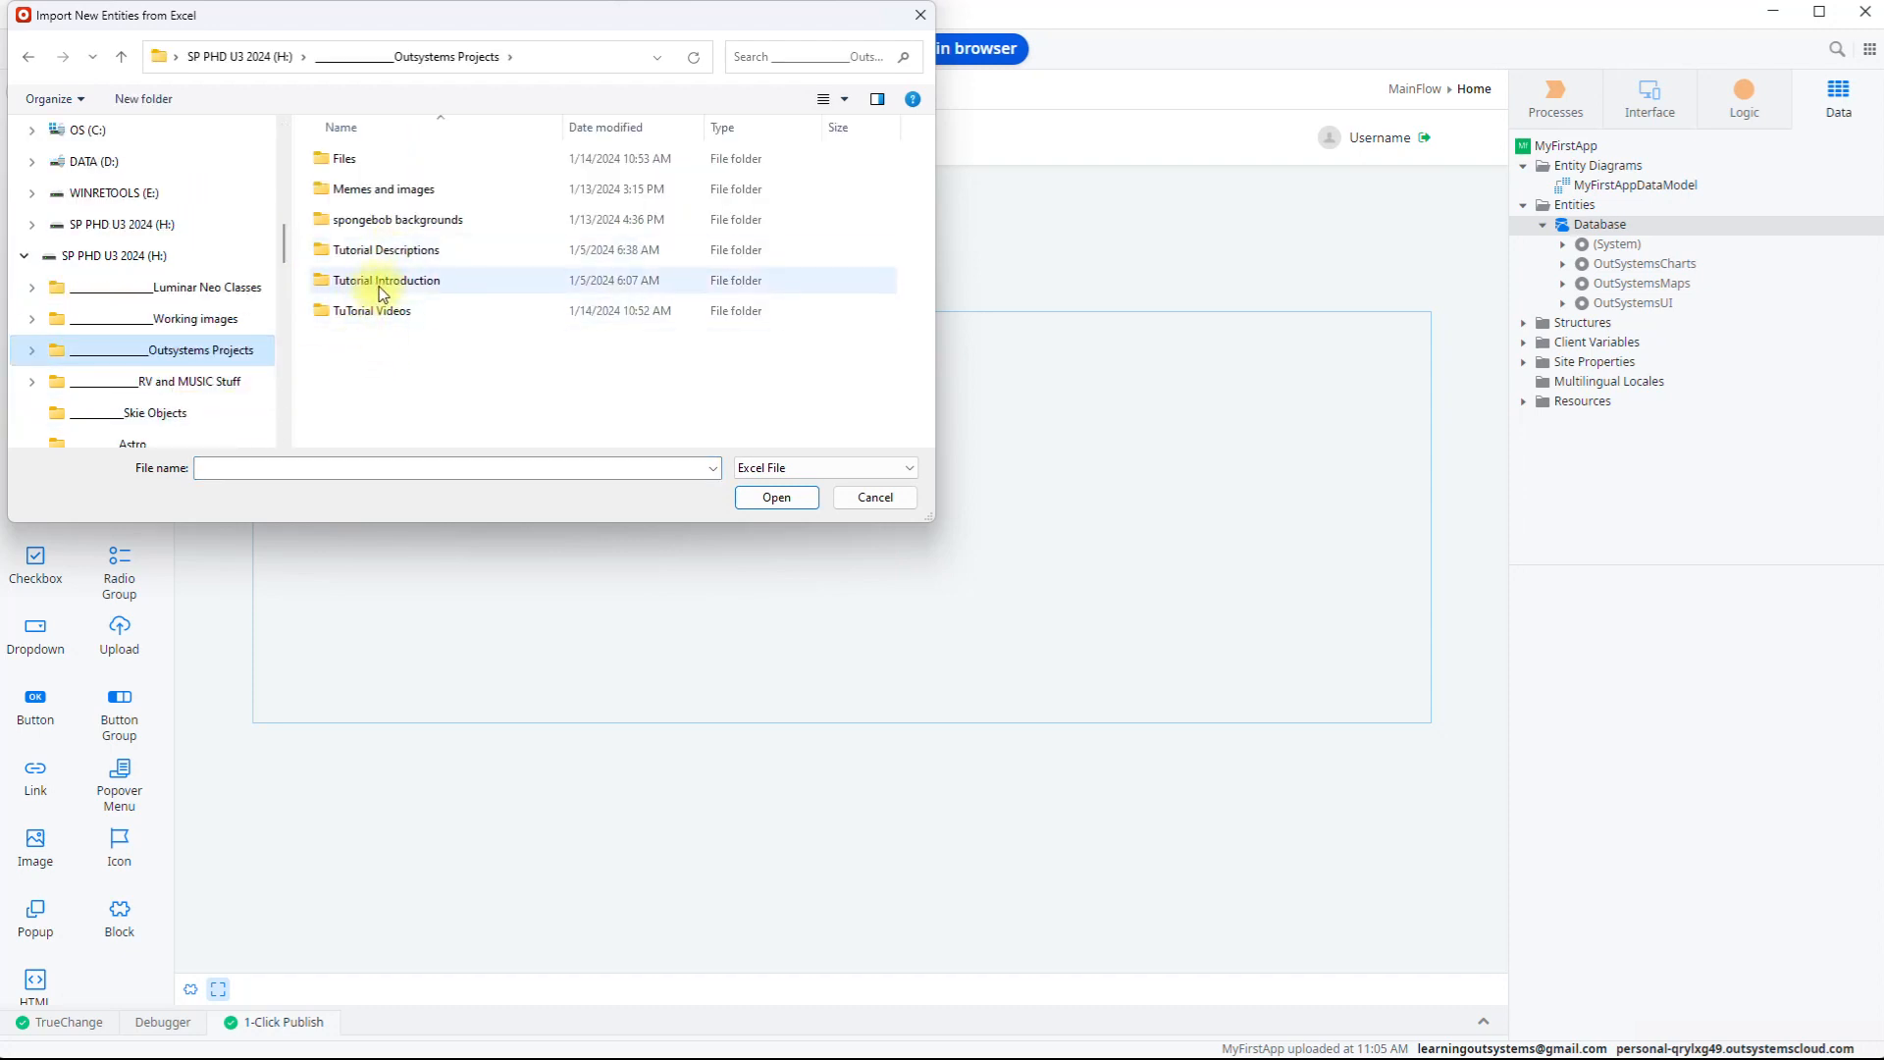
double_click(350, 314)
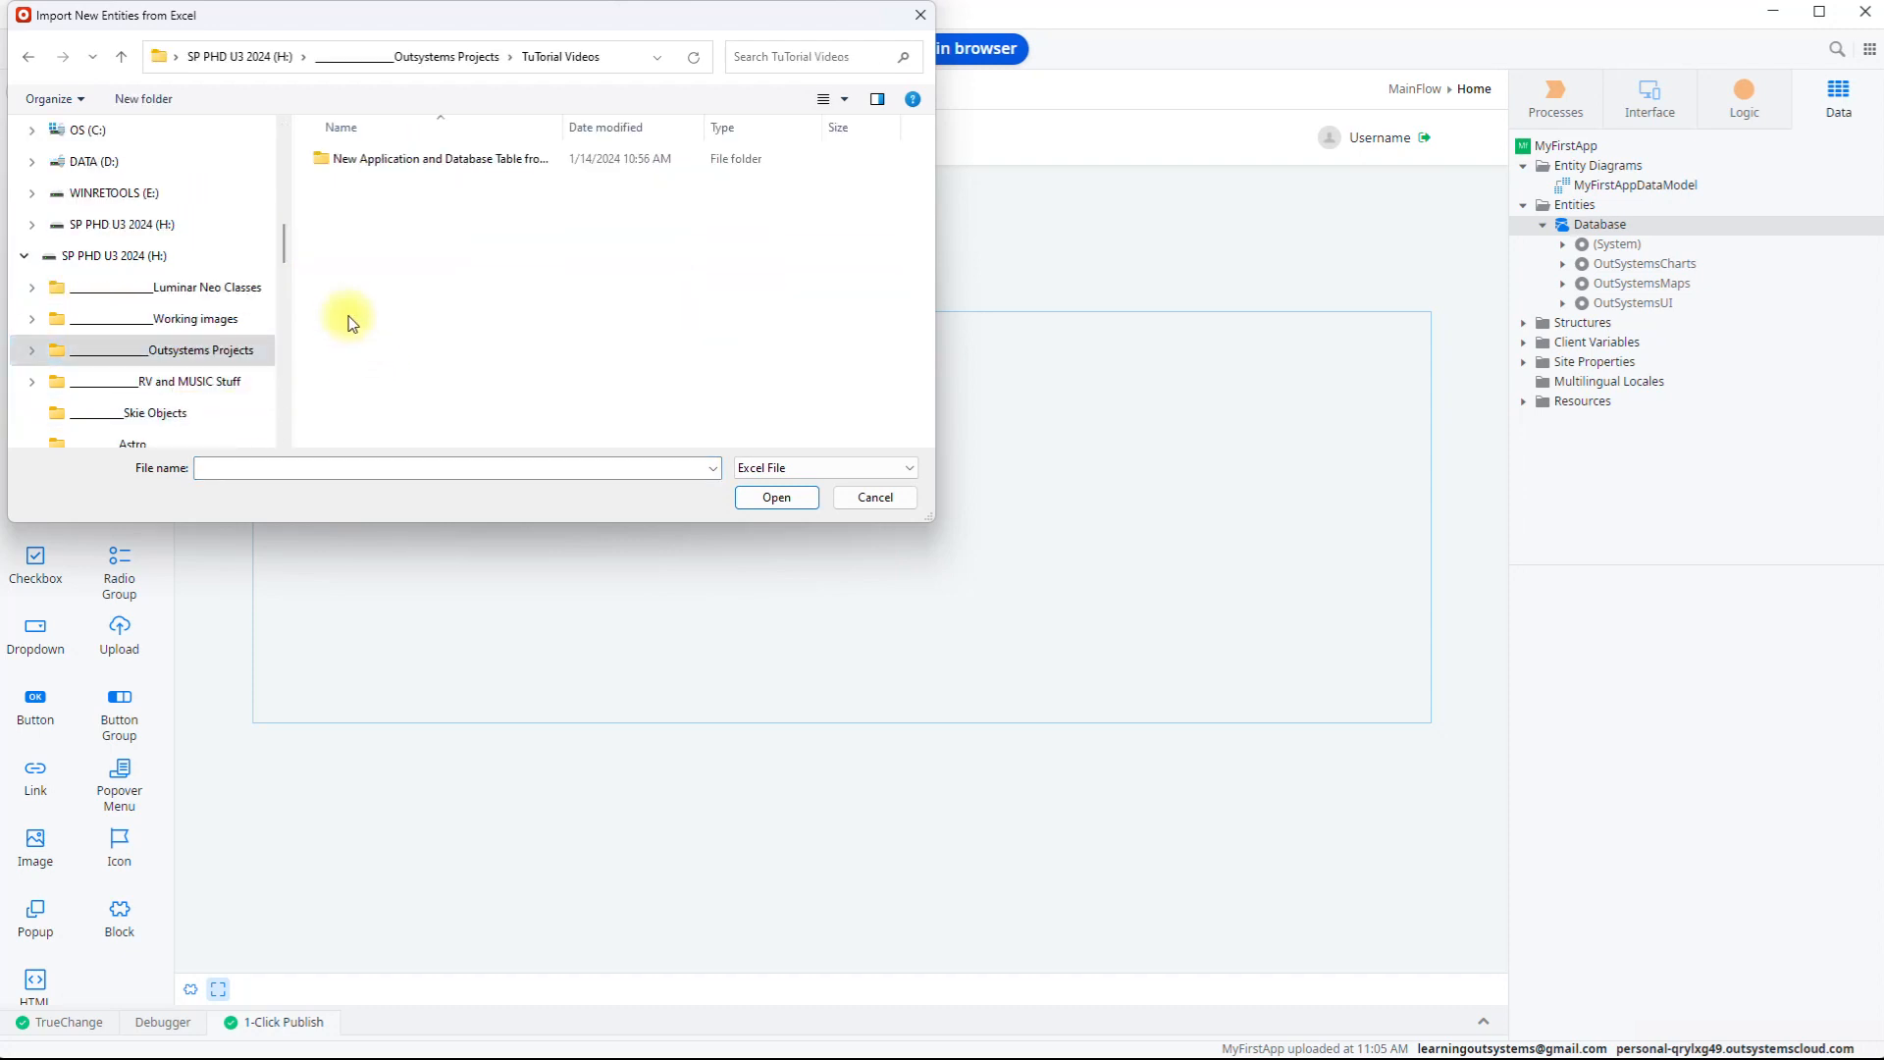
double_click(387, 162)
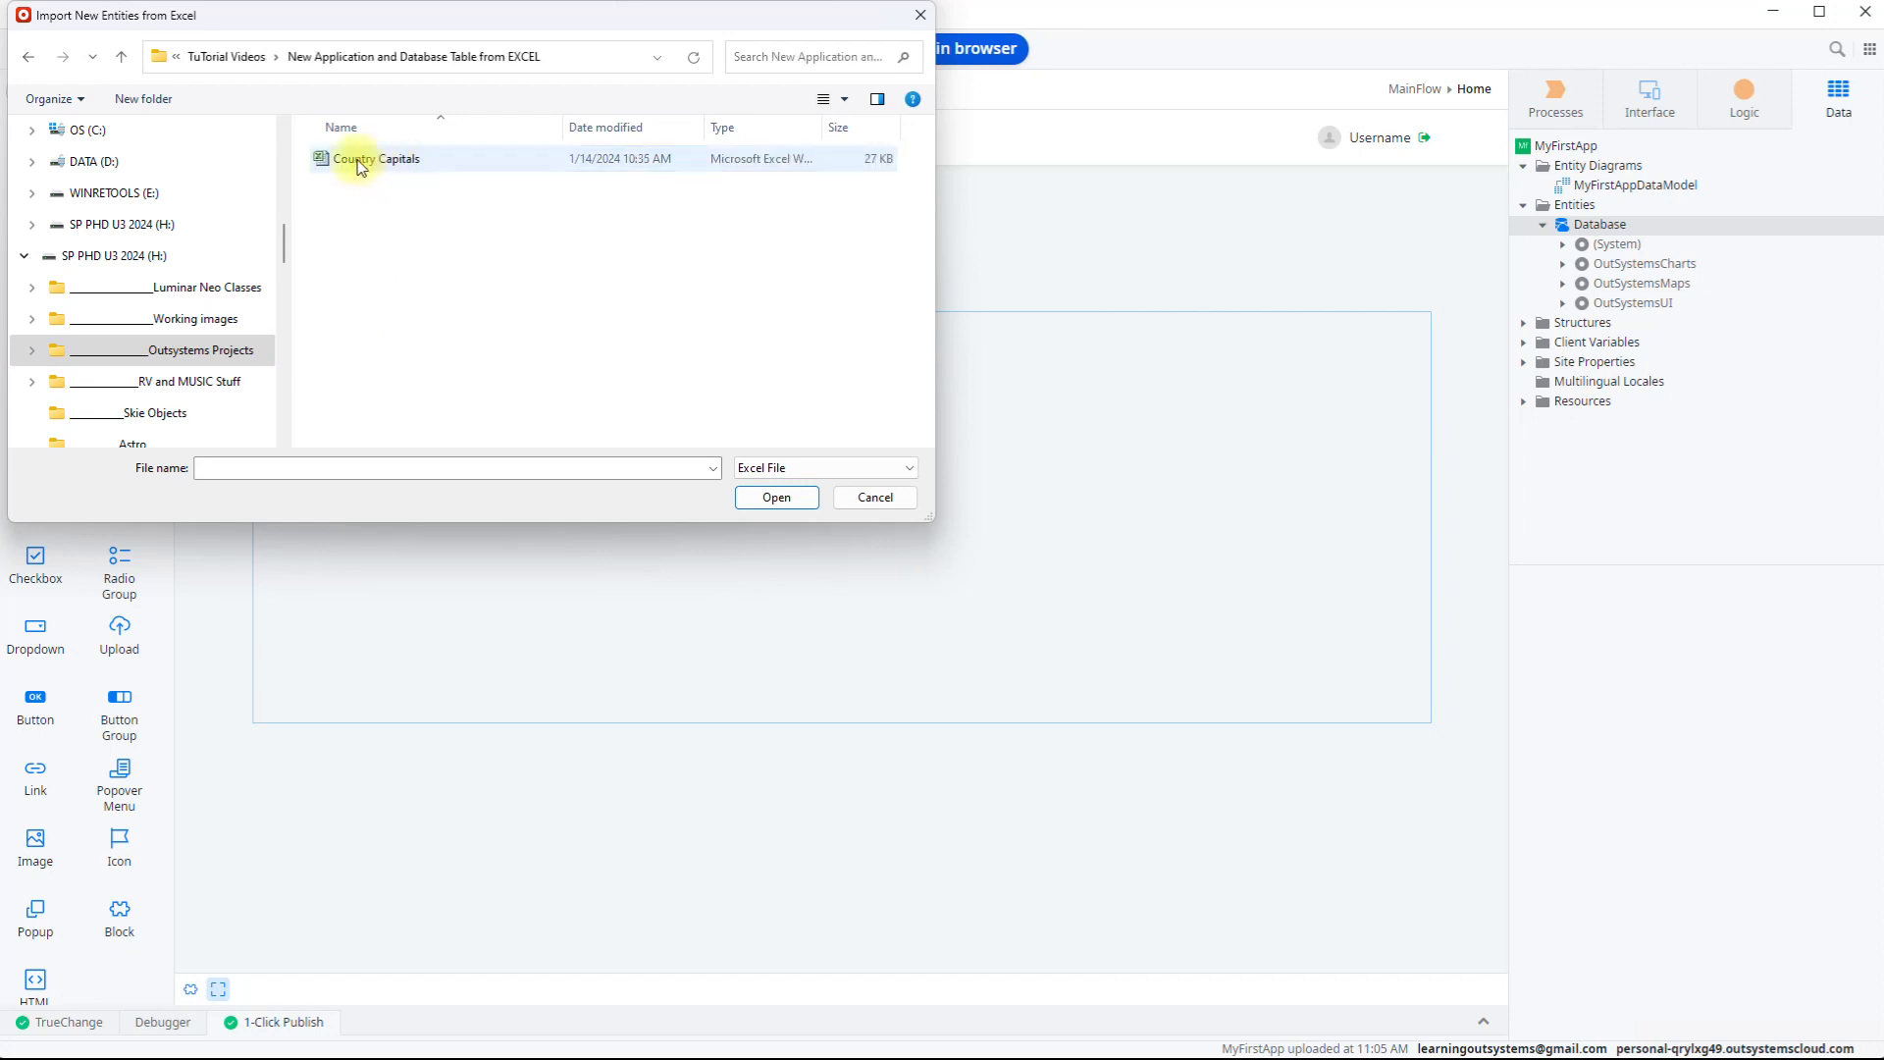
left_click(358, 162)
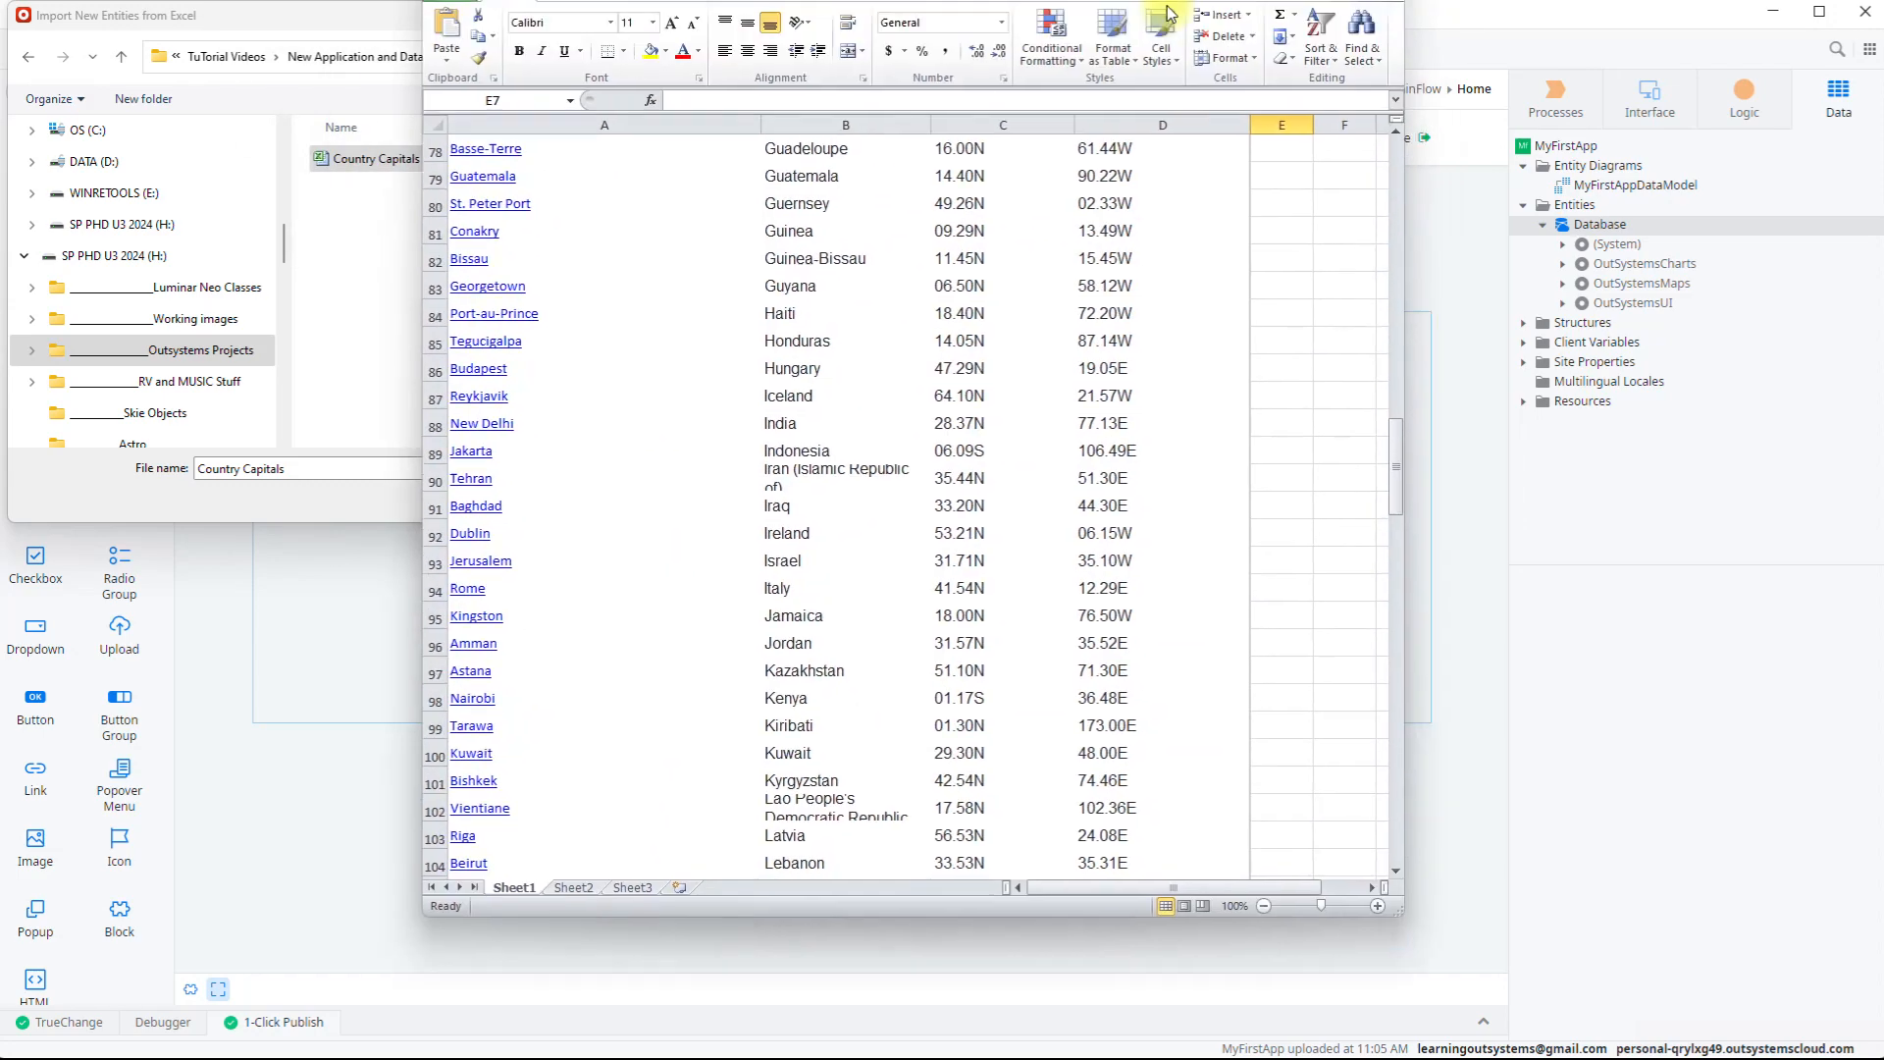
Step: Switch to Excel and examine the capital, country, latitude and longitude columns on Sheet1 of the Country Capitals workbook
left_click_drag(1169, 0, 1160, 73)
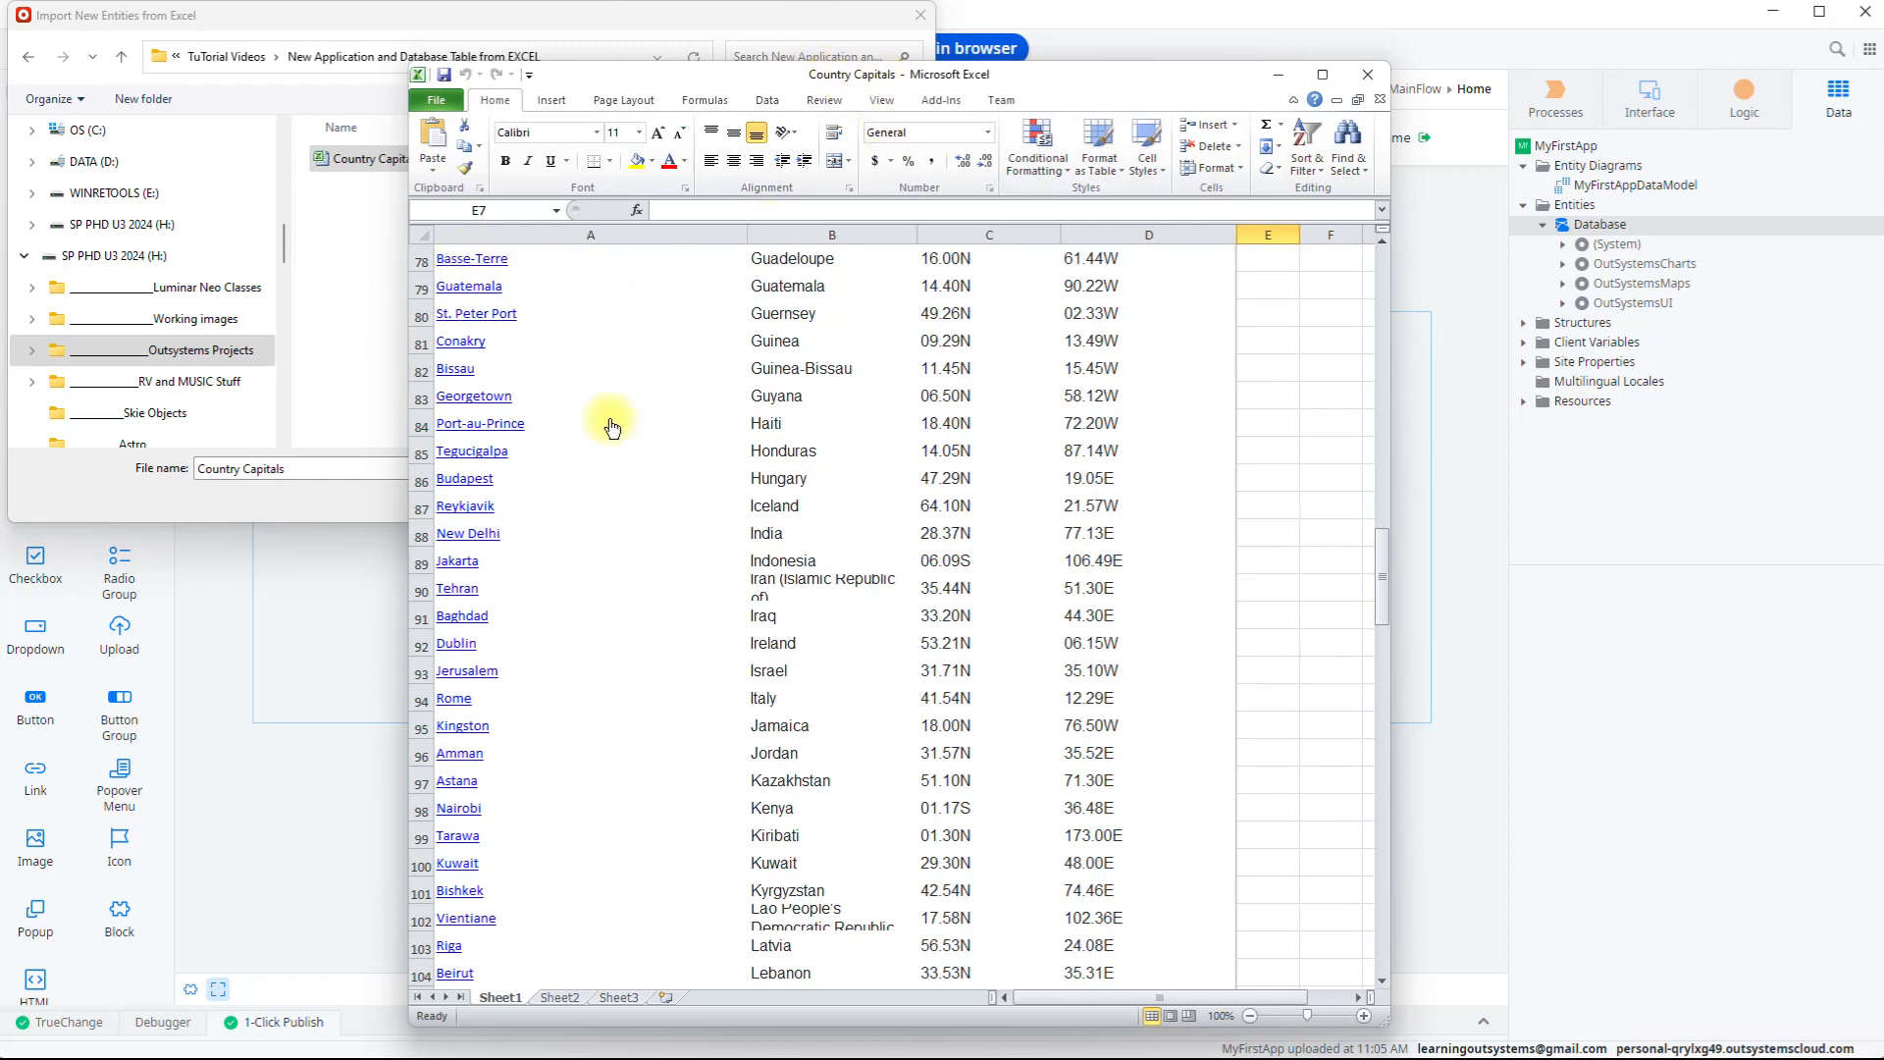
scroll(629, 437, "up", 7)
scroll(629, 438, "up", 18)
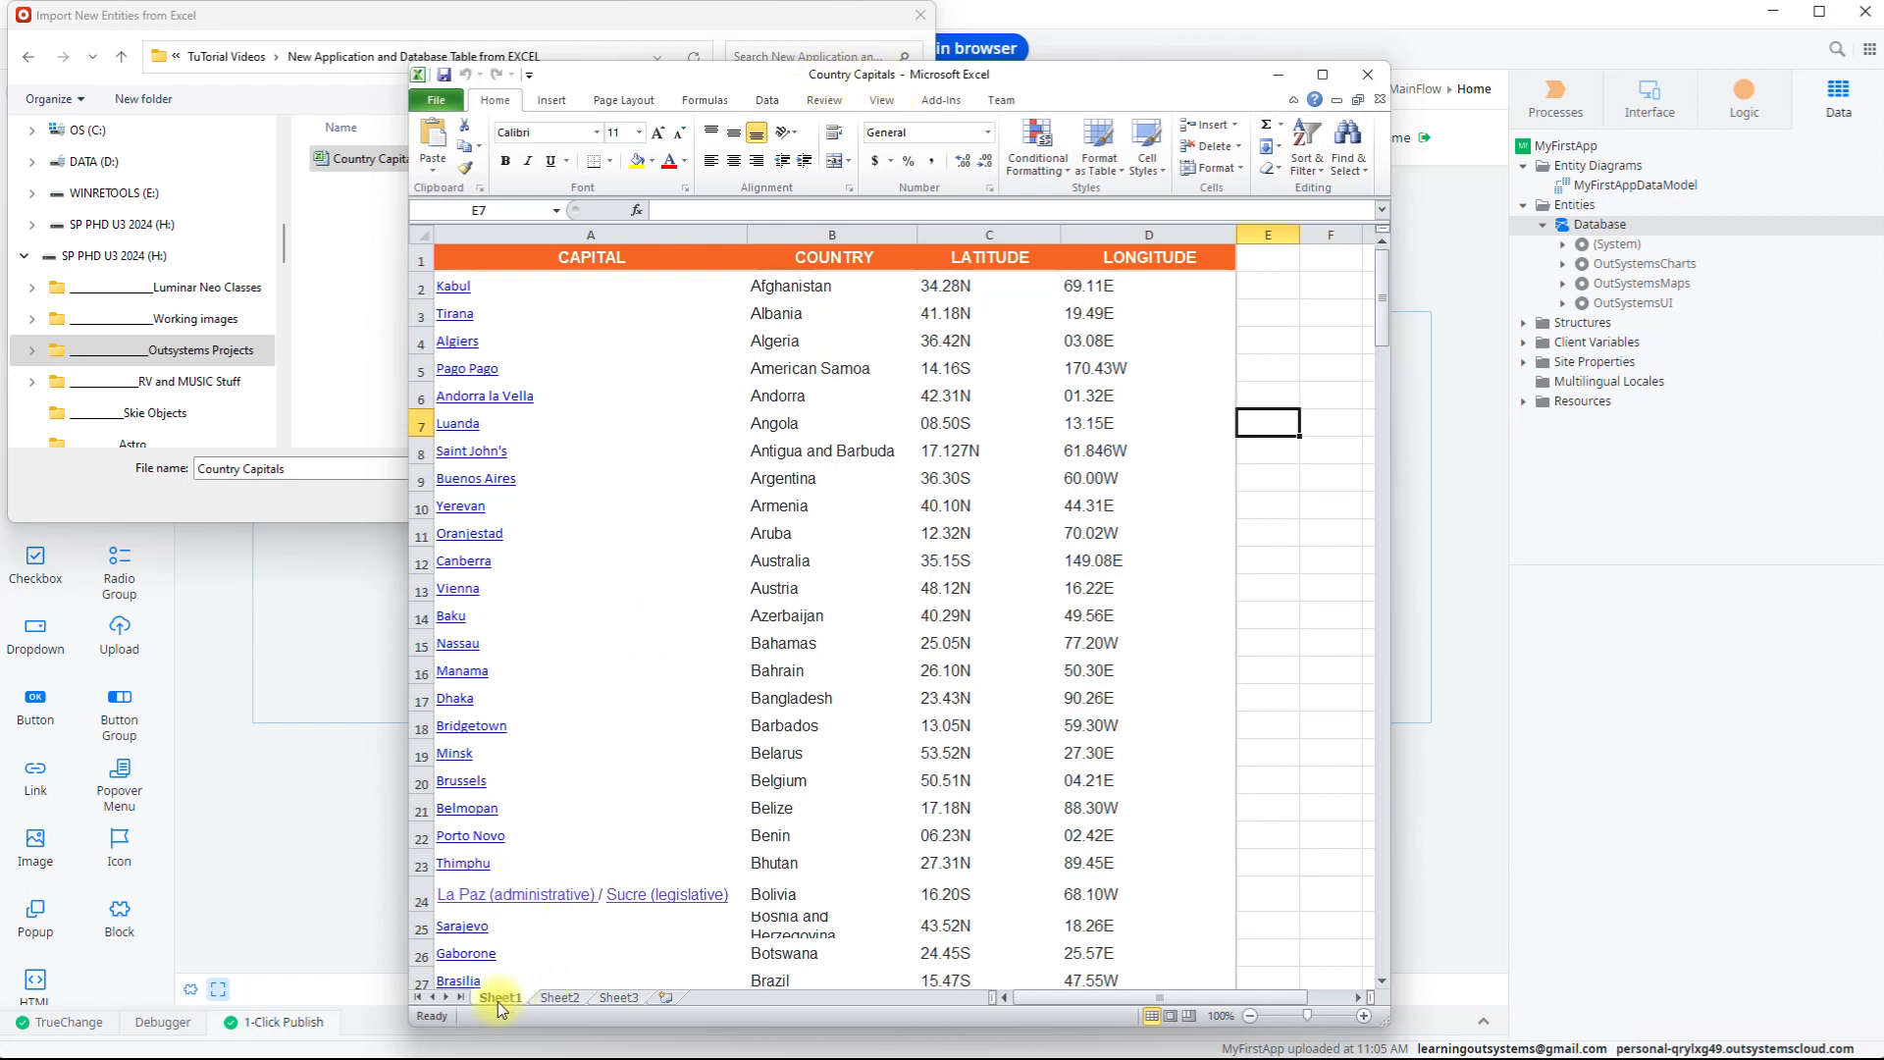
left_click(1104, 287)
left_click(954, 285)
left_click(1104, 285)
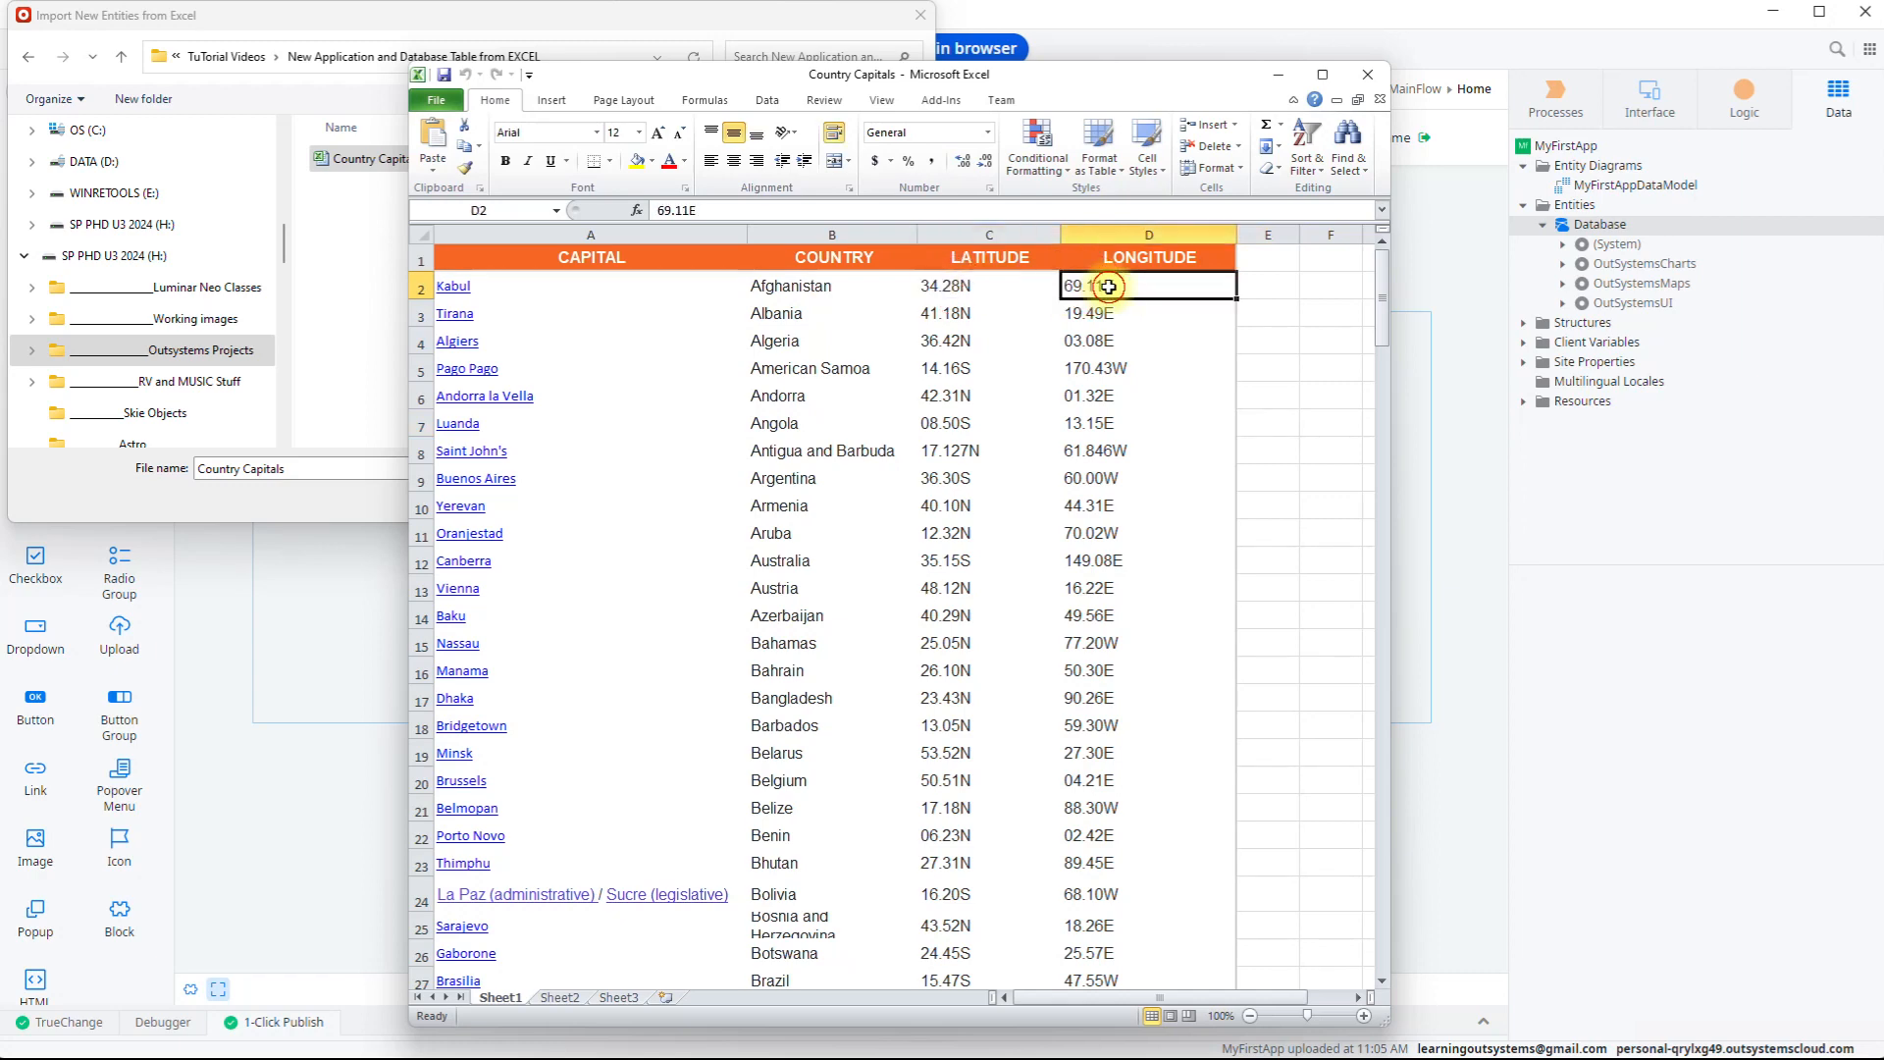
left_click(945, 285)
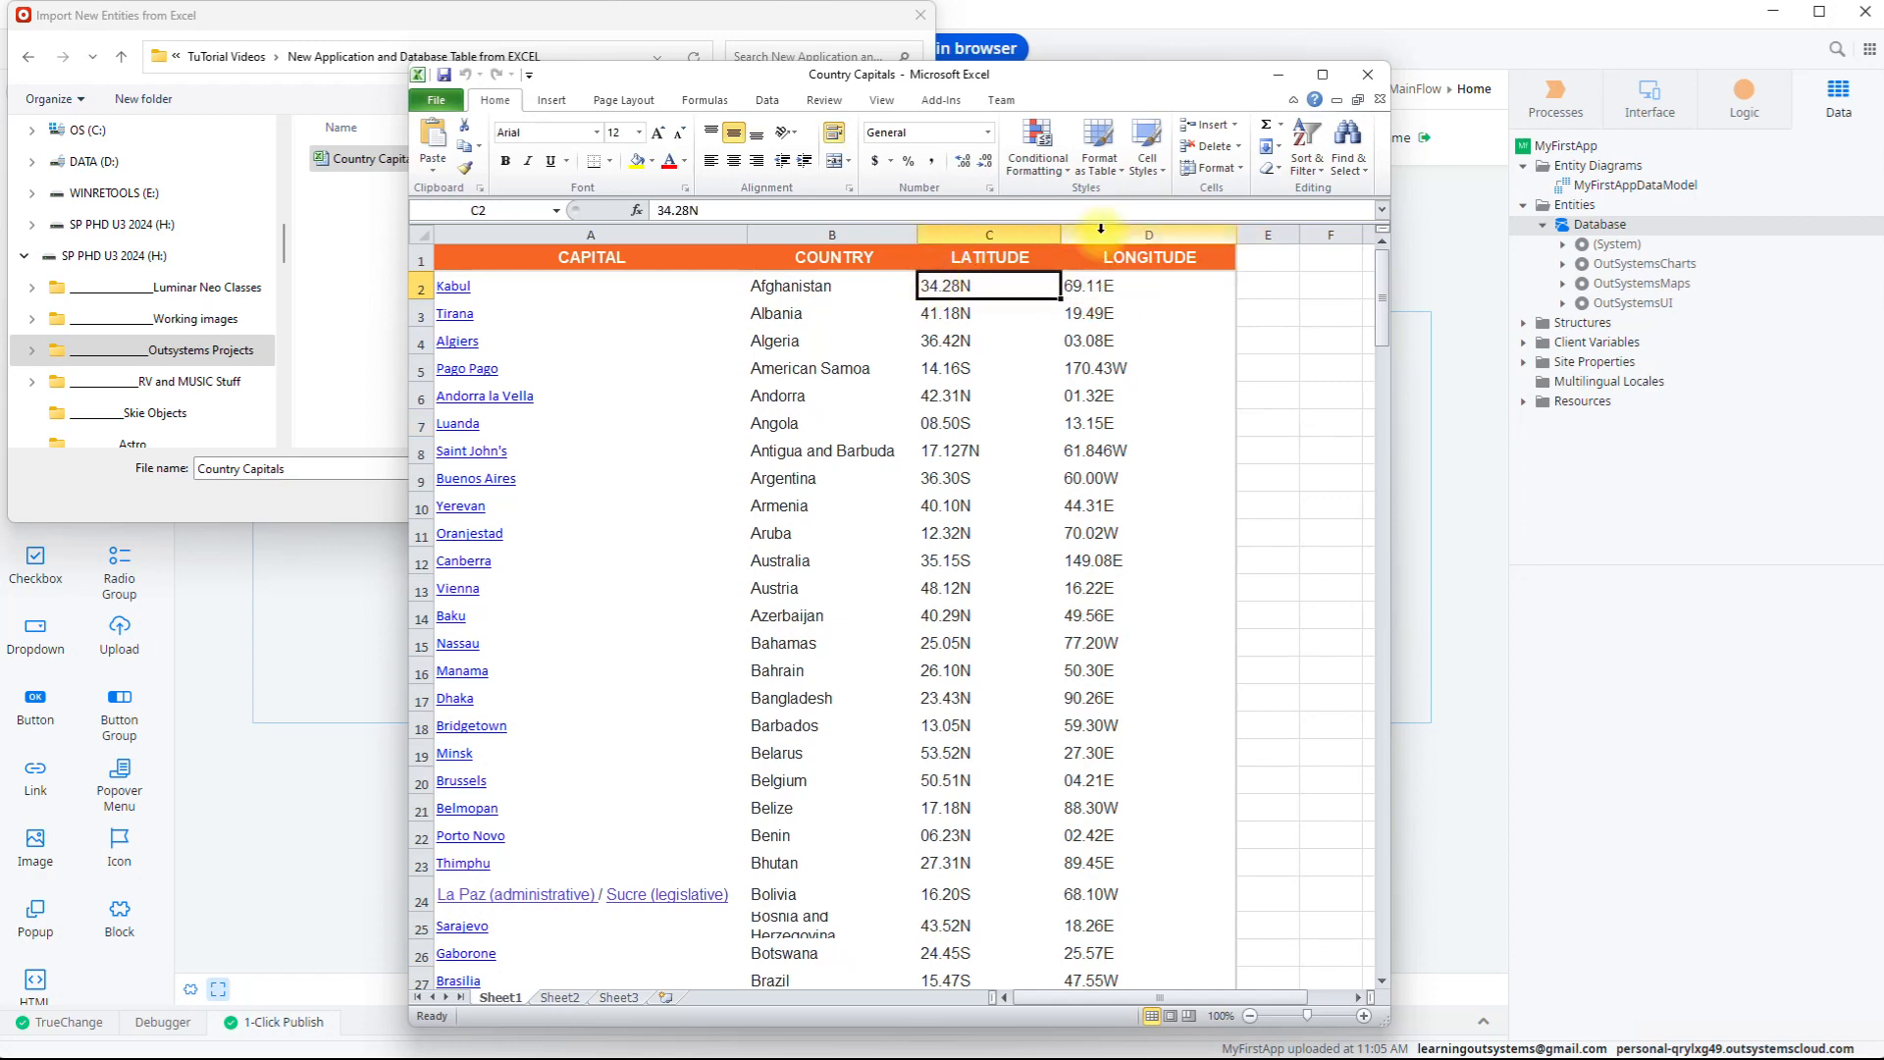
double_click(1108, 90)
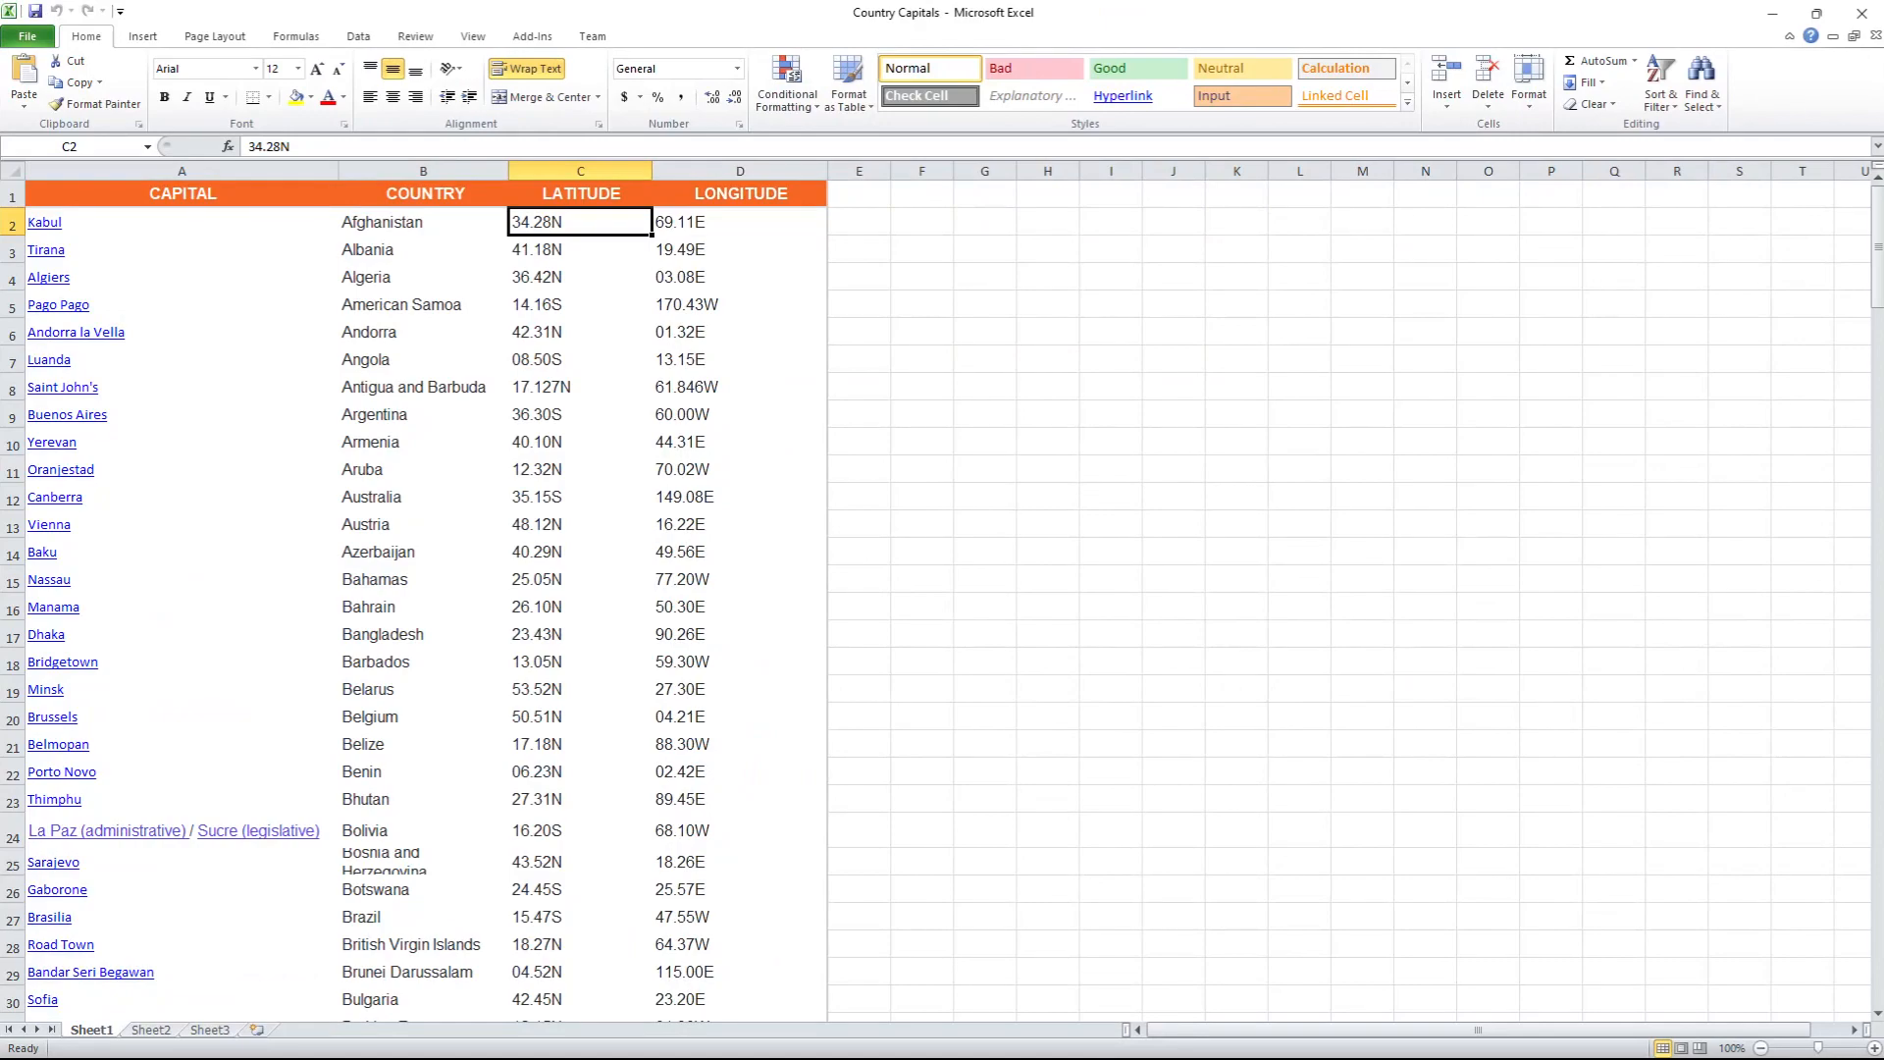
left_click(1816, 13)
left_click_drag(1189, 87, 1865, 0)
Step: Return to Service Studio and import the Sheet1 entity from Country Capitals.xlsx into the module's Database entities
left_click(392, 161)
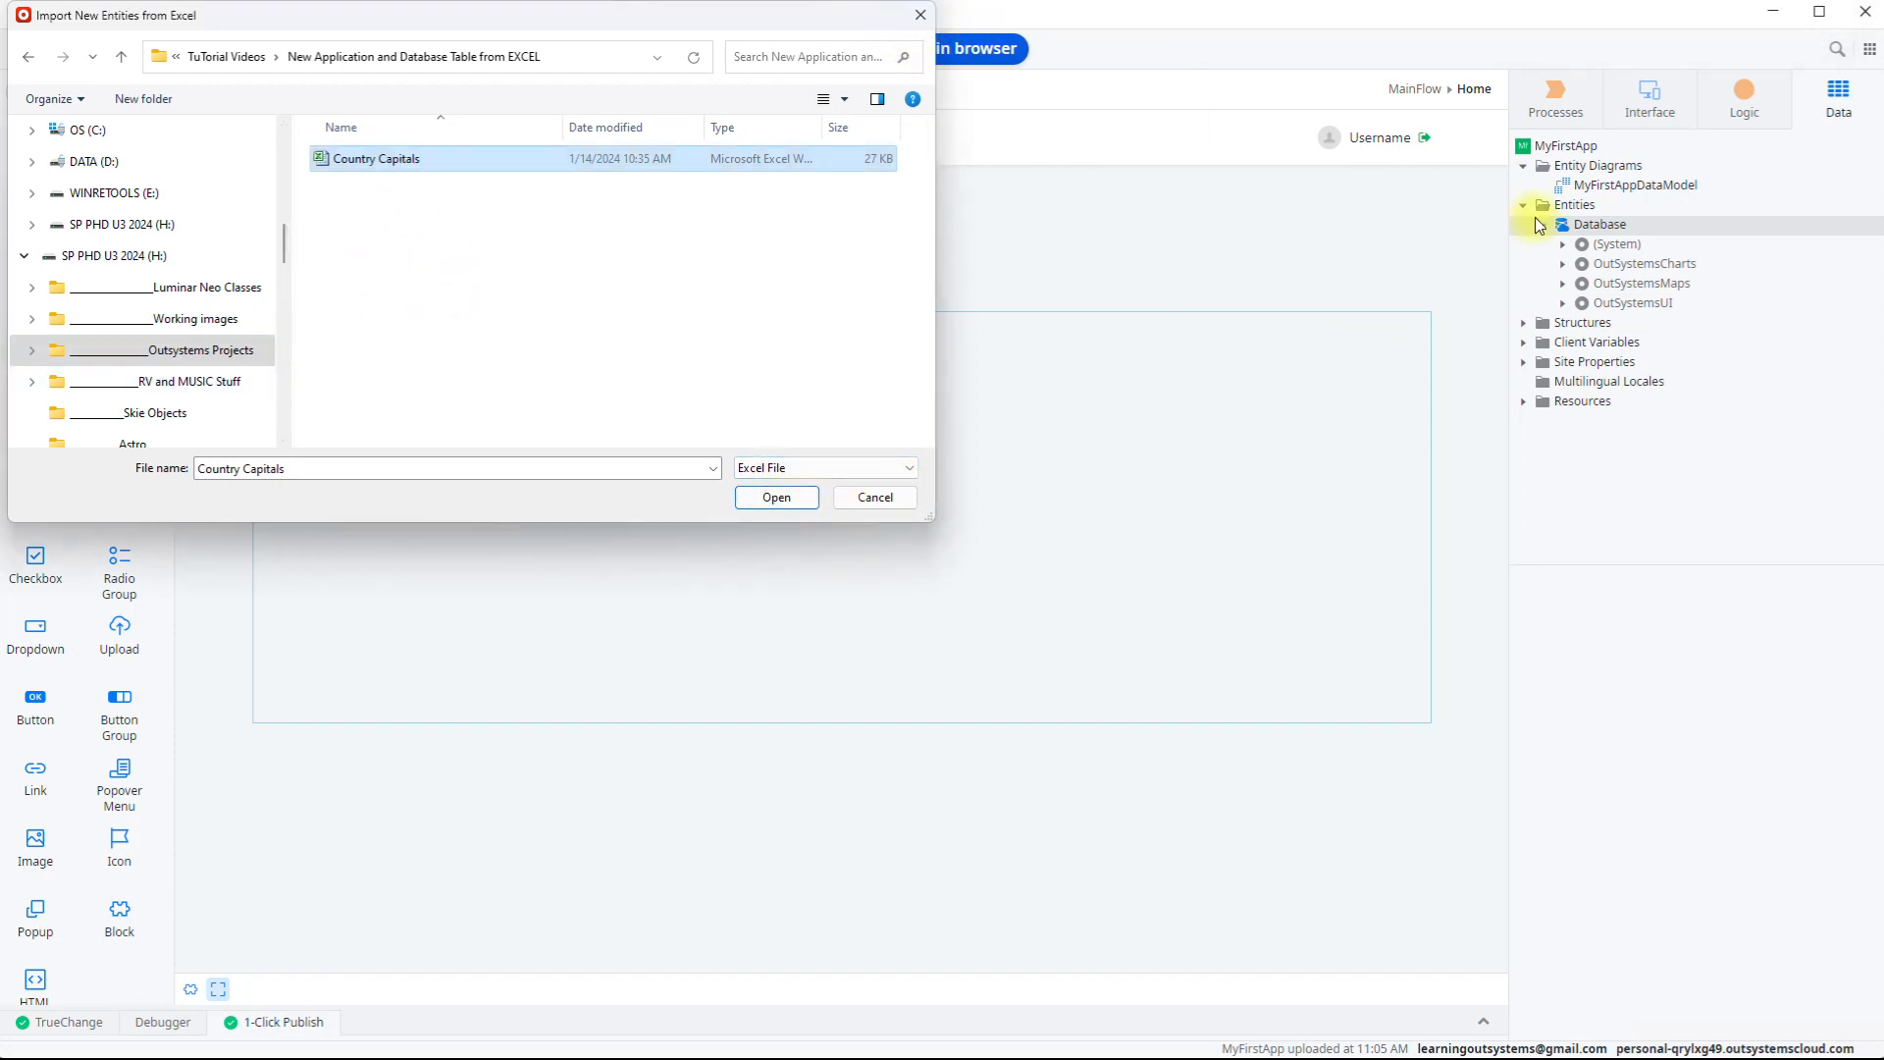
left_click(1629, 227)
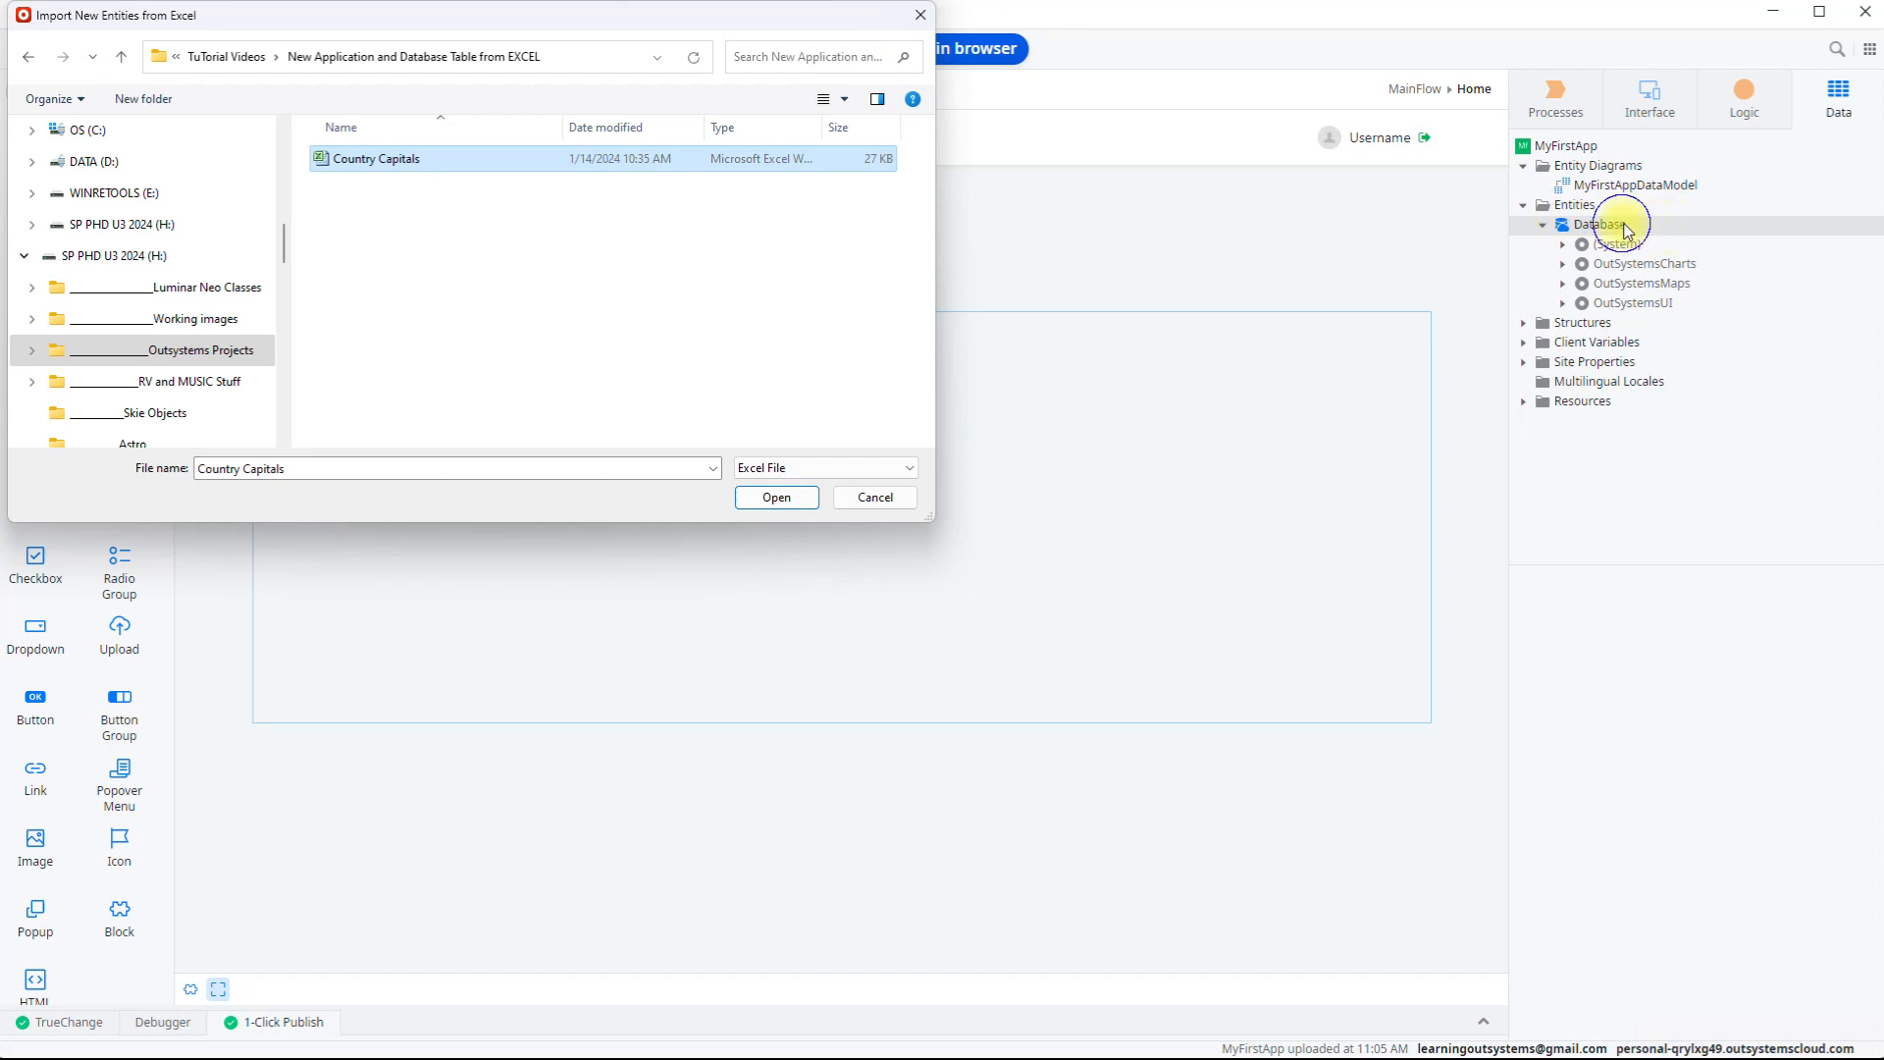
left_click(776, 498)
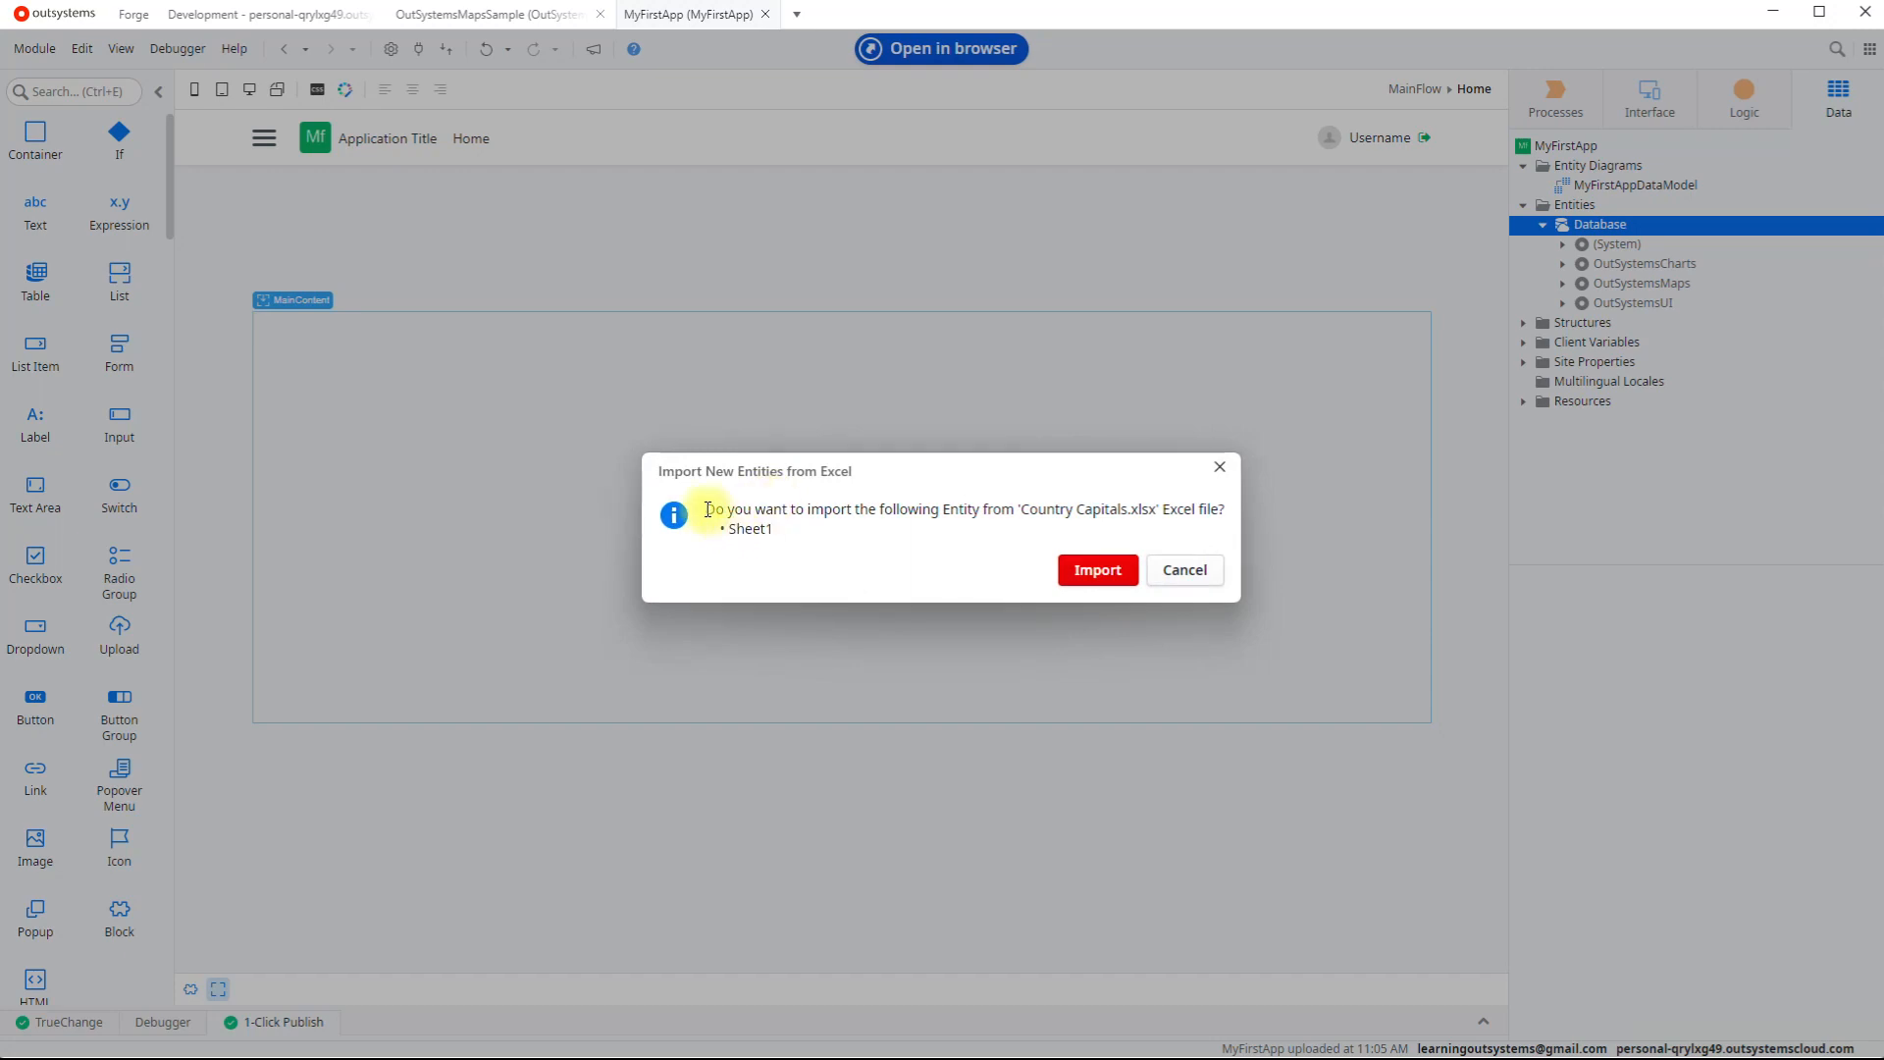
left_click_drag(710, 508, 719, 508)
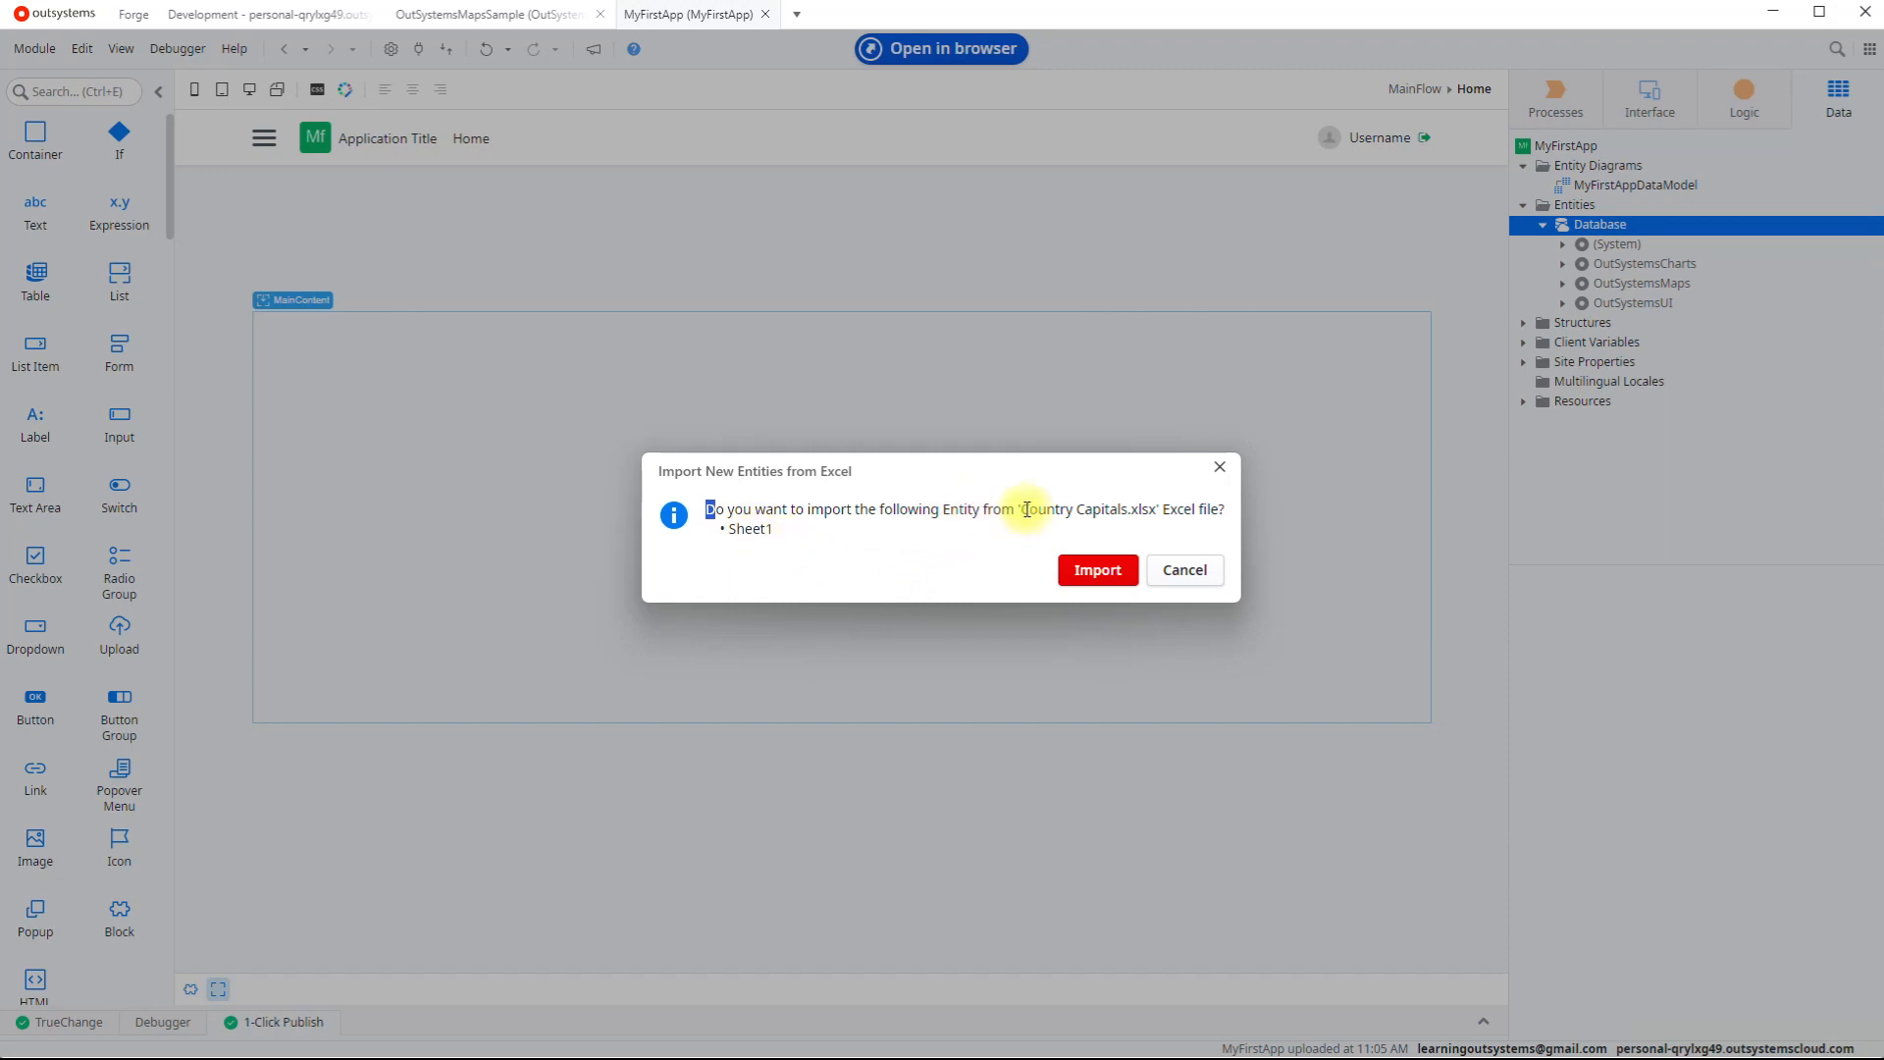
left_click(729, 533)
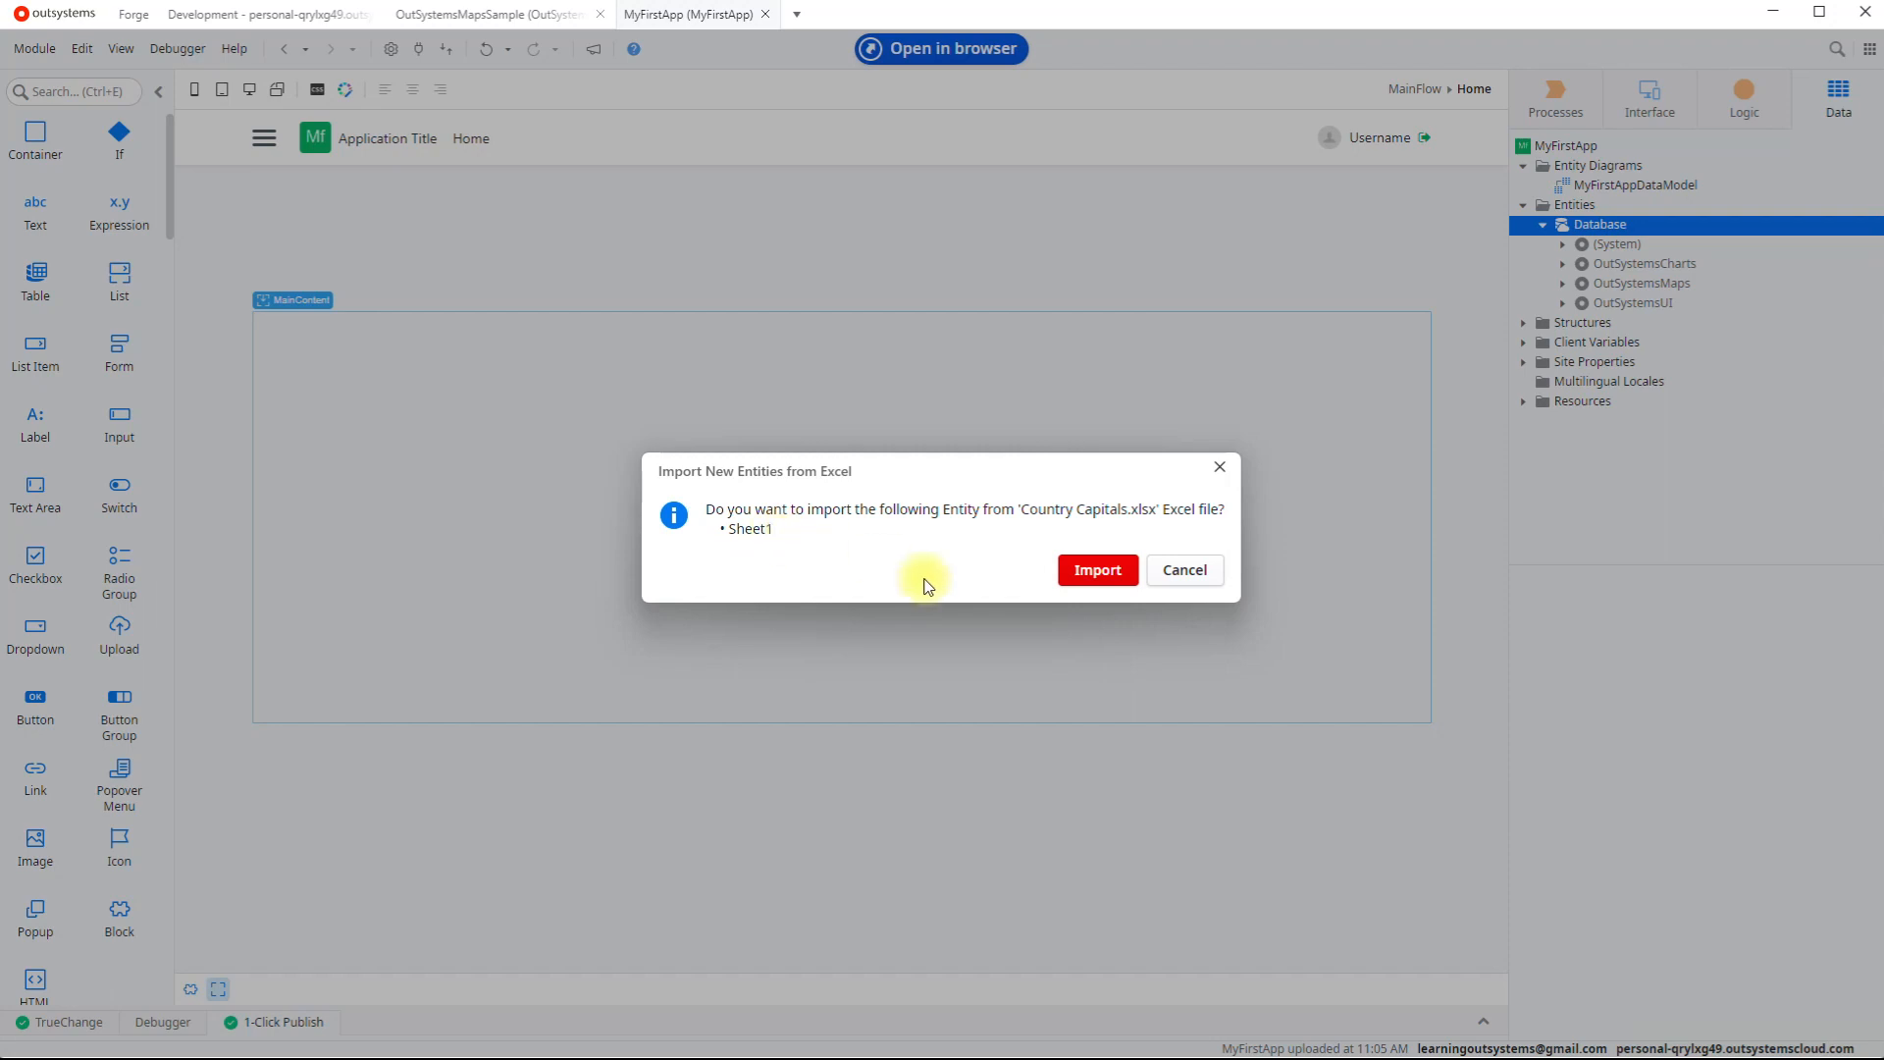
left_click(1096, 578)
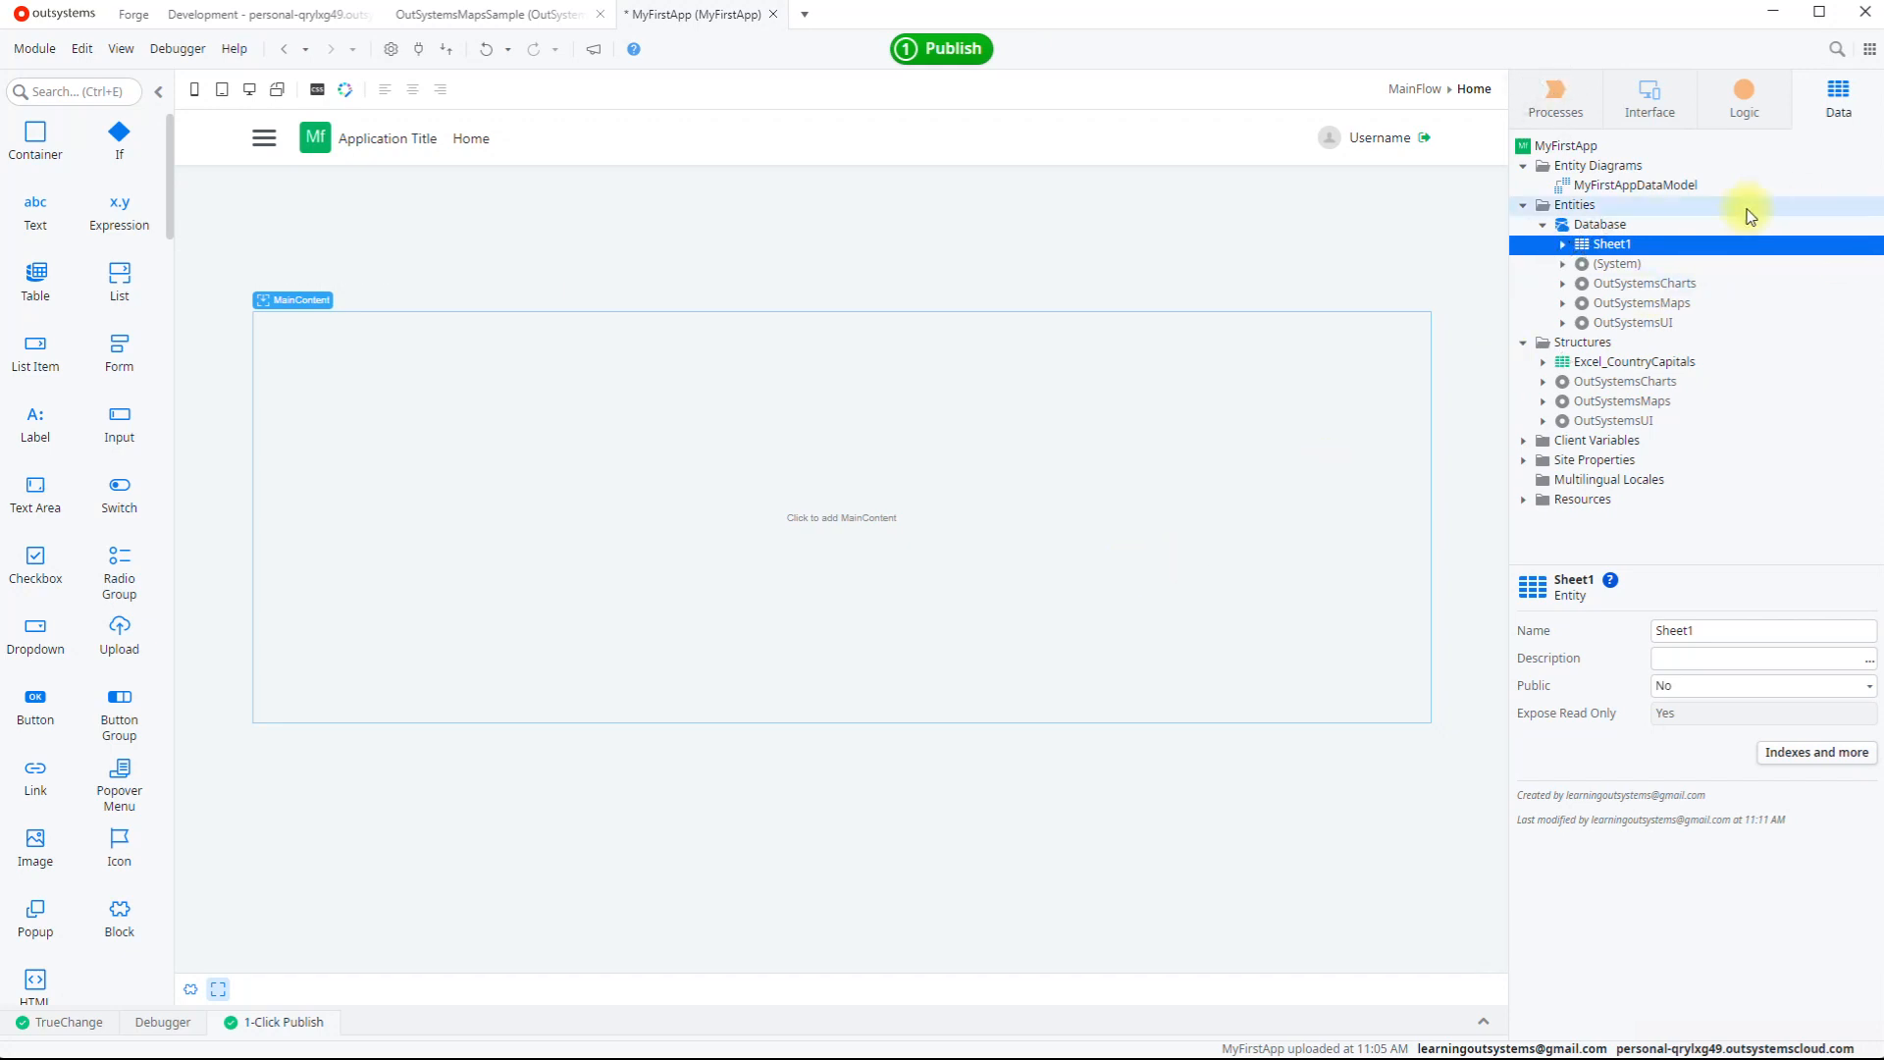
Step: Expand the imported Sheet1 entity to show its attributes and rename the entity as Countries
left_click(1564, 247)
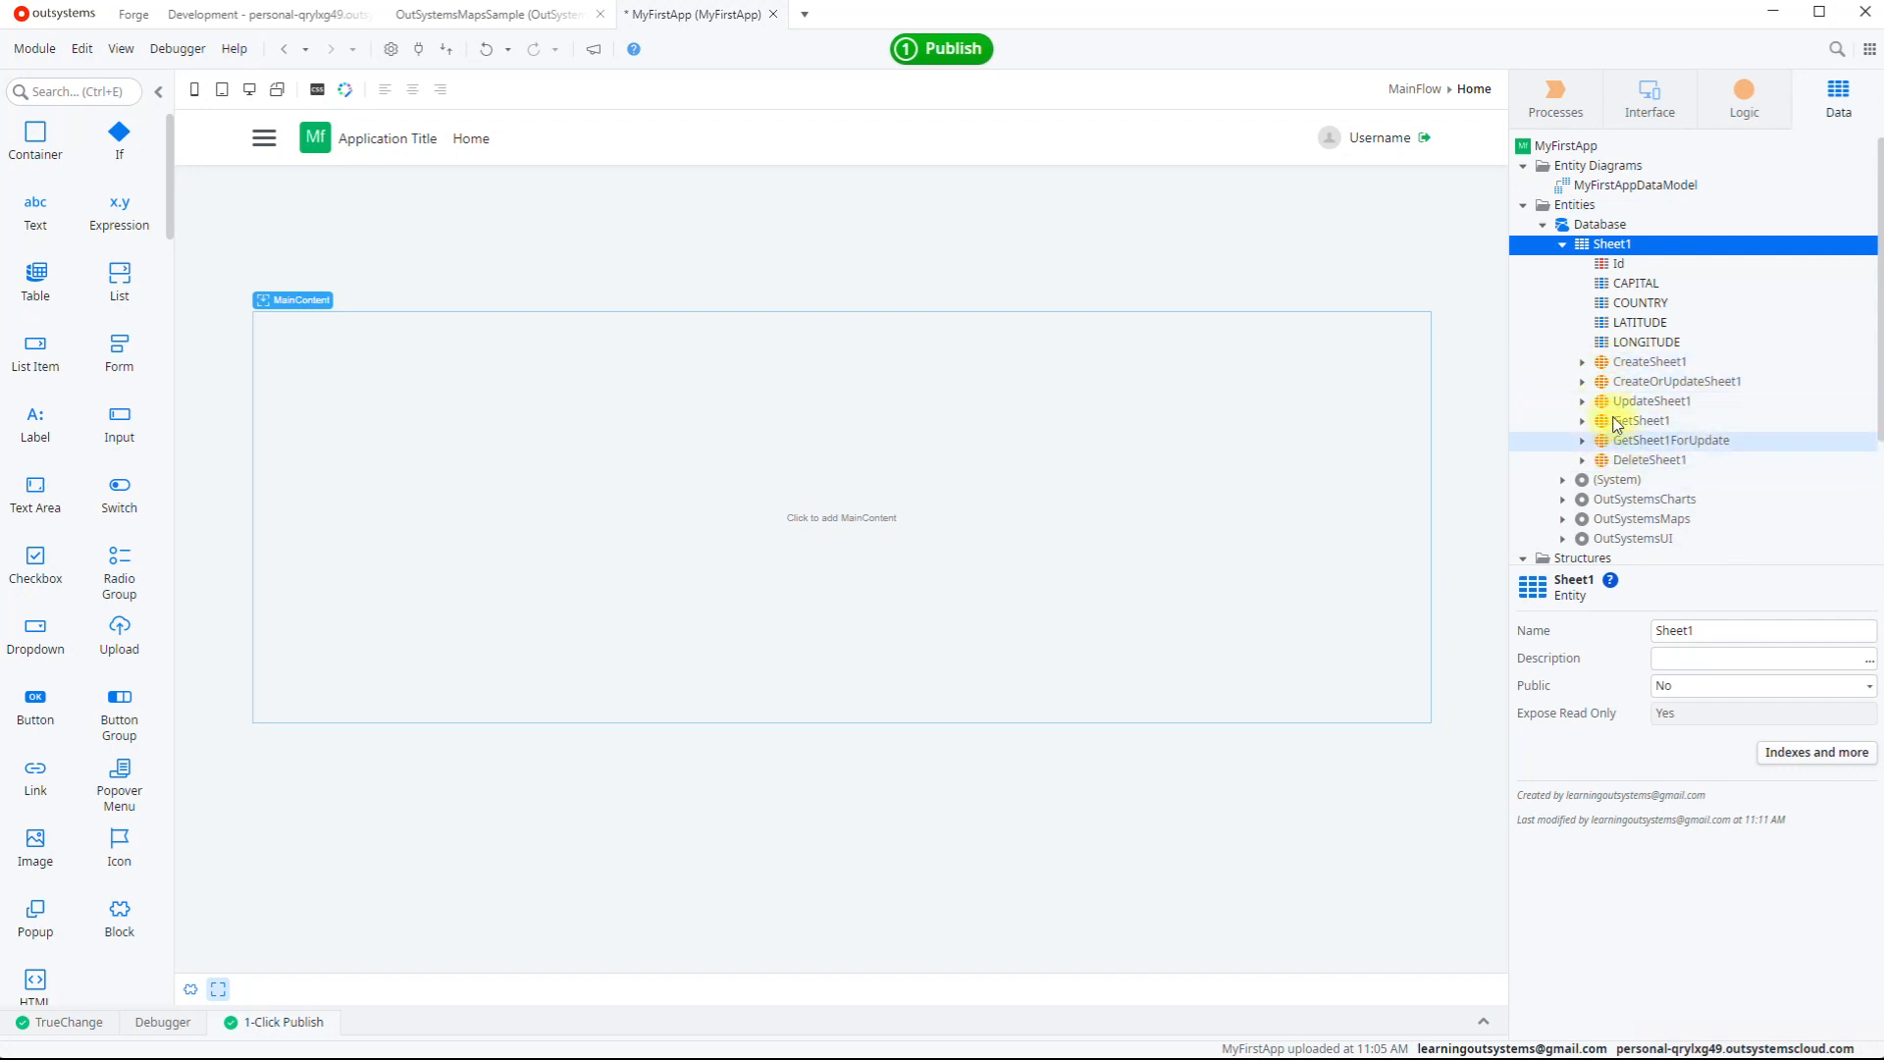
left_click(1606, 247)
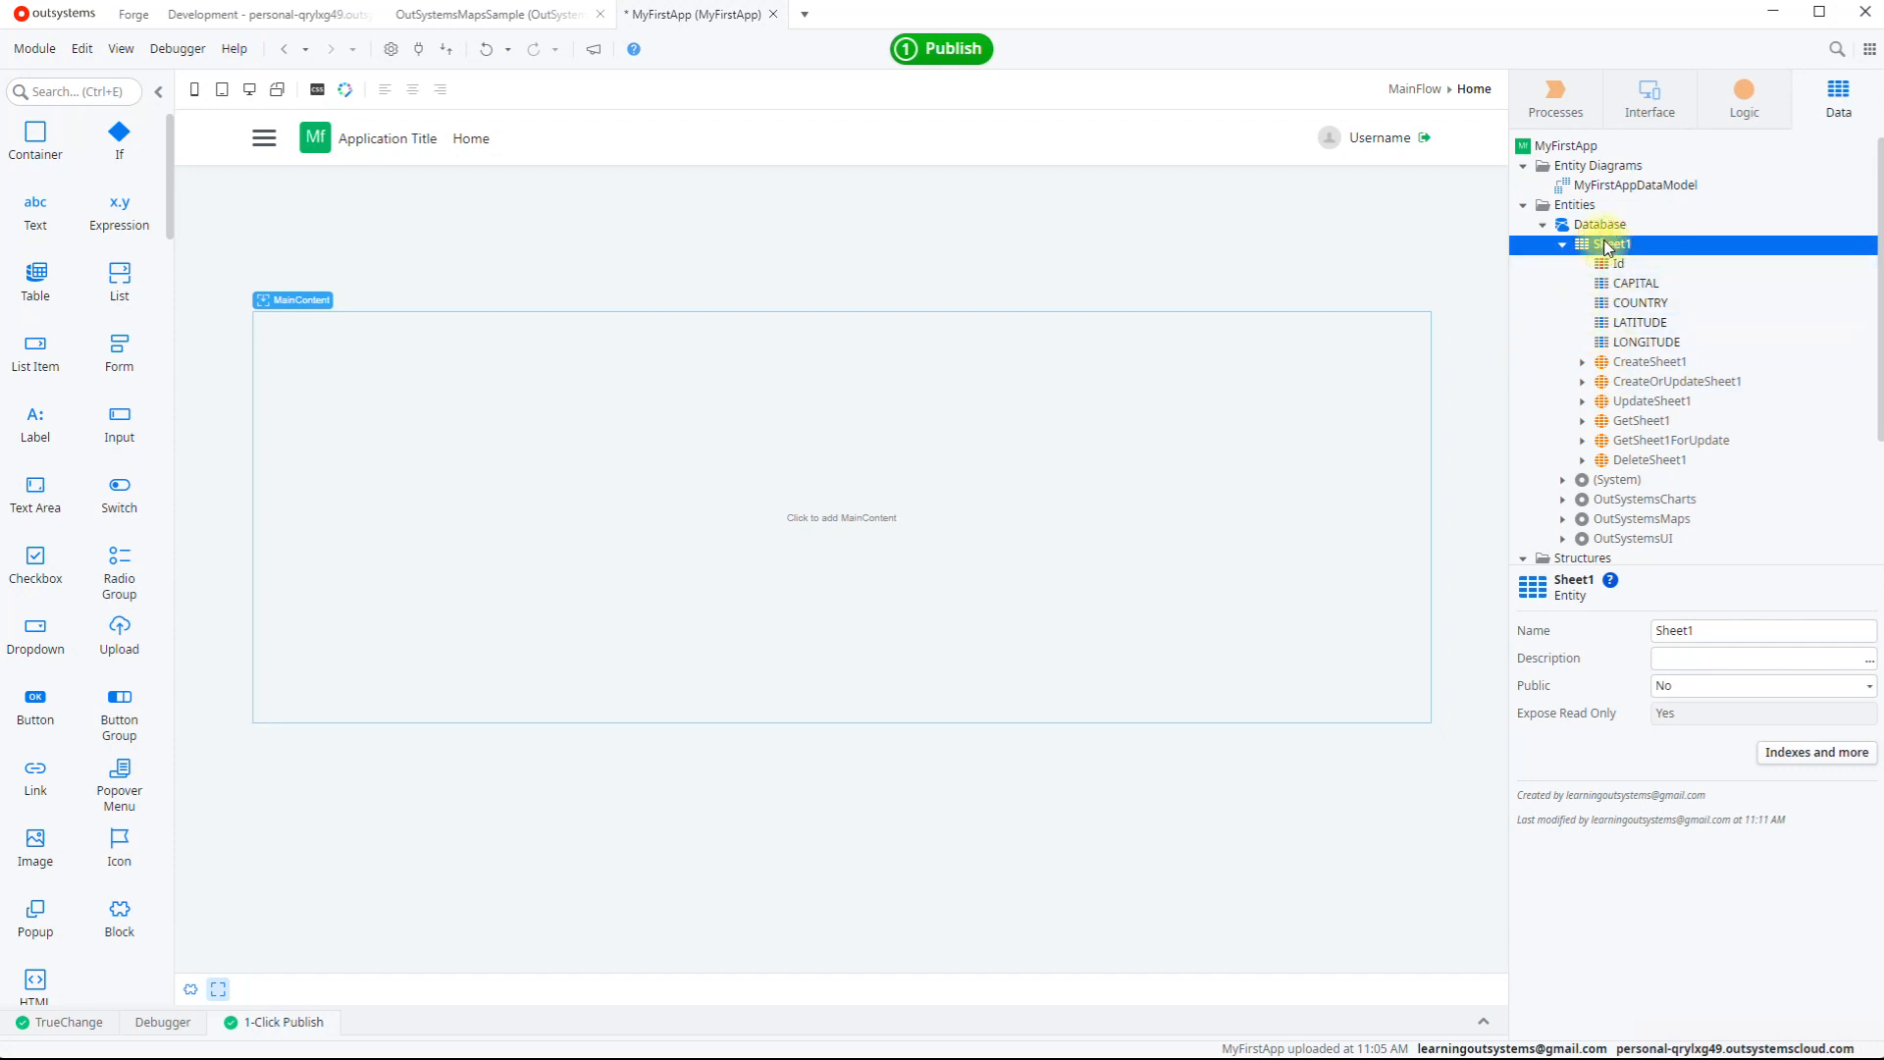
left_click(1730, 634)
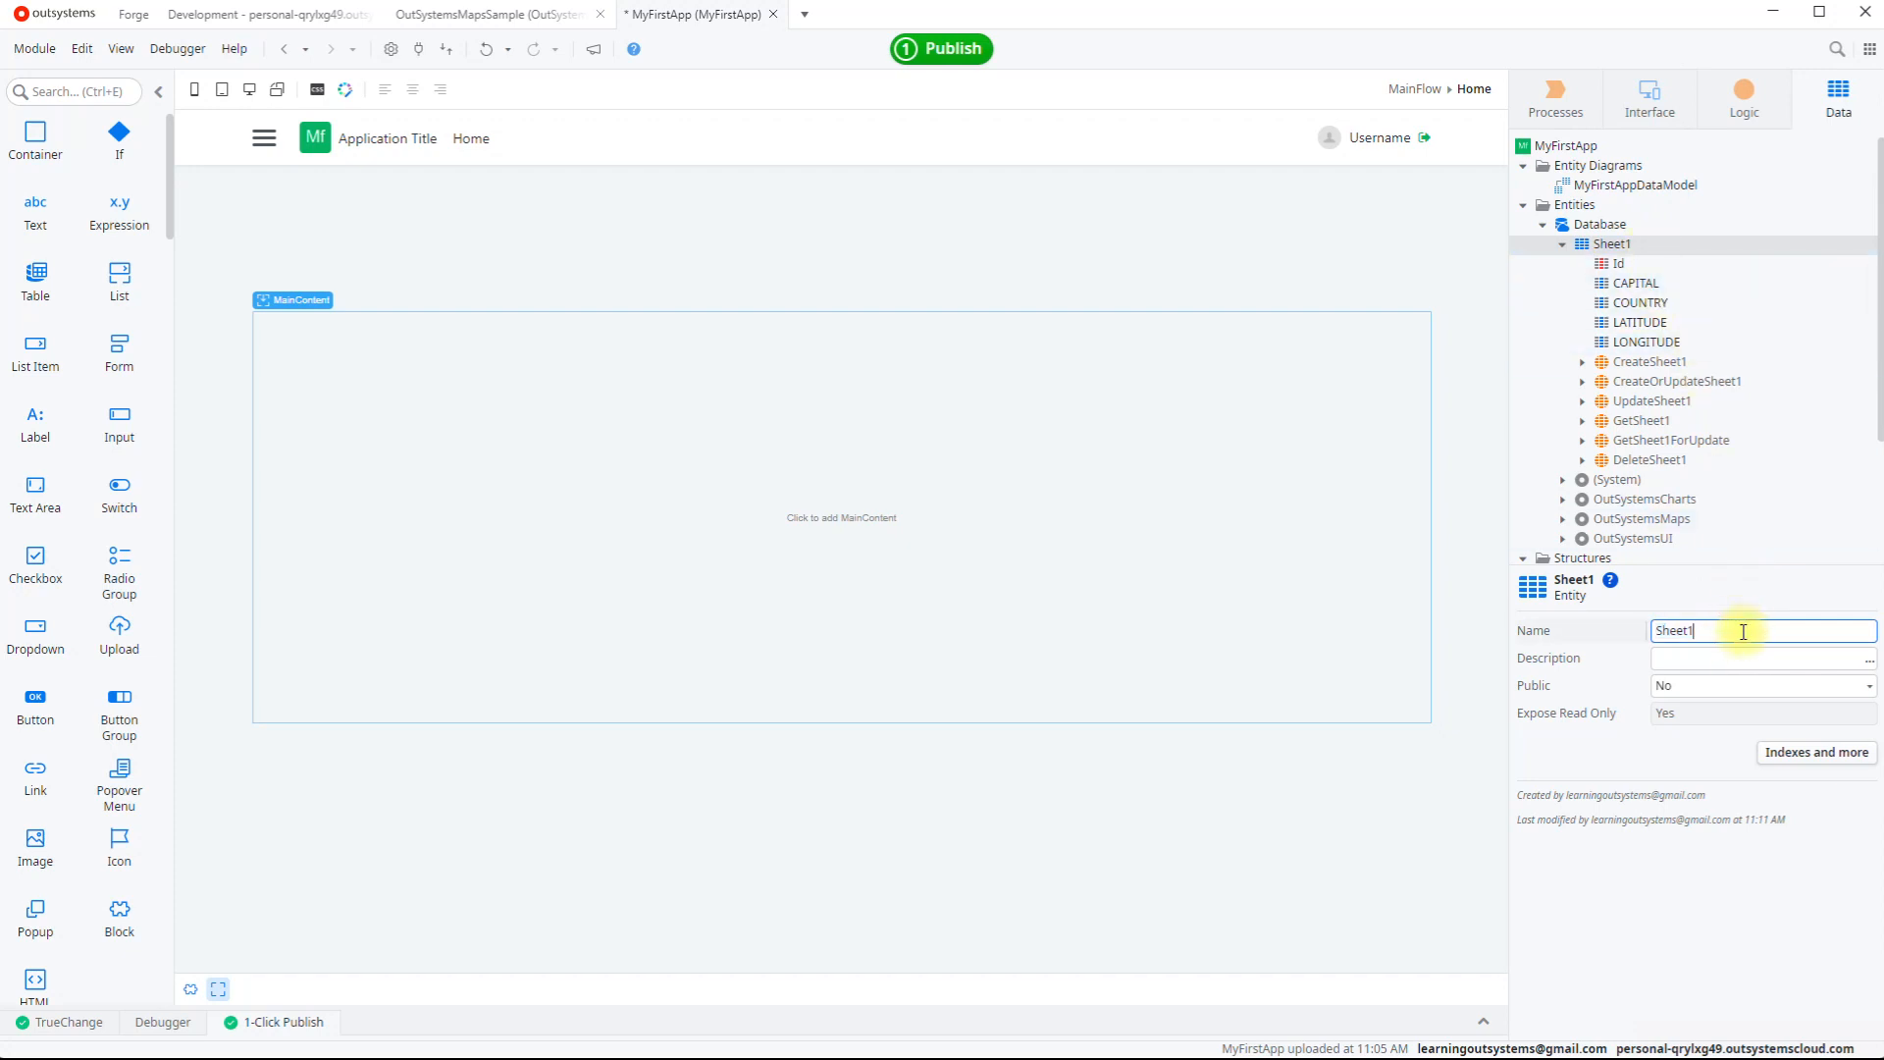
type("Countries")
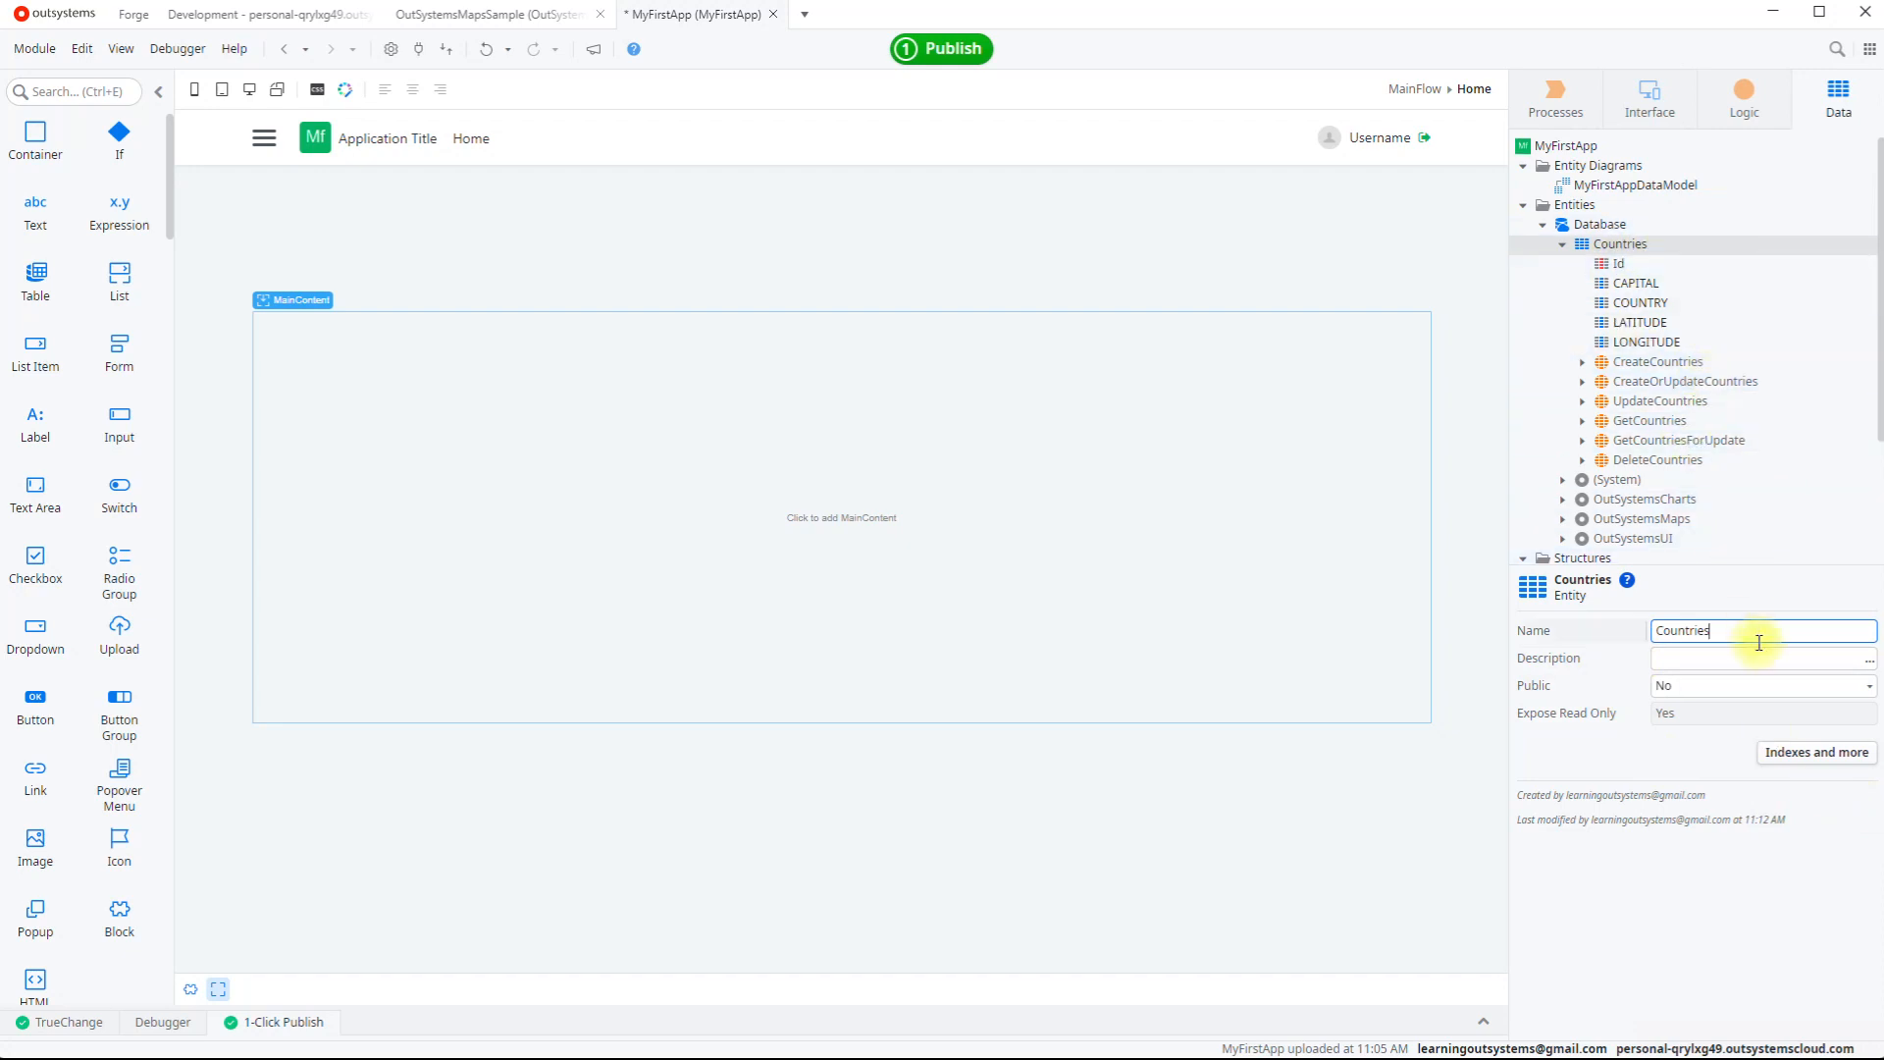
Step: Make the Countries entity public with Expose Read Only set to No, and publish the module
left_click(1733, 658)
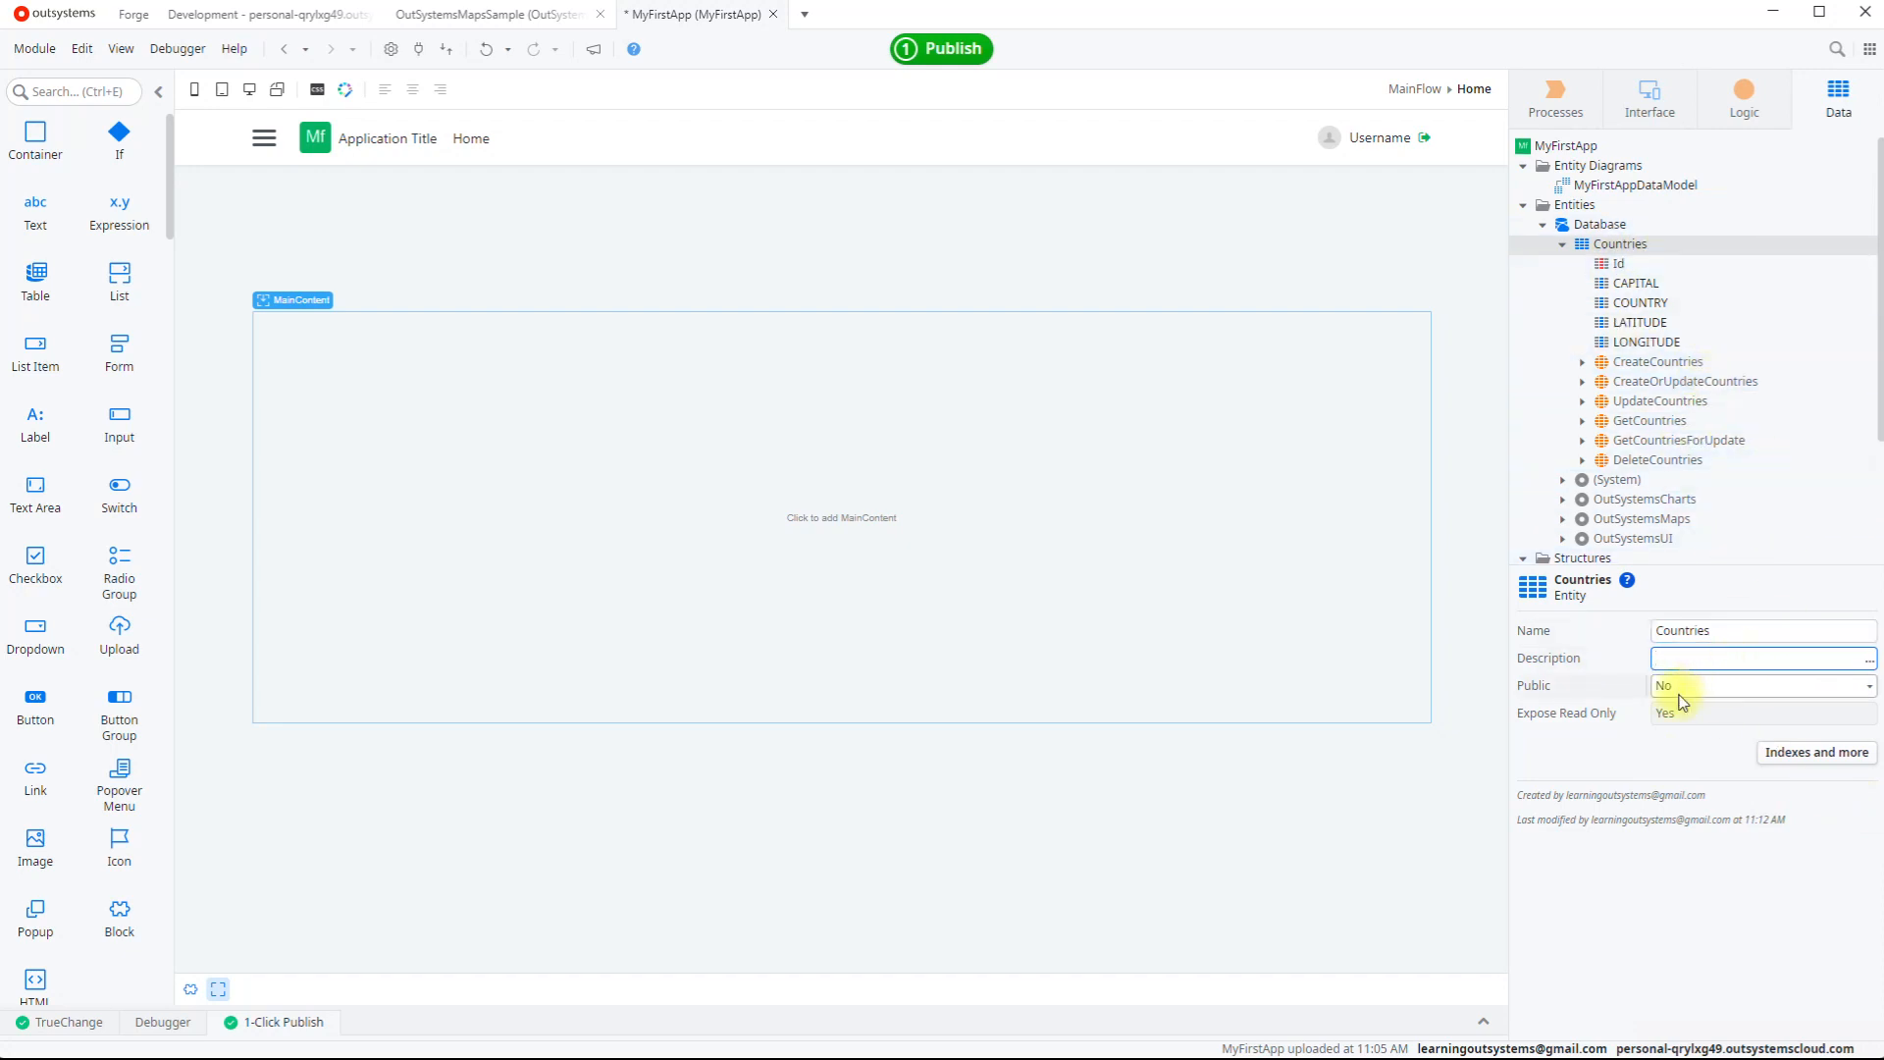
left_click(1865, 687)
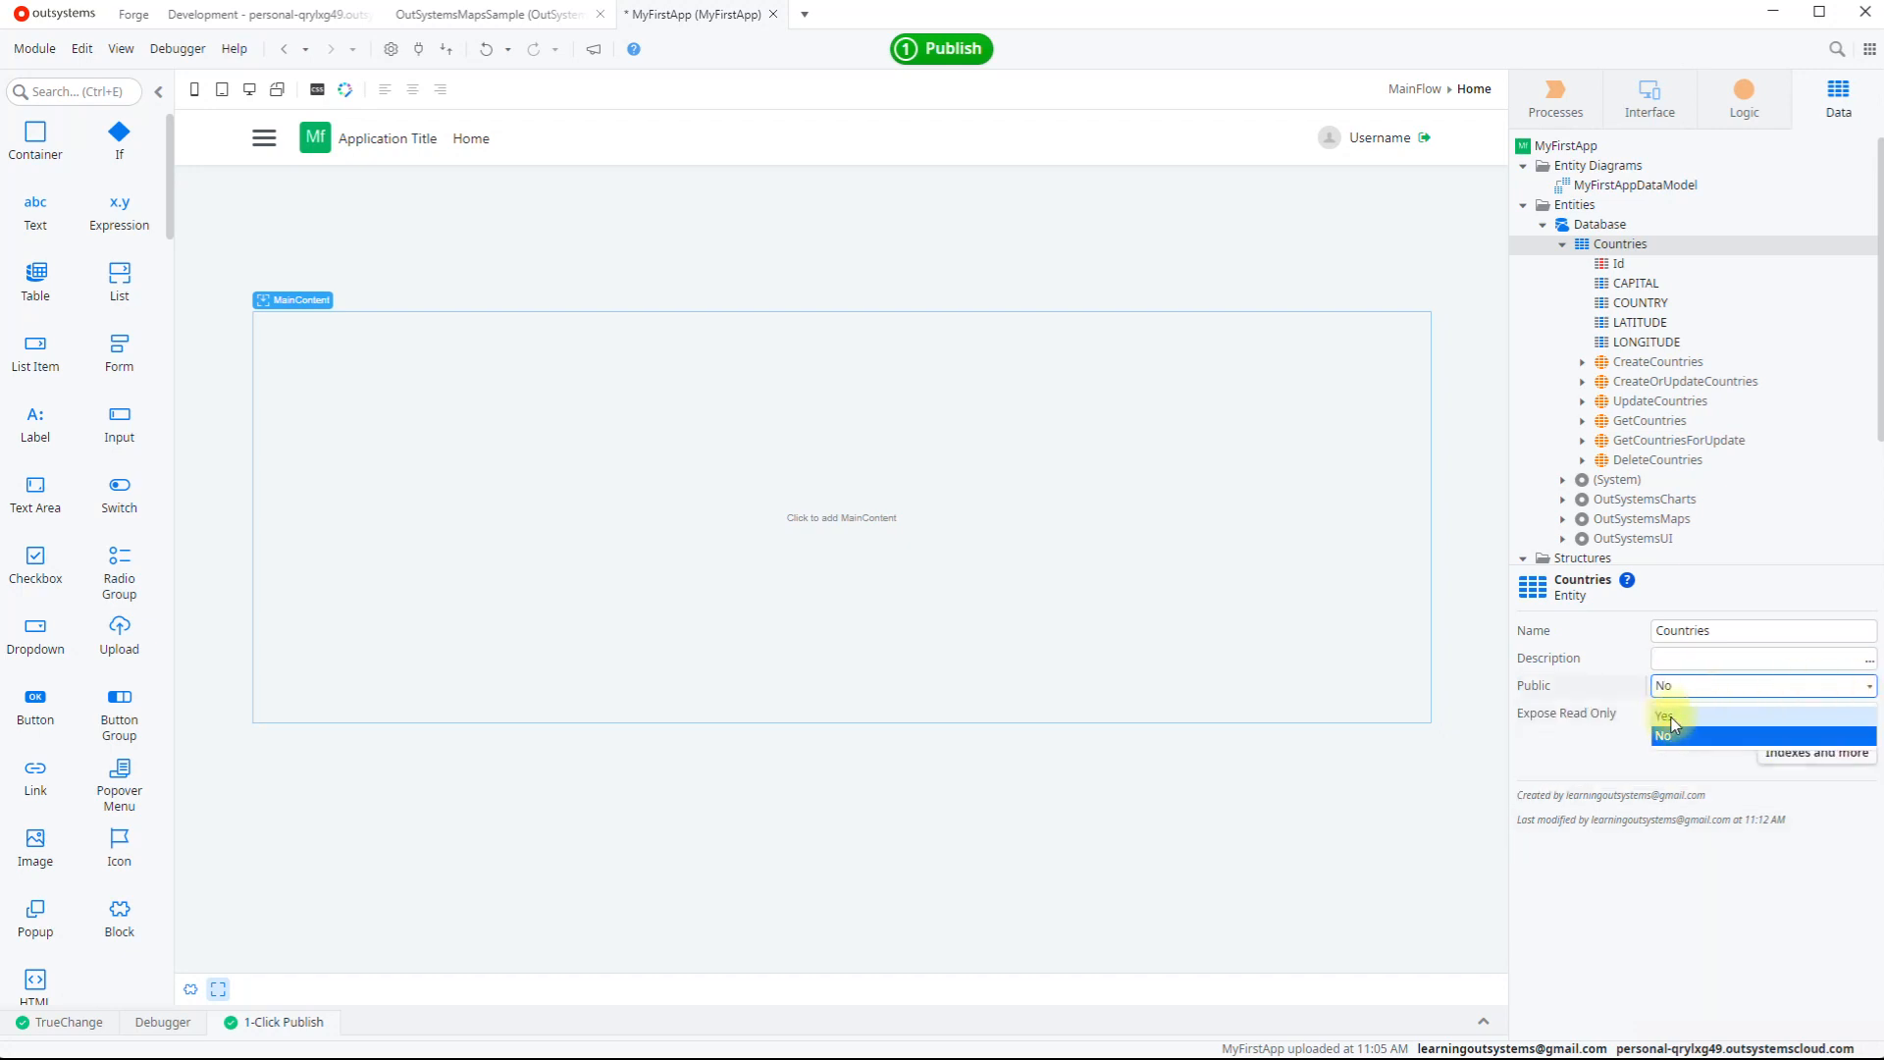
left_click(1669, 723)
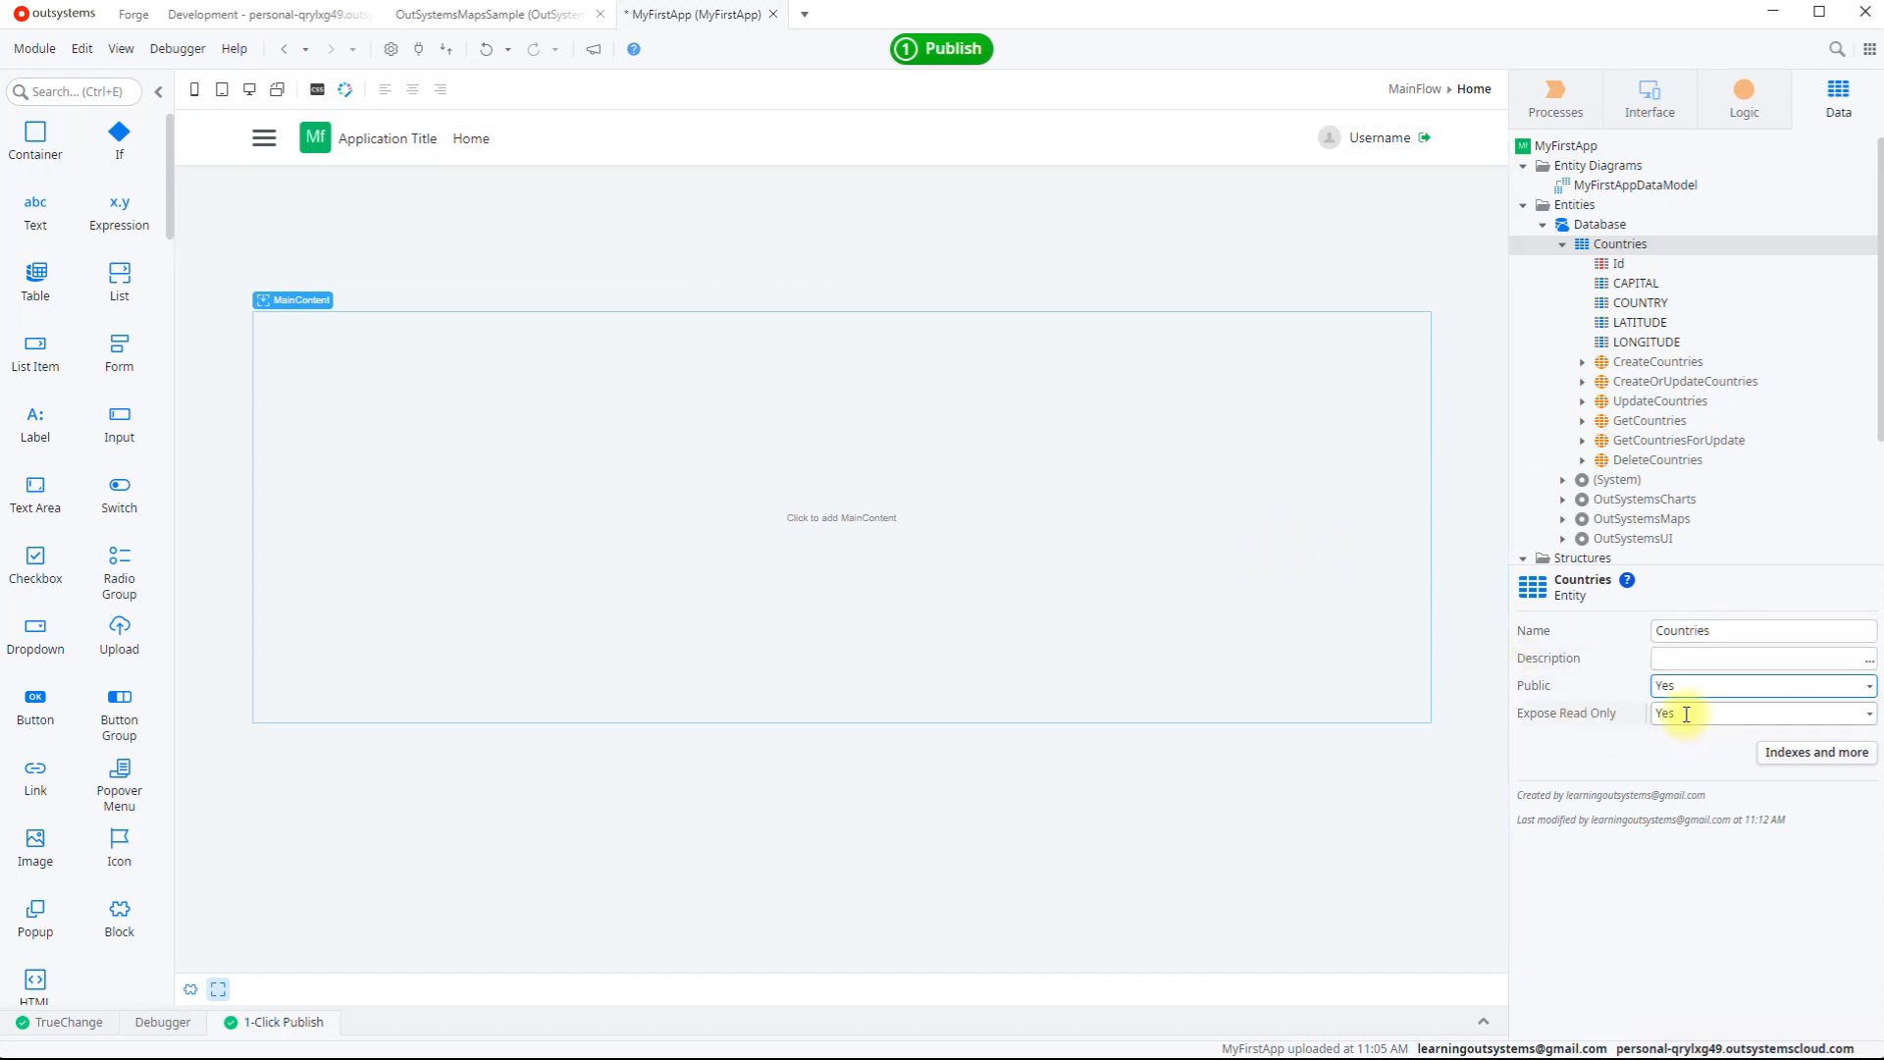
left_click(1868, 718)
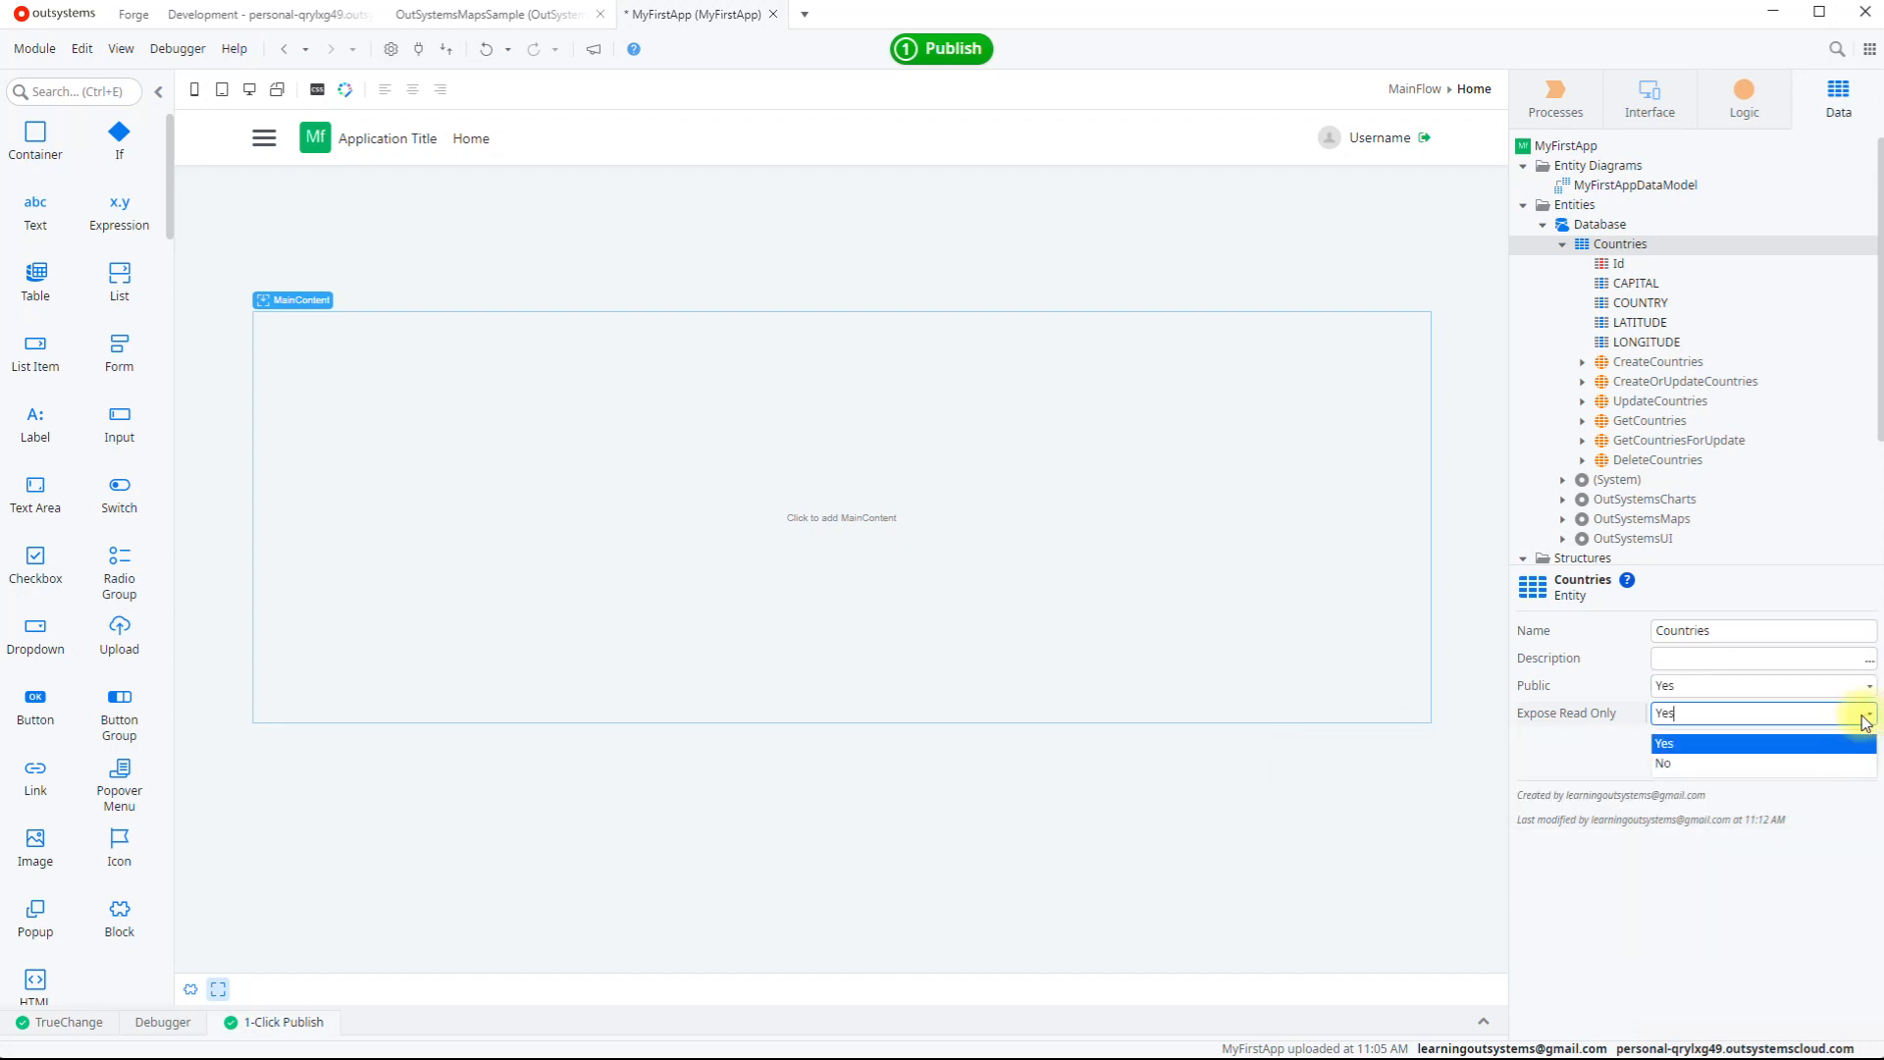
left_click(1666, 765)
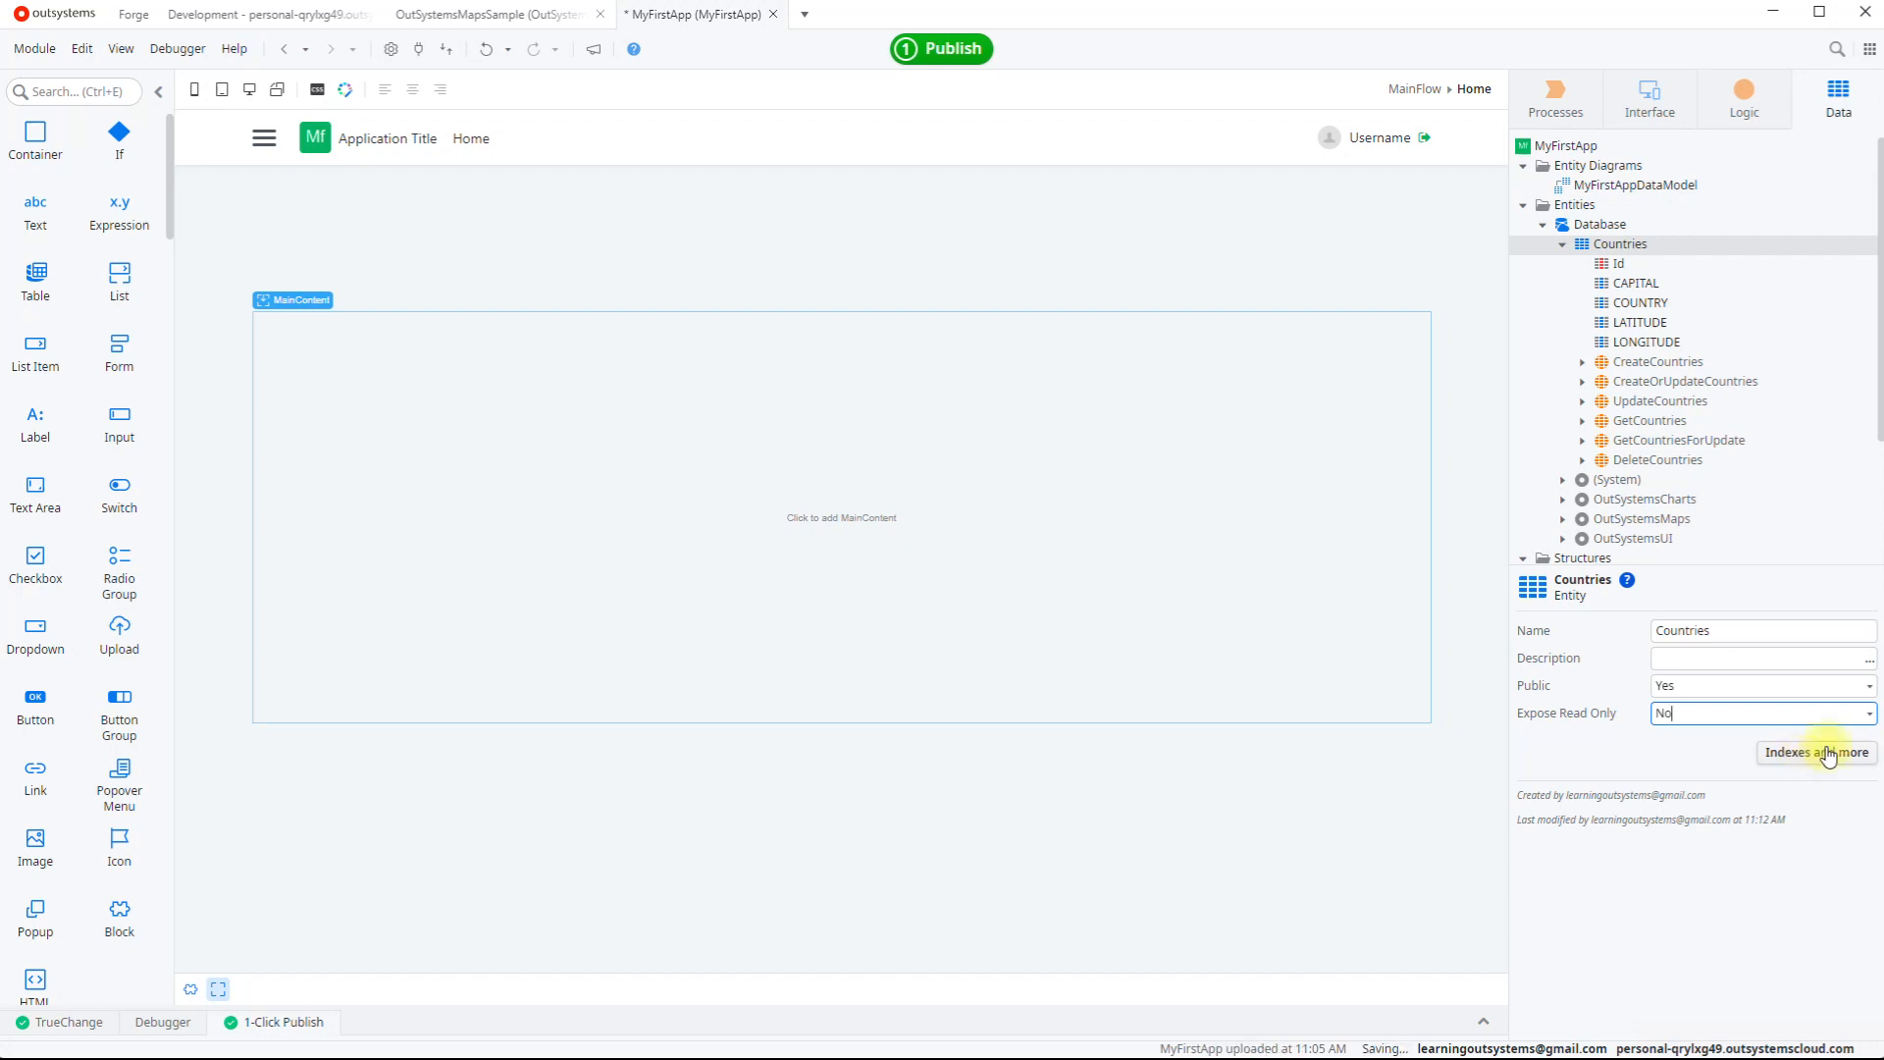
left_click(1614, 252)
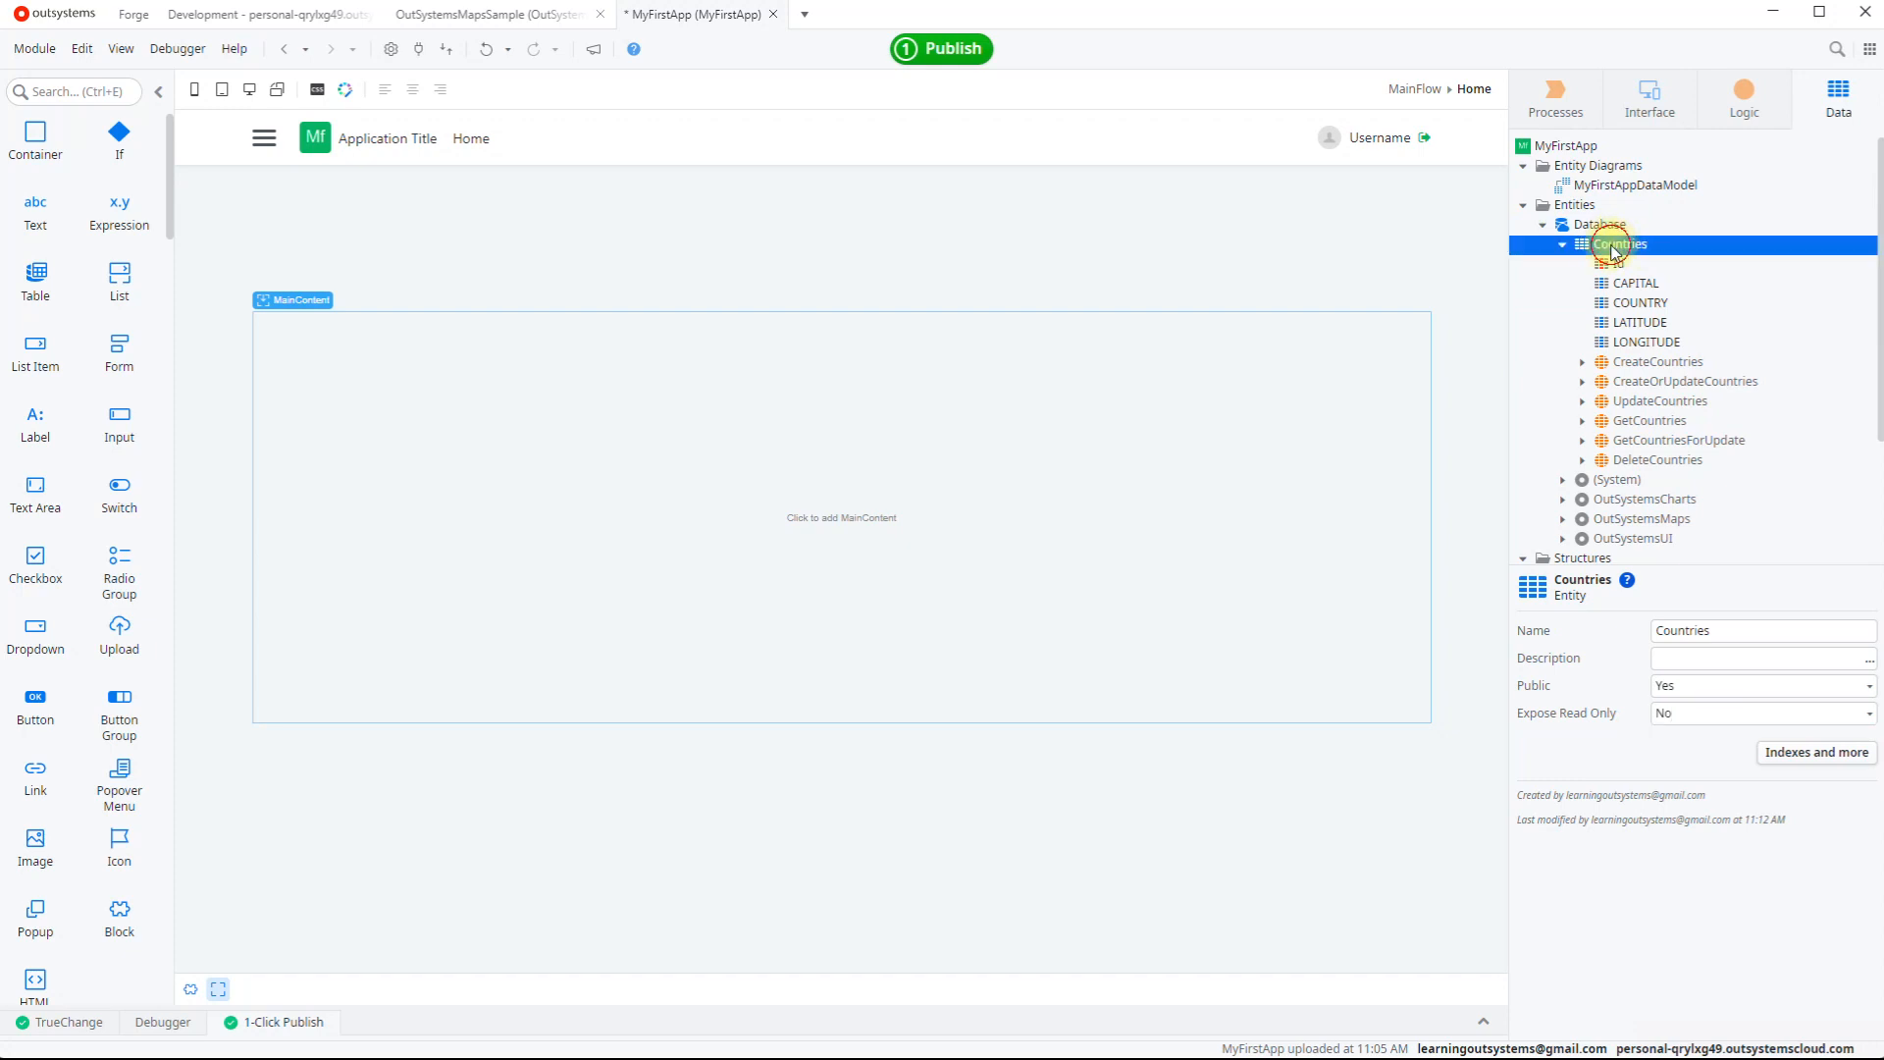
left_click(955, 44)
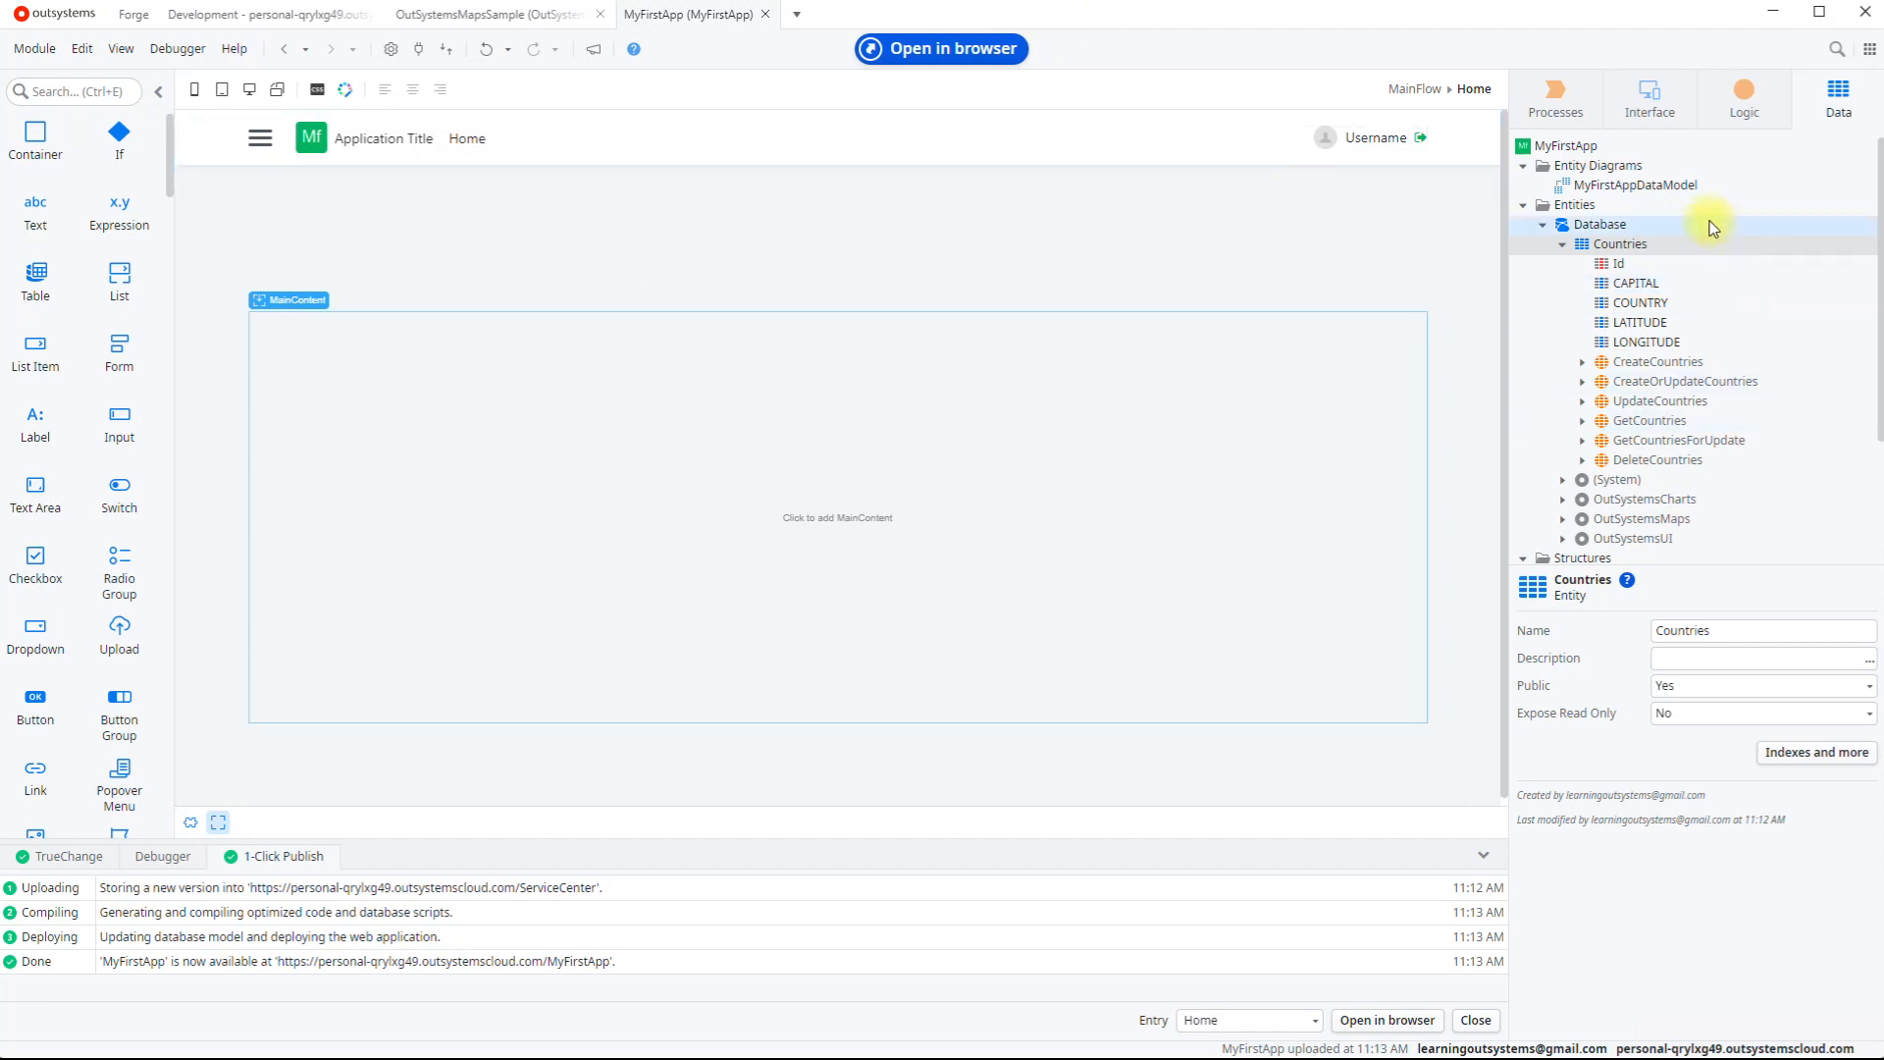
Step: View the Countries entity's data and look through the imported capital, country, latitude and longitude records
double_click(1620, 245)
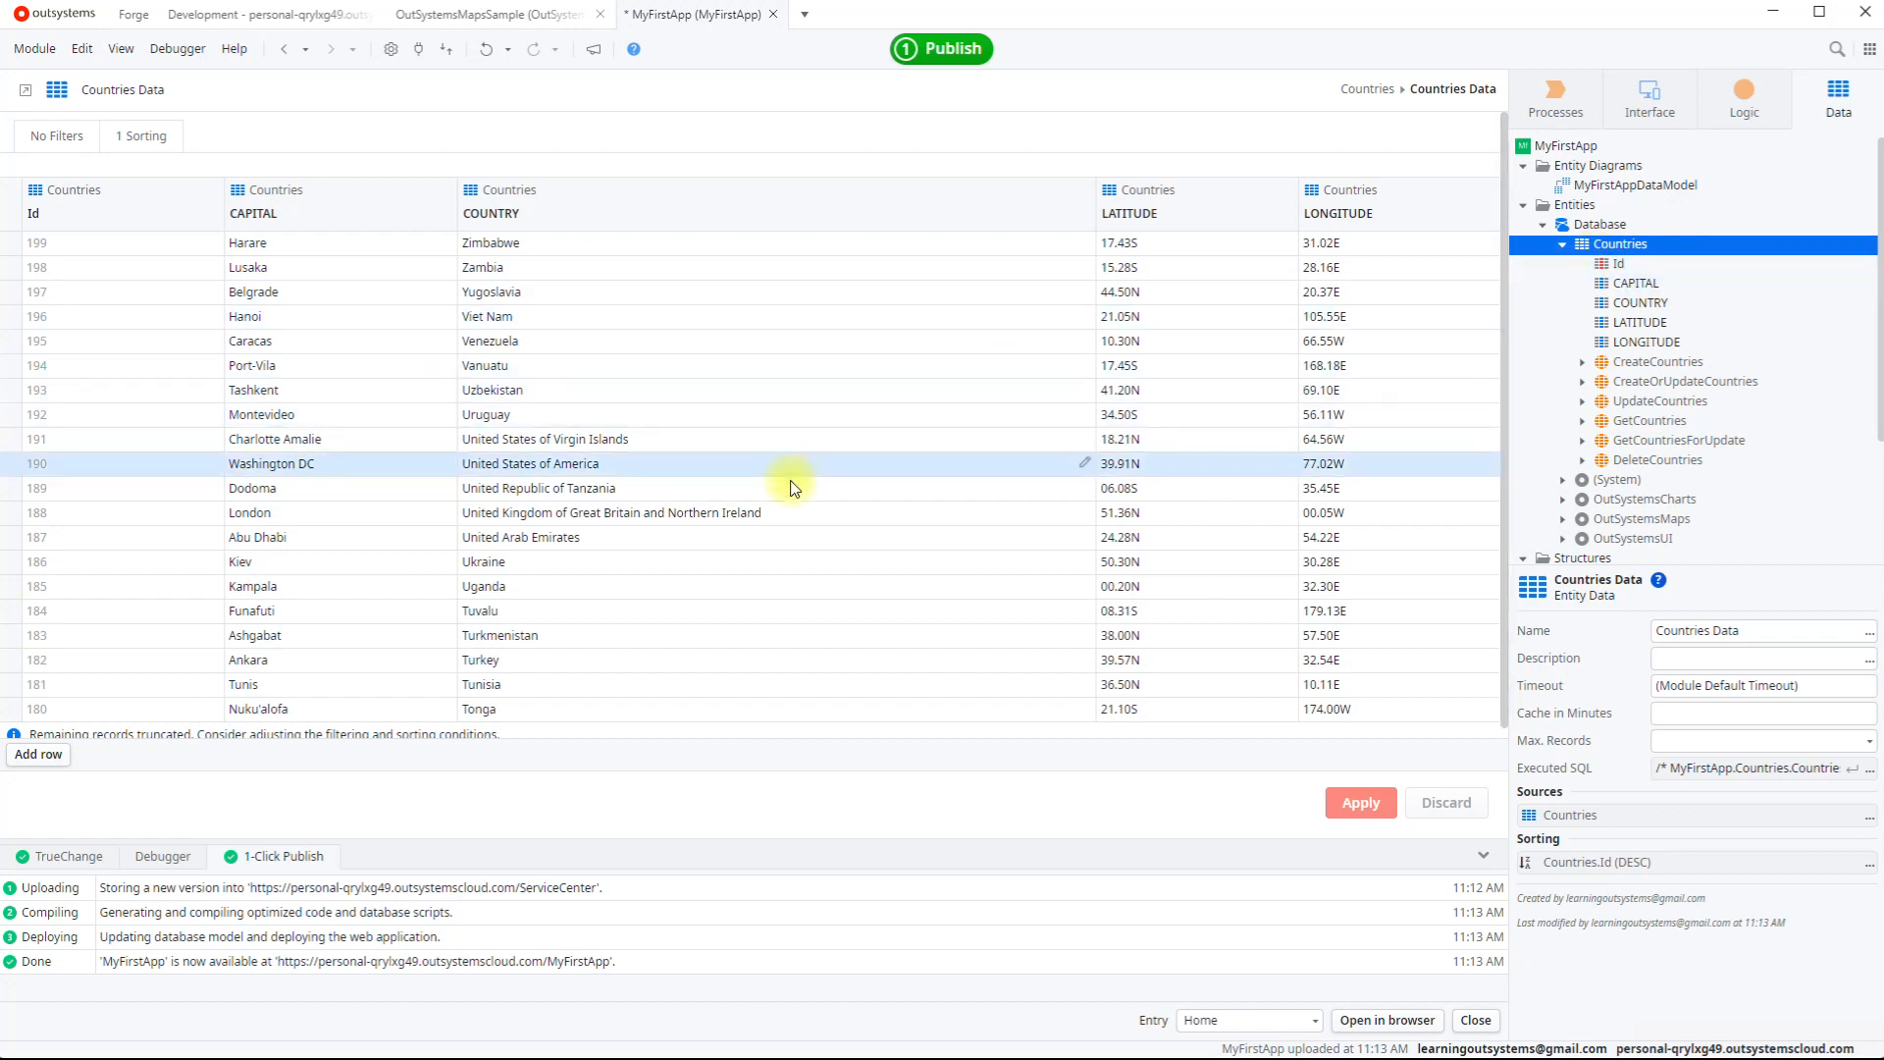
scroll(844, 579, "down", 2)
scroll(294, 667, "up", 1)
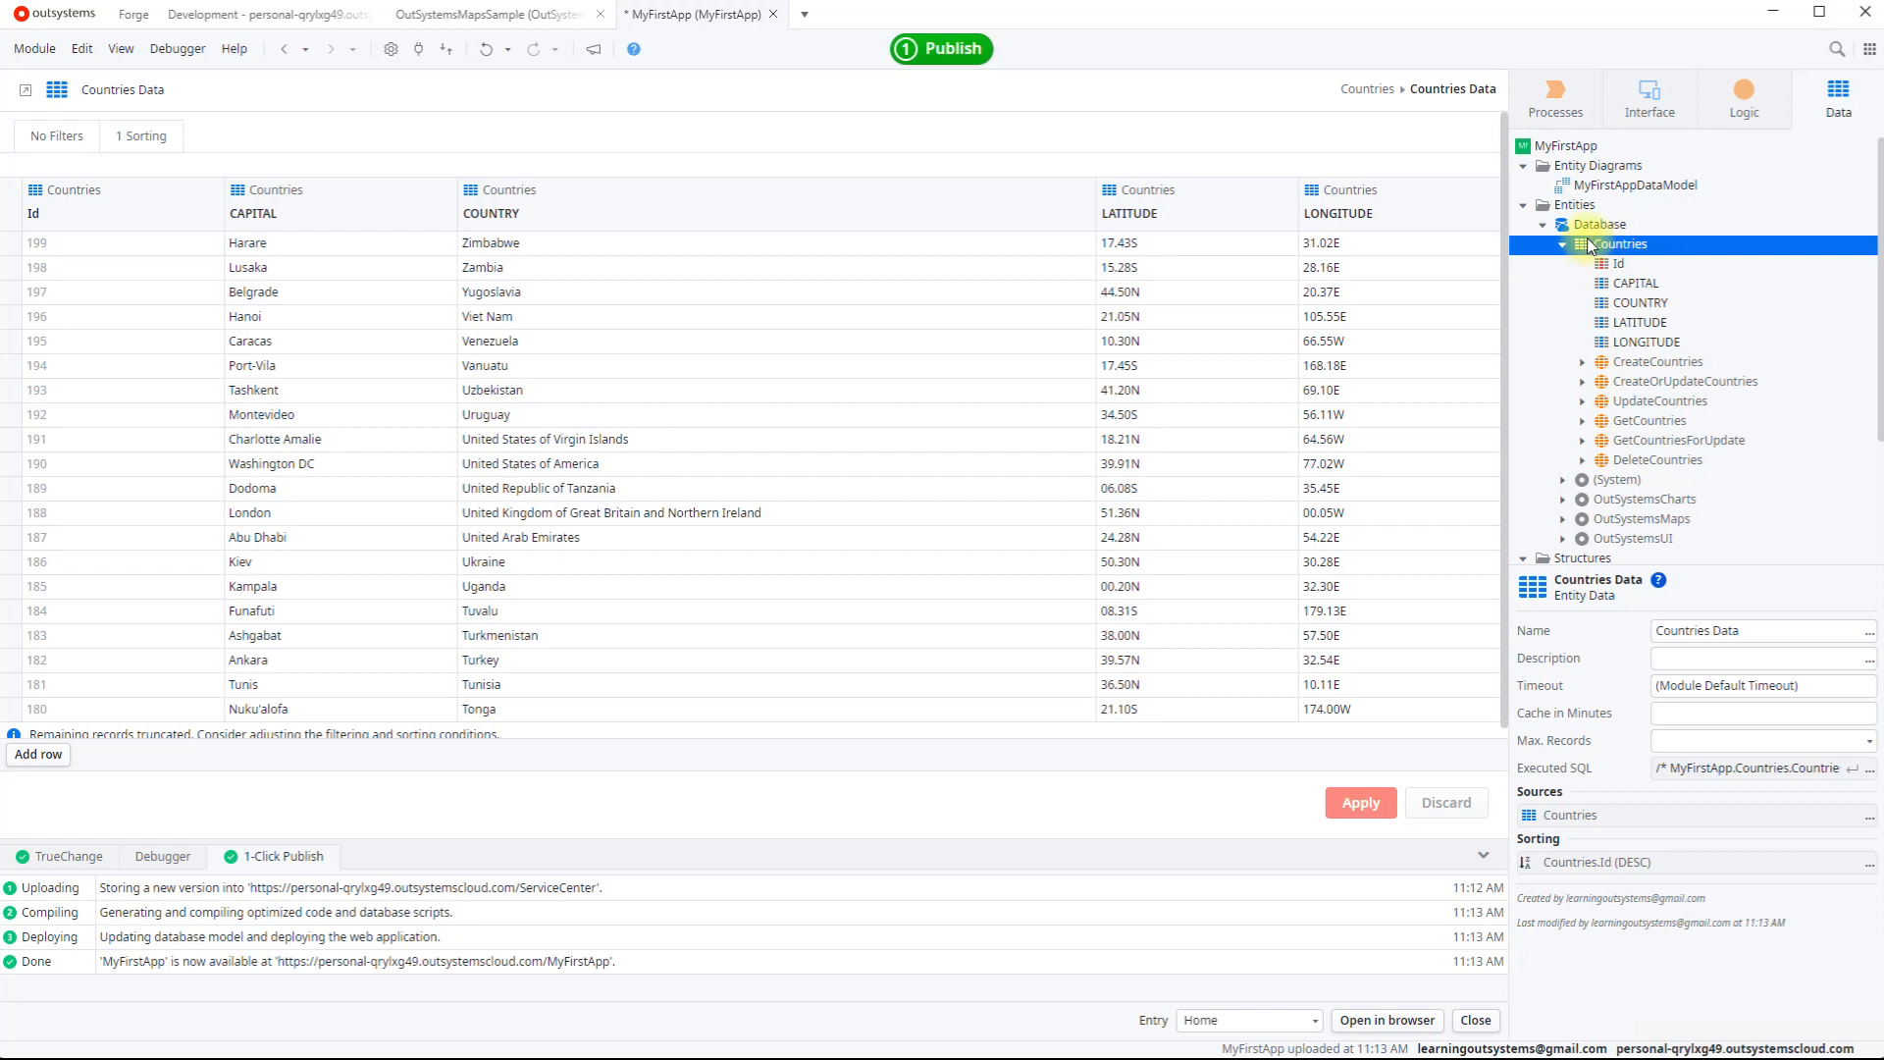
Step: Open the Home screen under MainFlow and place a Table widget in its main content area
left_click(1653, 99)
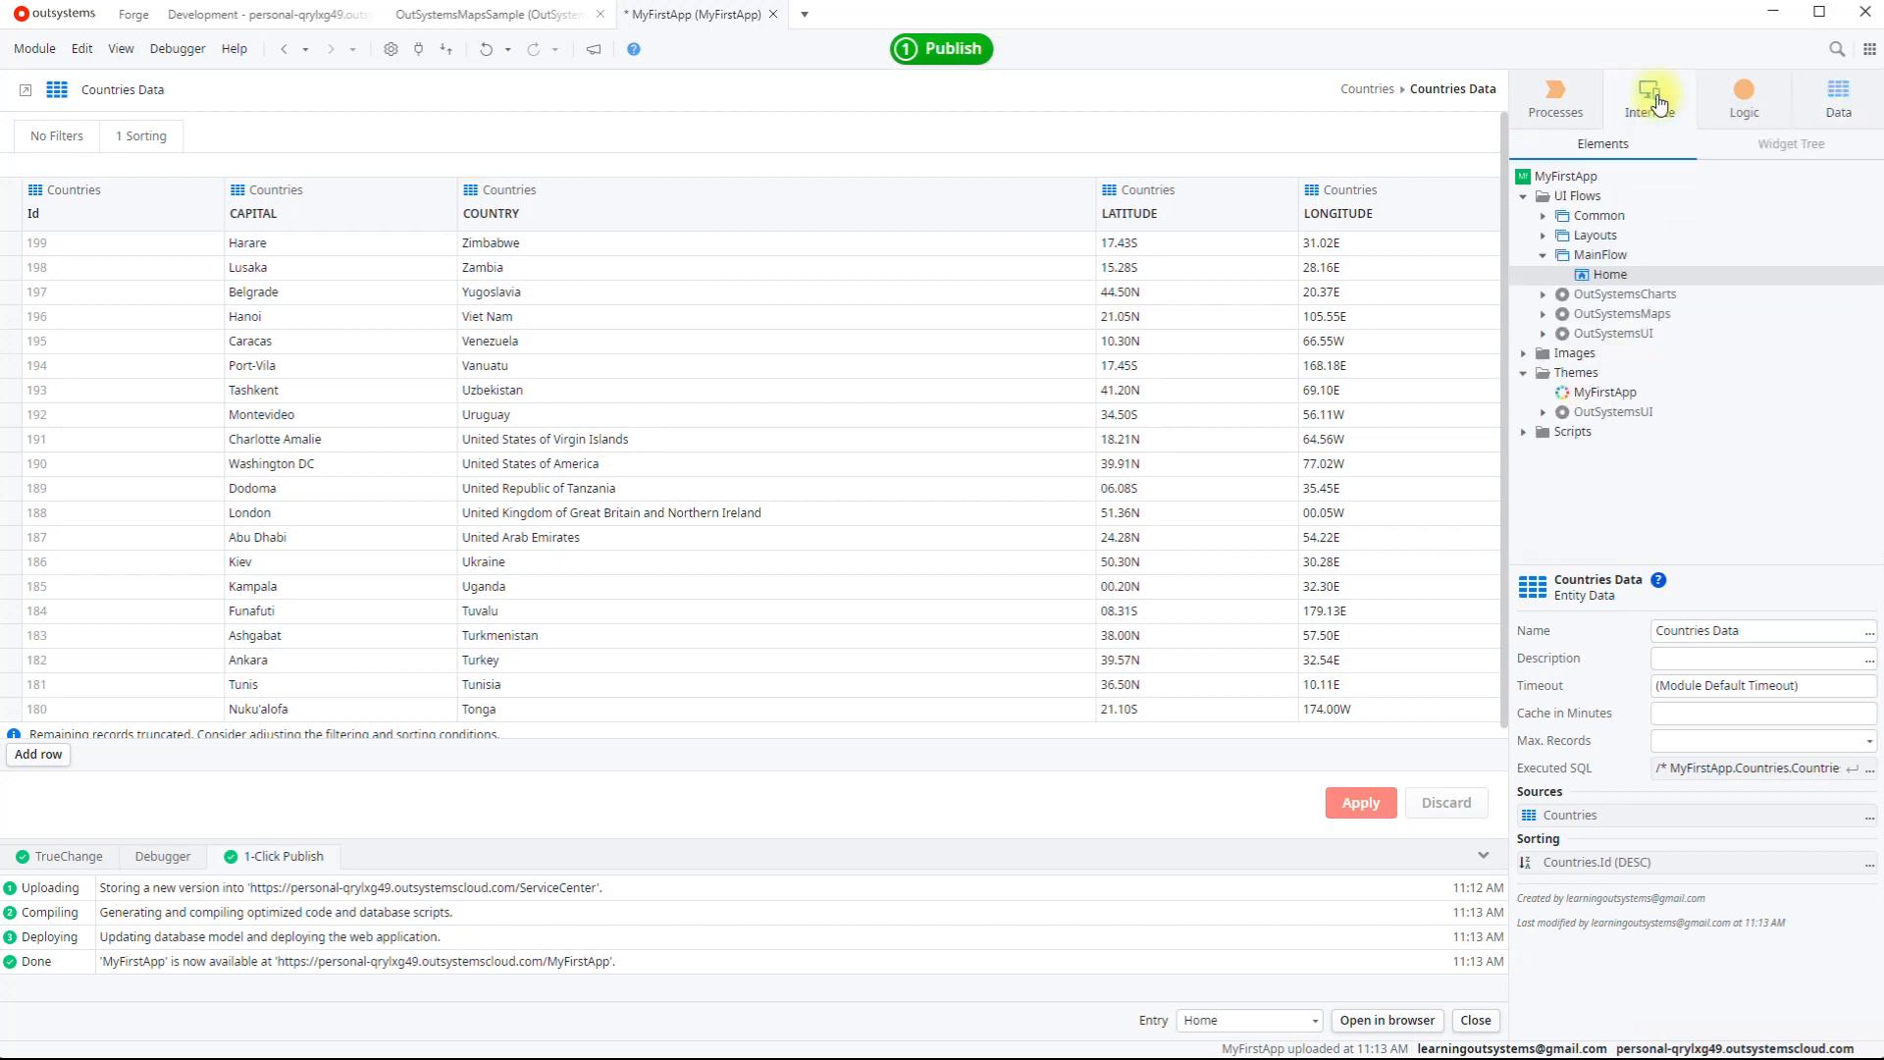
double_click(1610, 276)
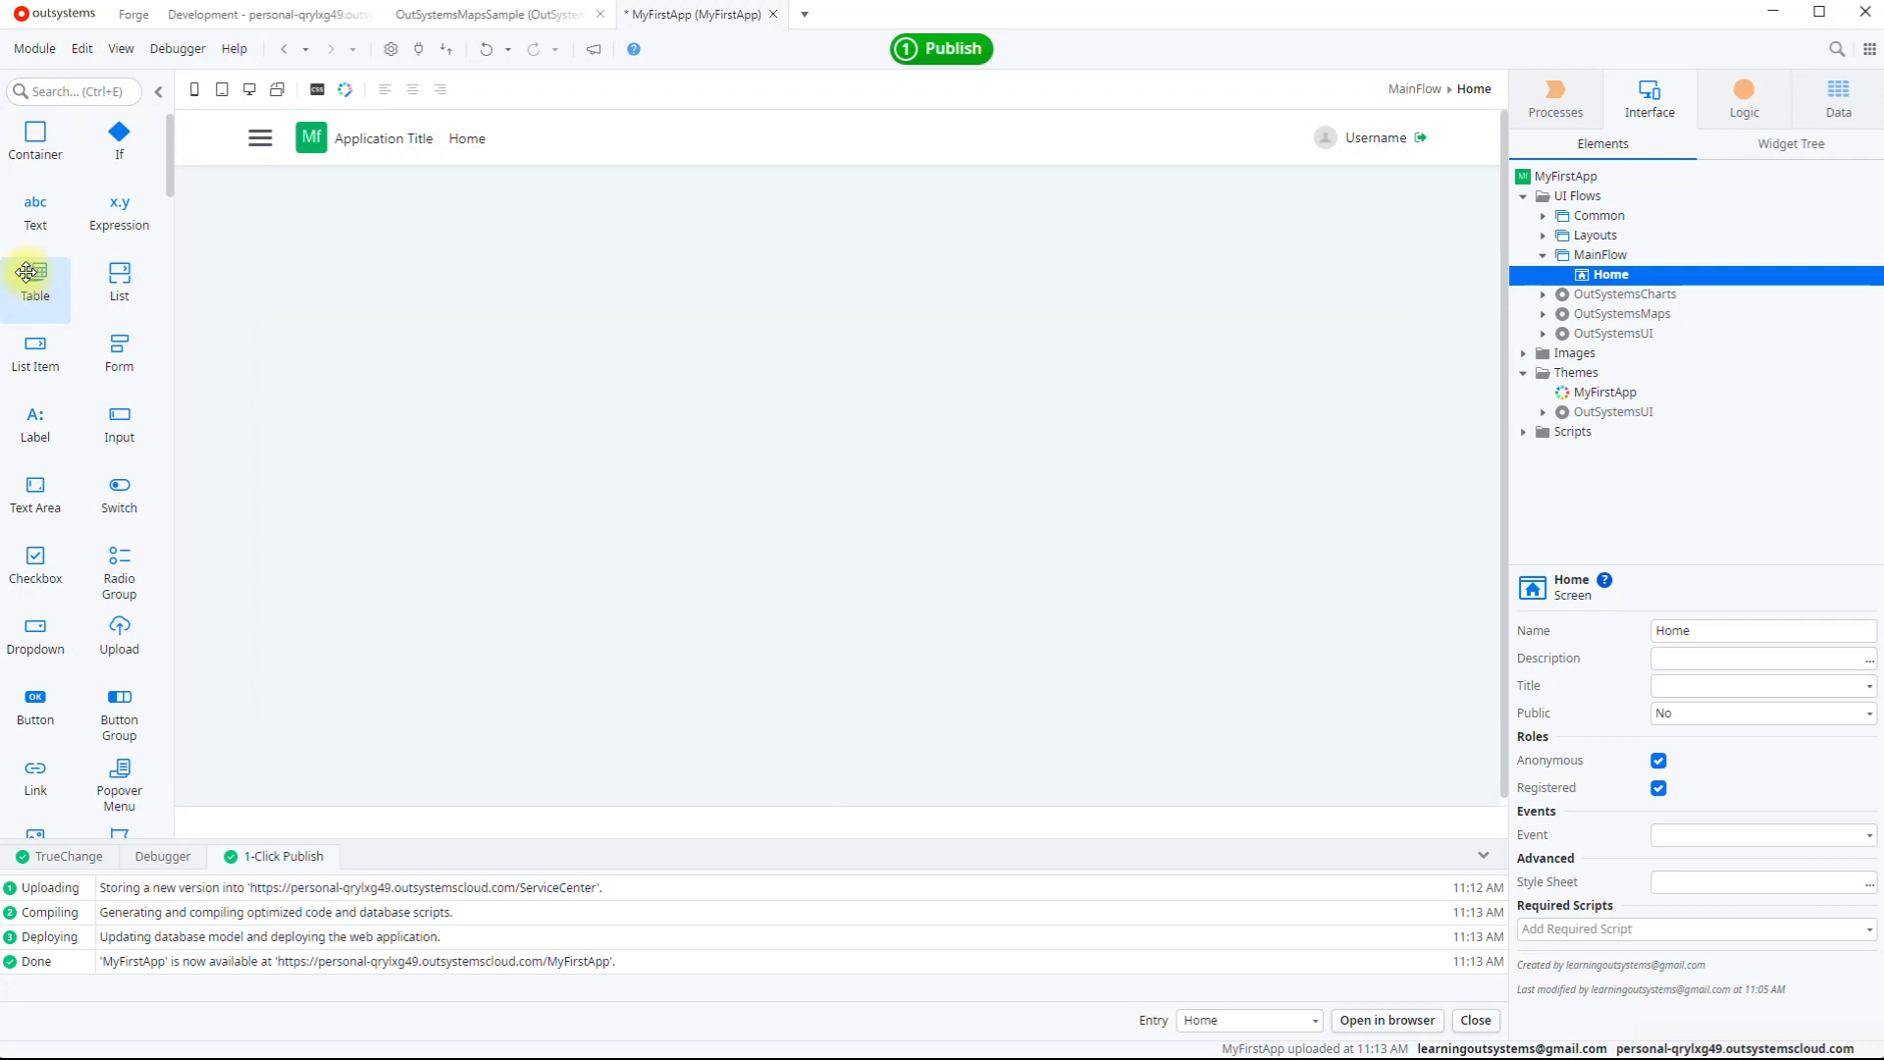
left_click_drag(36, 272, 36, 272)
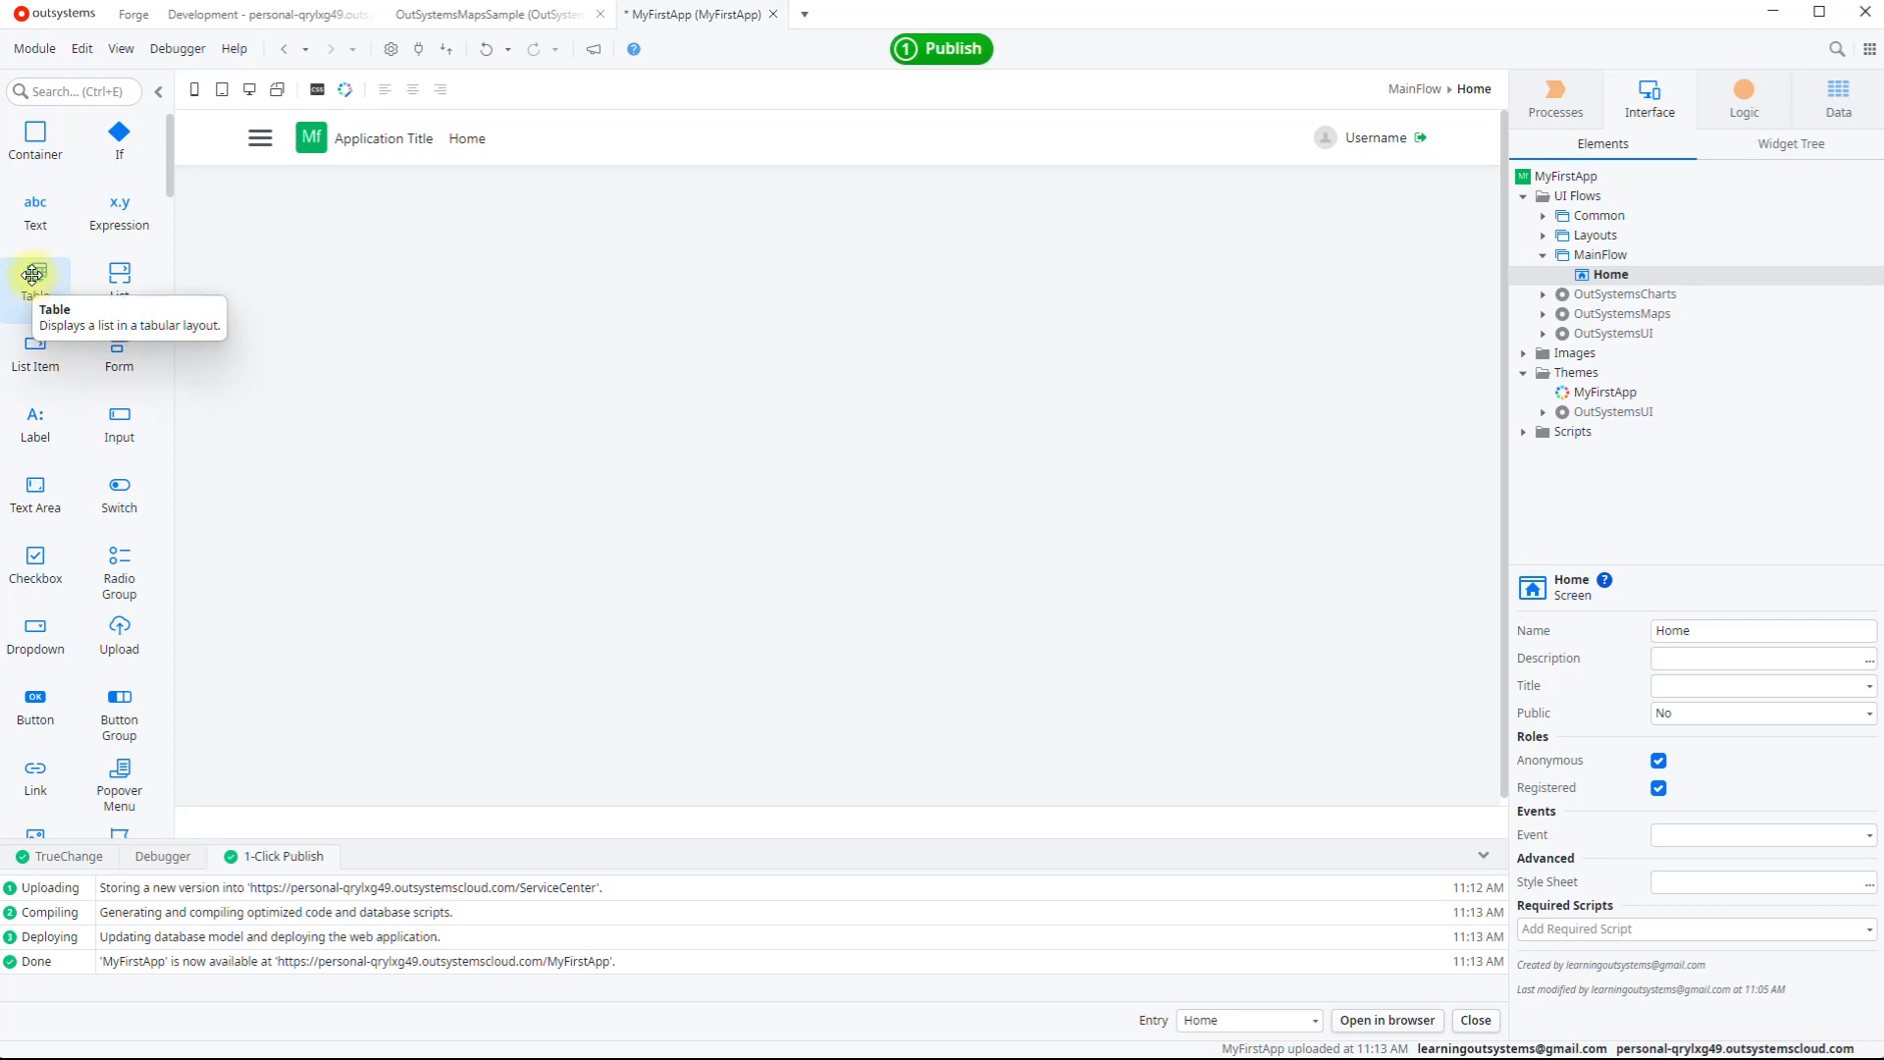
left_click_drag(33, 273, 295, 383)
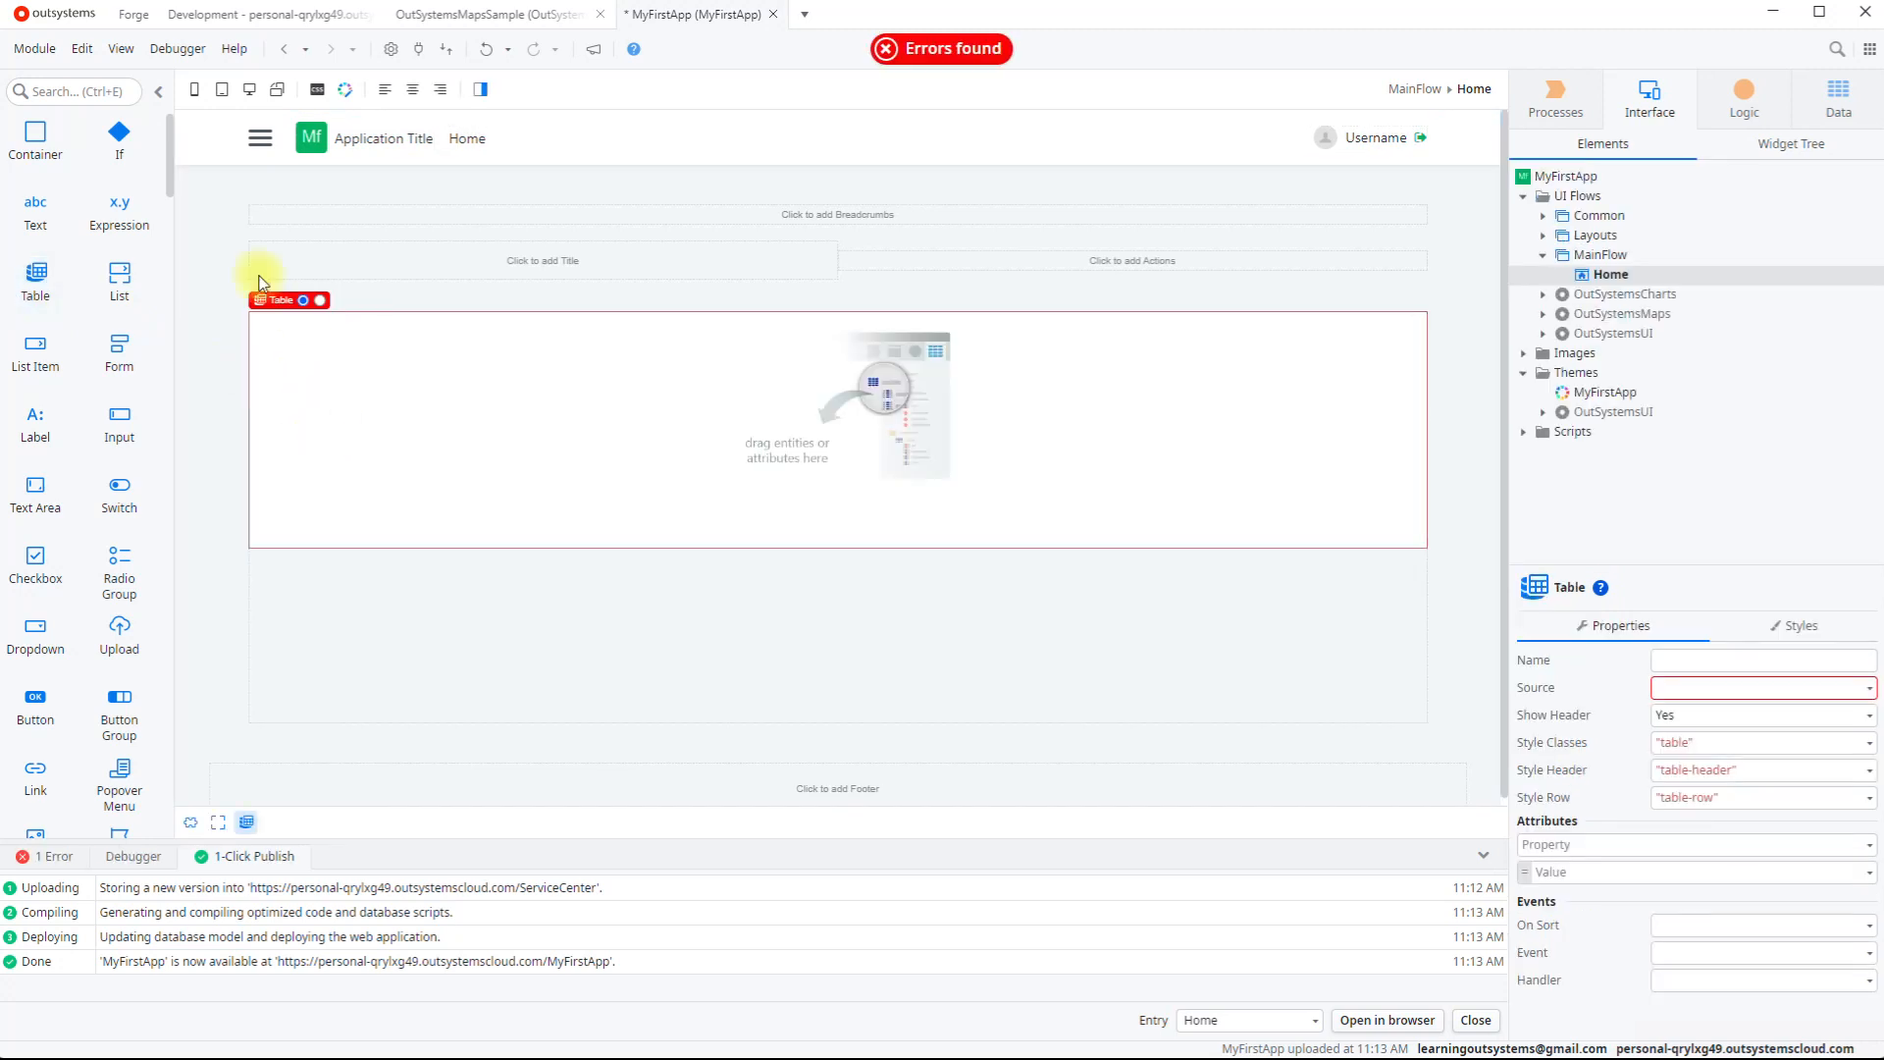
left_click_drag(35, 279, 1792, 149)
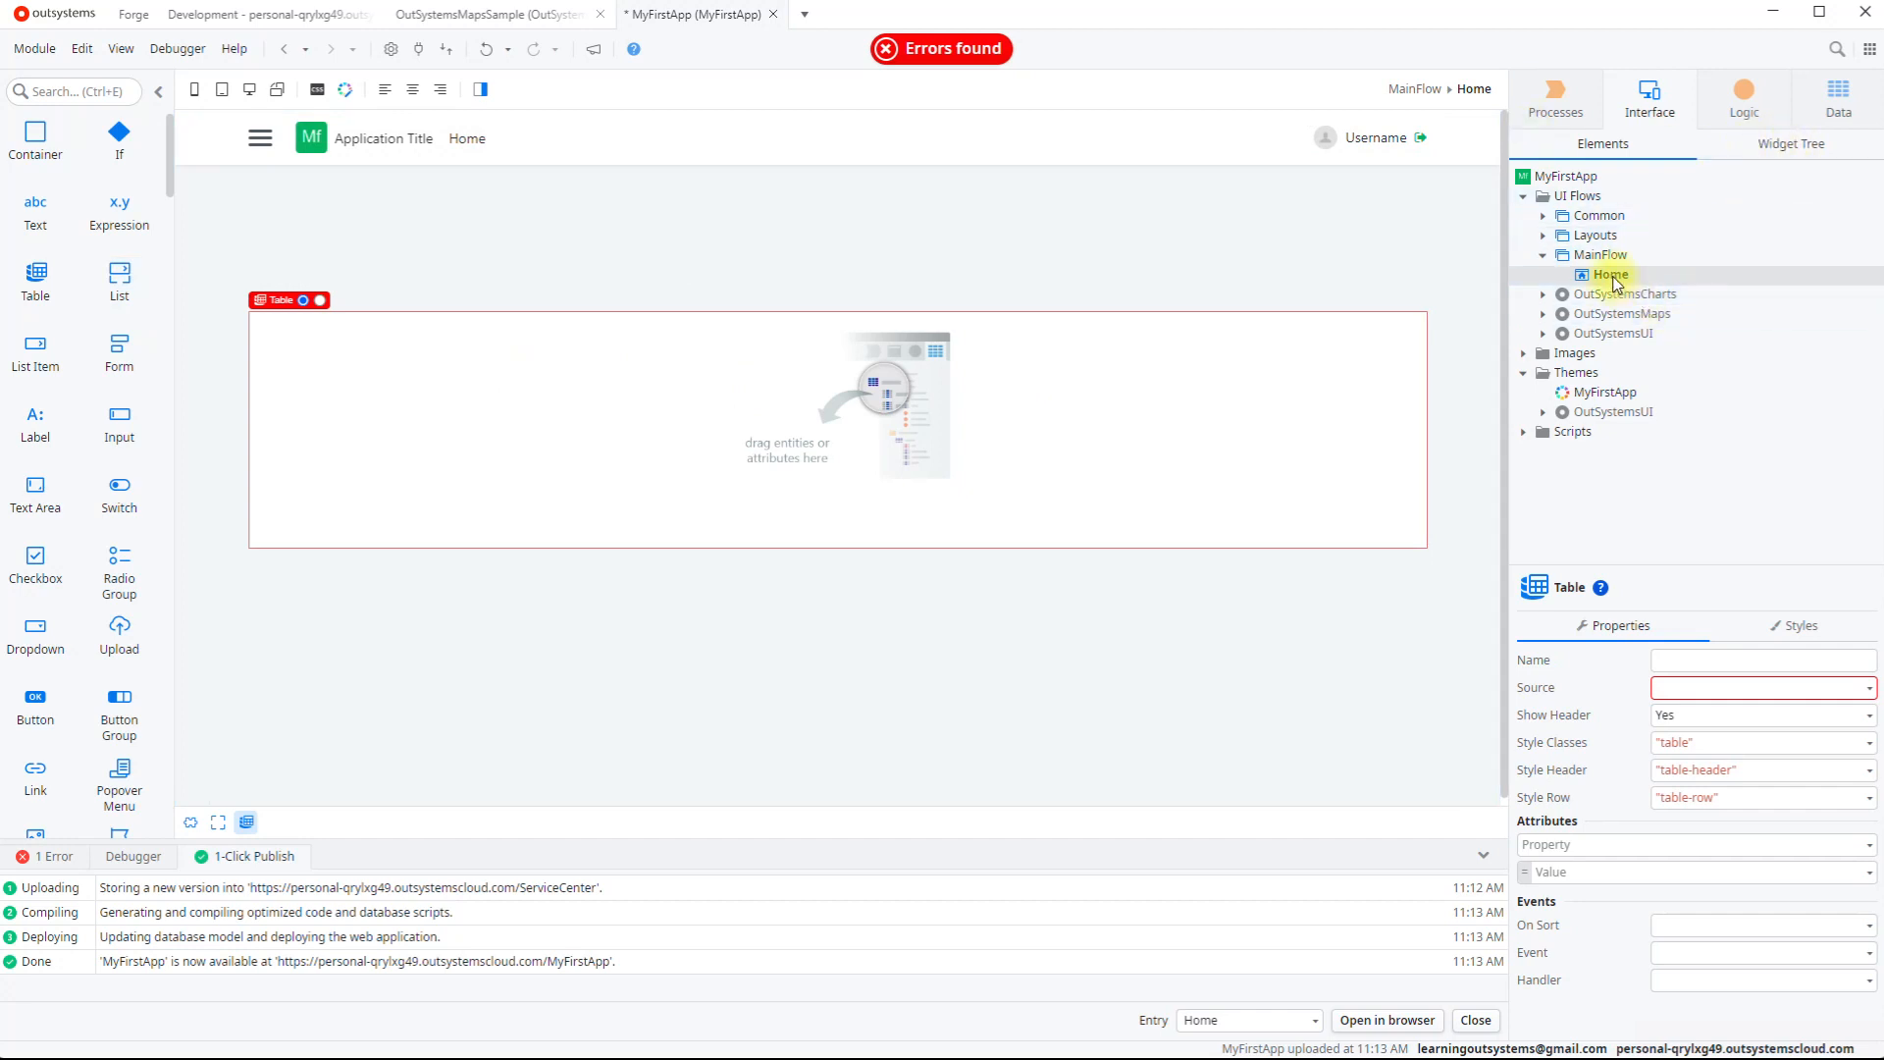
left_click(1839, 98)
left_click_drag(1597, 247, 1021, 448)
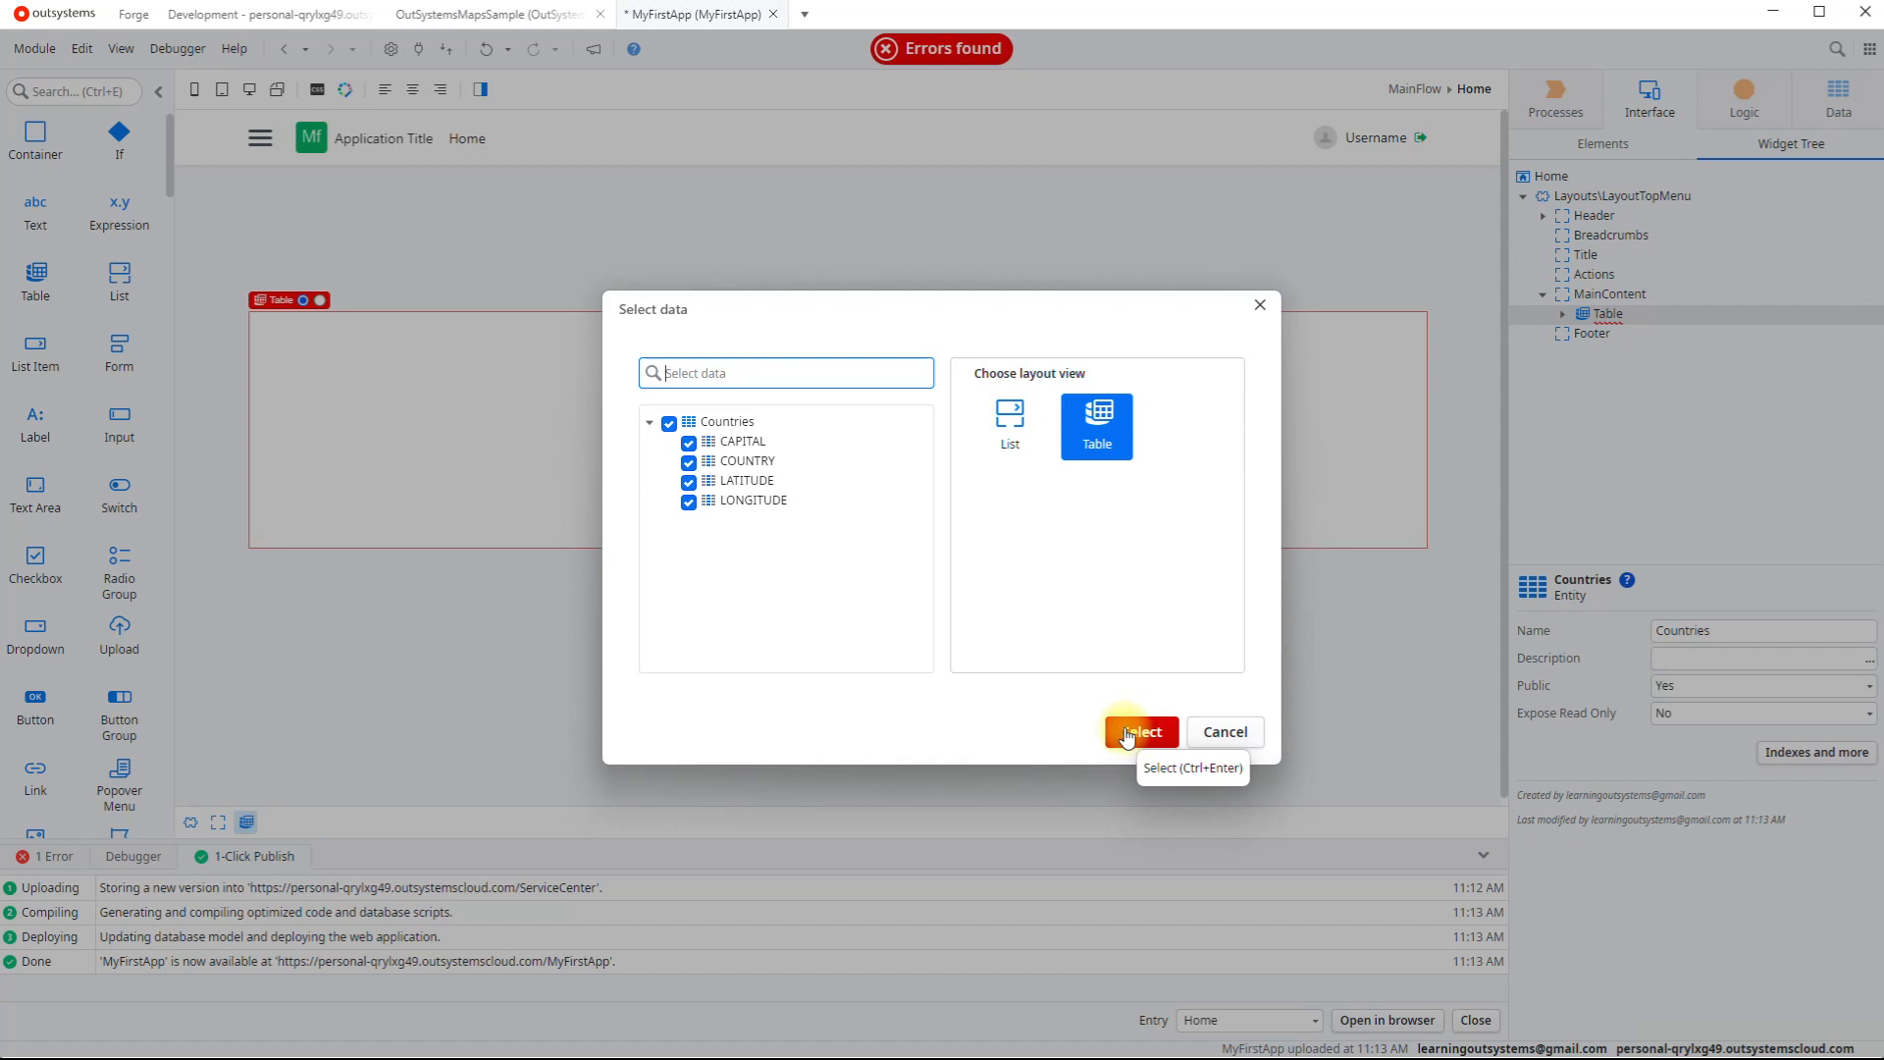
left_click(1239, 744)
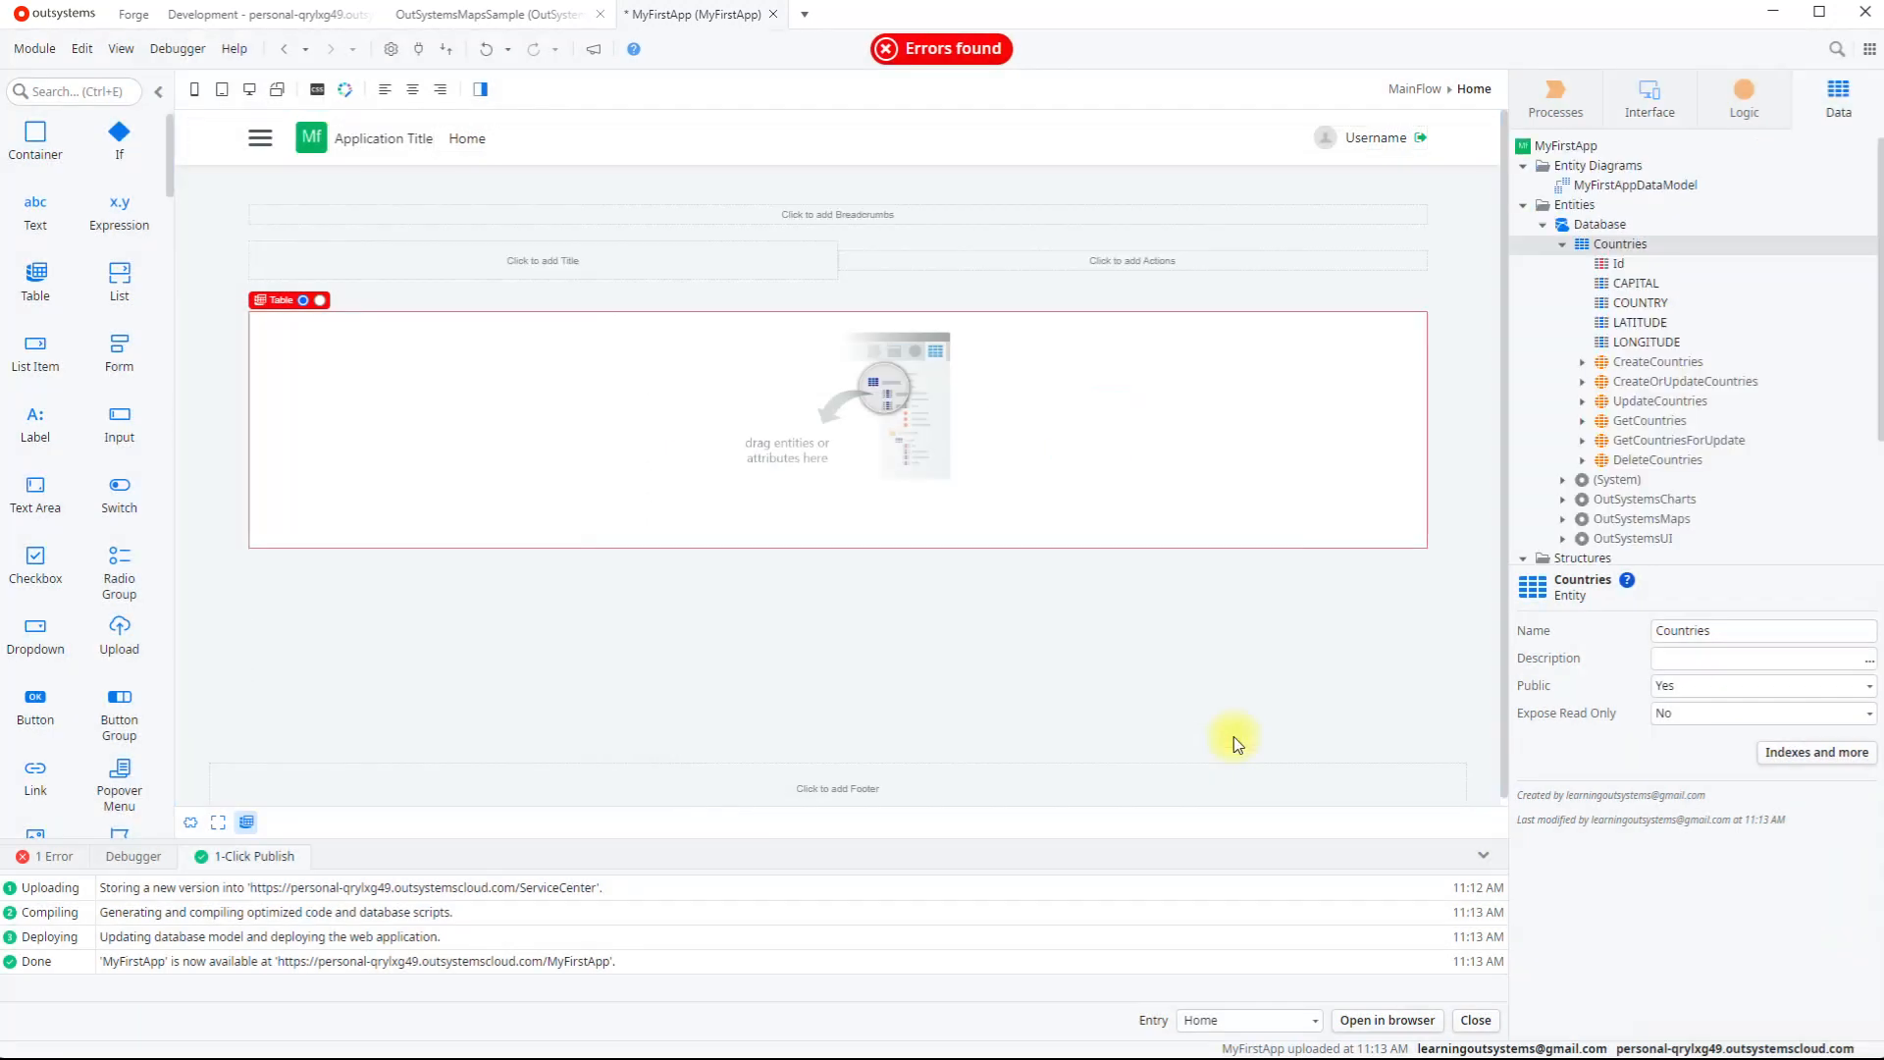
left_click(1650, 93)
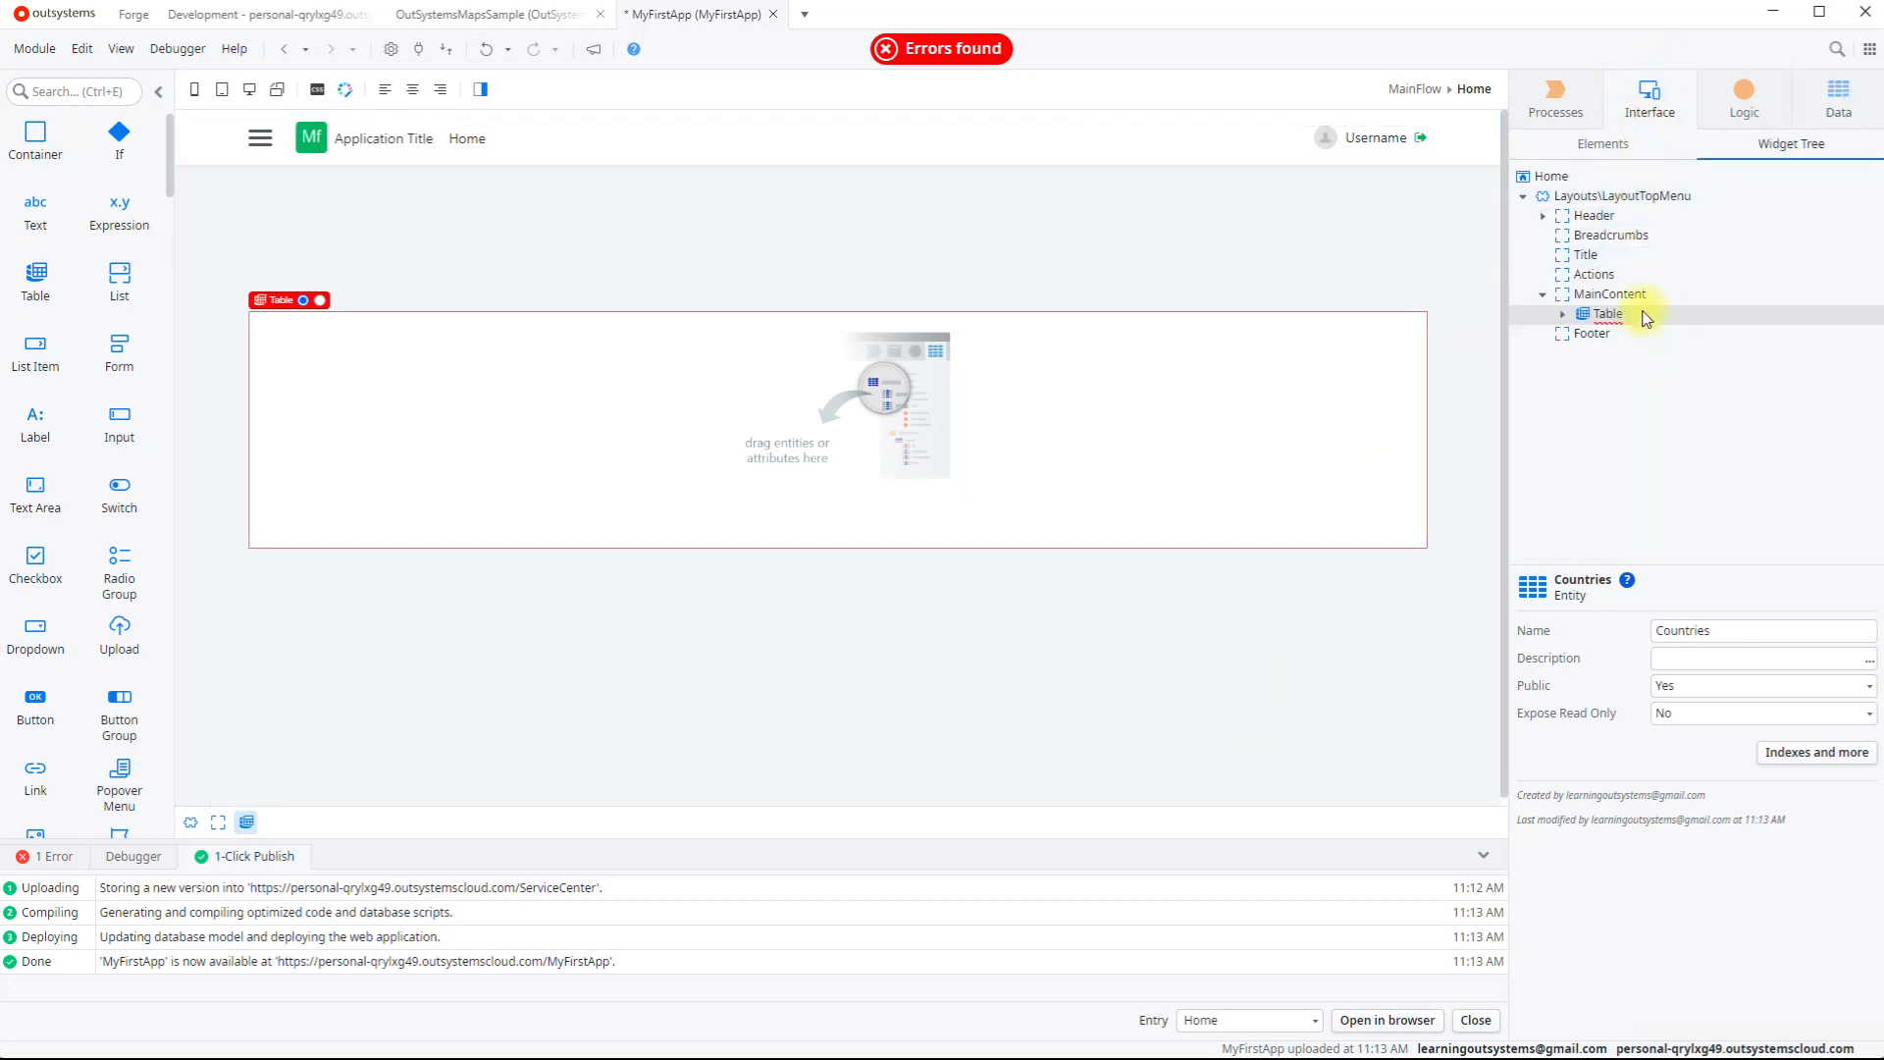
left_click(1604, 143)
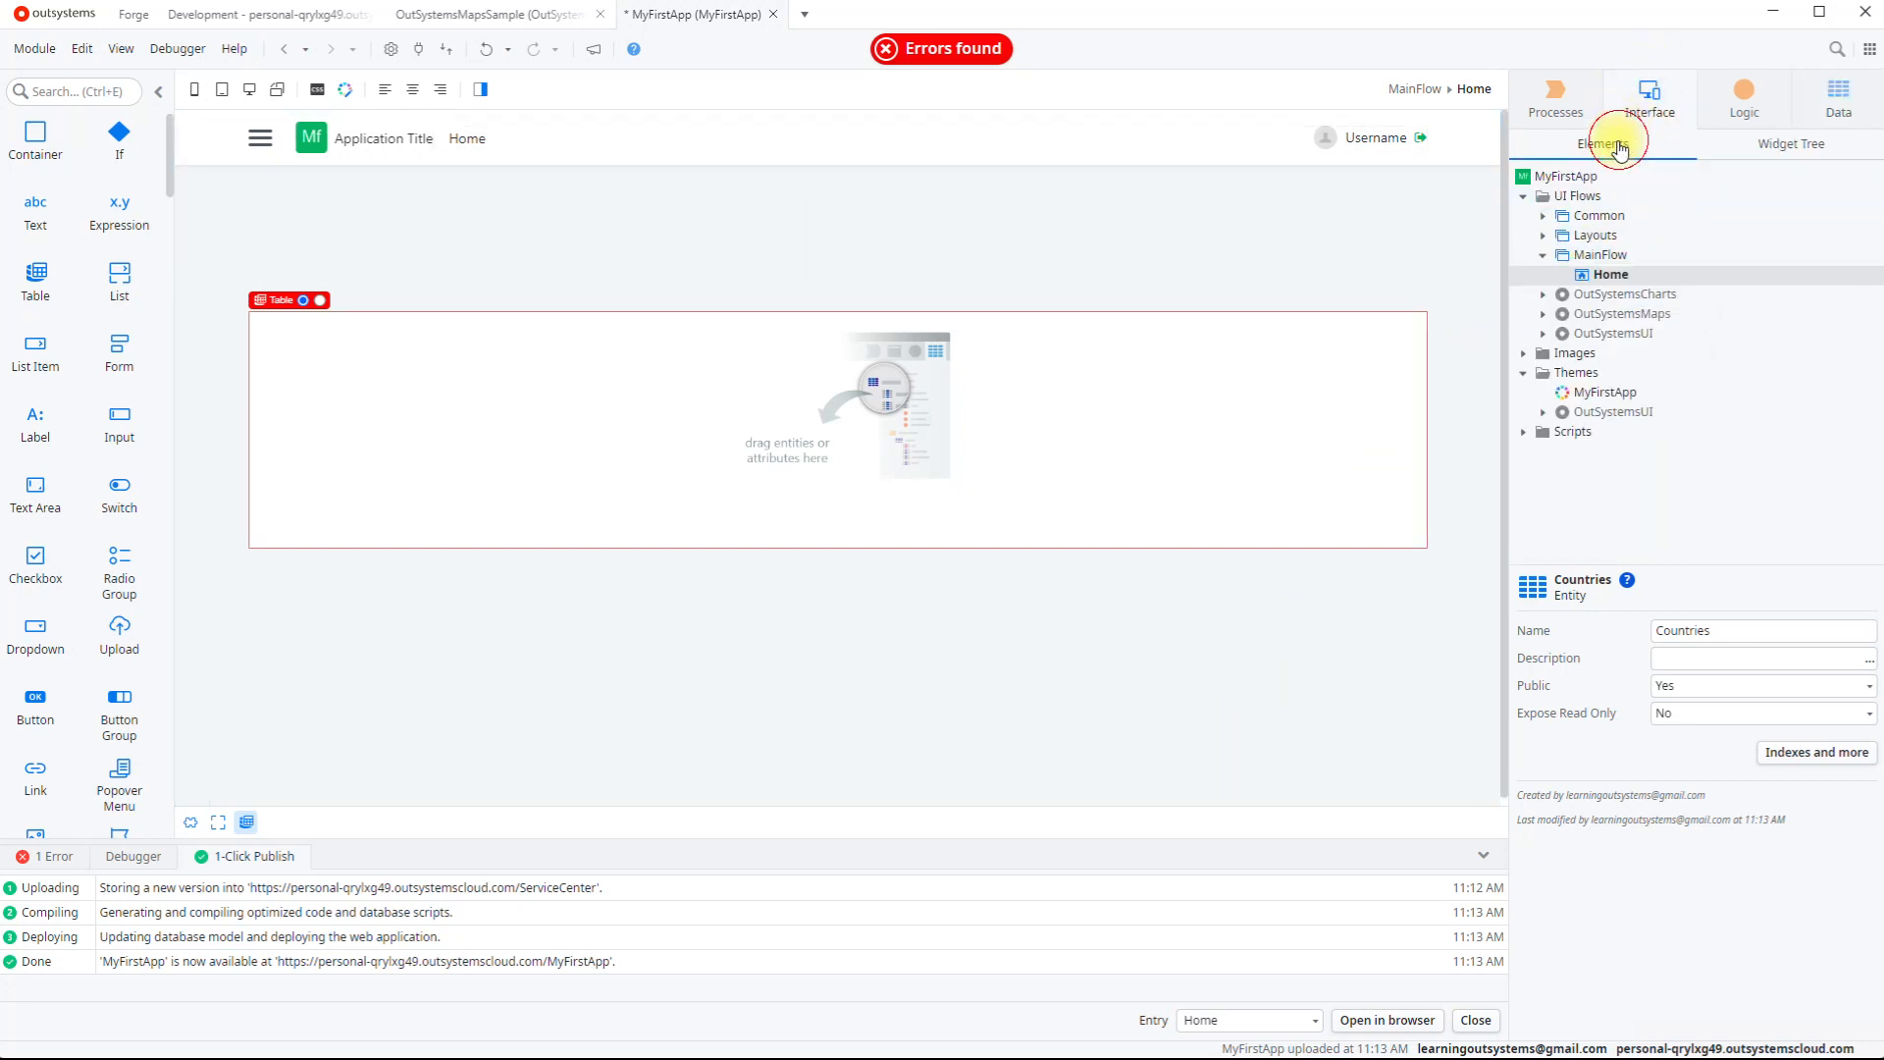
left_click(1599, 253)
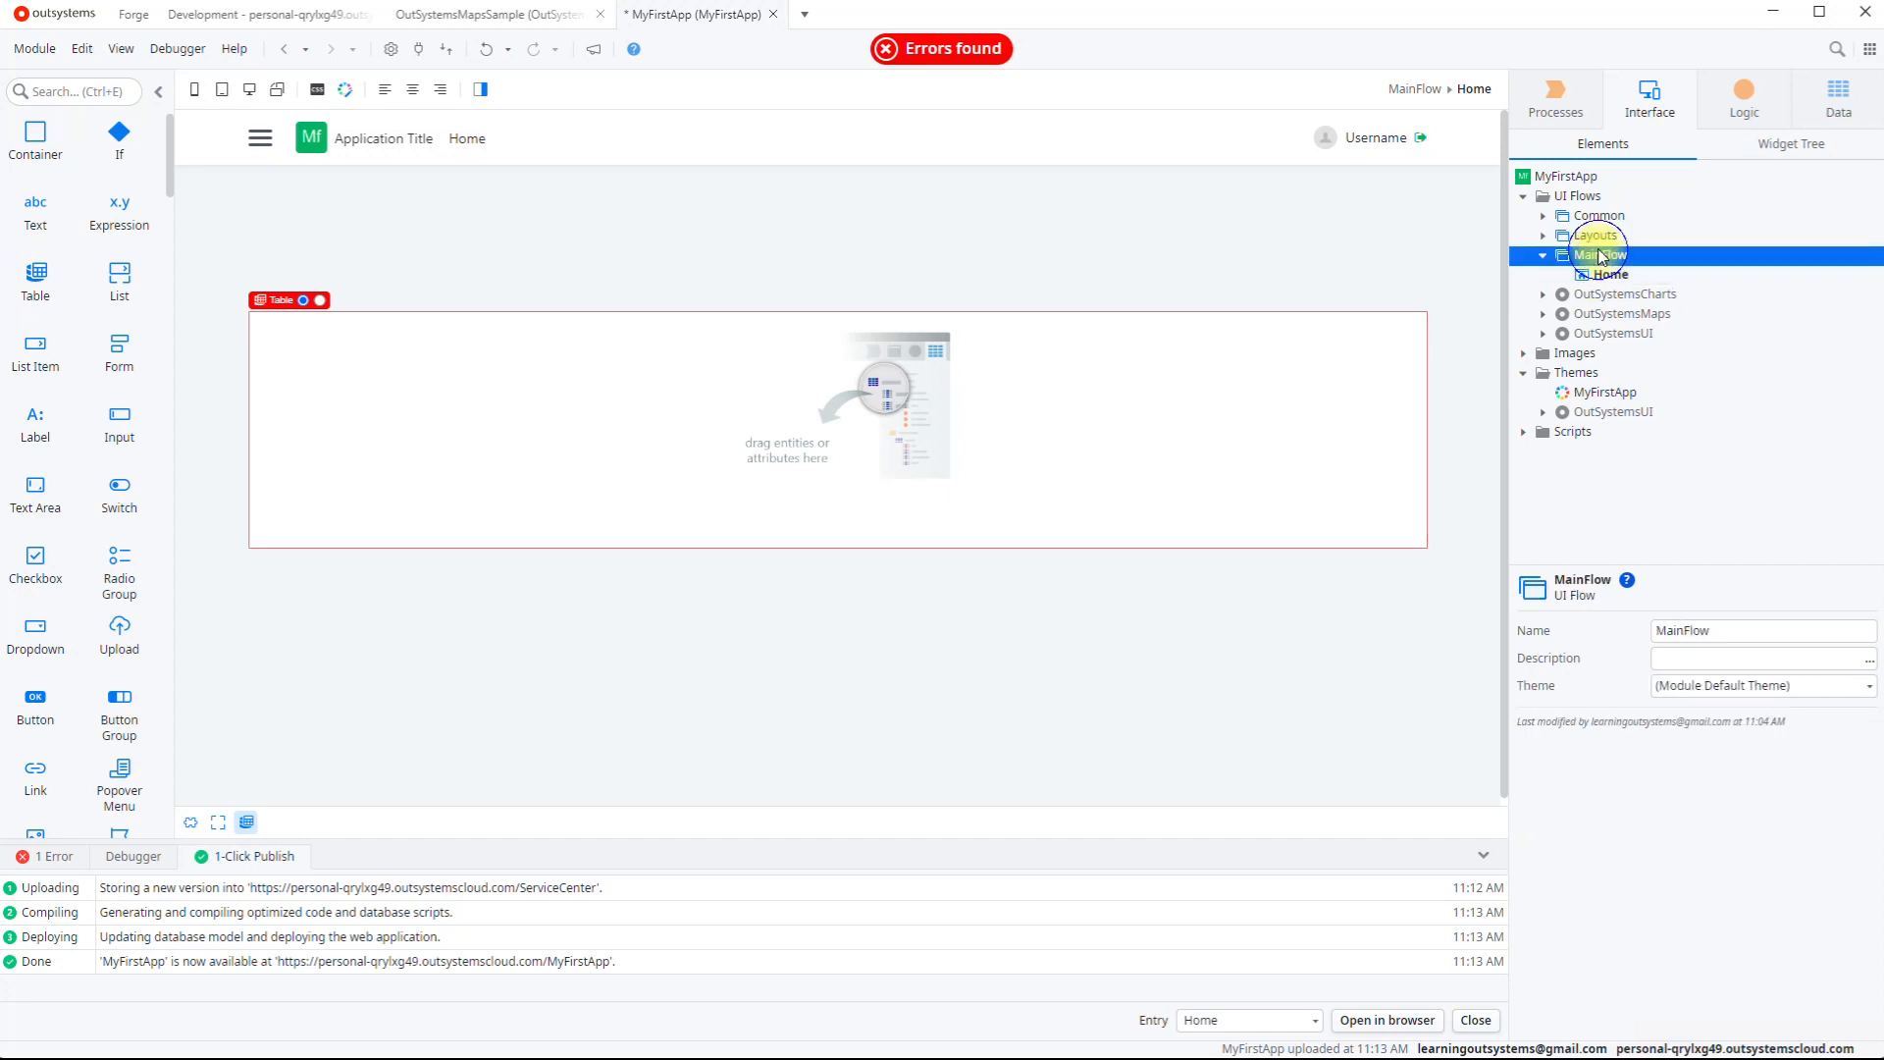
right_click(1599, 253)
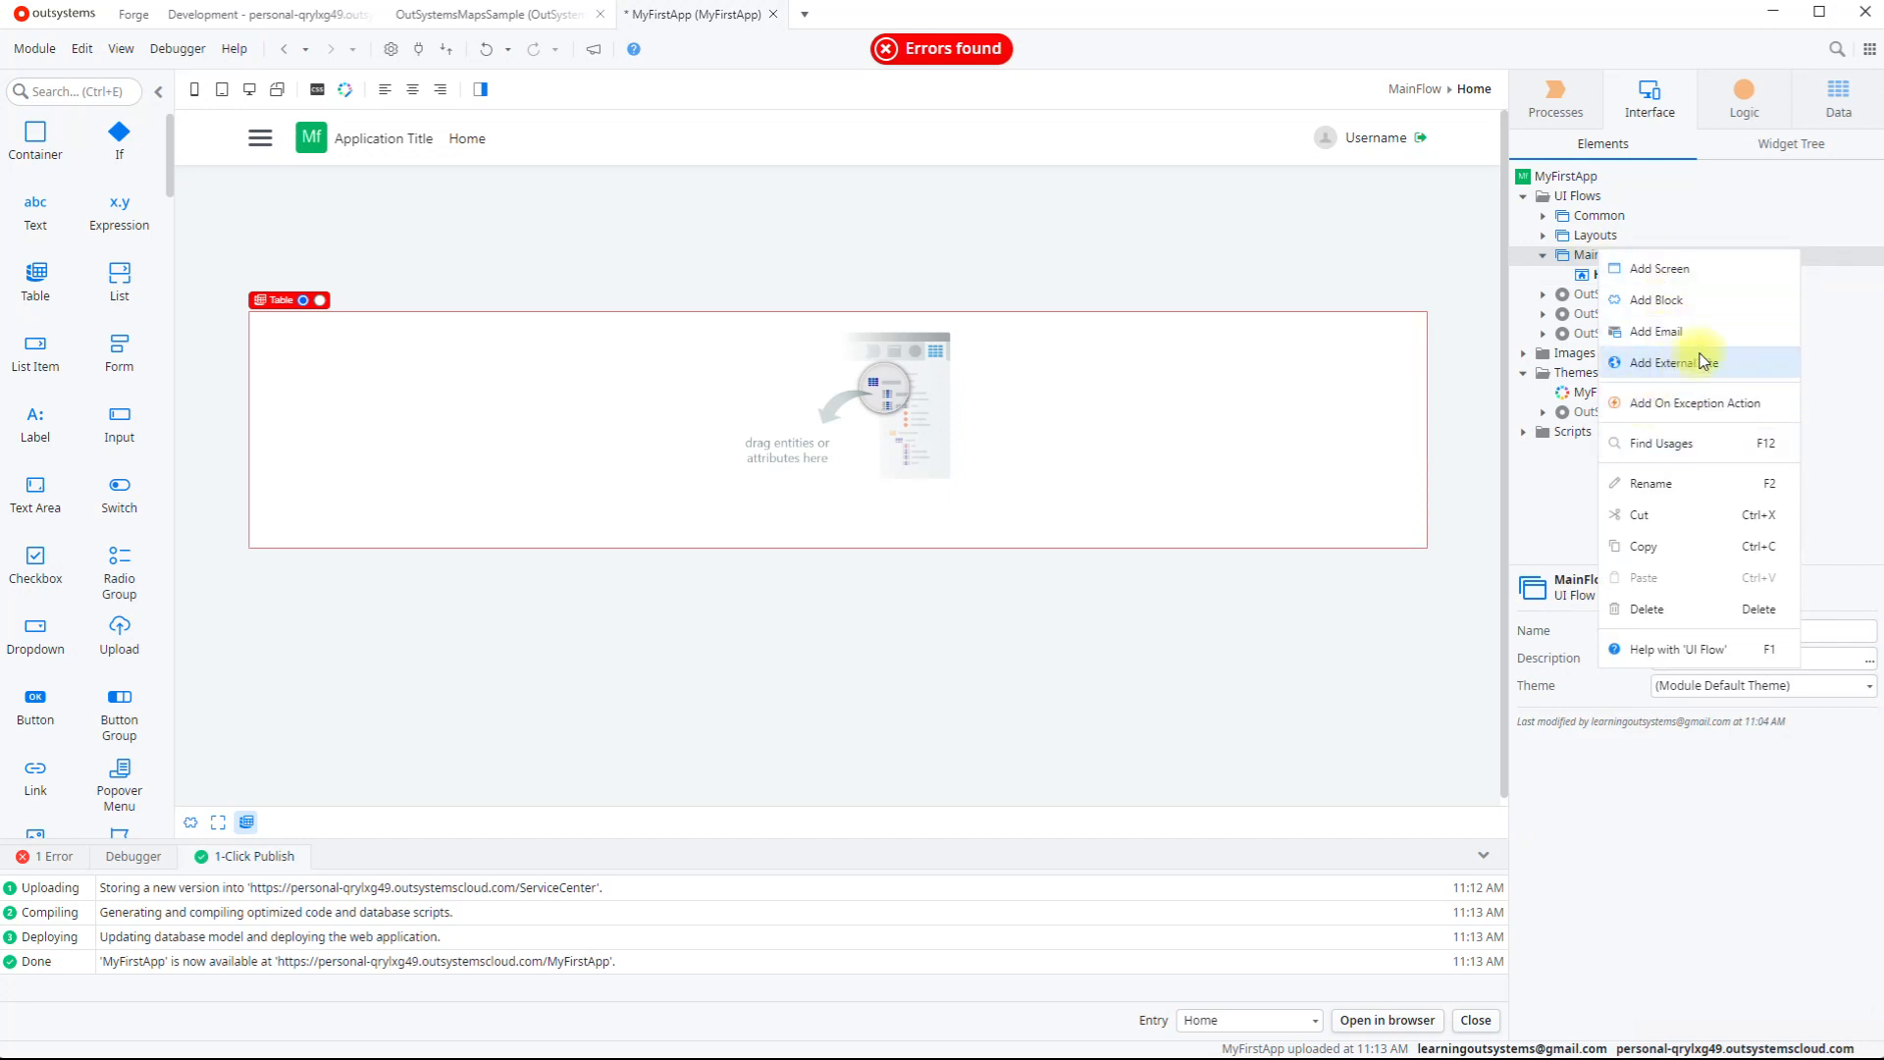
left_click(1539, 483)
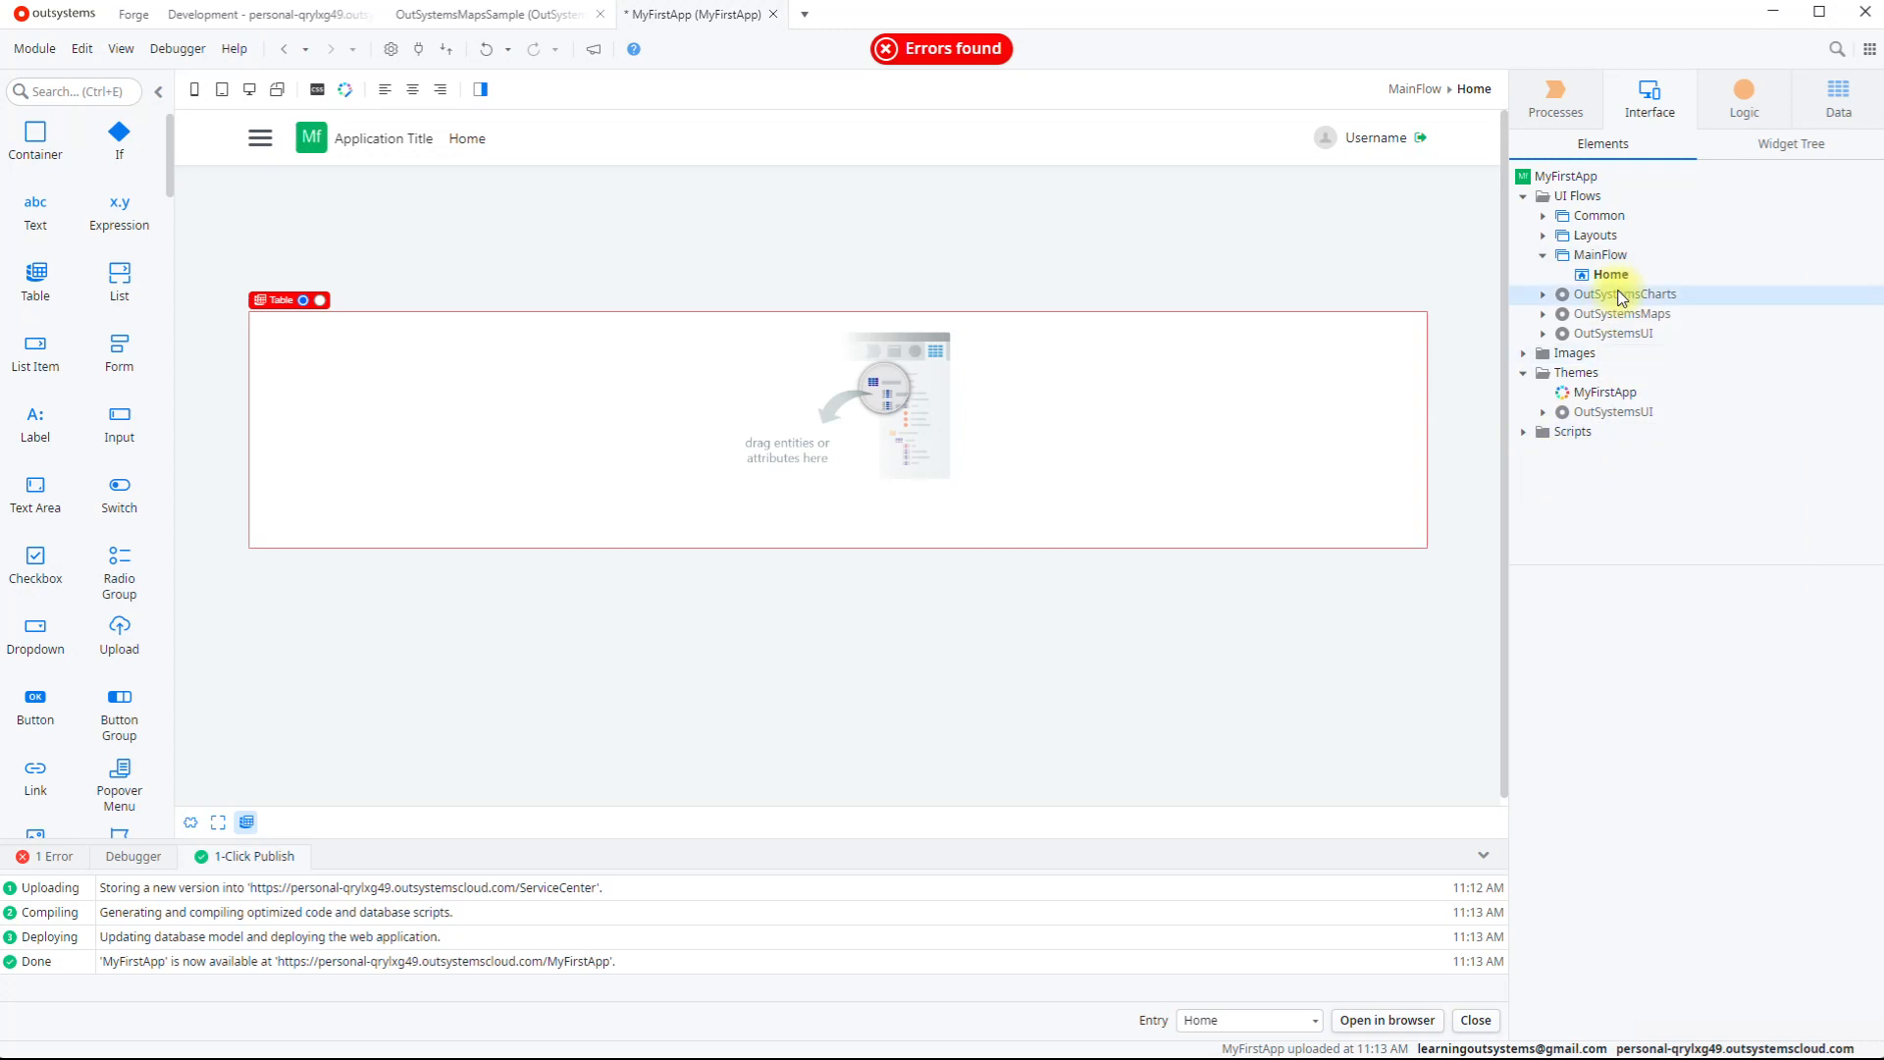
Step: Add a database fetch aggregate to the Home screen and use the Countries entity as its source
left_click(1605, 275)
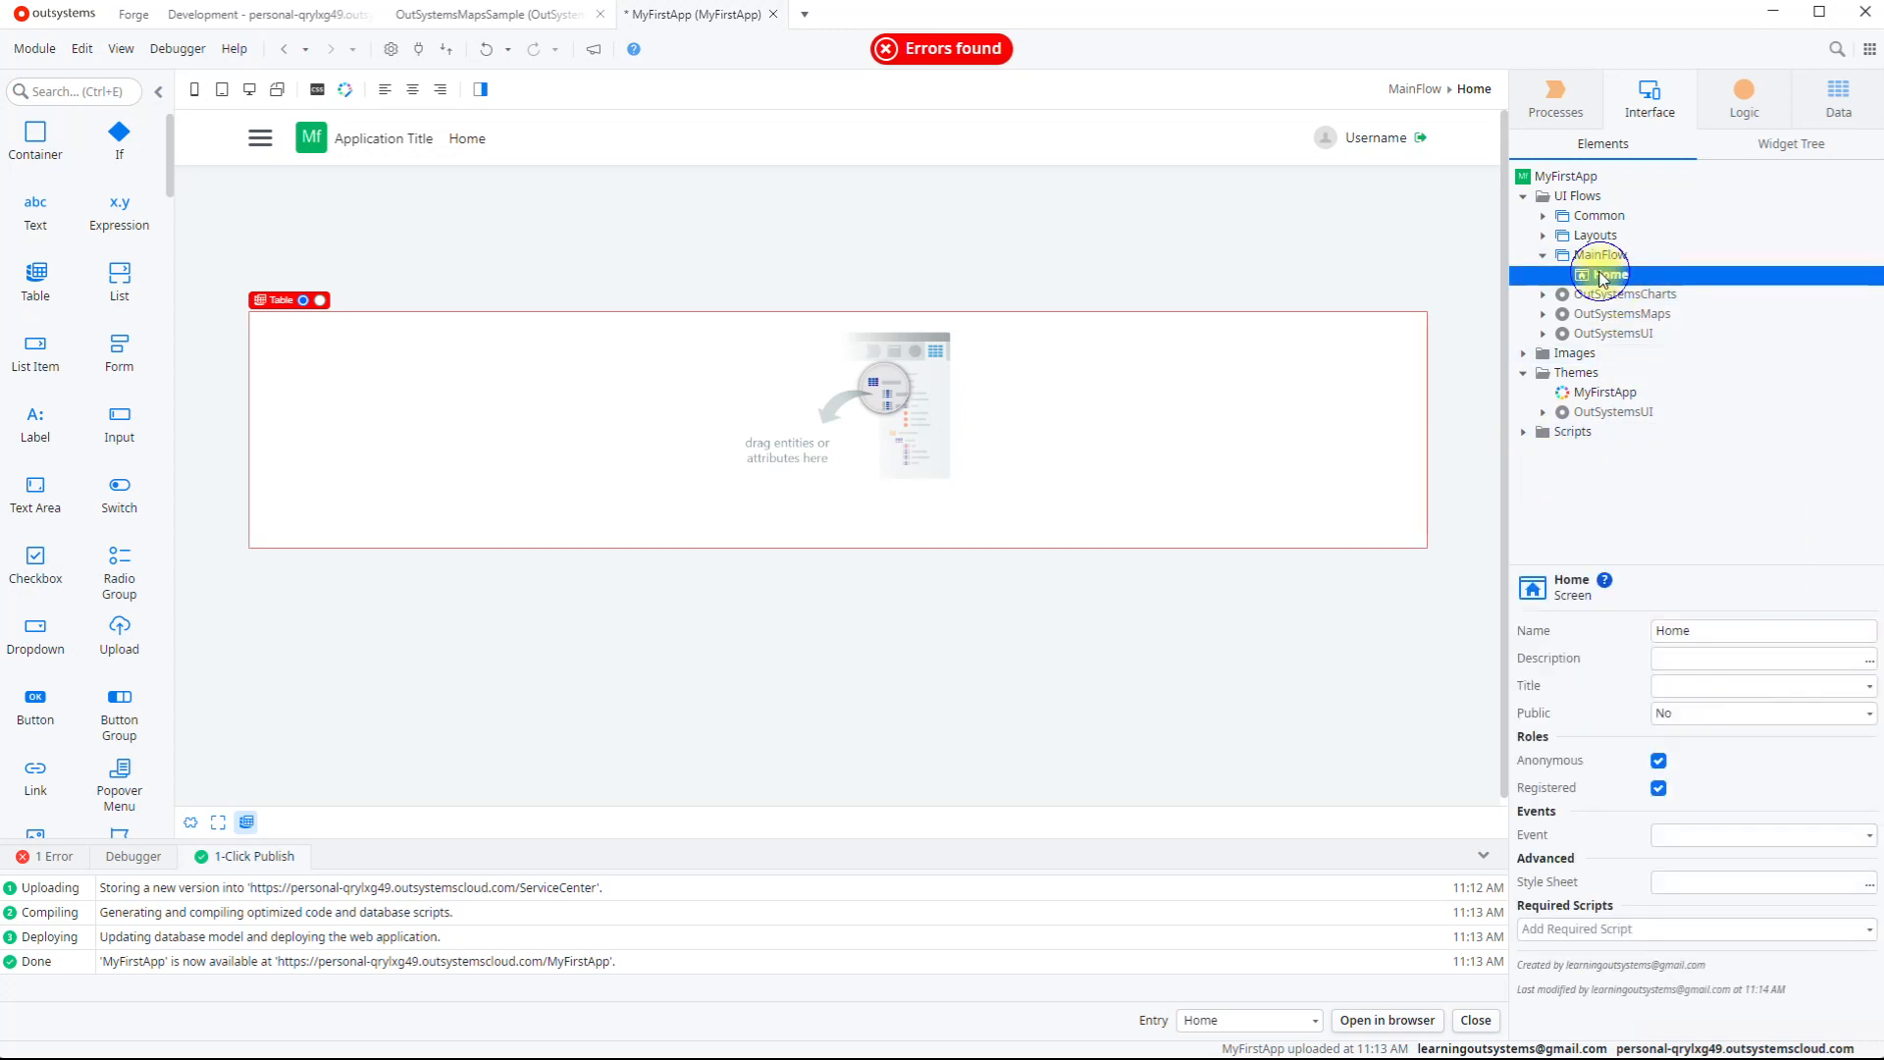
right_click(1605, 277)
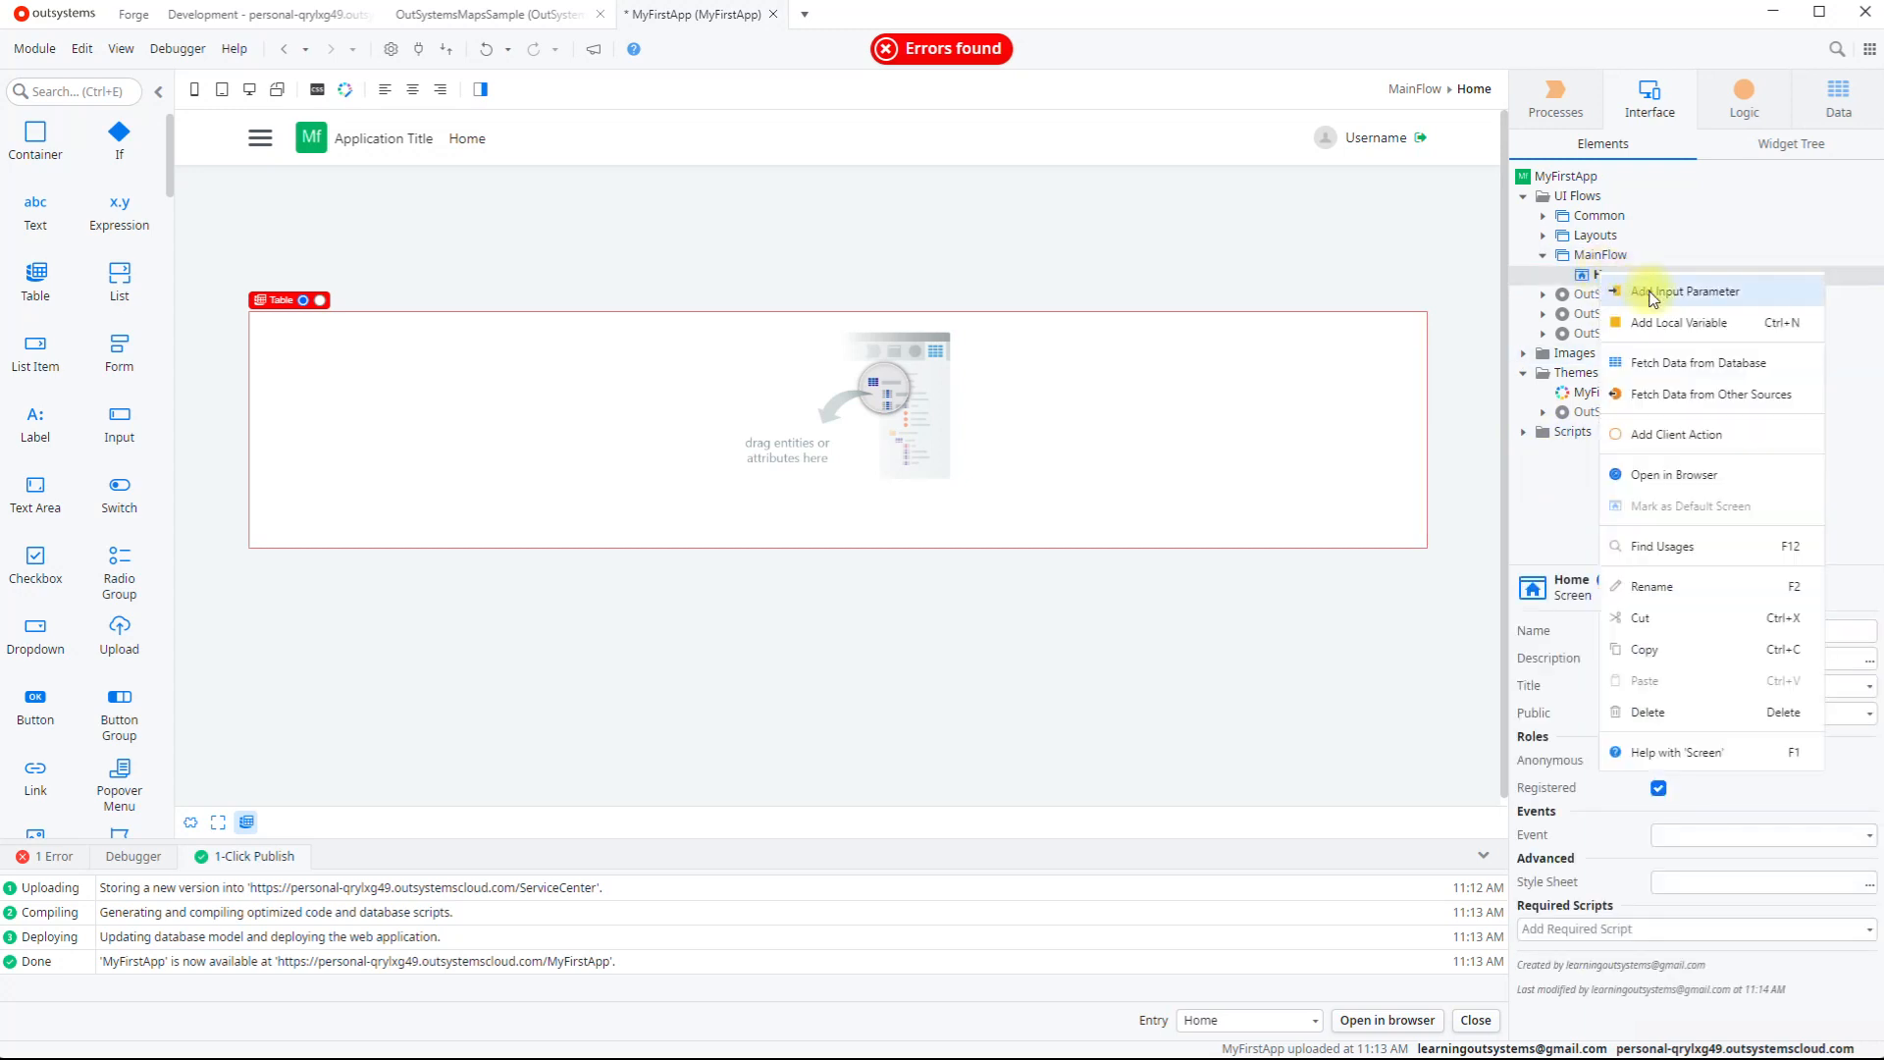
left_click(1658, 363)
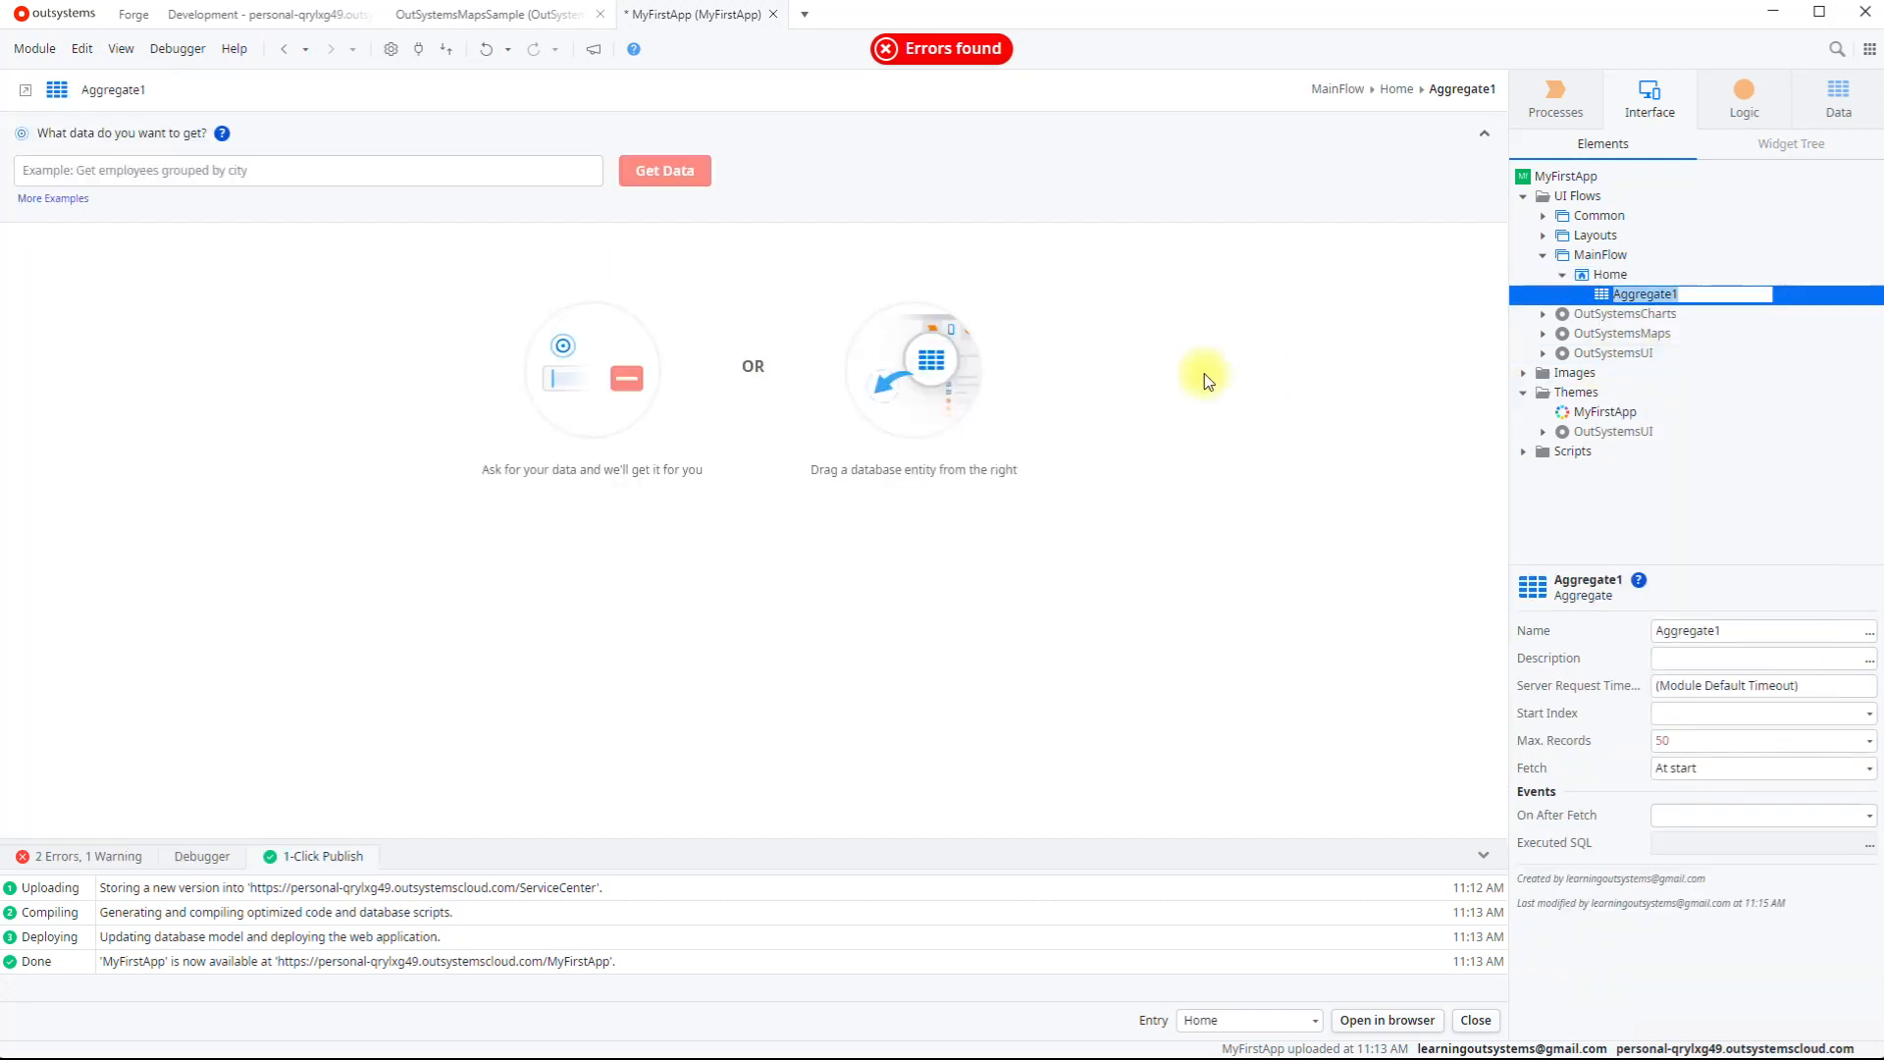
left_click(1839, 95)
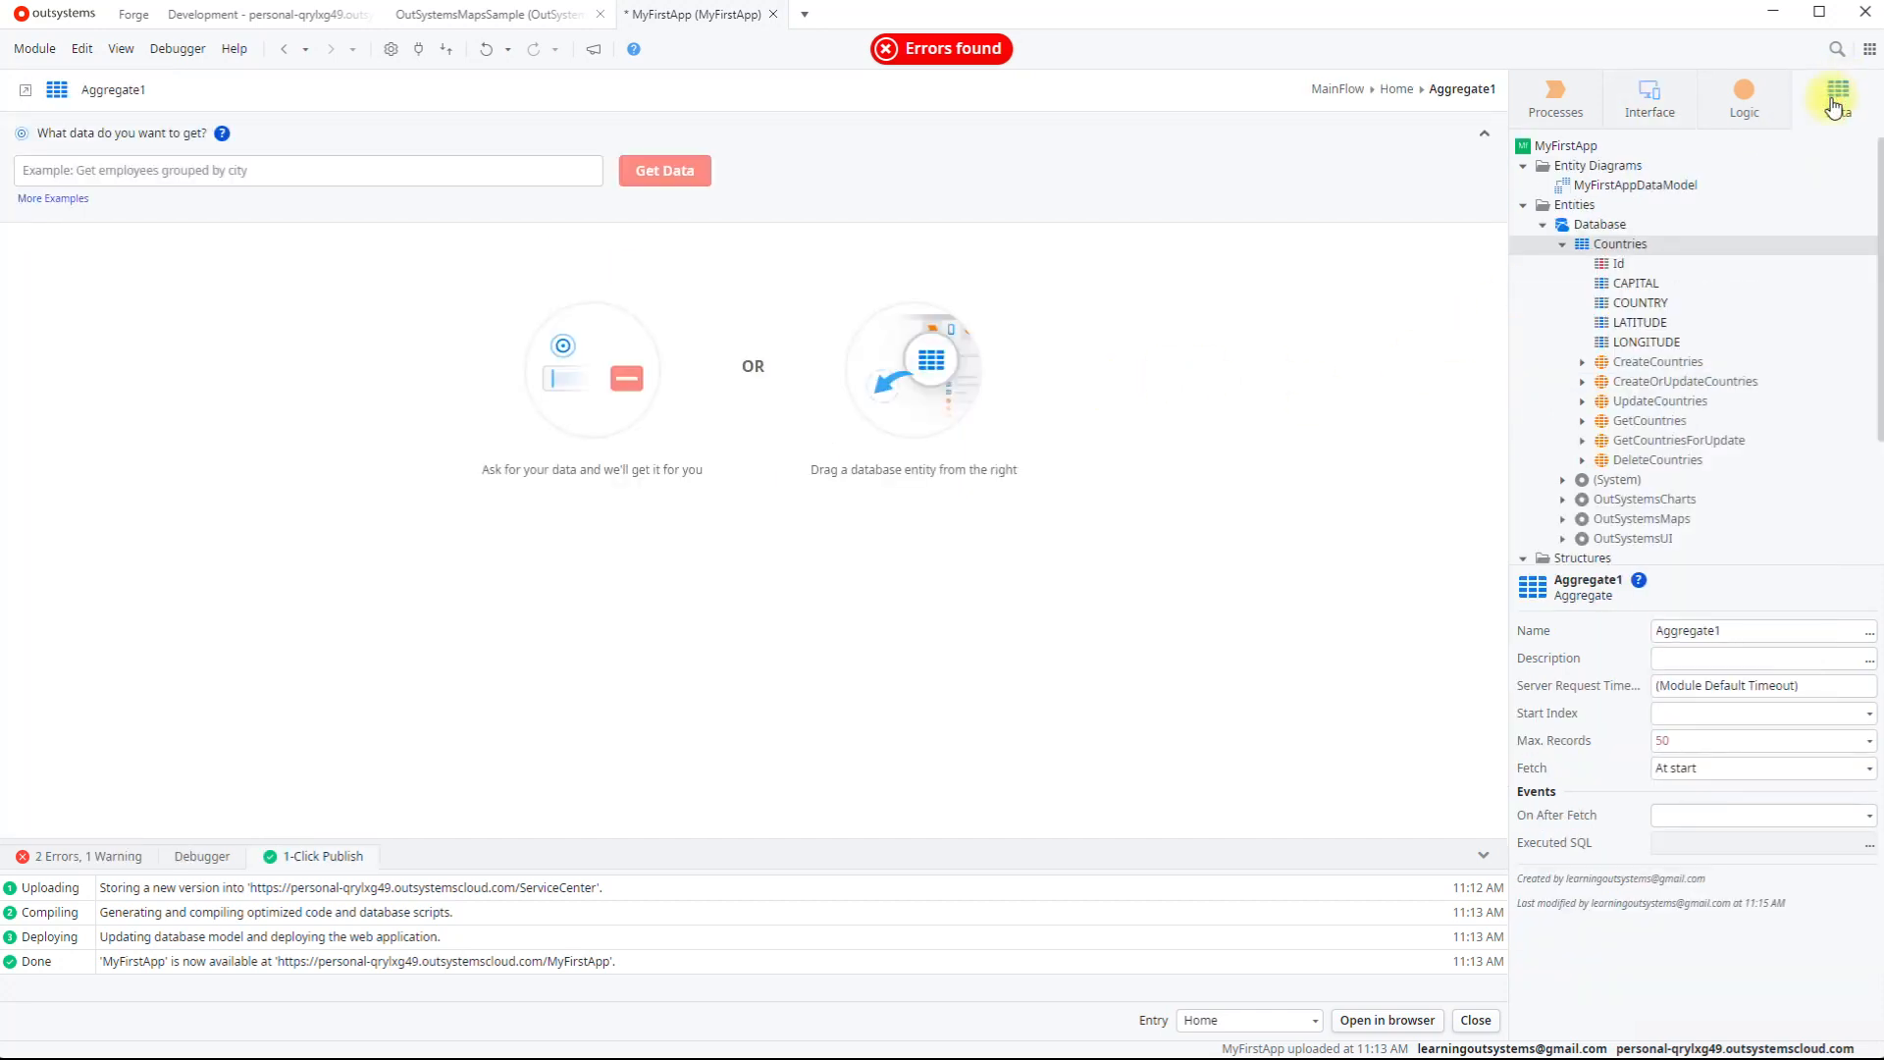
left_click(1577, 254)
left_click_drag(1578, 253, 752, 427)
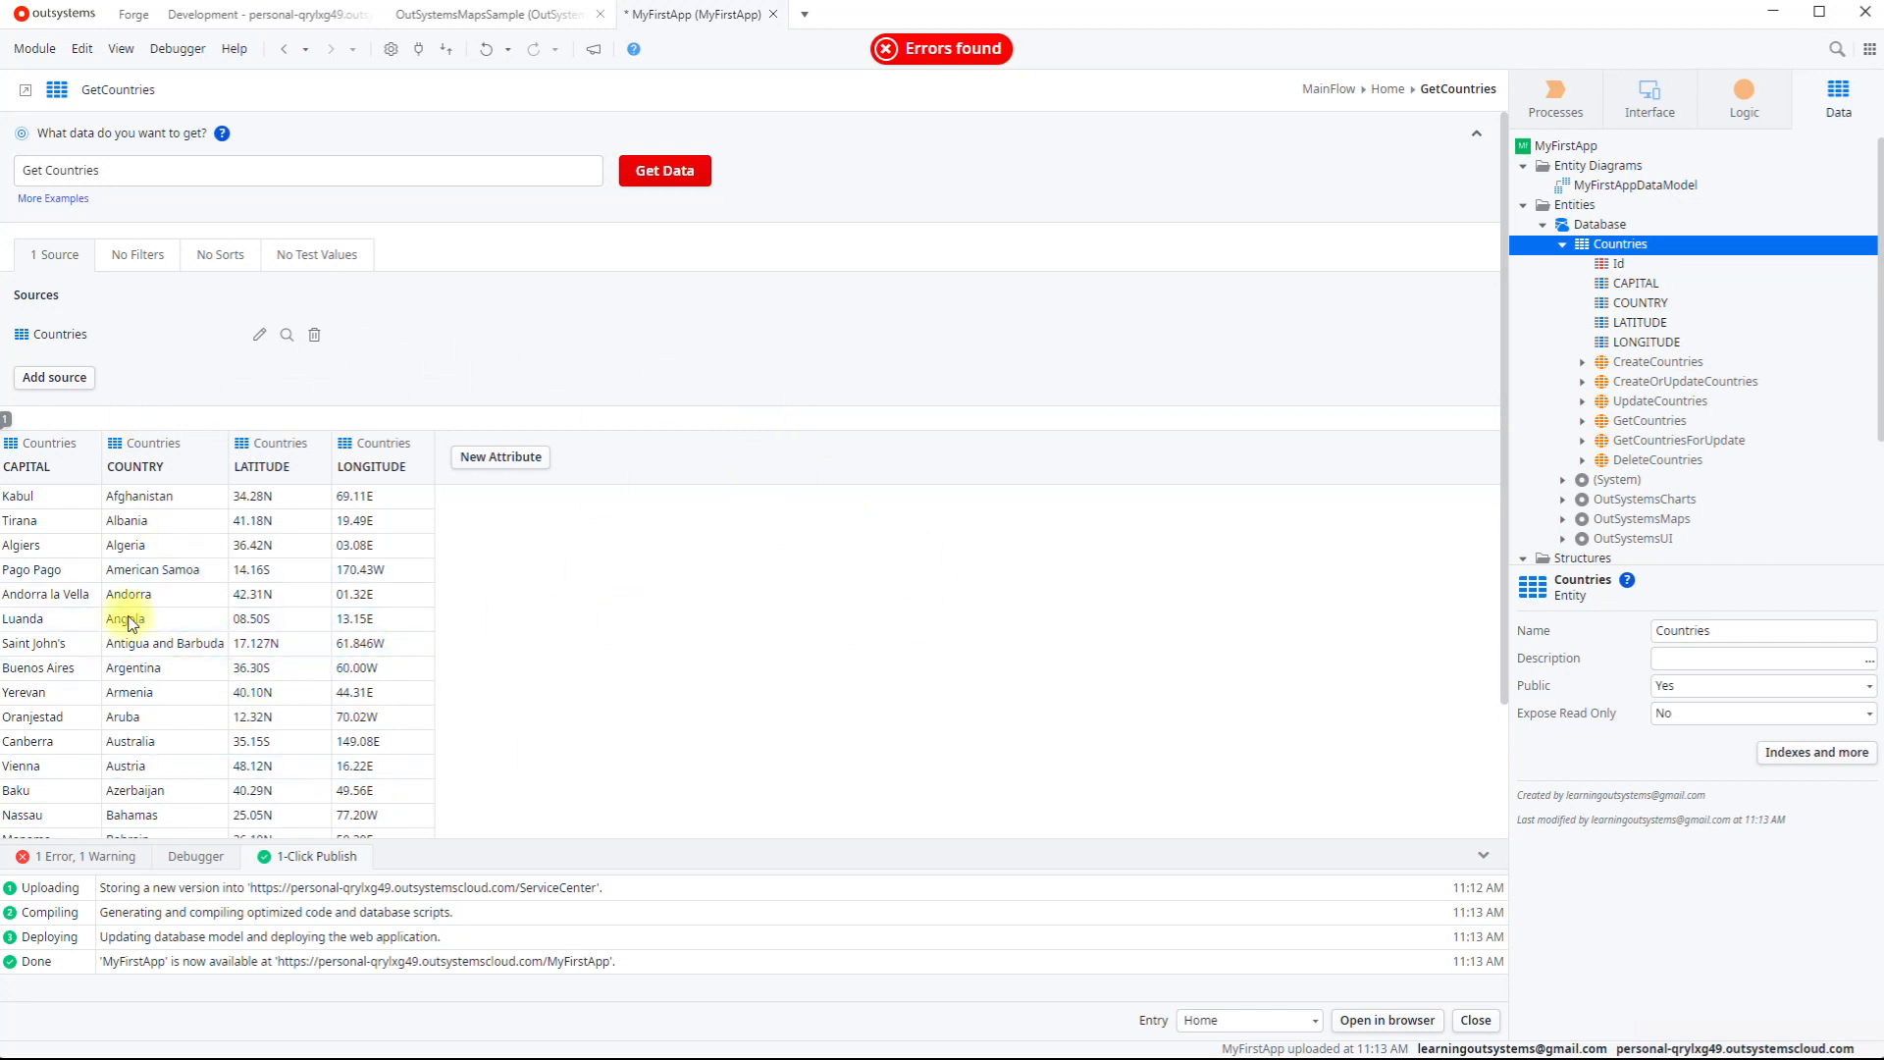
left_click_drag(114, 168, 5, 167)
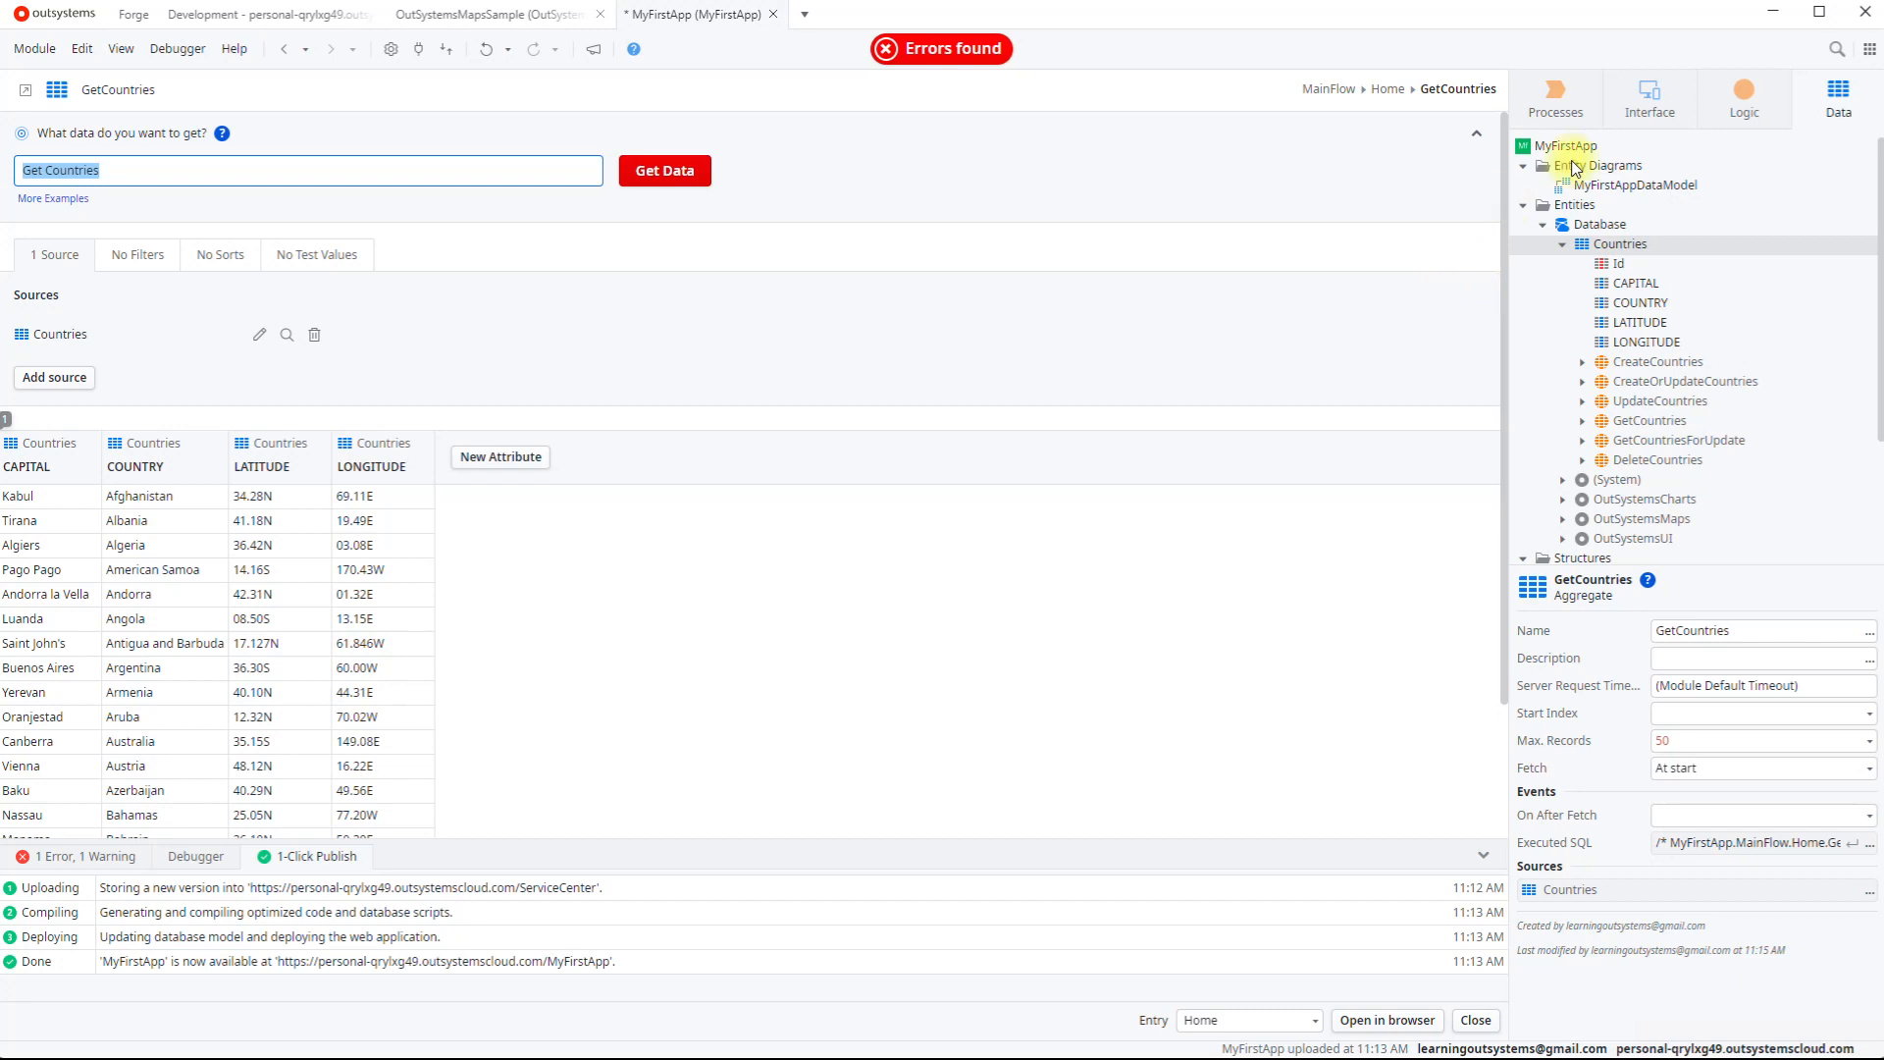
Step: Reopen the Home screen and fill its empty Table widget with the GetCountries aggregate
left_click(1644, 99)
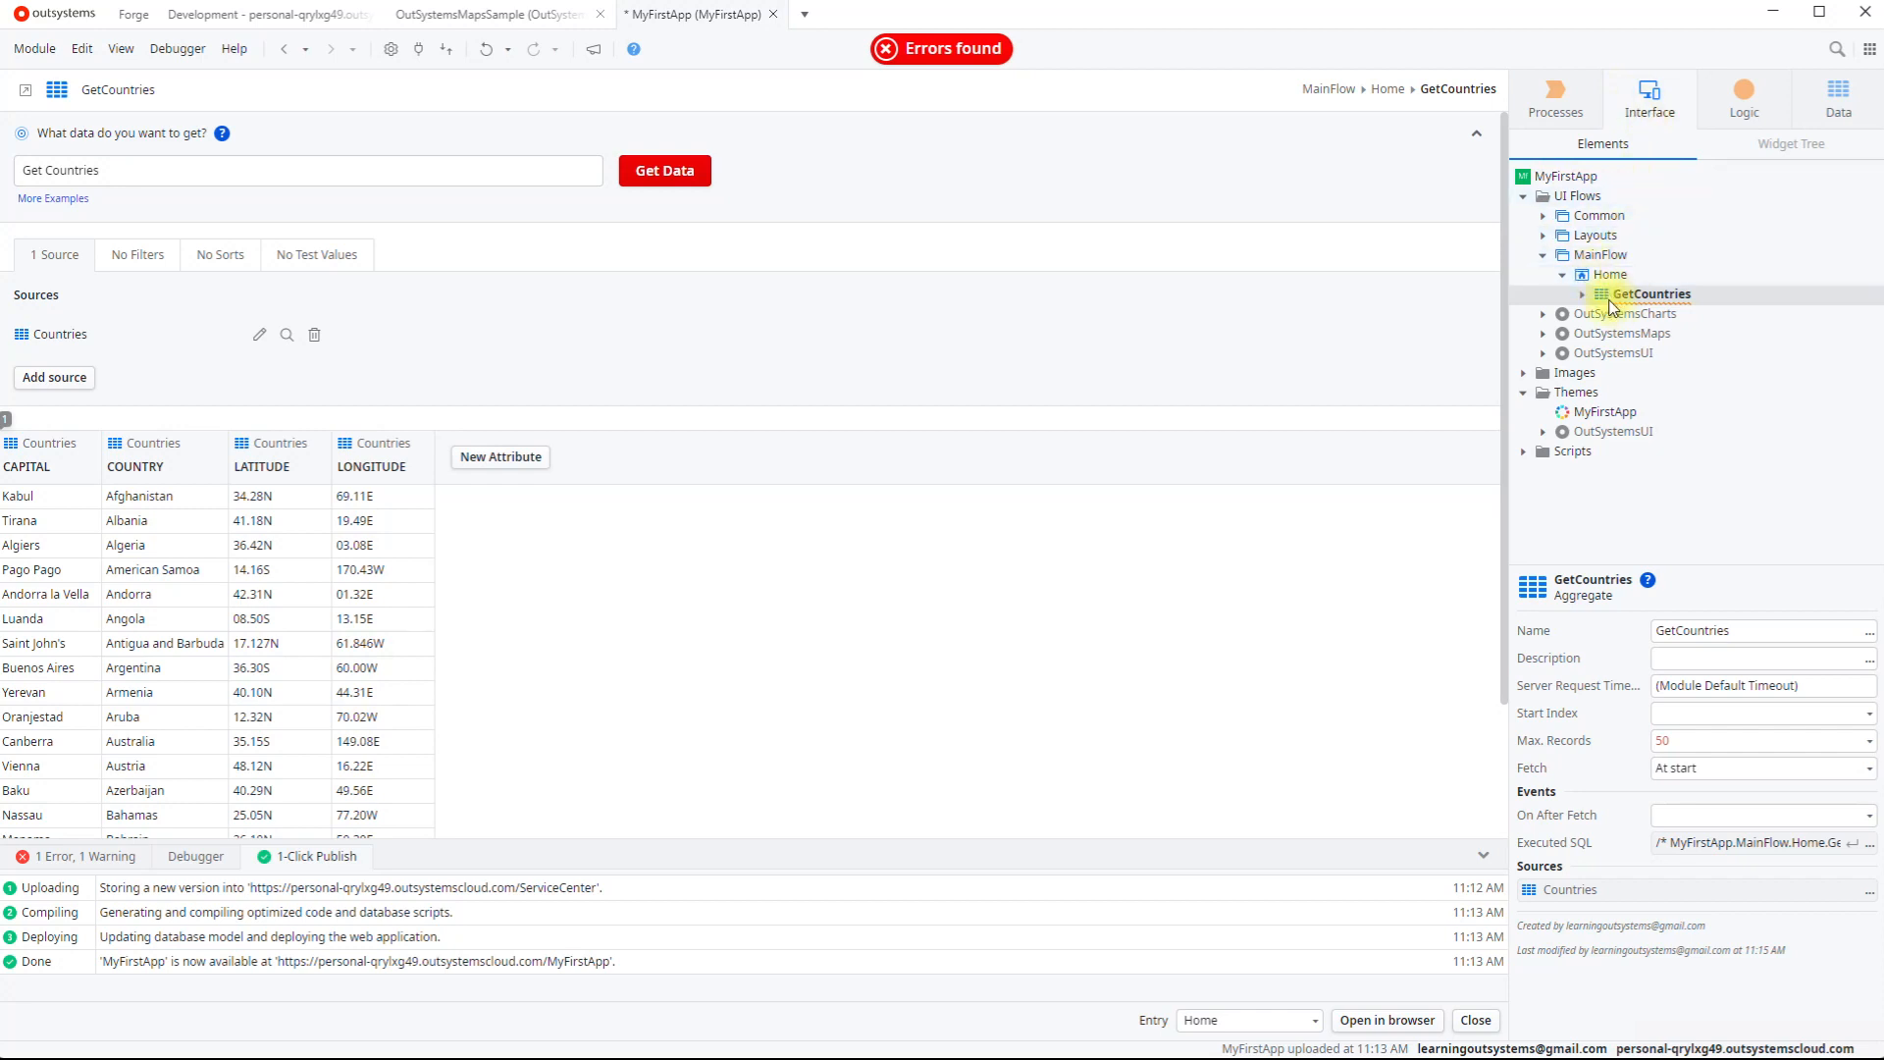
mouse_move(1618, 304)
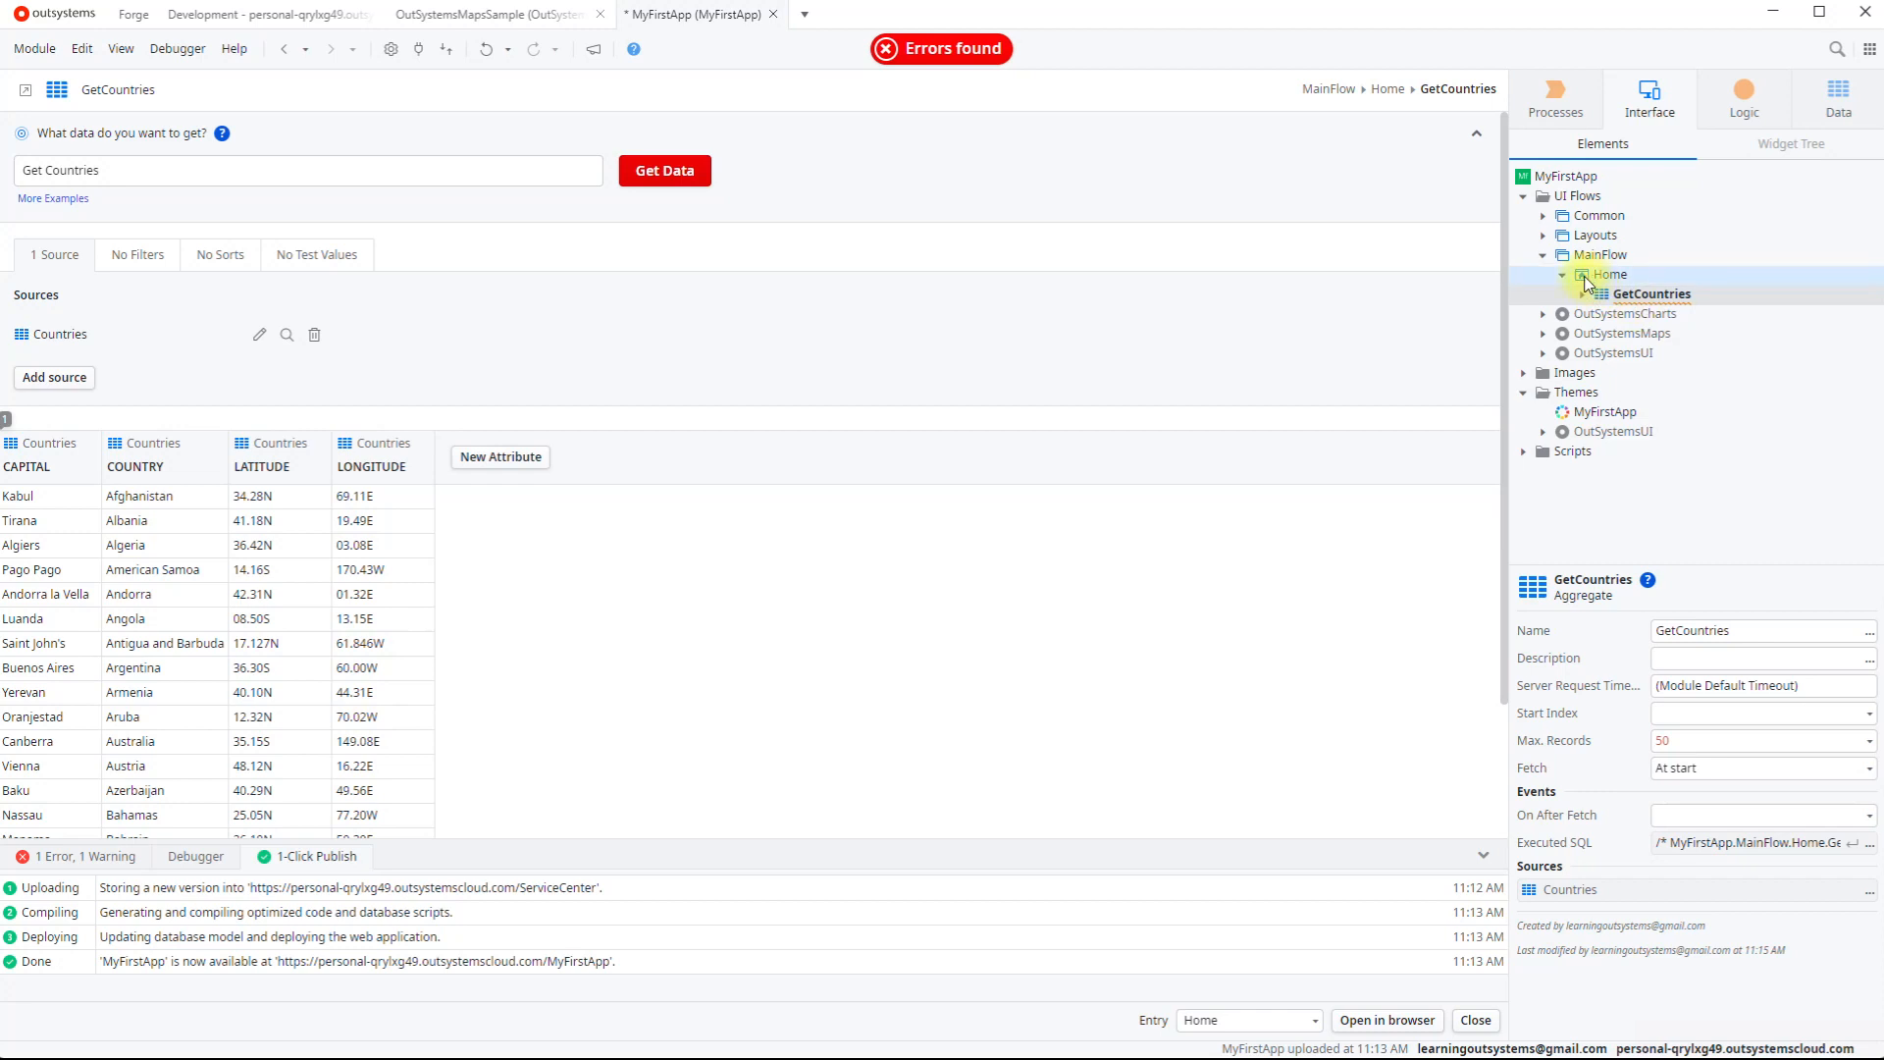
double_click(1586, 281)
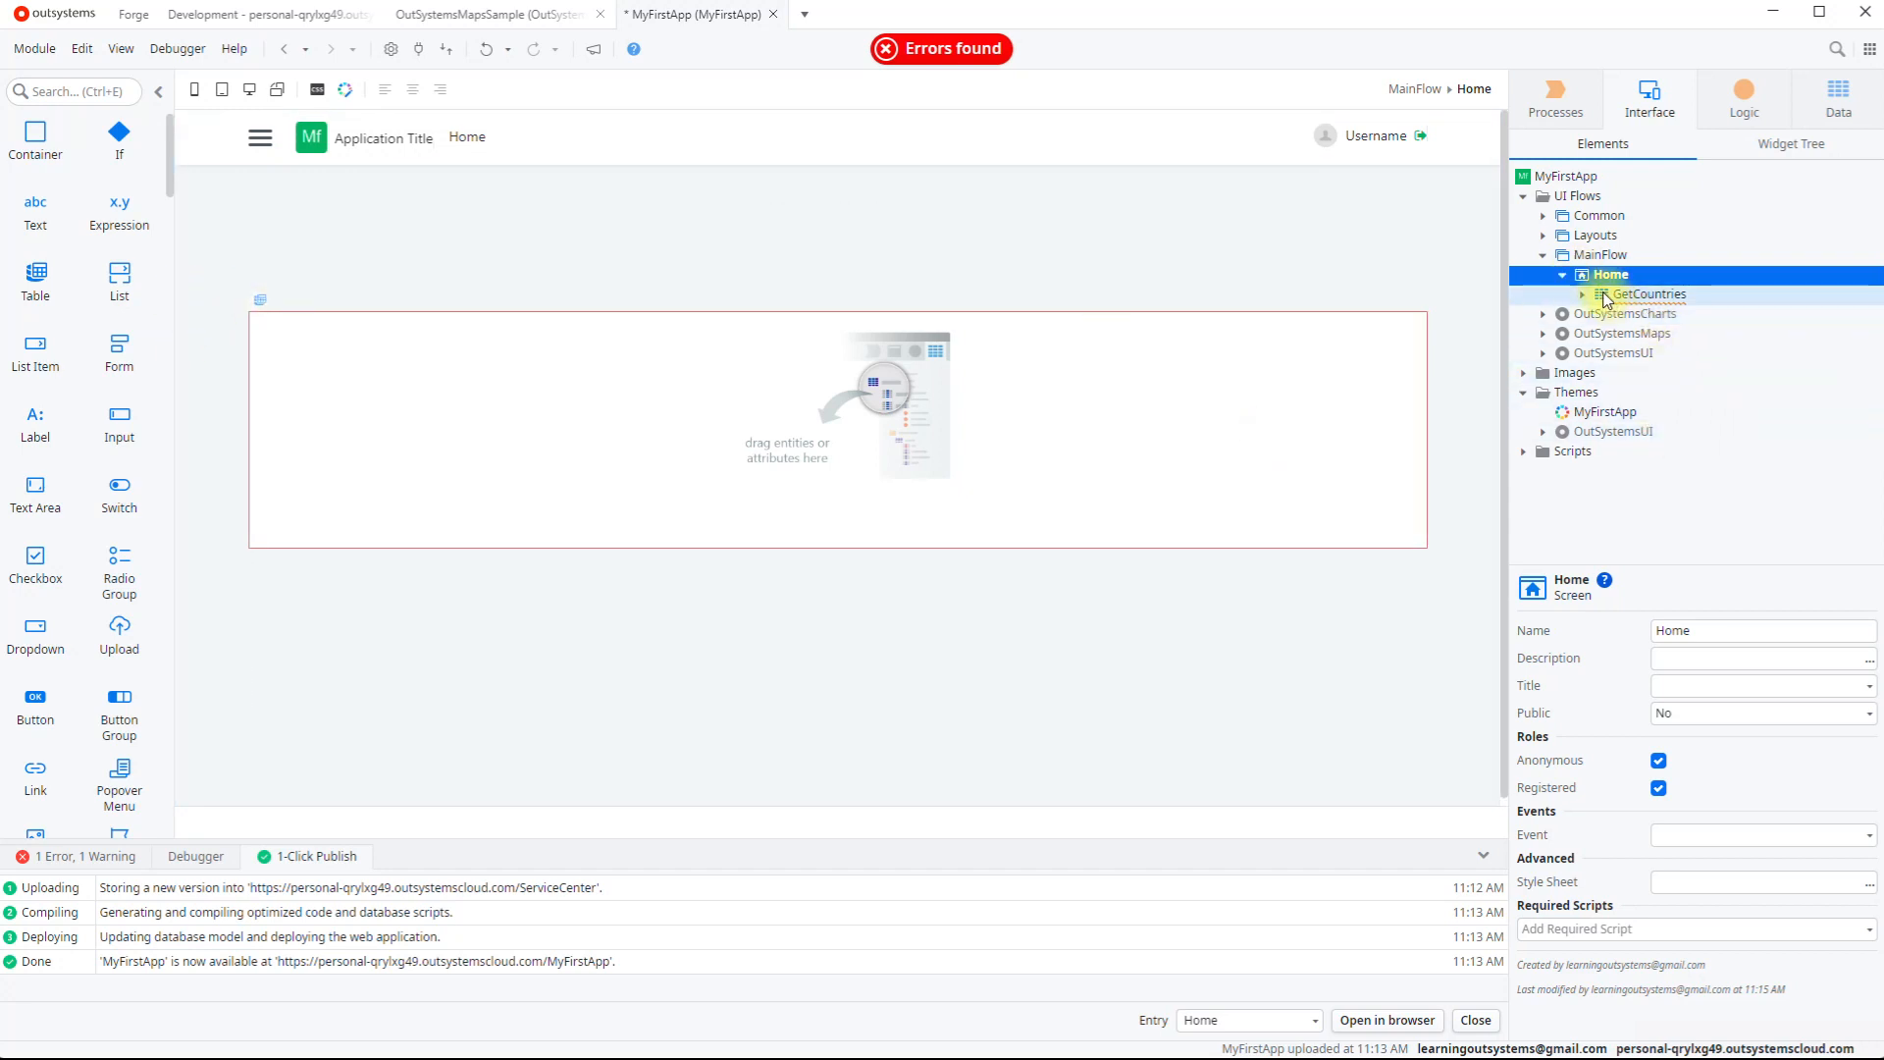
left_click_drag(1605, 297, 1023, 380)
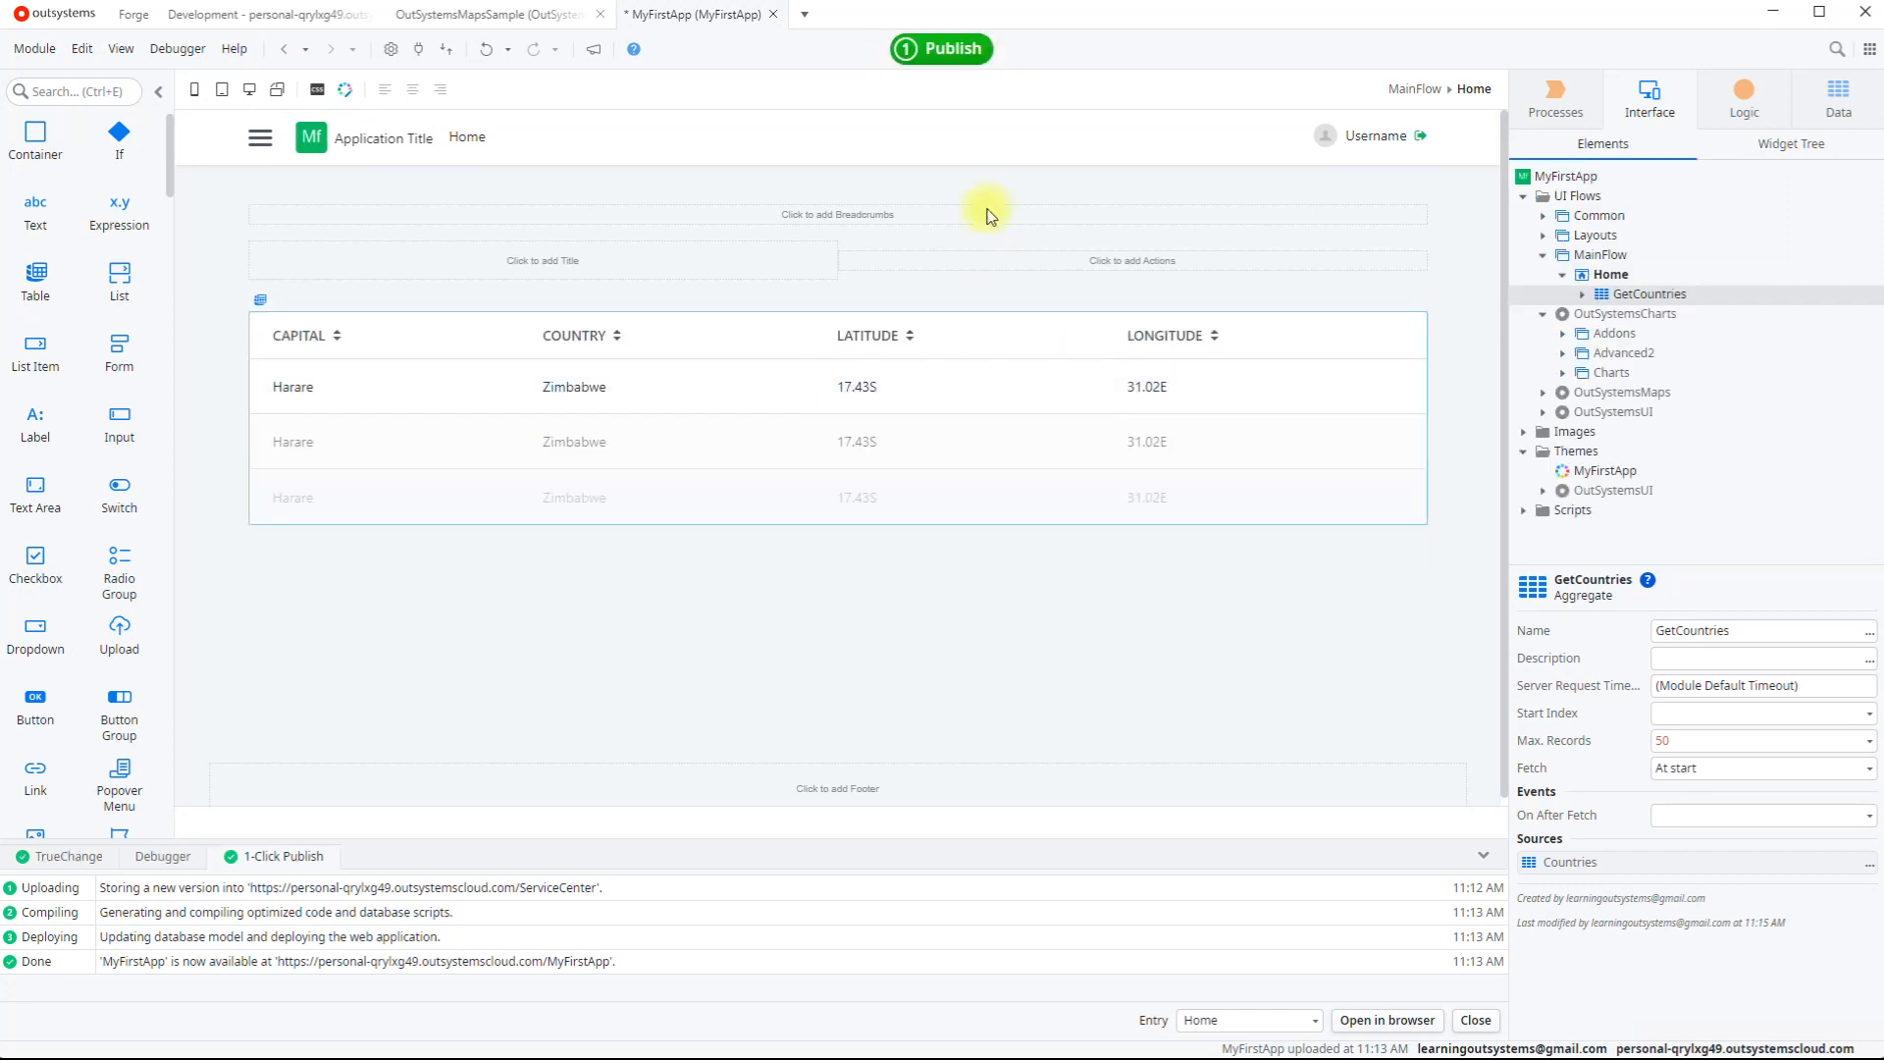
Step: Publish the module and open the app in the browser to look through the country table down to its last row
left_click(955, 51)
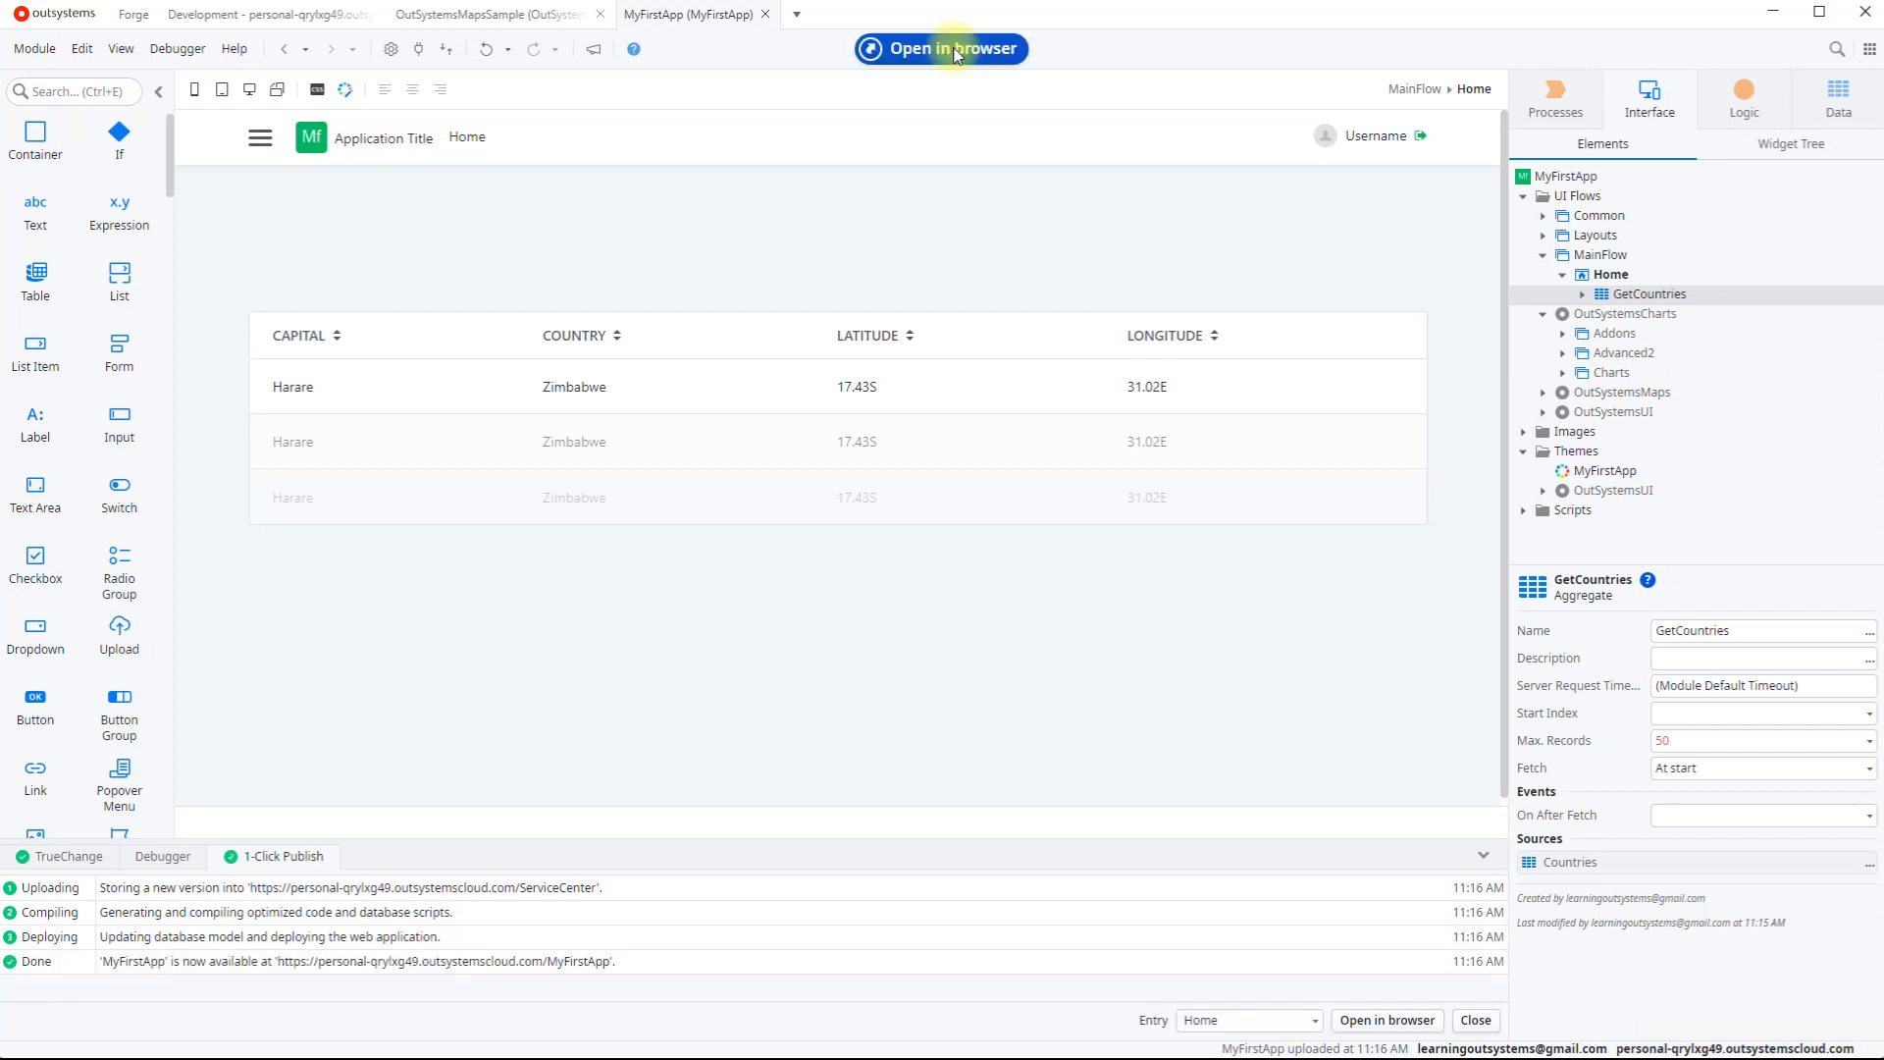
left_click(957, 51)
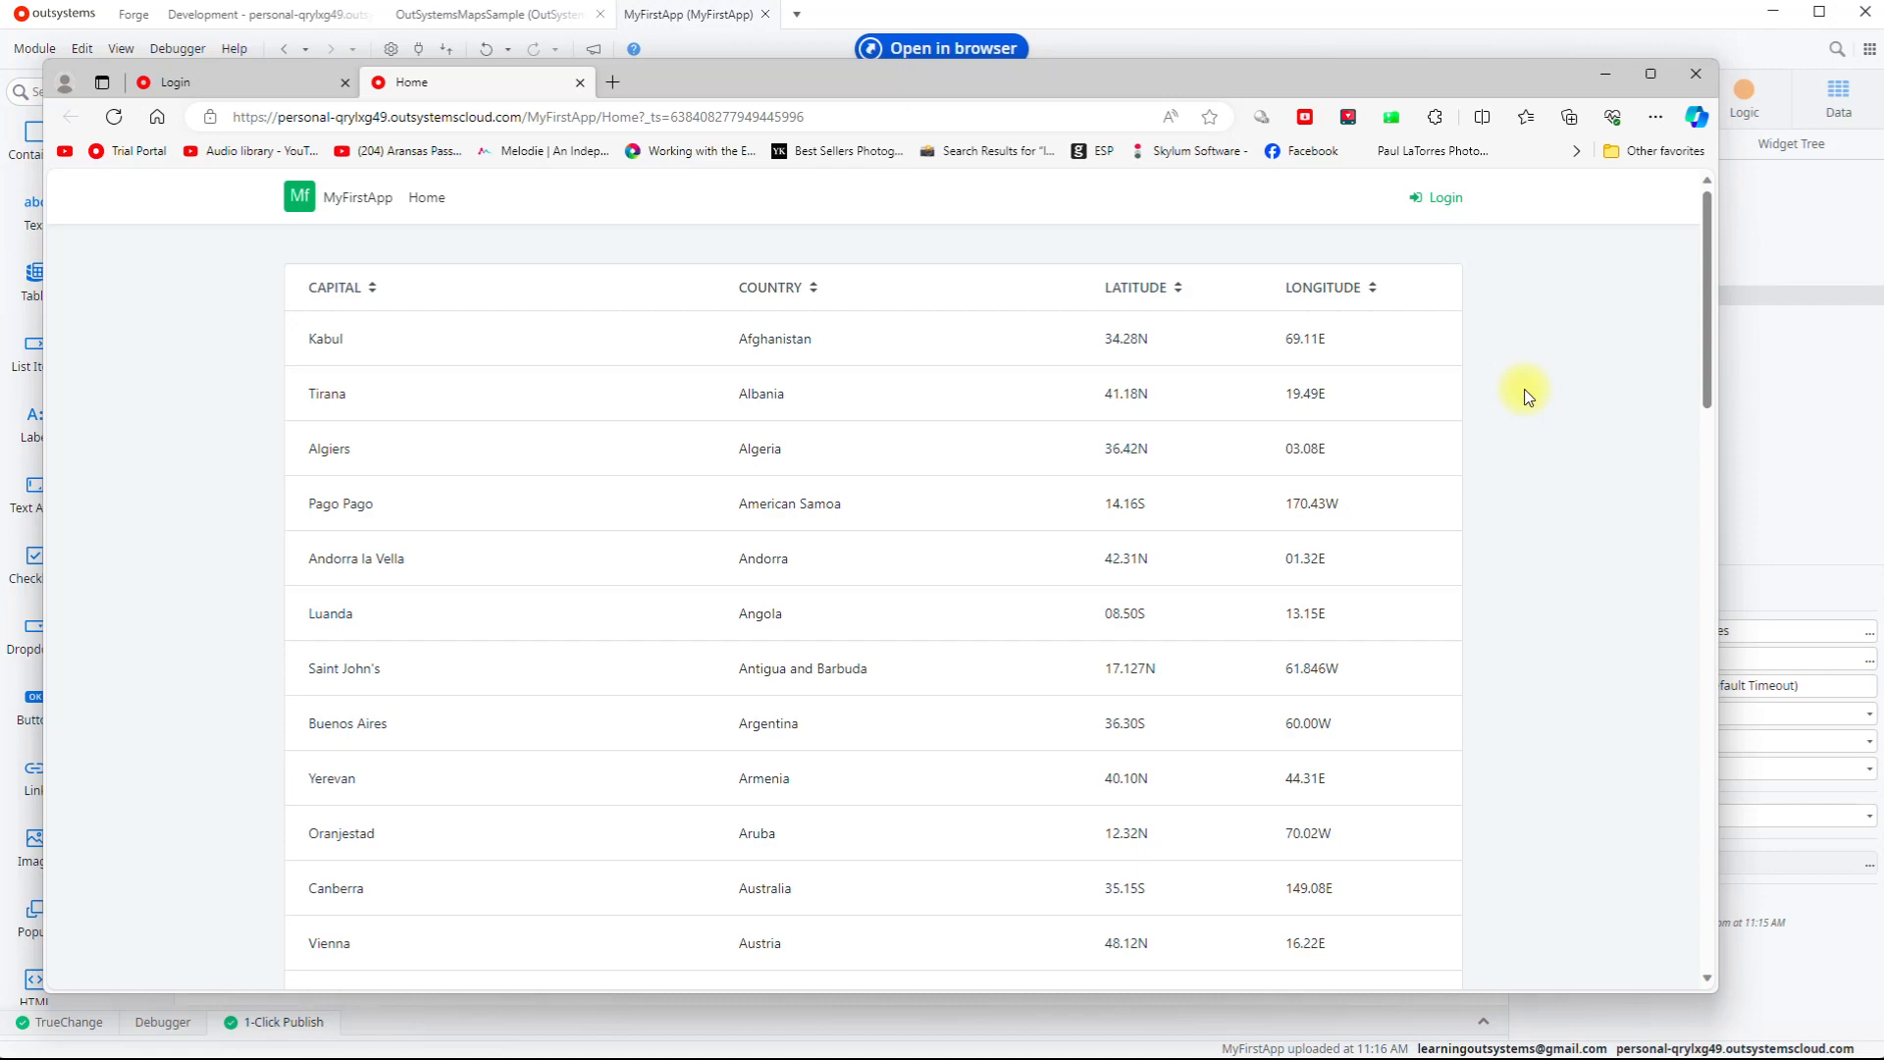
left_click_drag(1703, 231, 1627, 893)
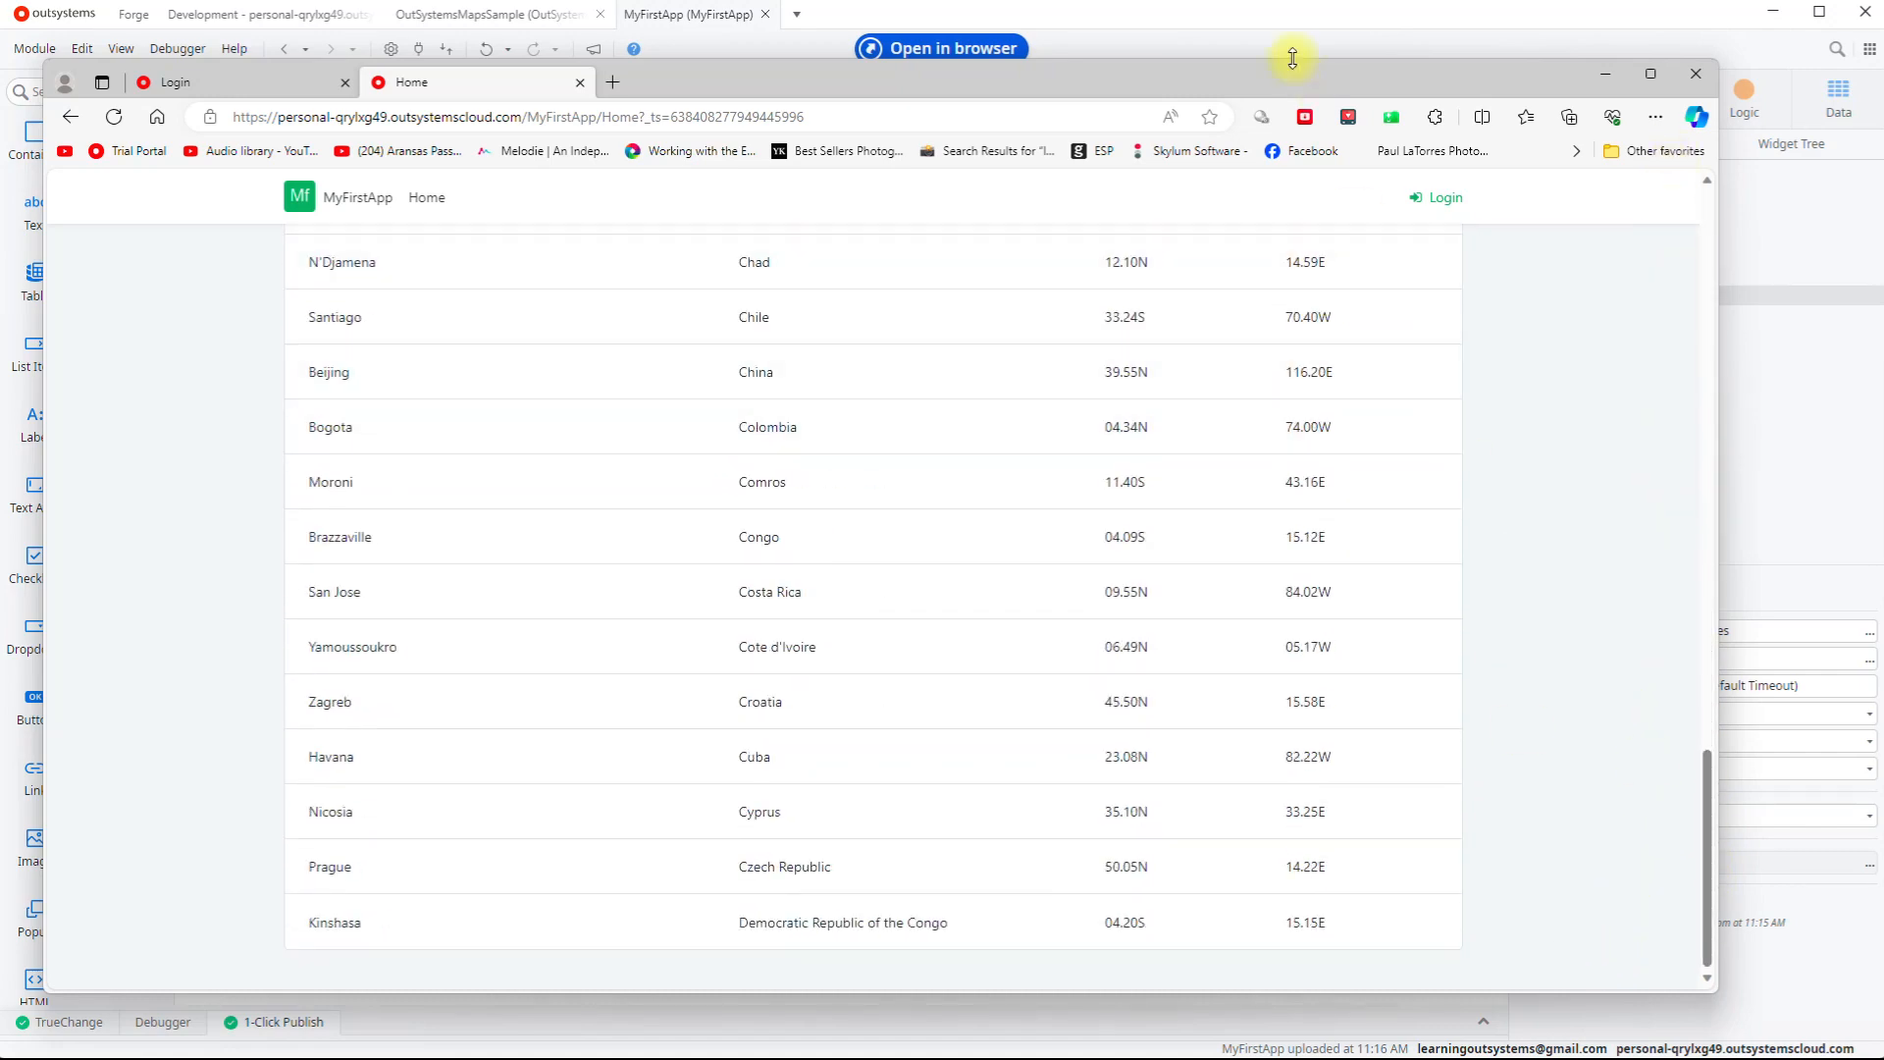
left_click_drag(1282, 81, 1281, 0)
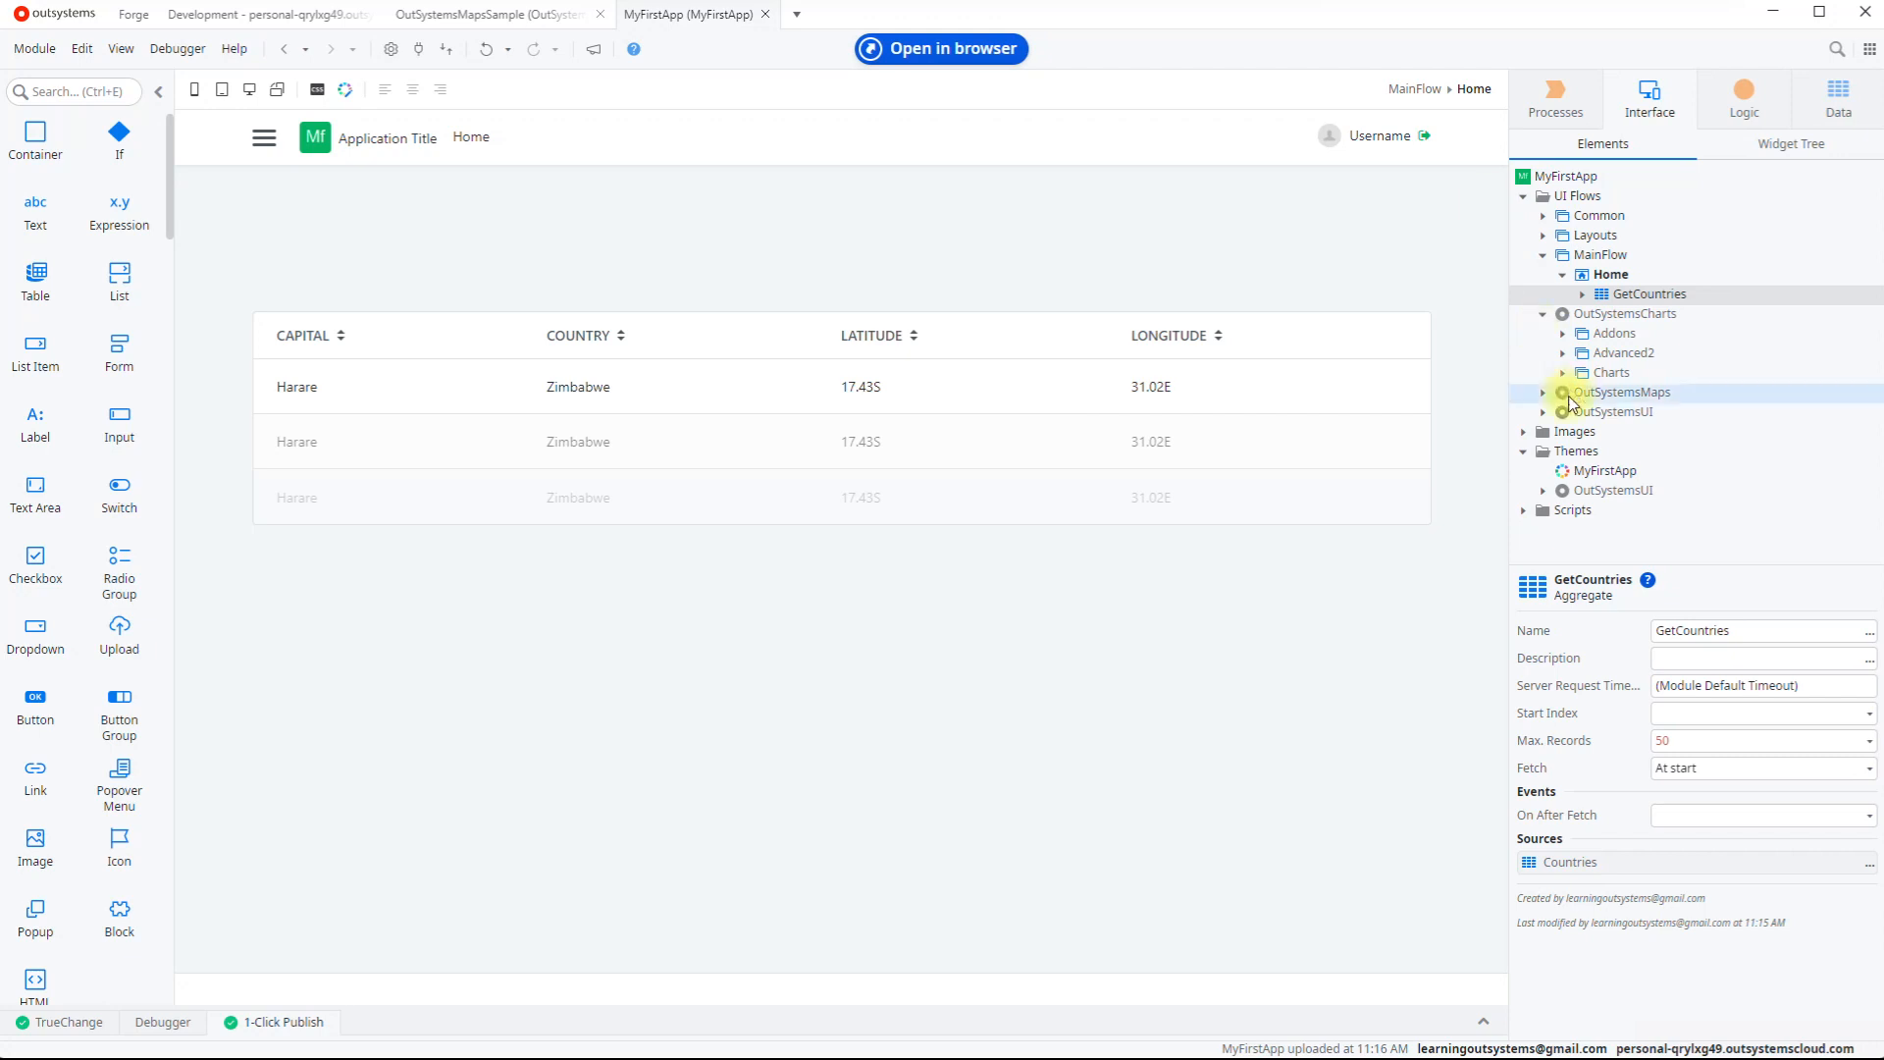
Step: Add the filter condition Countries.COUNTRY = "France" to the GetCountries aggregate
double_click(1618, 297)
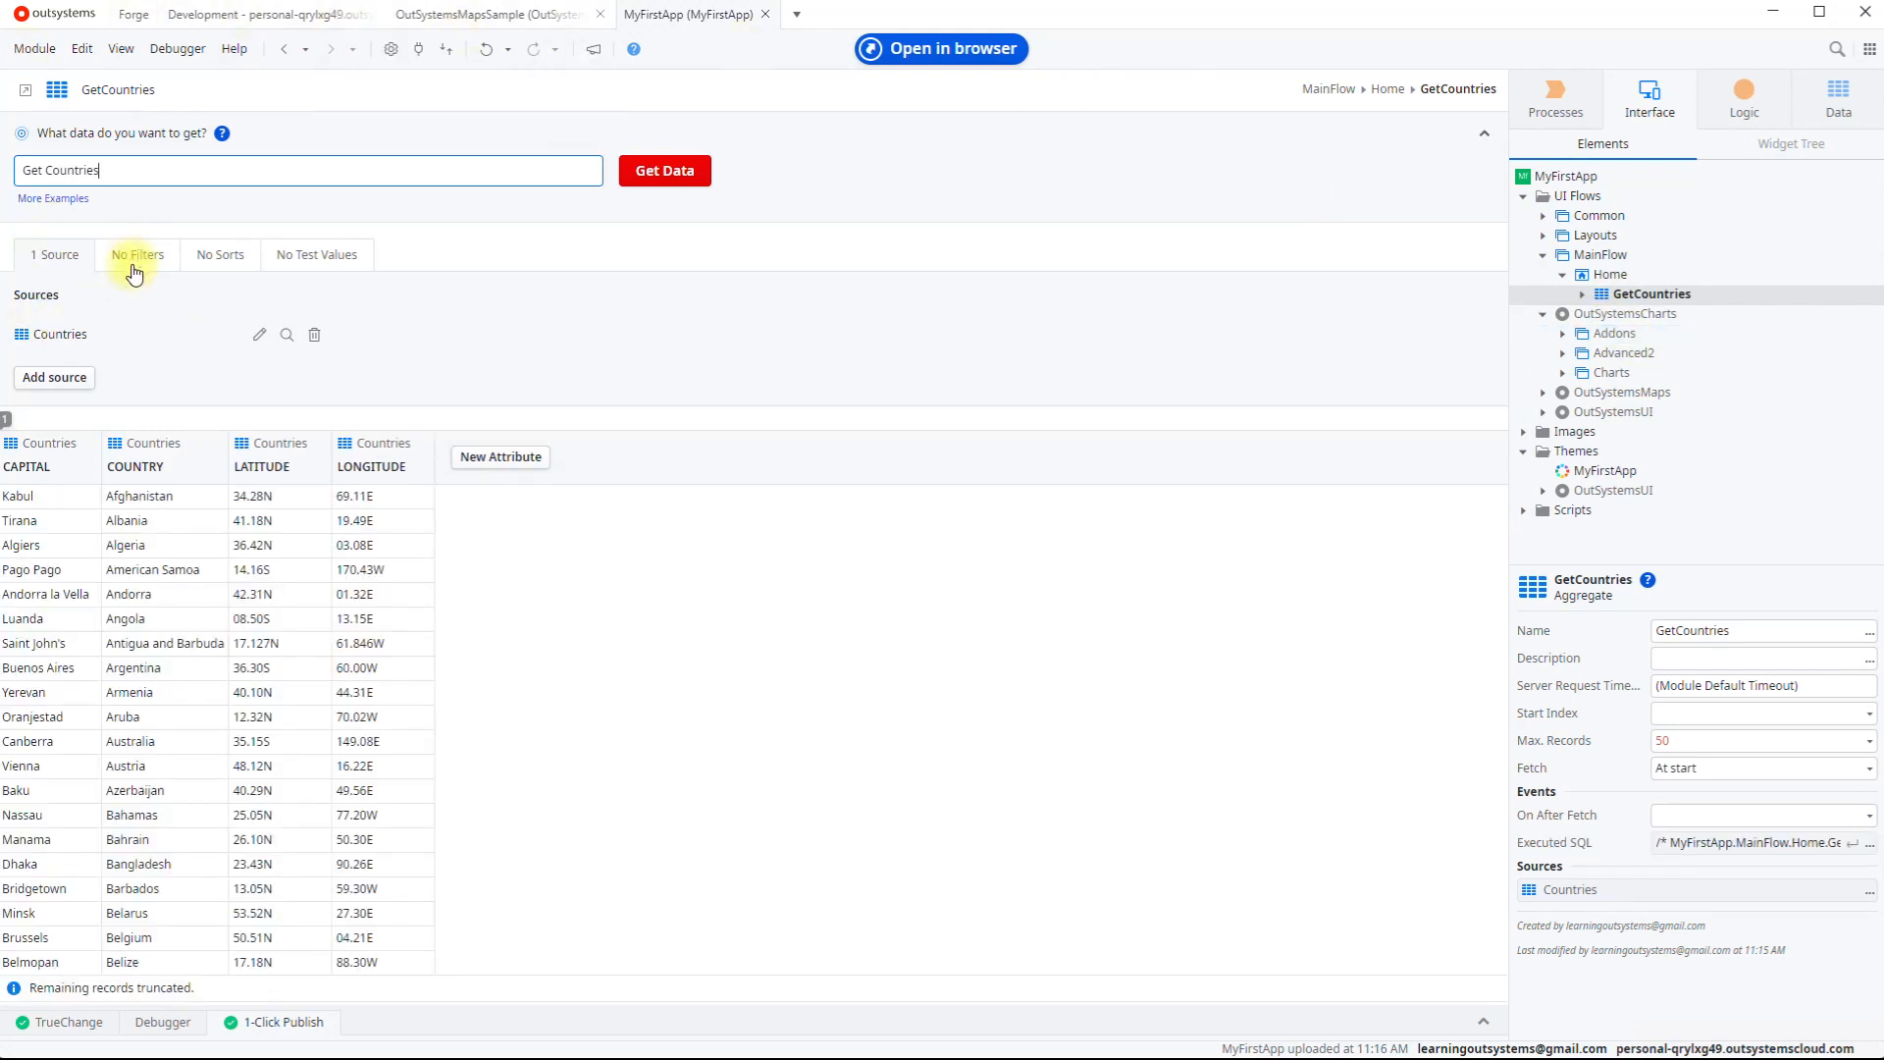
left_click(137, 261)
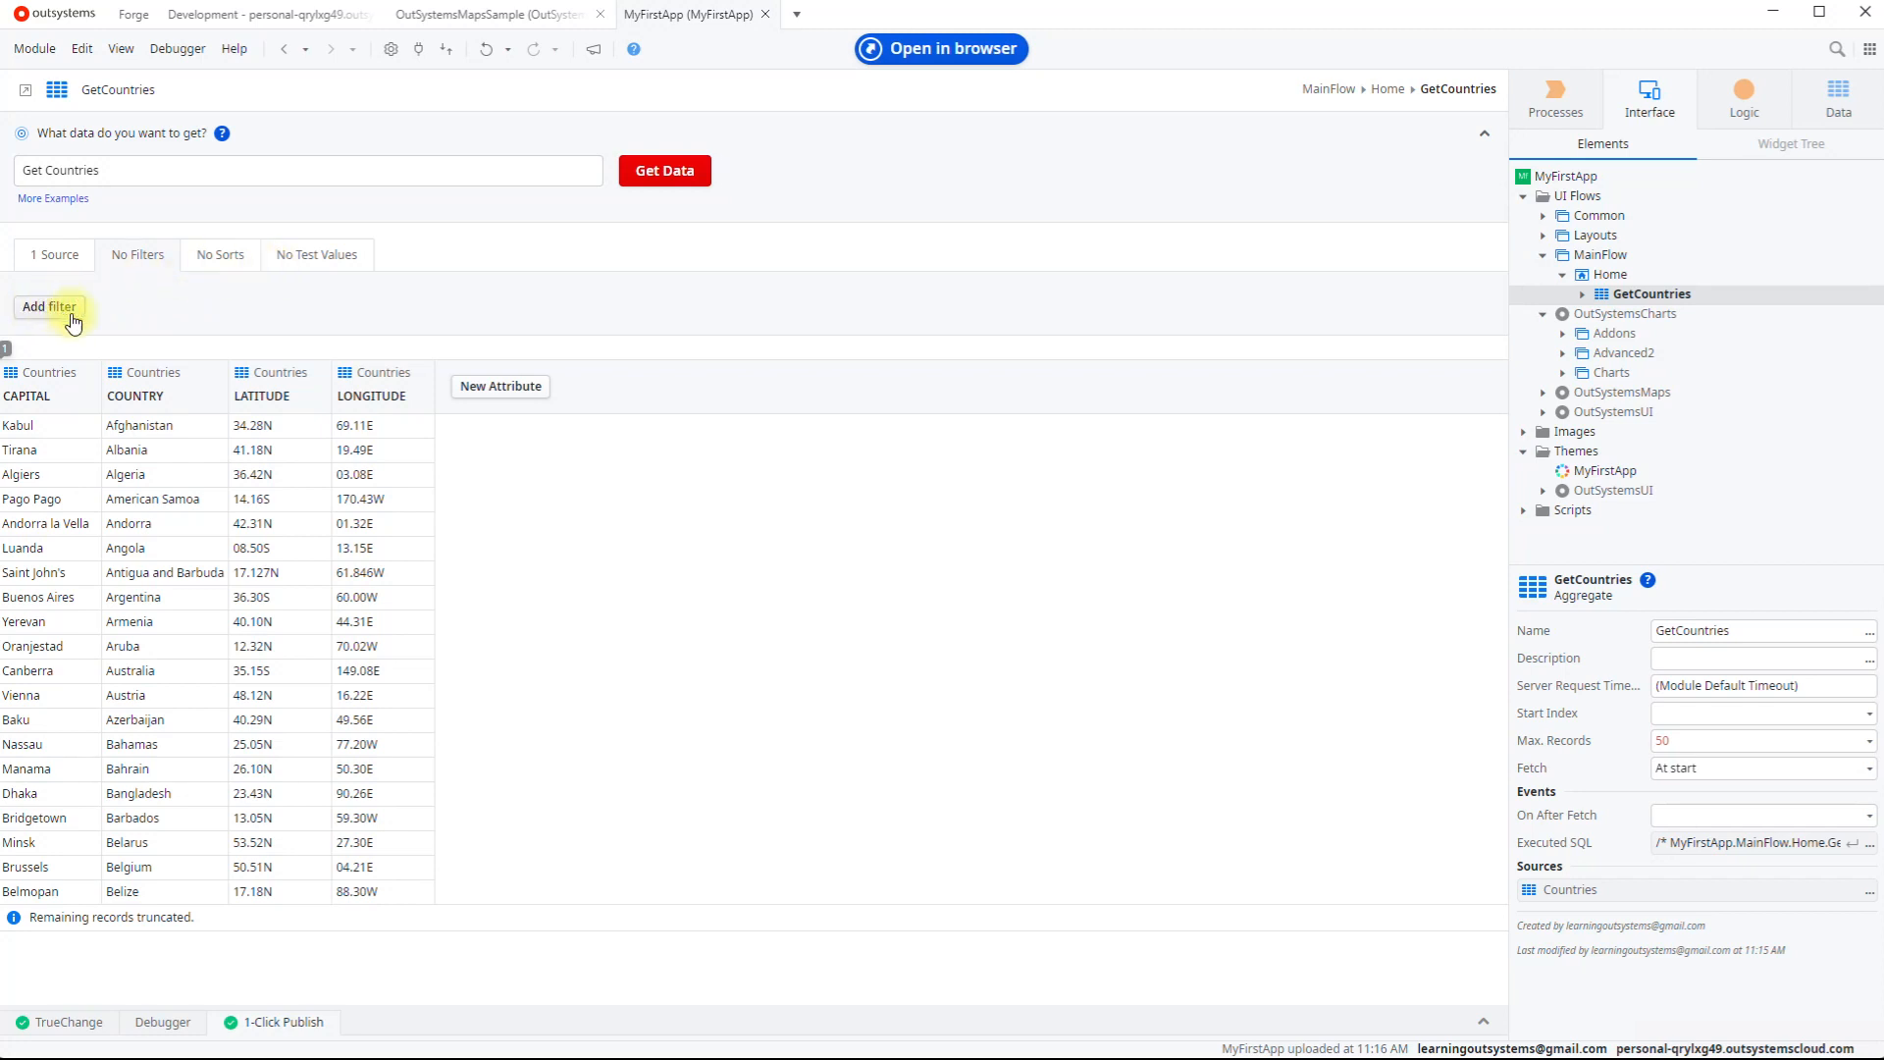
left_click(64, 316)
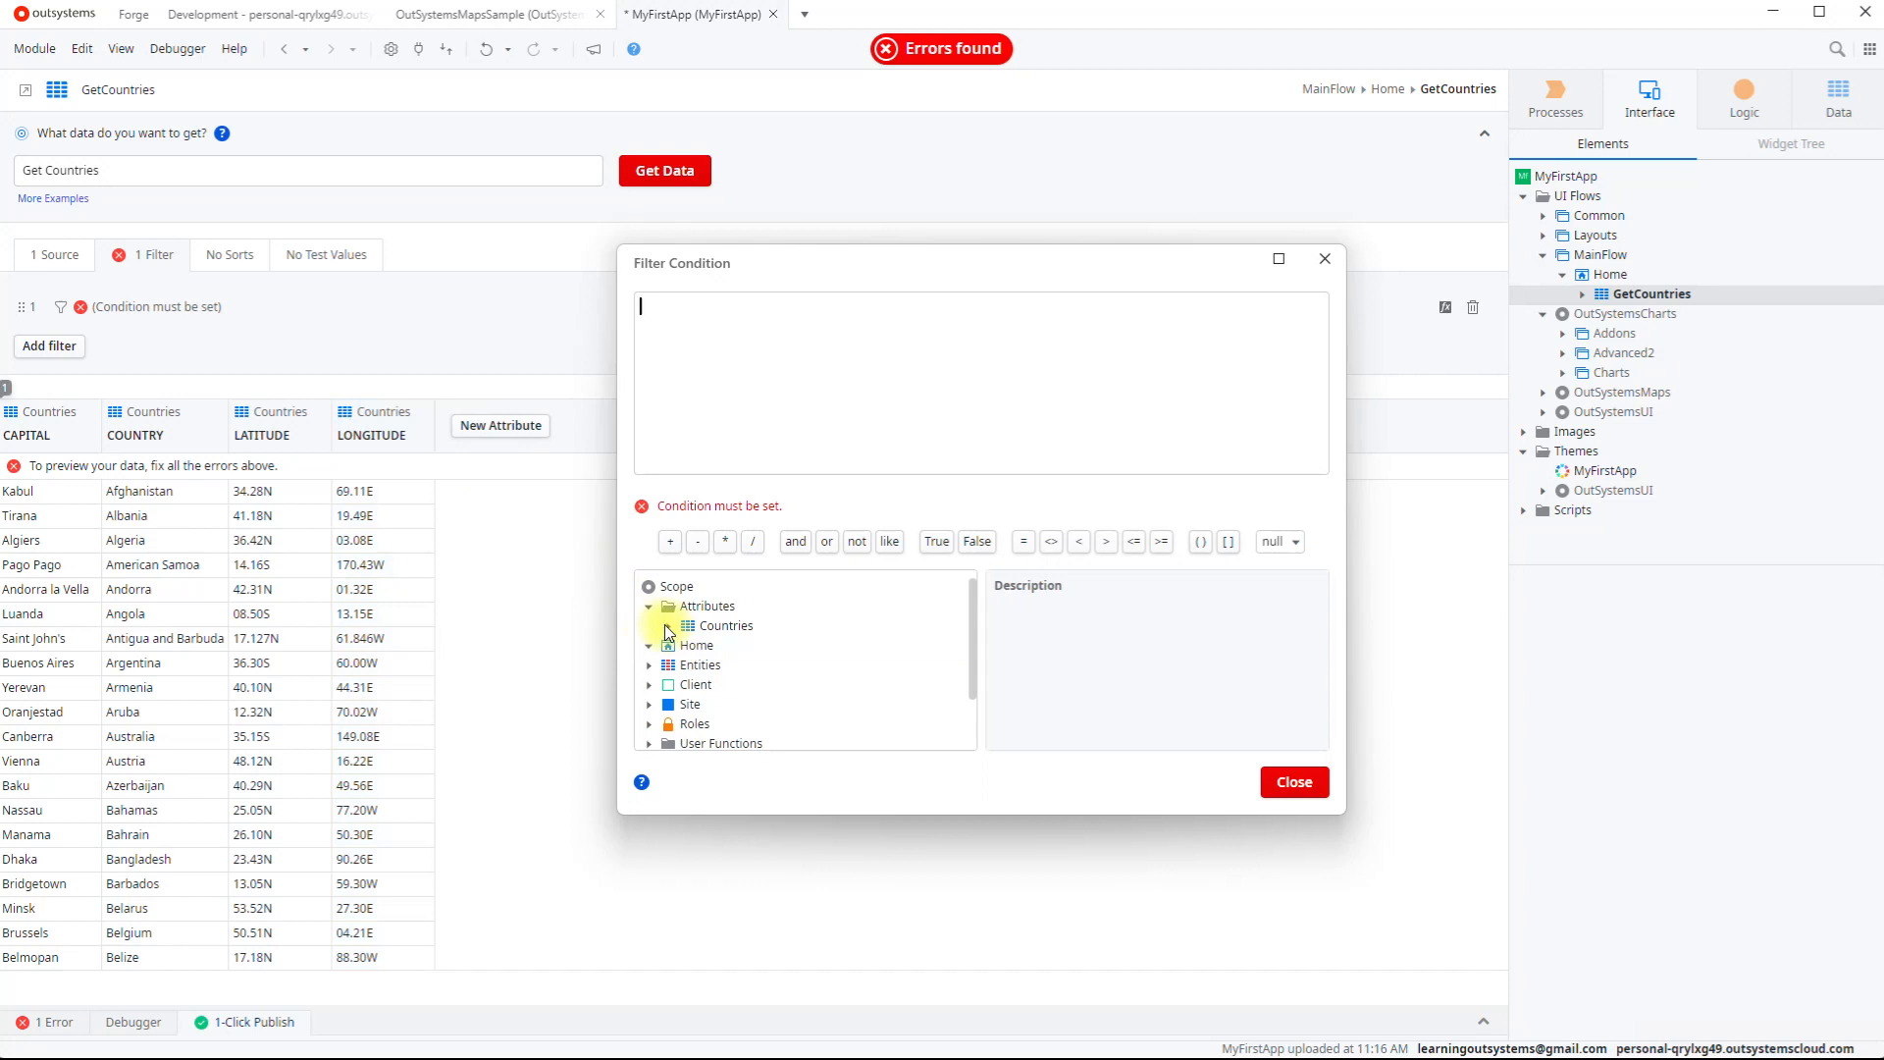
left_click(668, 627)
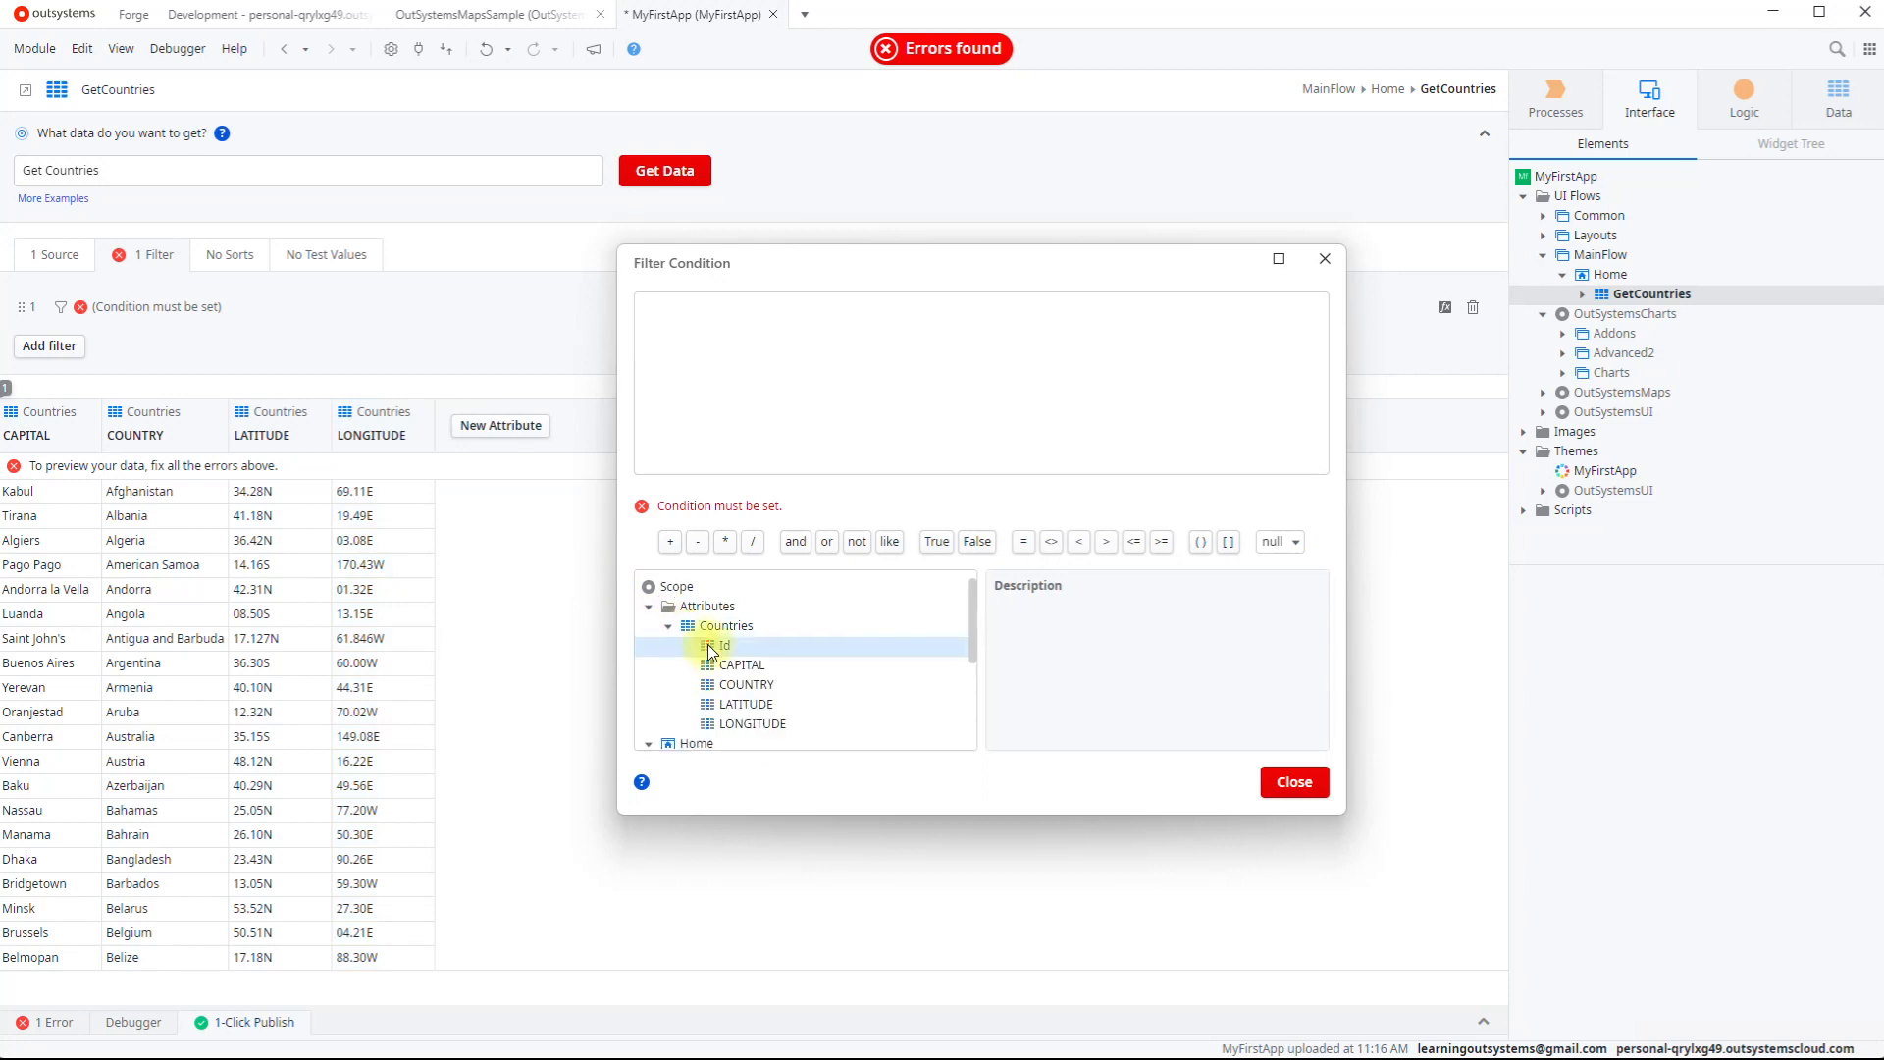
double_click(749, 686)
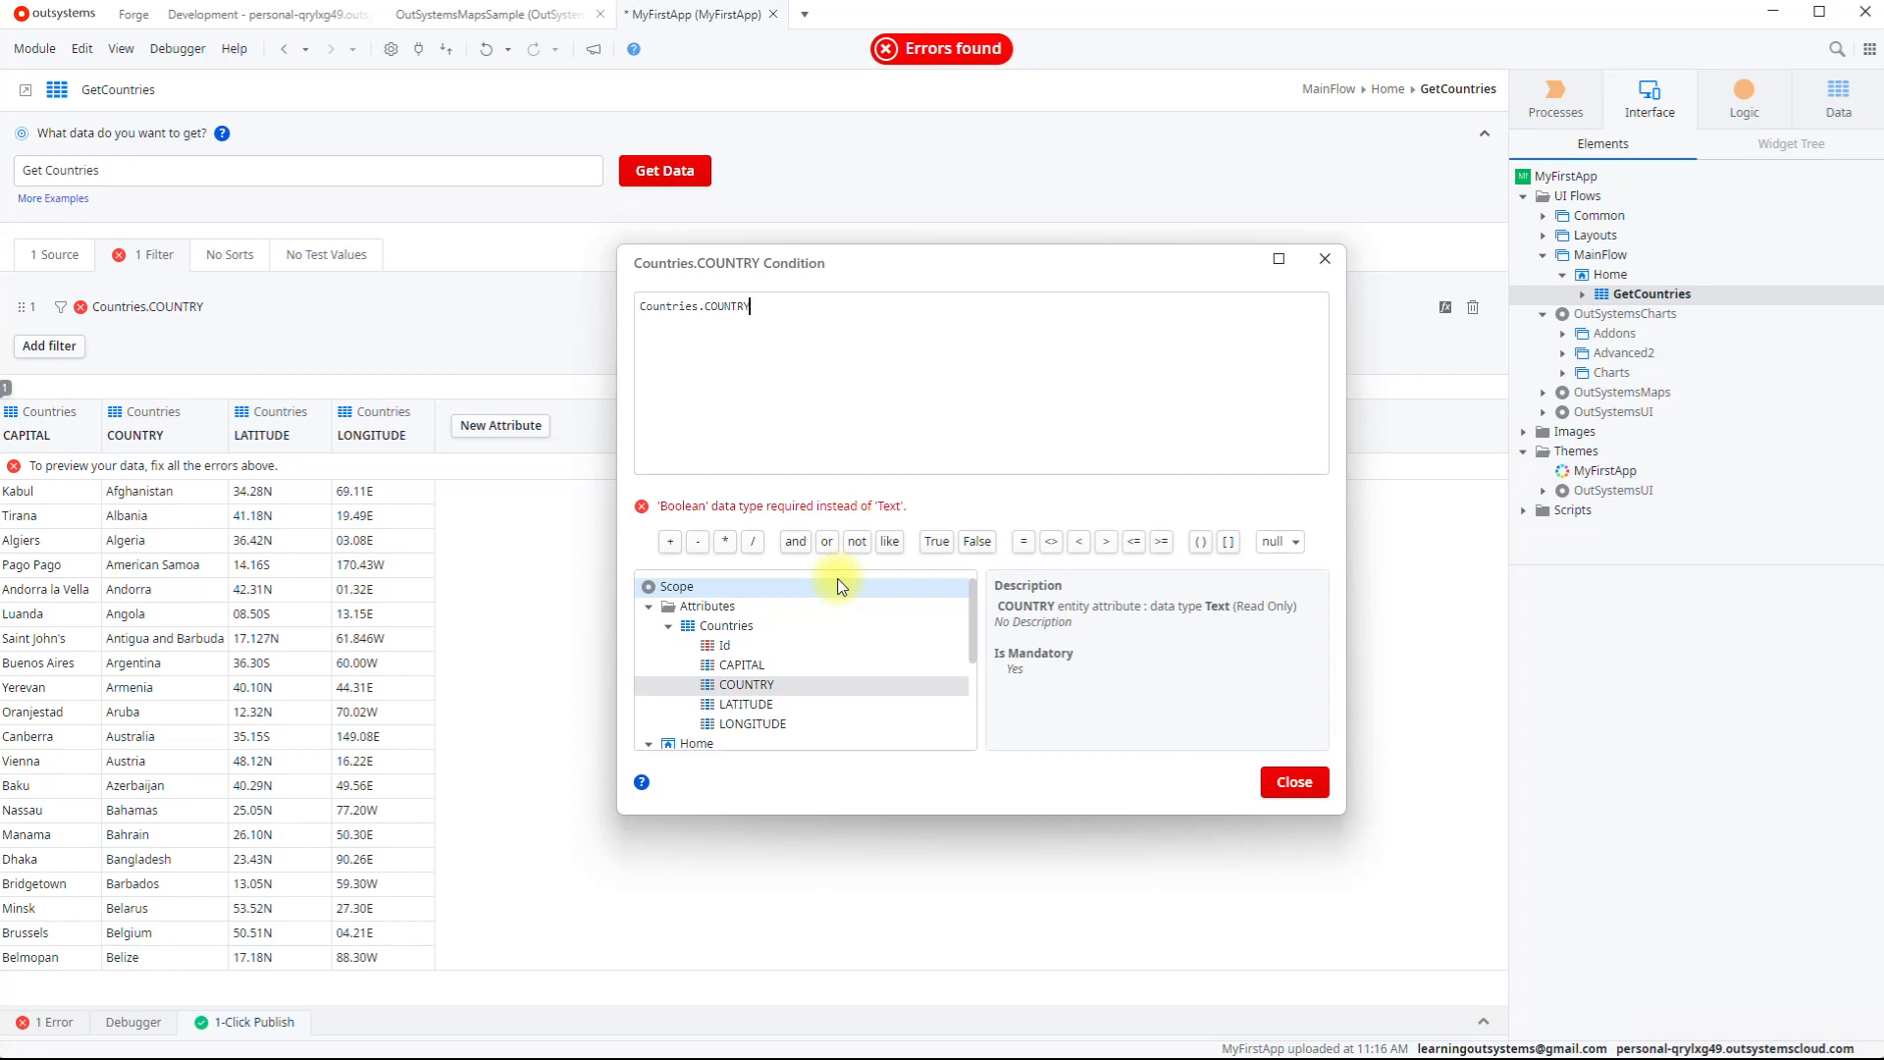
type("= \"")
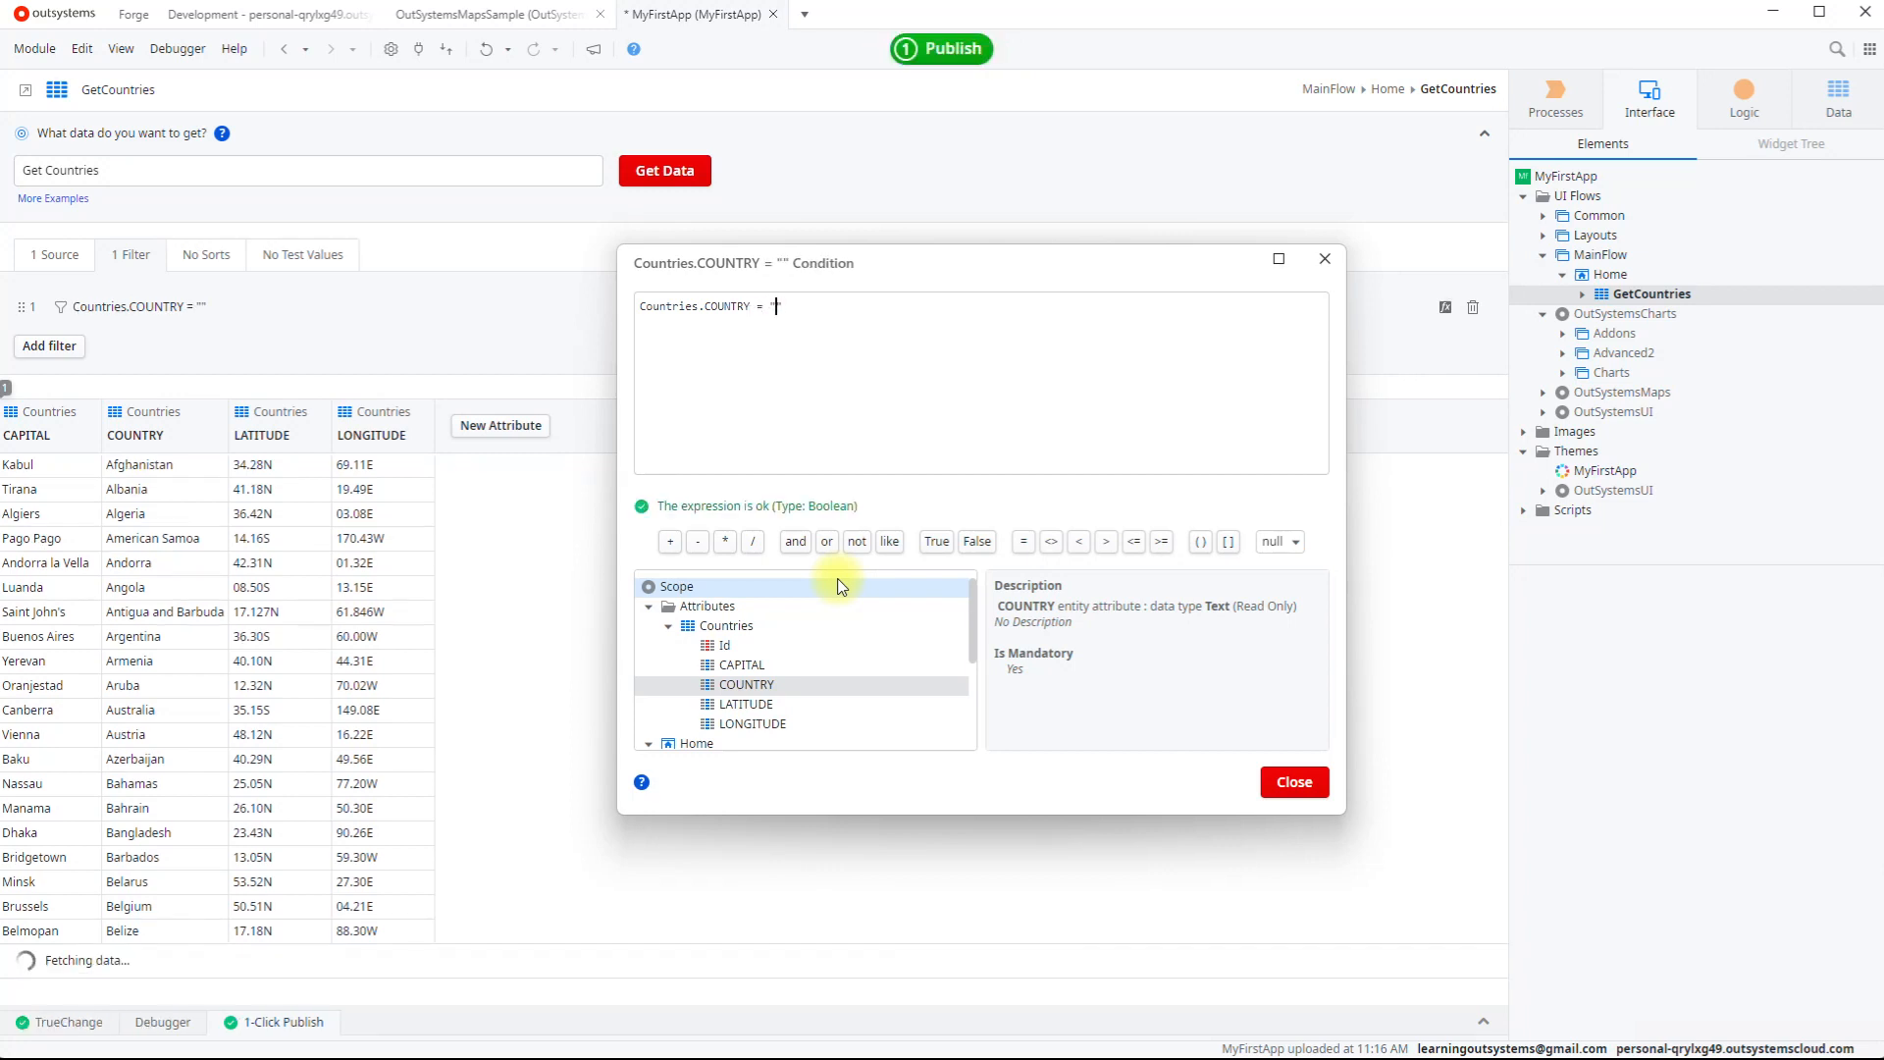
type("France")
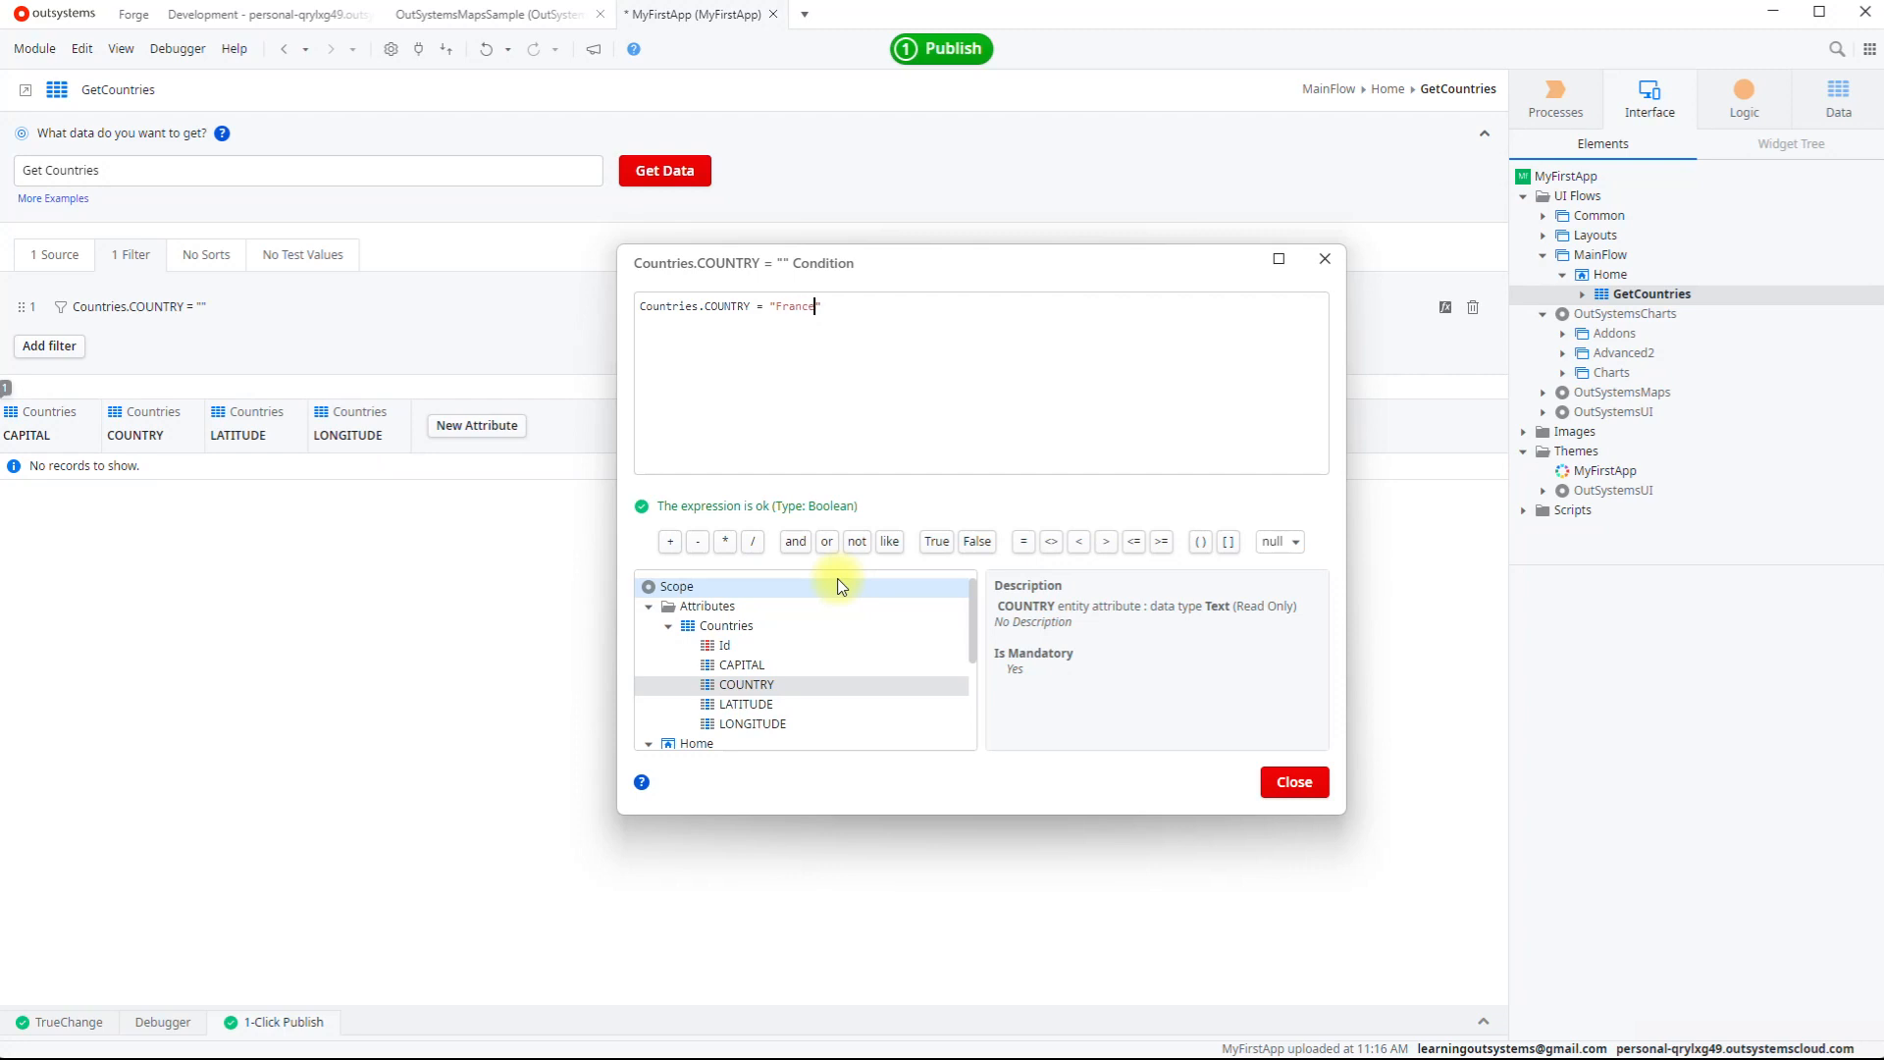
left_click(1302, 788)
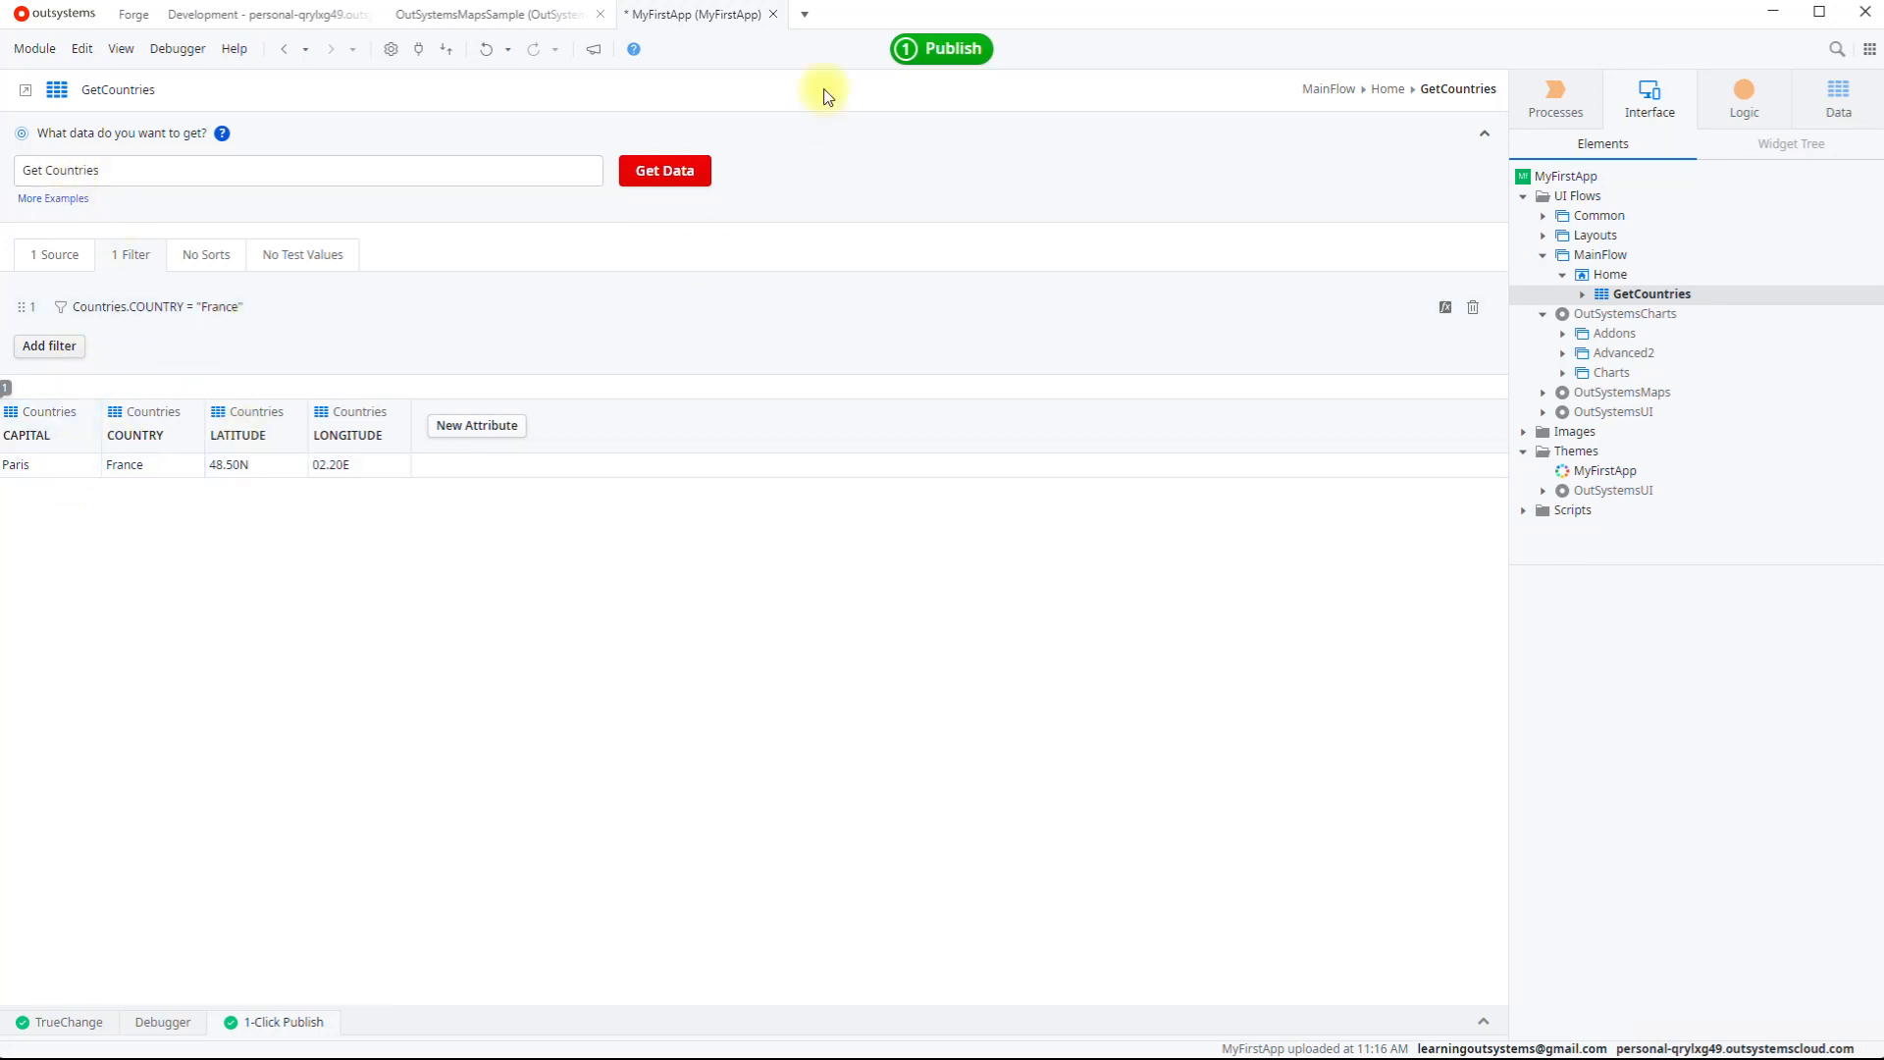
Step: Publish the filtered module and reload the app's Home page in the browser to check the table
left_click(937, 49)
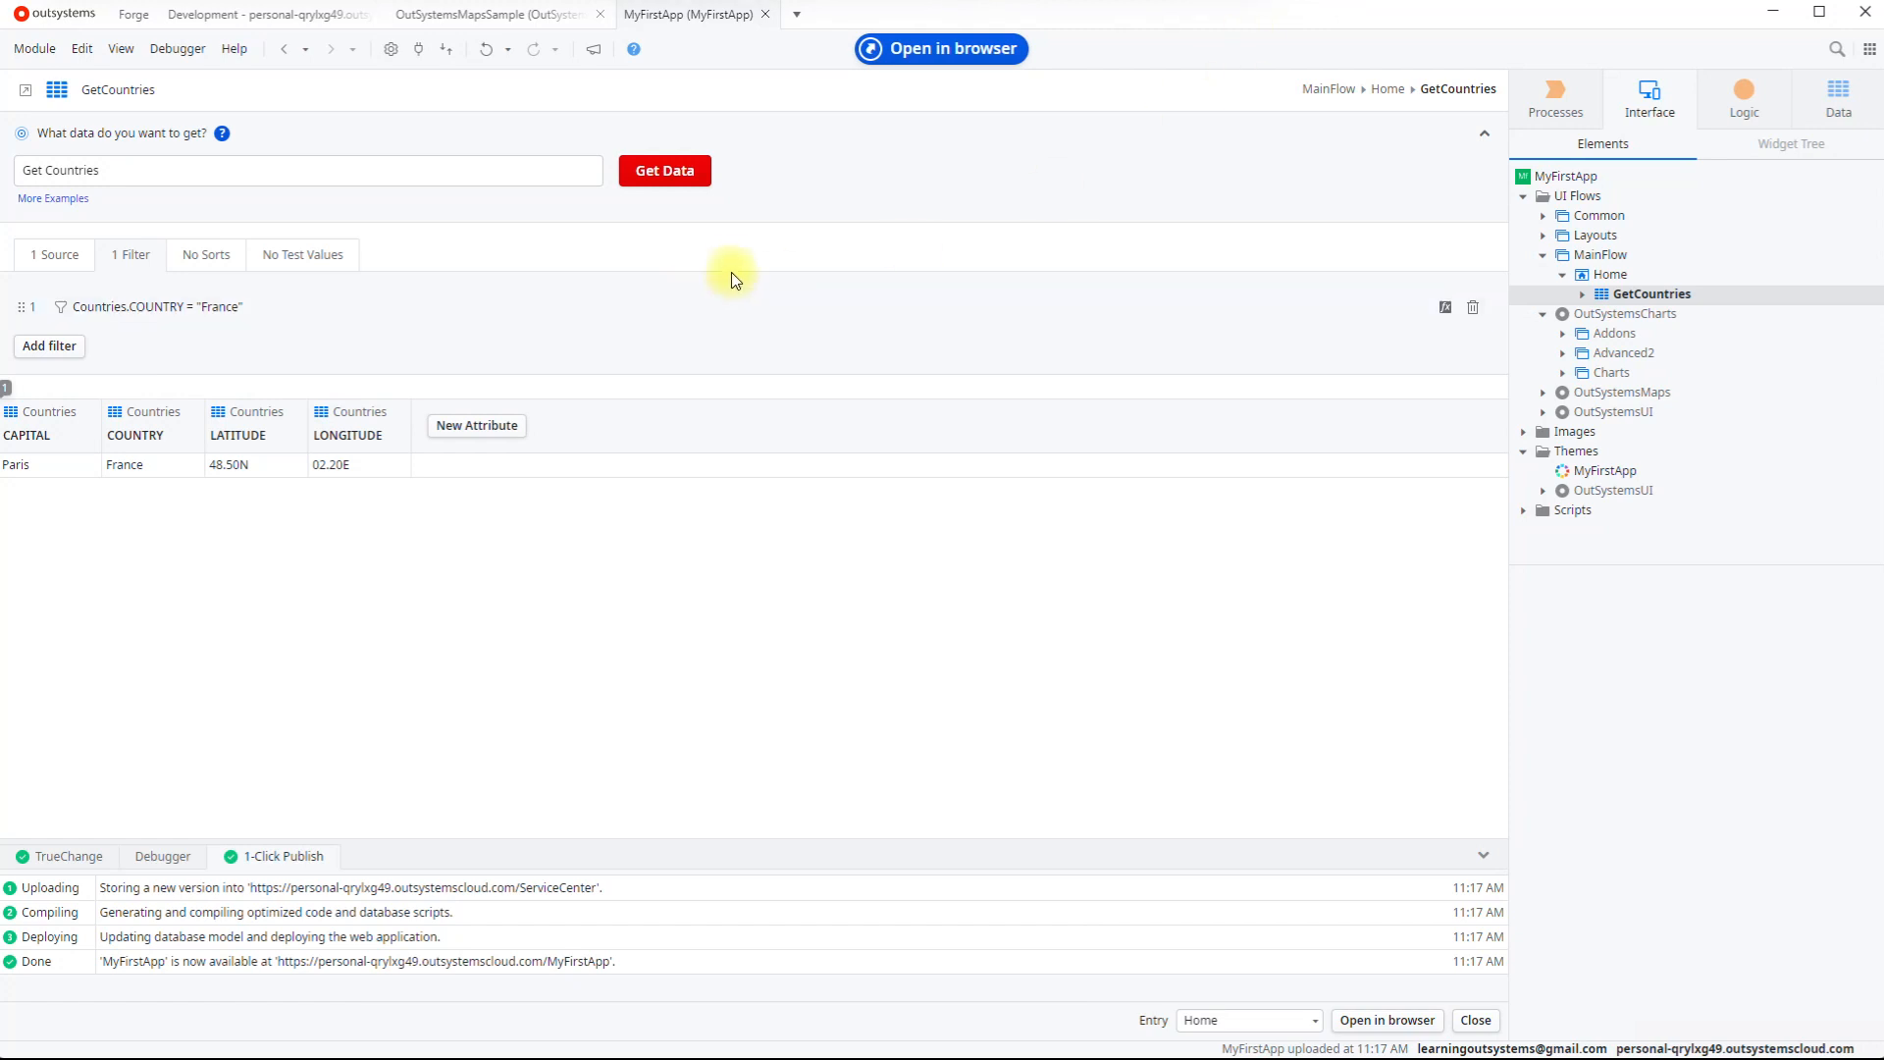
left_click_drag(1070, 0, 1181, 43)
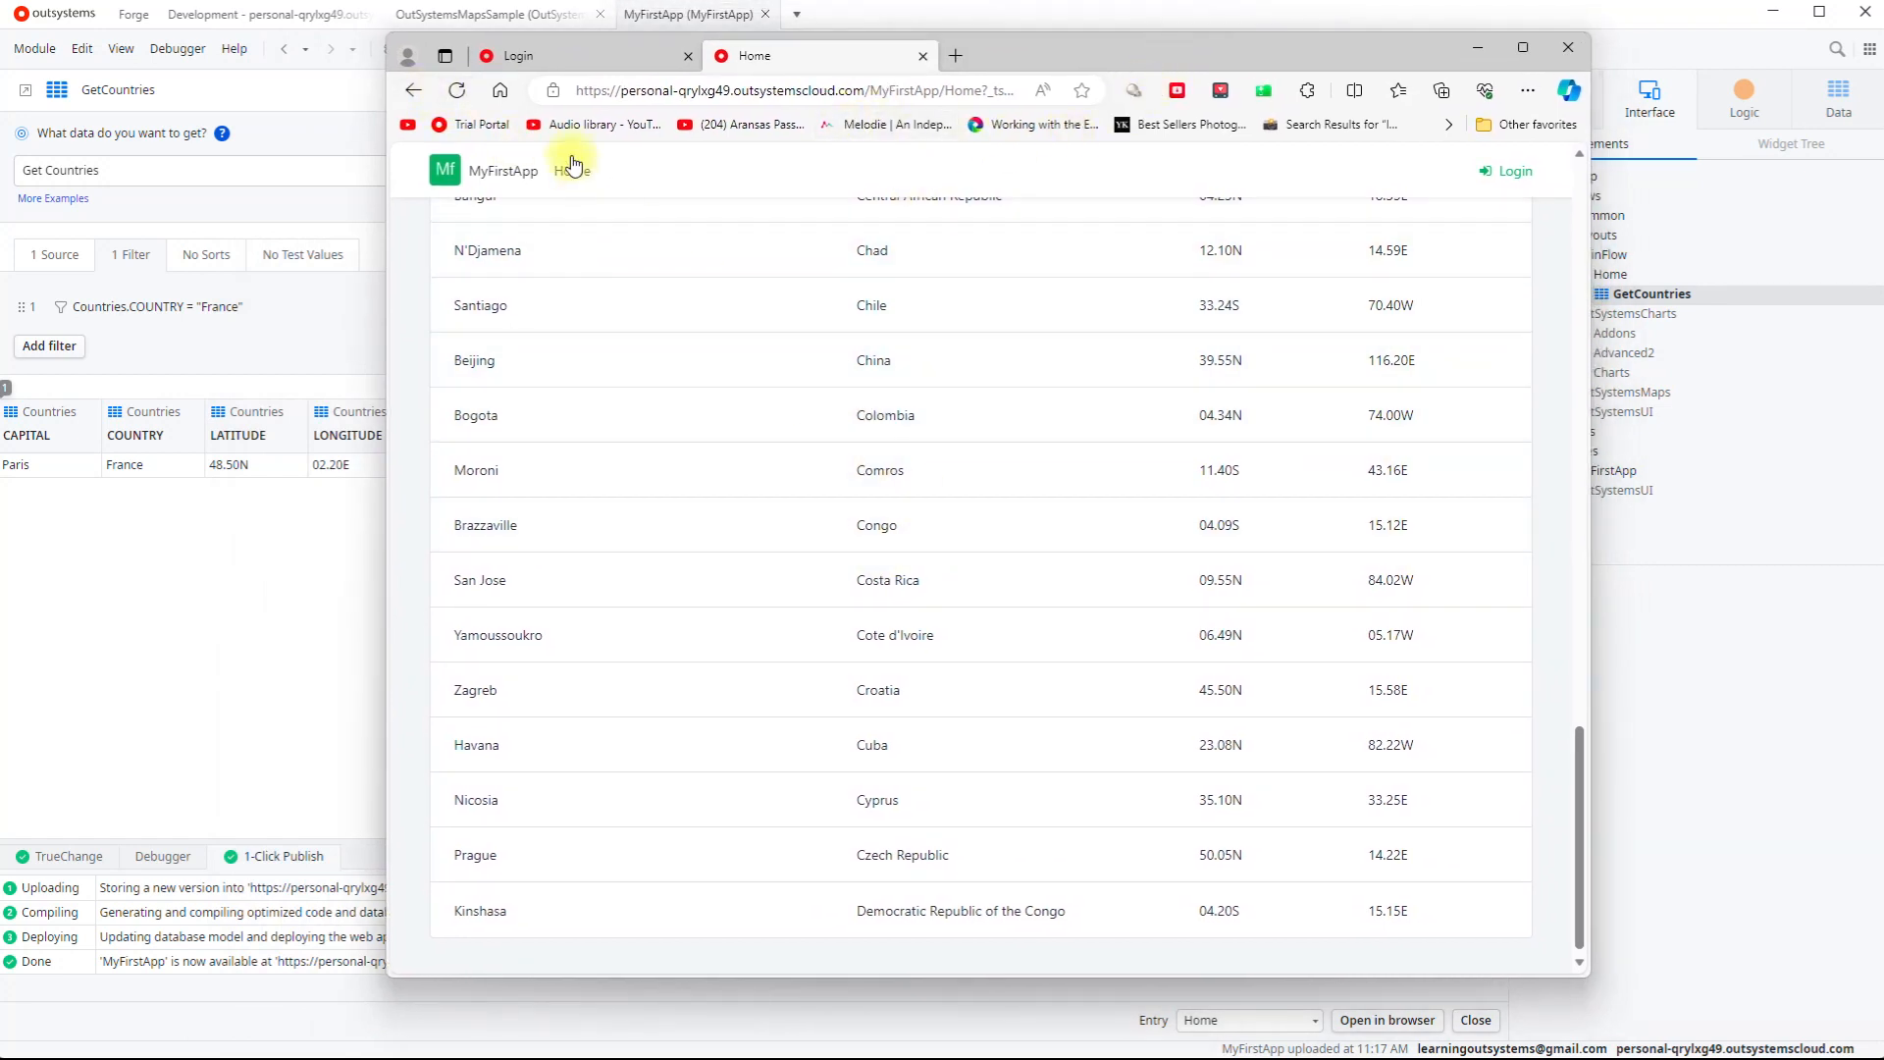
left_click(457, 90)
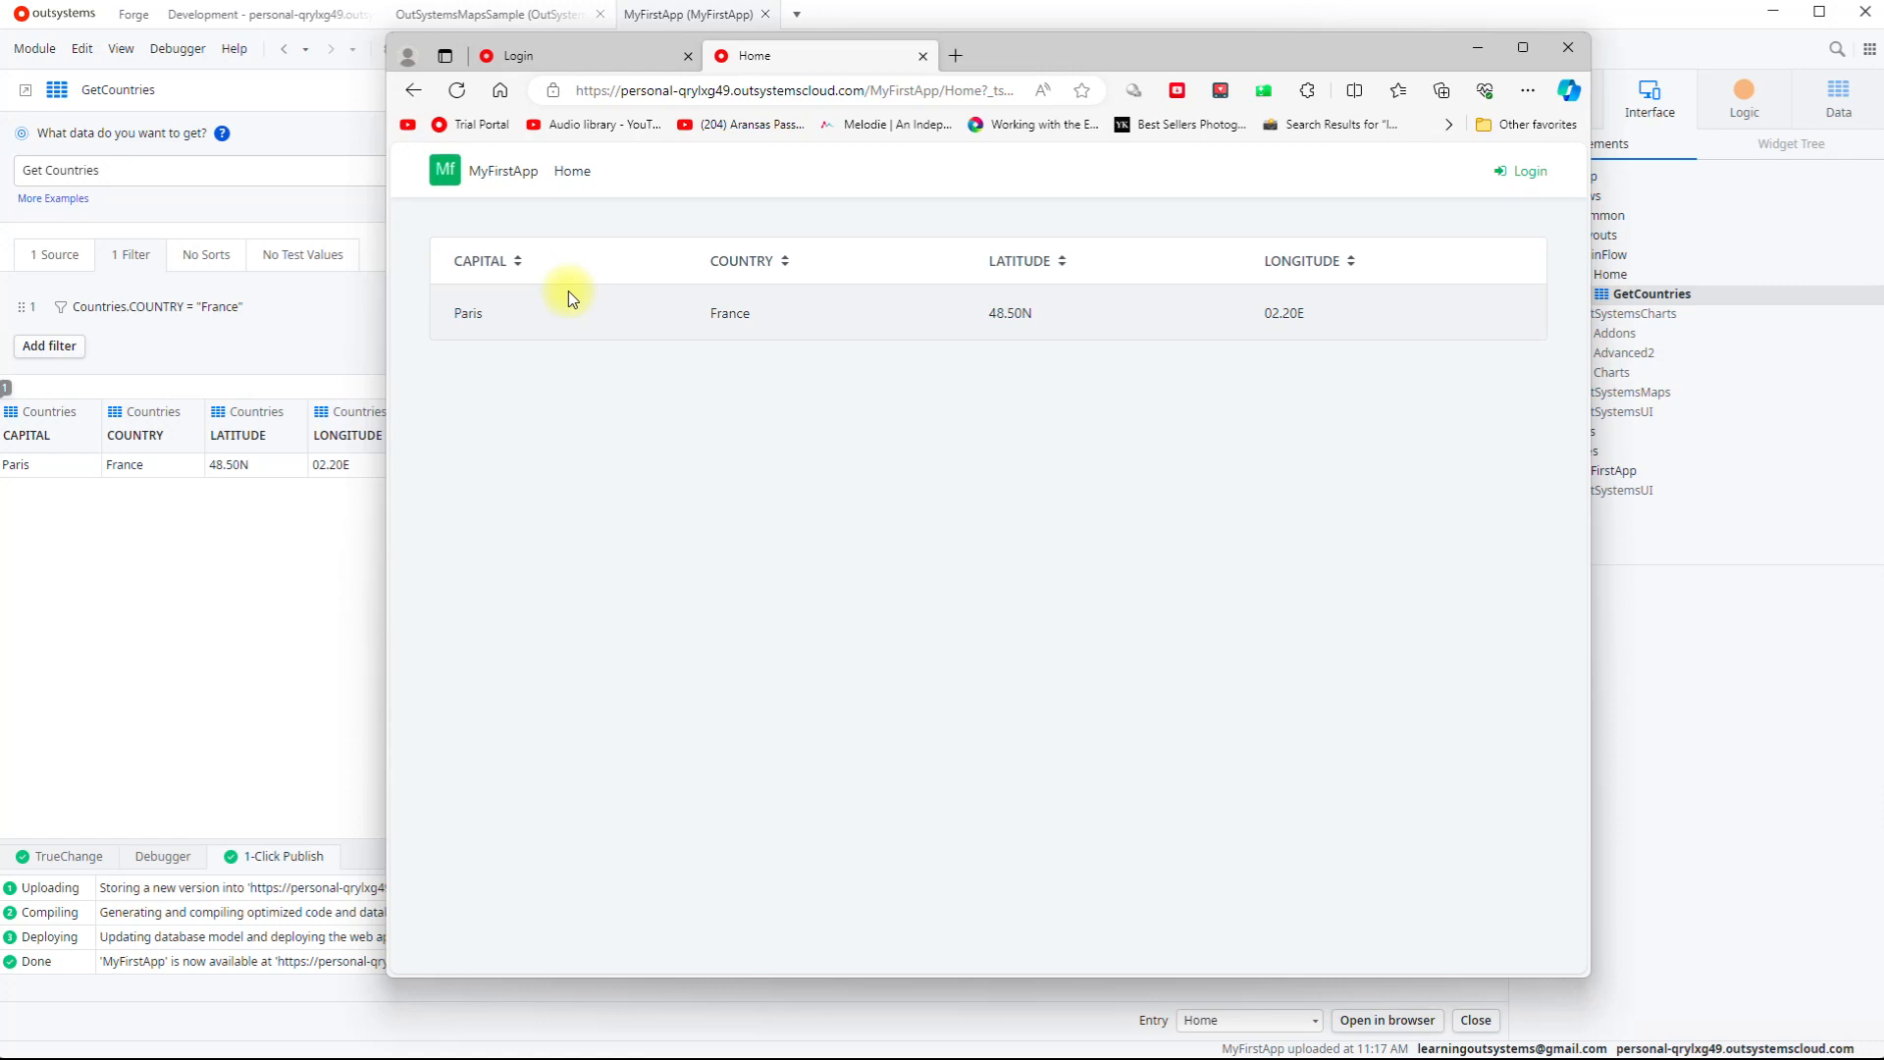
left_click_drag(1019, 59, 624, 0)
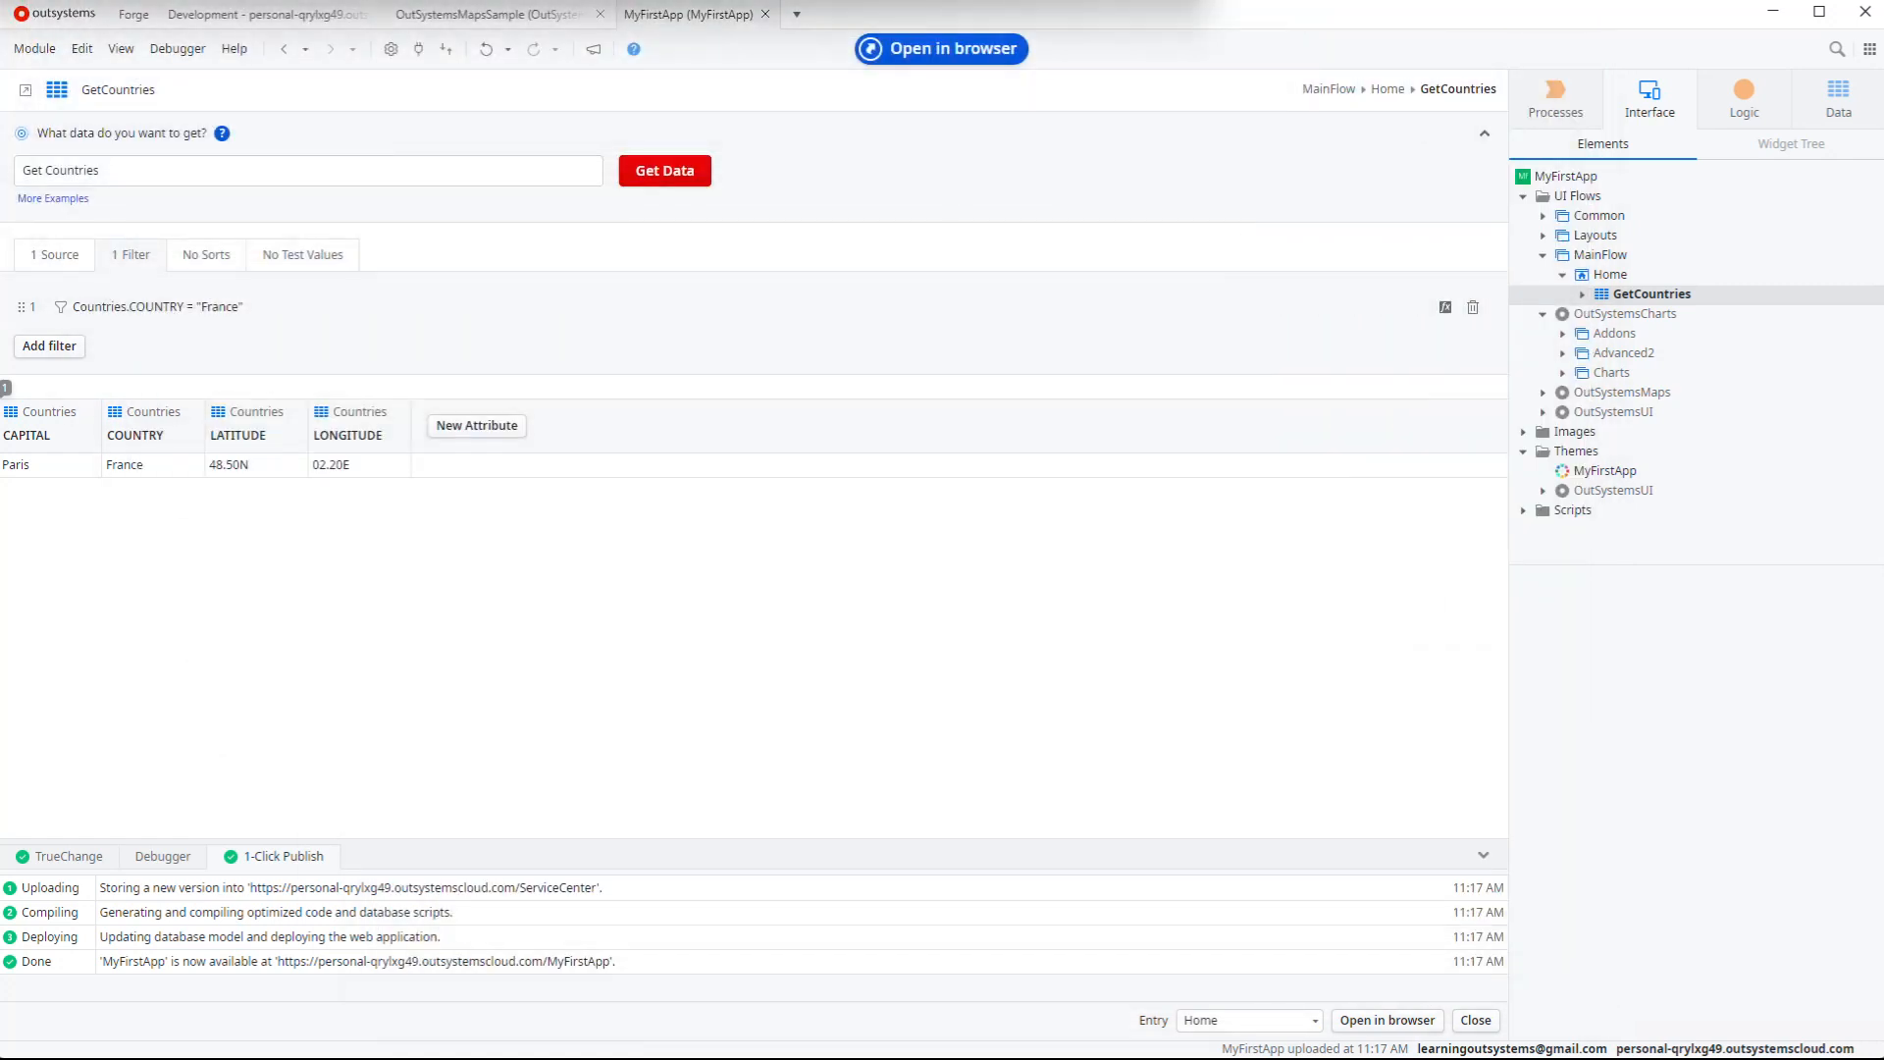